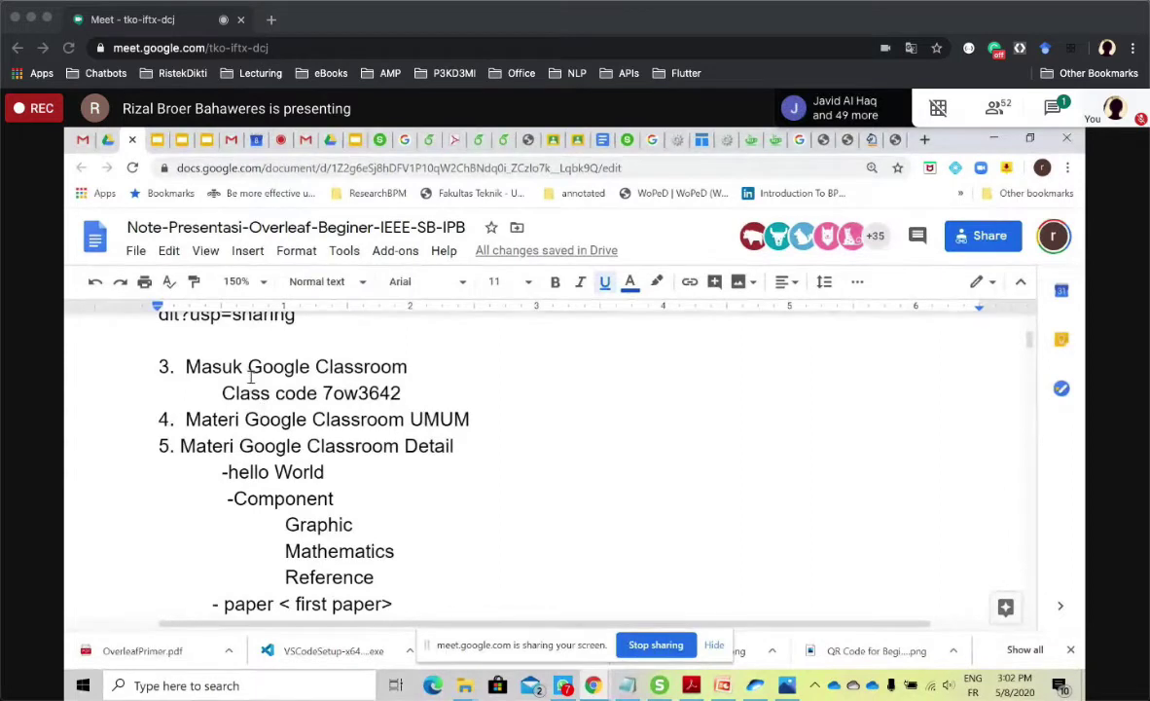
Review the presentation outline from the Google Classroom item through the IEEE conference item to the online table and math hints.
left_click_drag(249, 375, 431, 380)
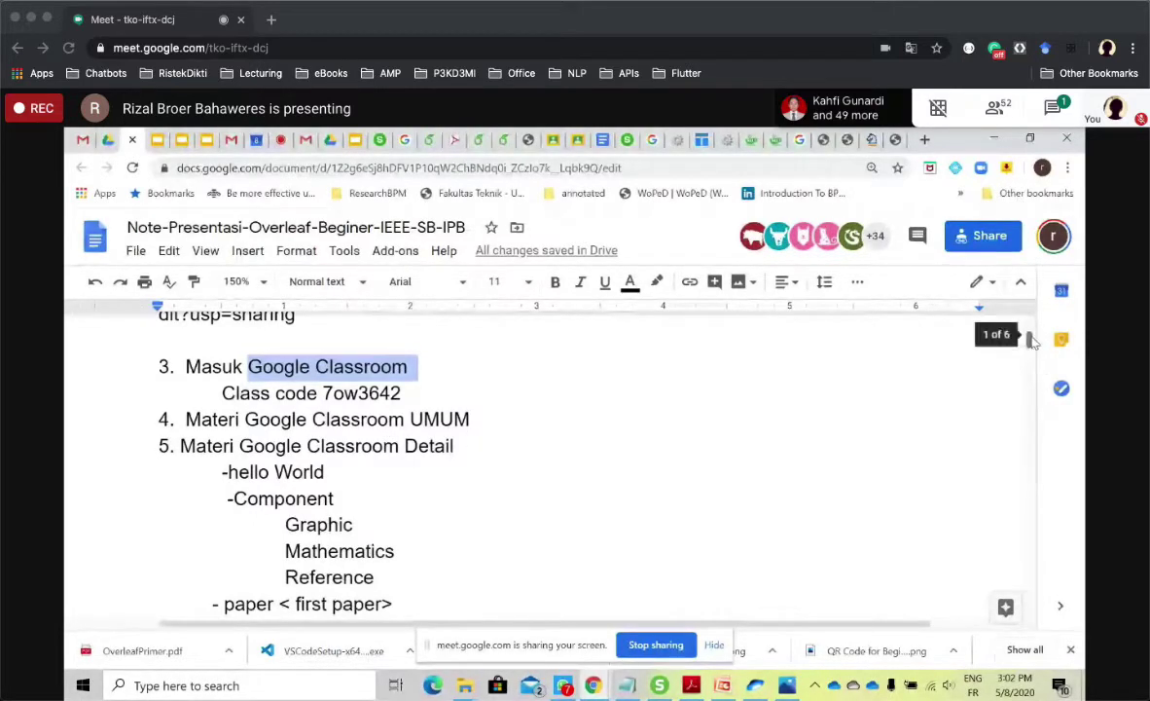
left_click_drag(1031, 338, 1032, 341)
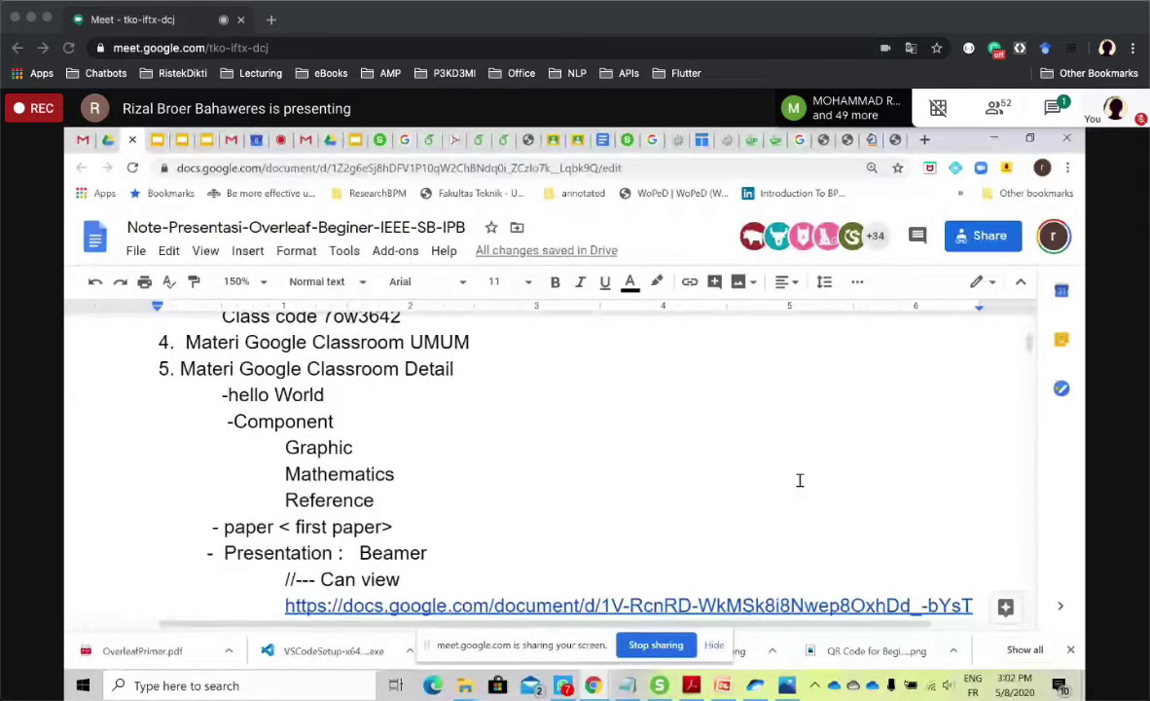
left_click_drag(1029, 333, 1030, 347)
left_click_drag(203, 544, 398, 550)
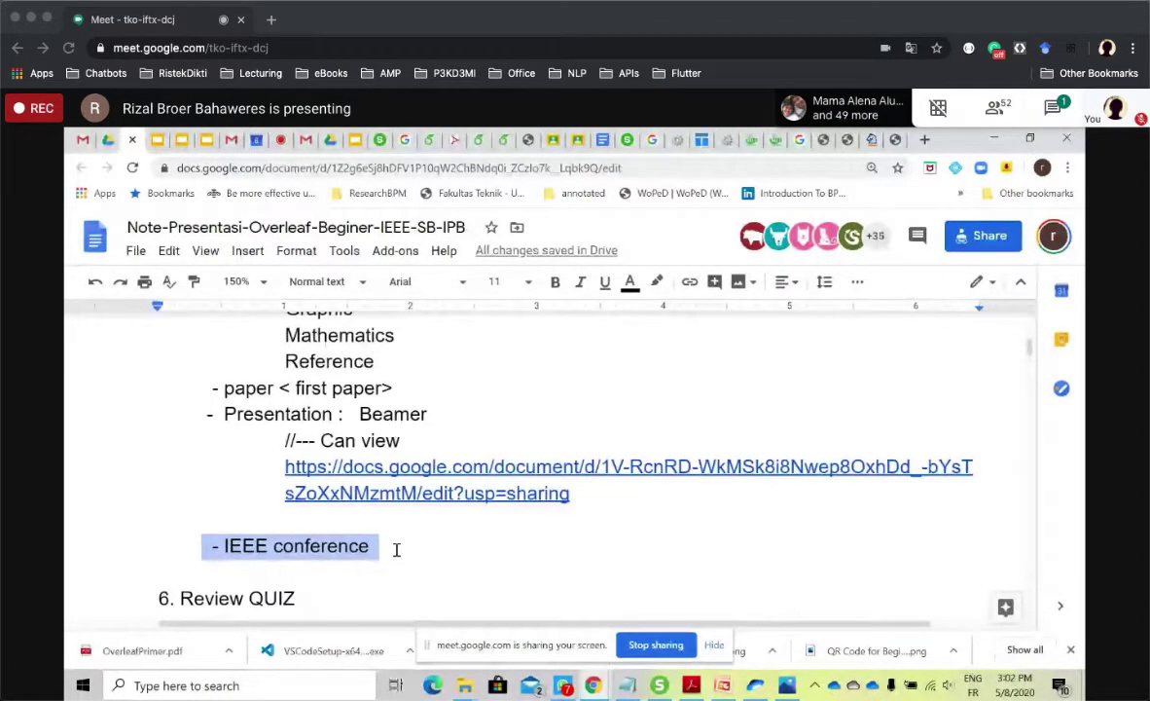
scroll(1032, 431, "down", 3)
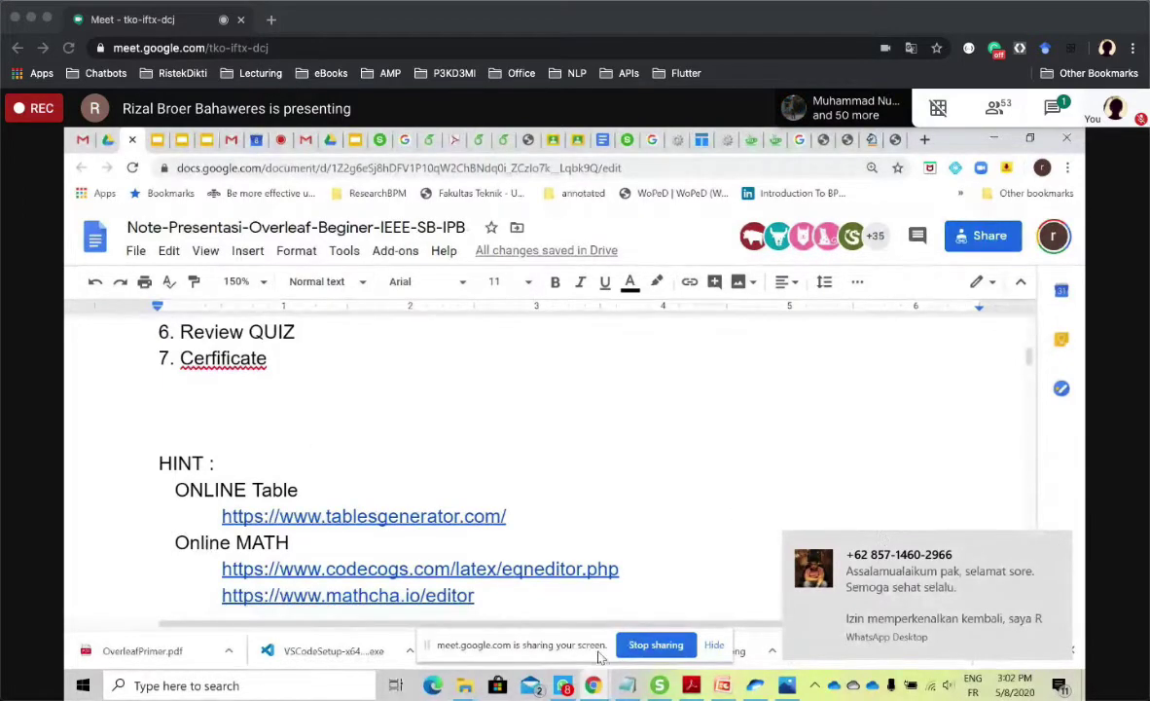
Bring up the WhatsApp desktop app and close it.
left_click(567, 687)
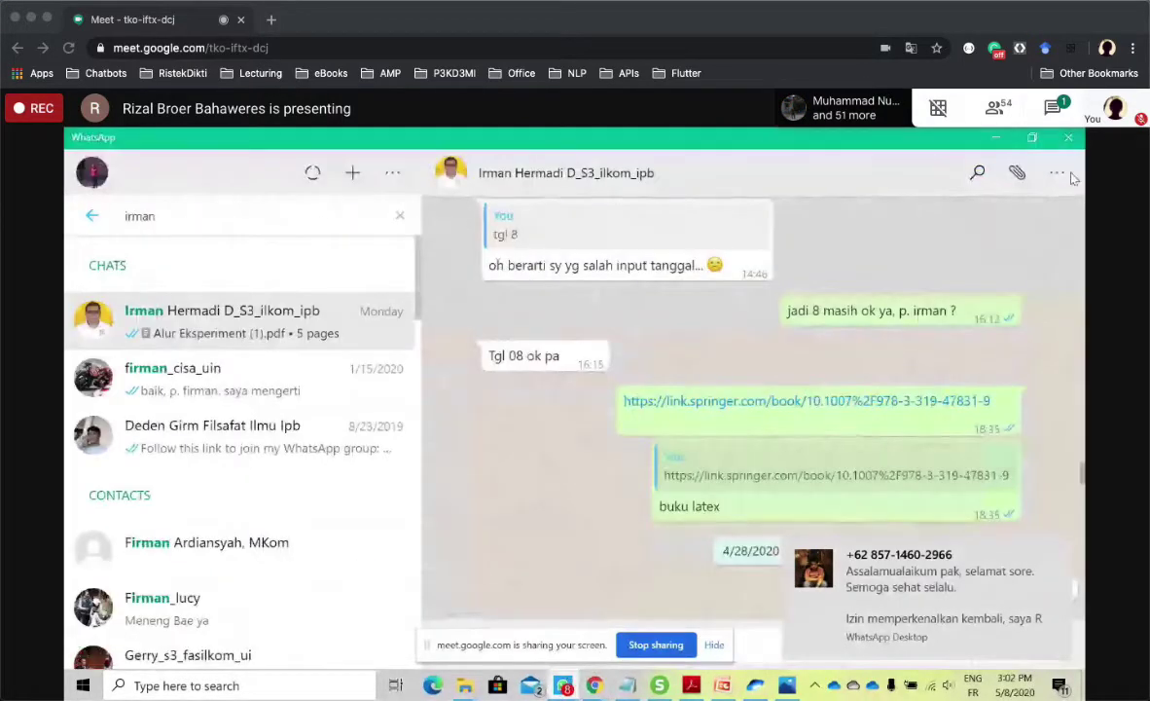
left_click(1070, 138)
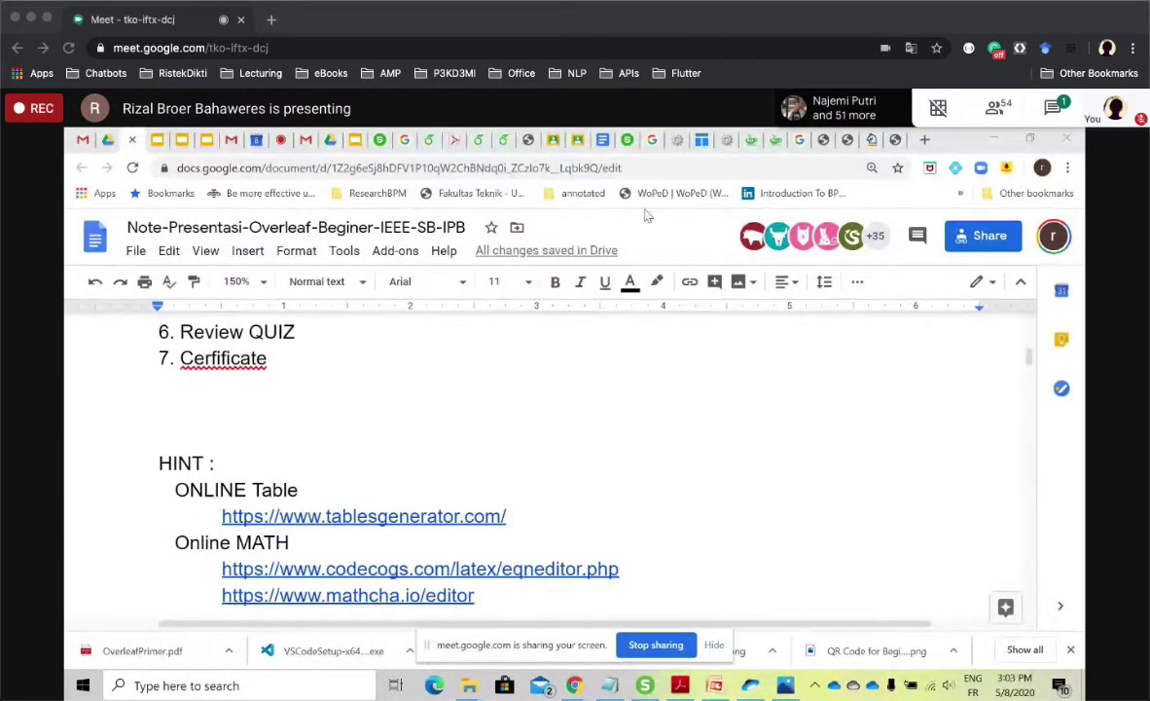
Go to the Hello World Example project in Overleaf, undo the pasted table code and recompile the document.
left_click(700, 140)
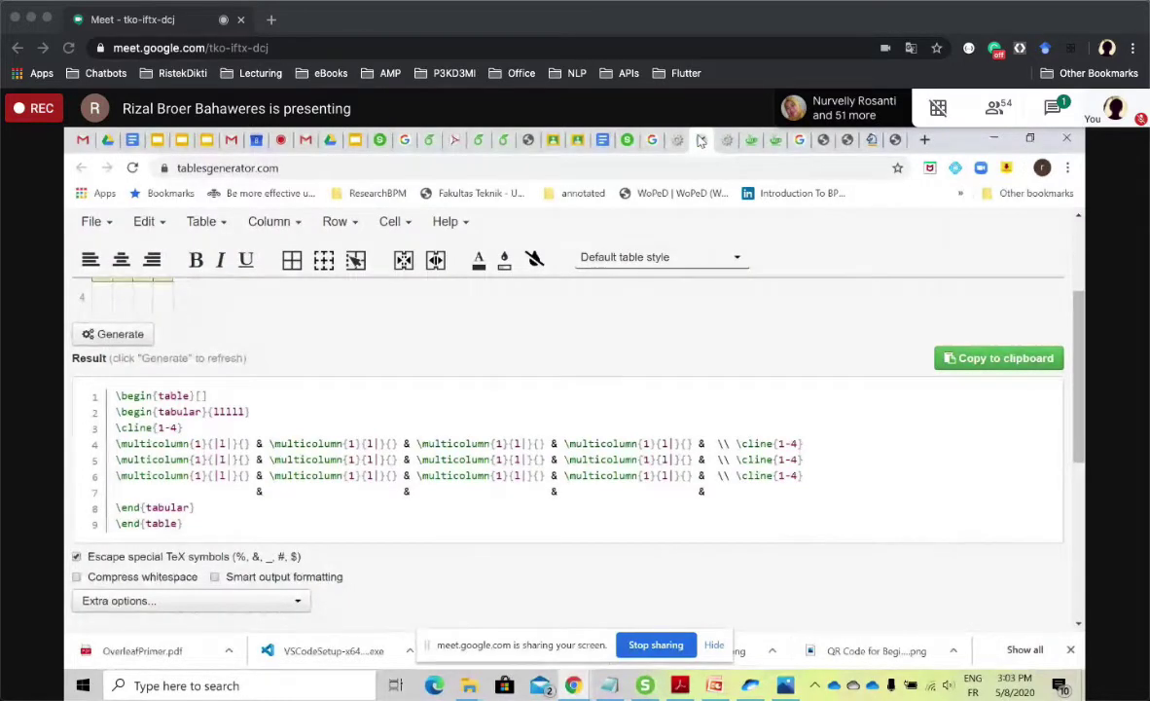
left_click(430, 140)
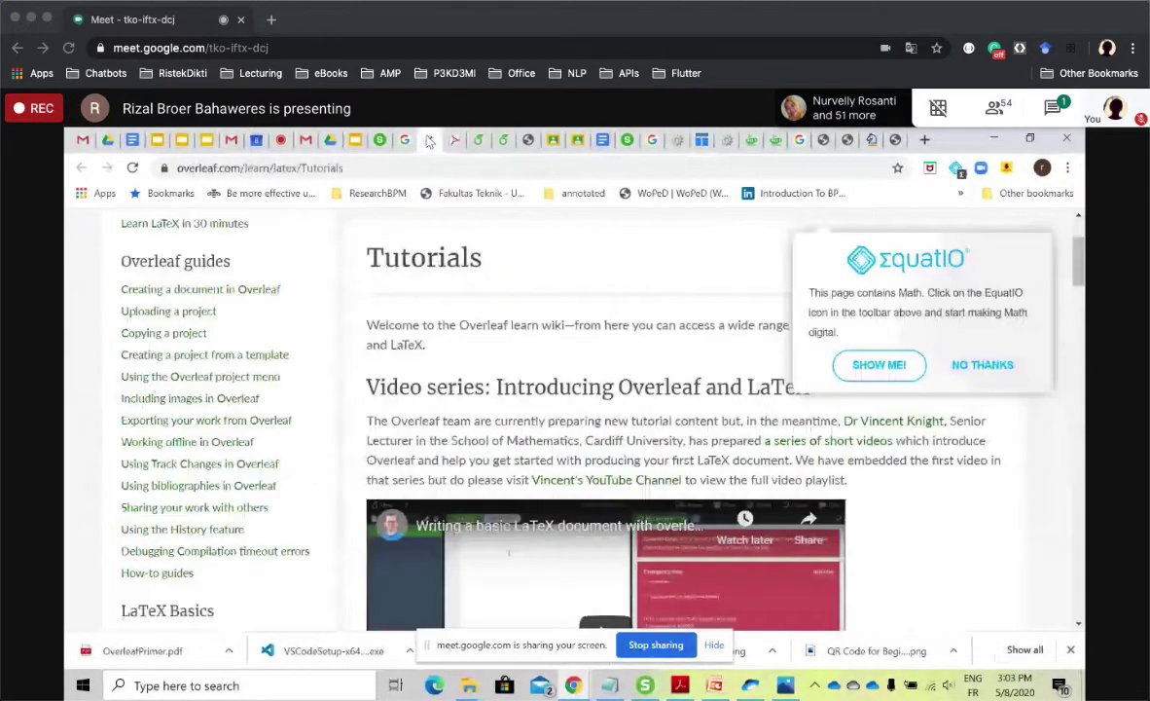
left_click(455, 140)
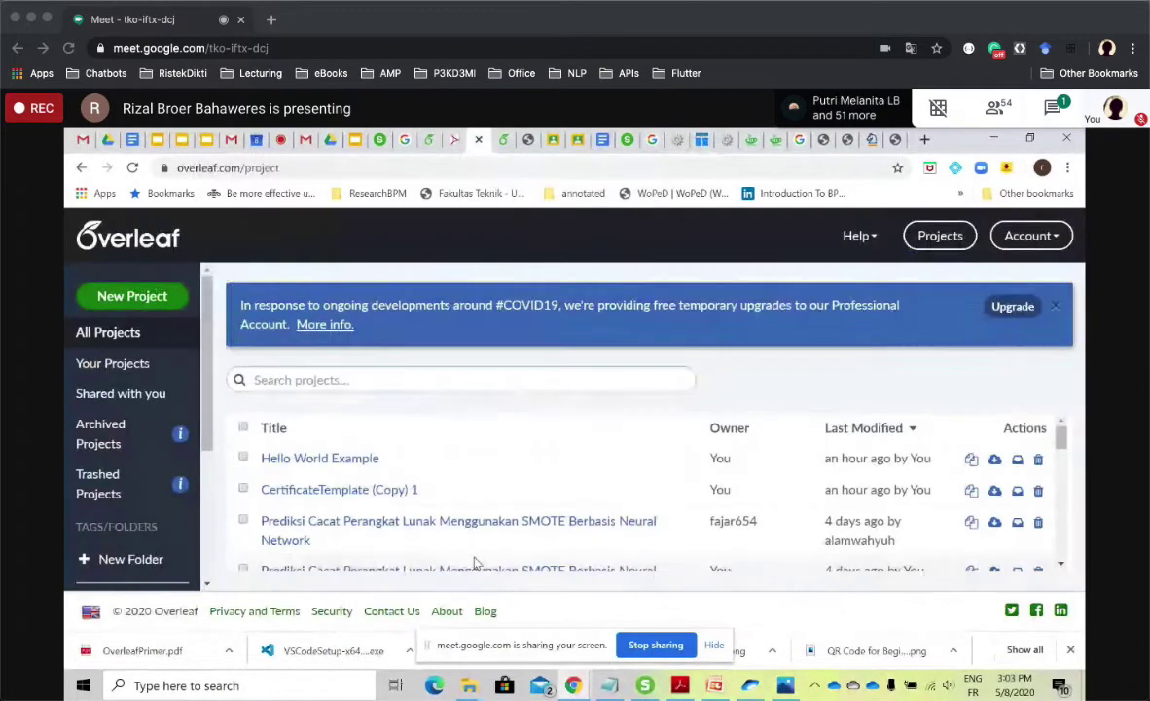
left_click(503, 141)
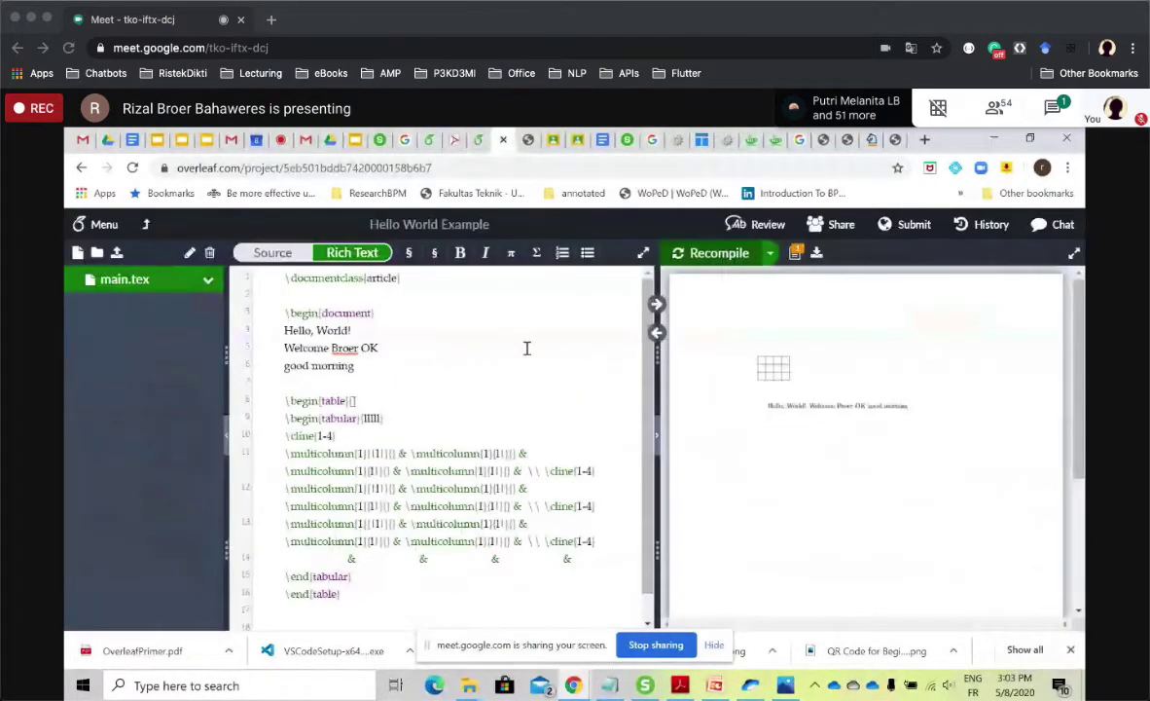
key("ctrl+z")
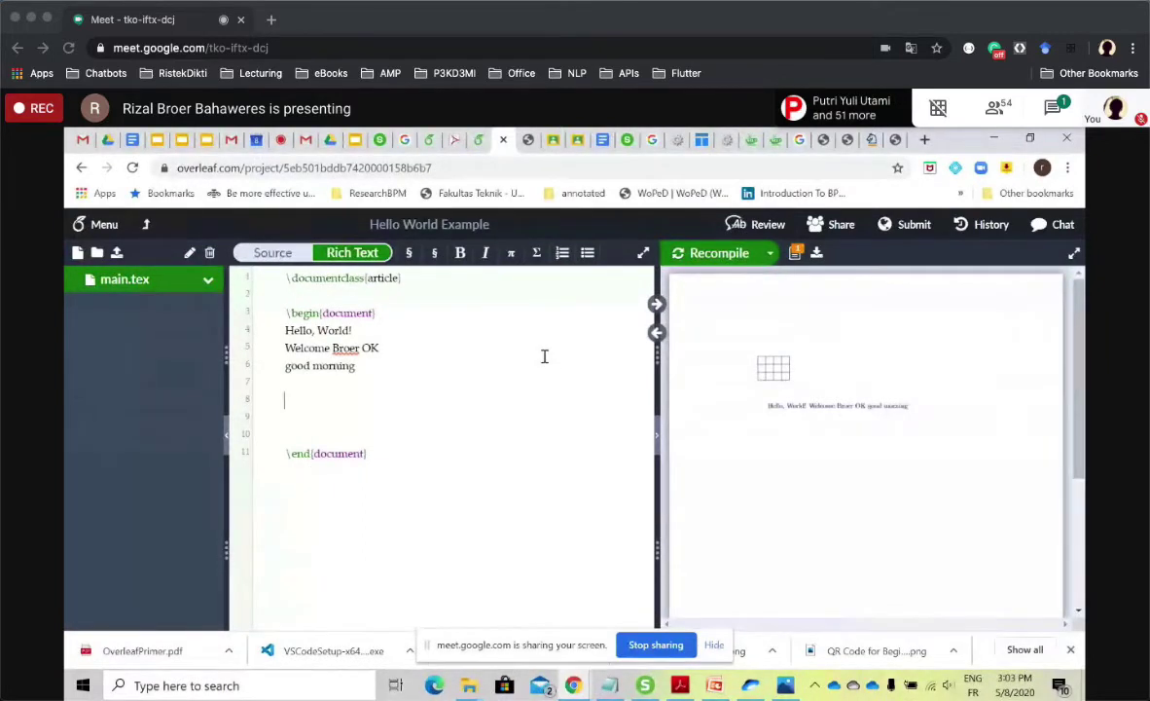
left_click(705, 258)
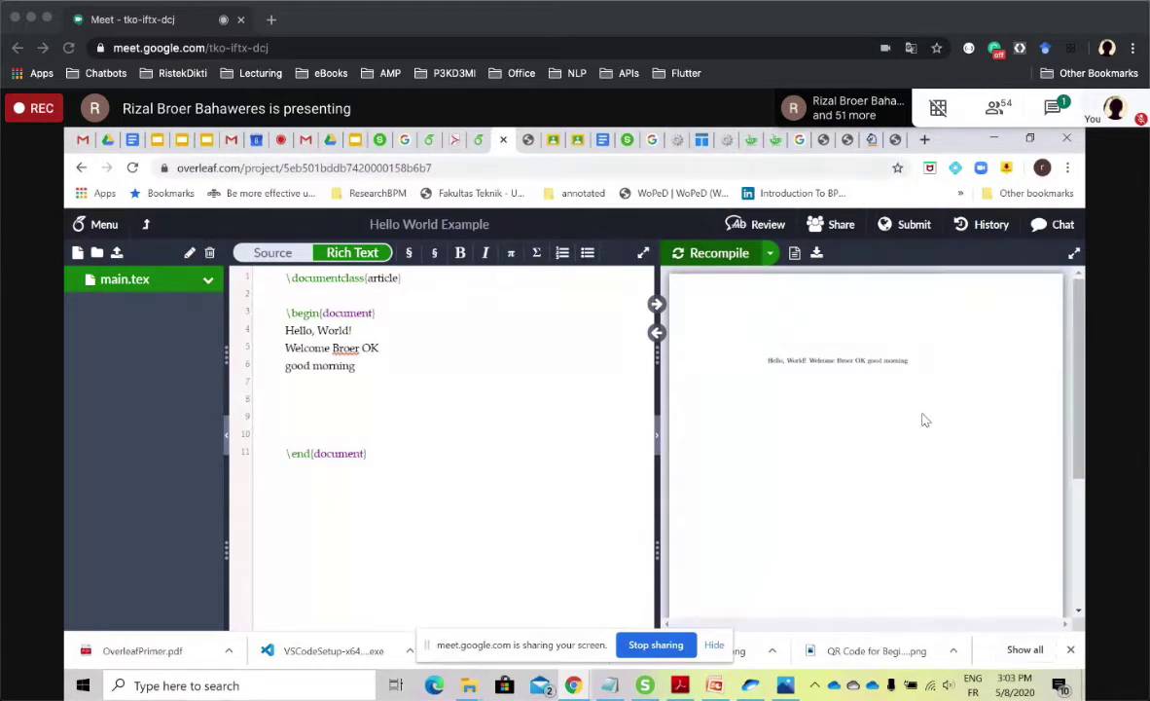
Switch to Tables Generator, select cells A1 to C2 in the table grid and generate the LaTeX code.
left_click(701, 139)
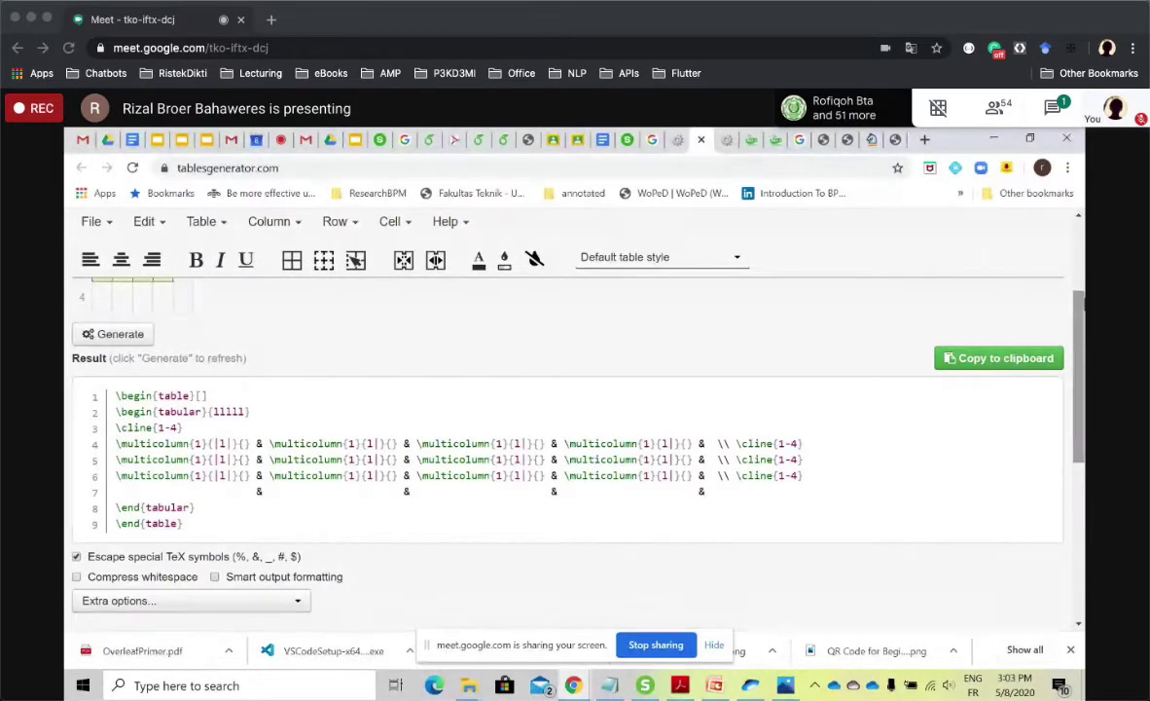
scroll(1078, 233, "up", 2)
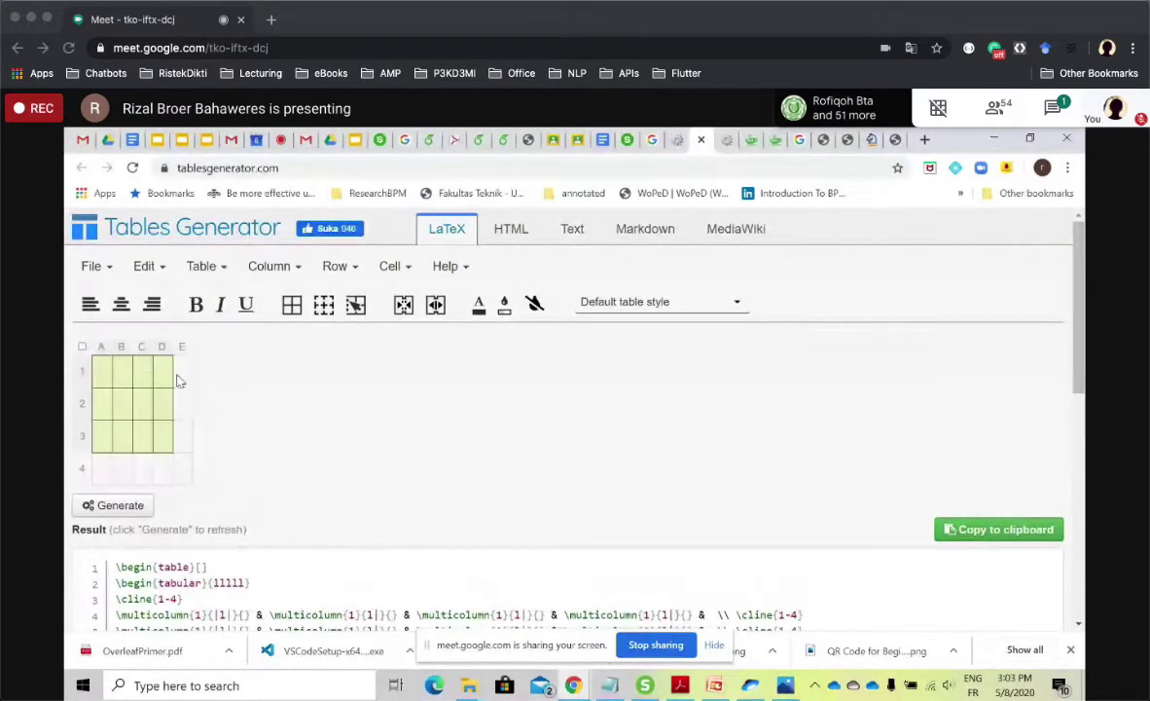
left_click(121, 378)
left_click_drag(109, 379, 151, 405)
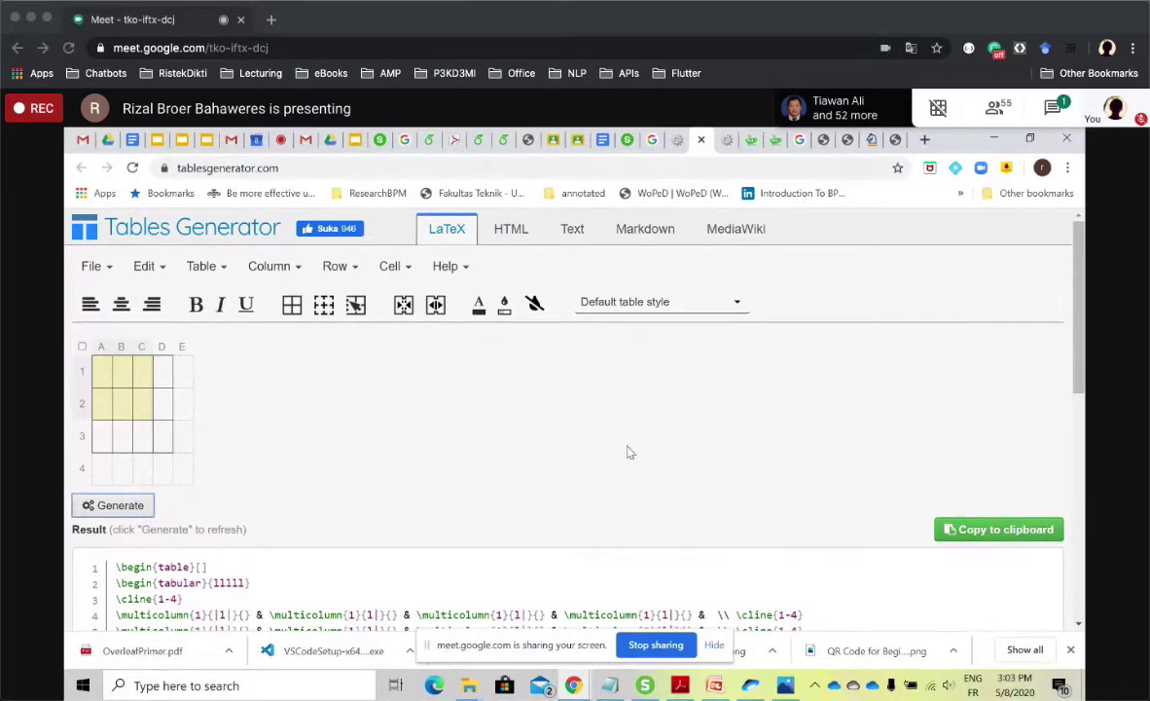
left_click_drag(1078, 321, 1078, 386)
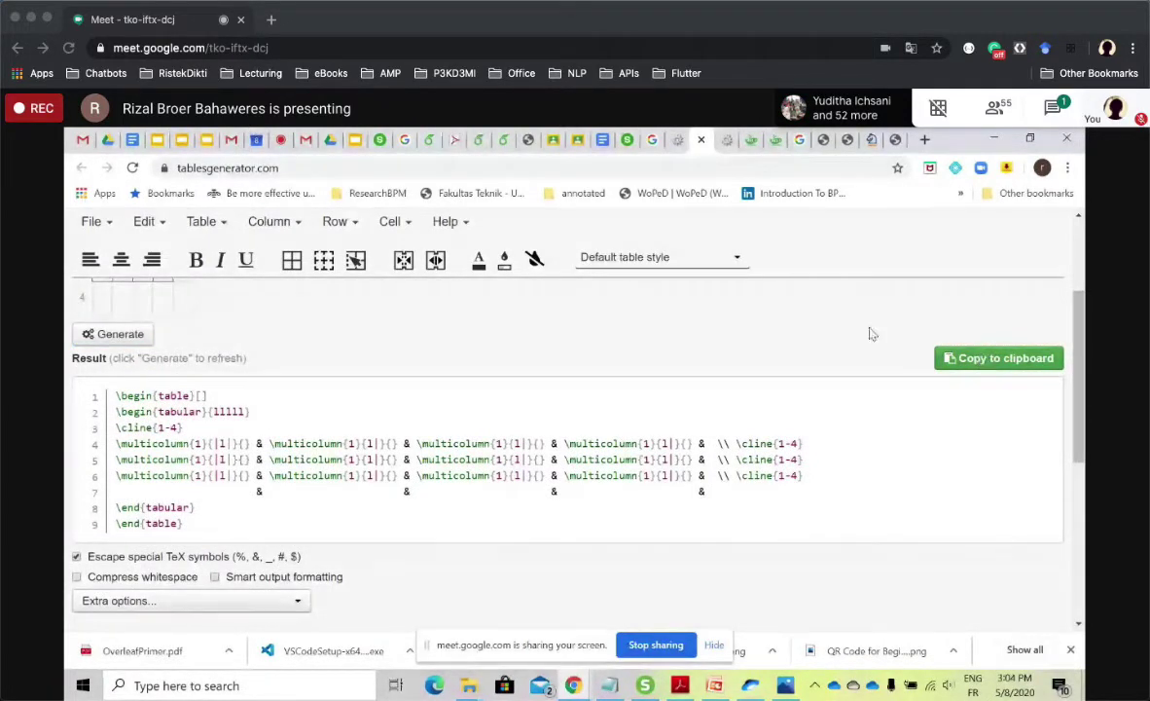
Paste the generated table code on a new line below "good morning" in the Hello World Example project and recompile.
left_click(431, 139)
left_click(477, 139)
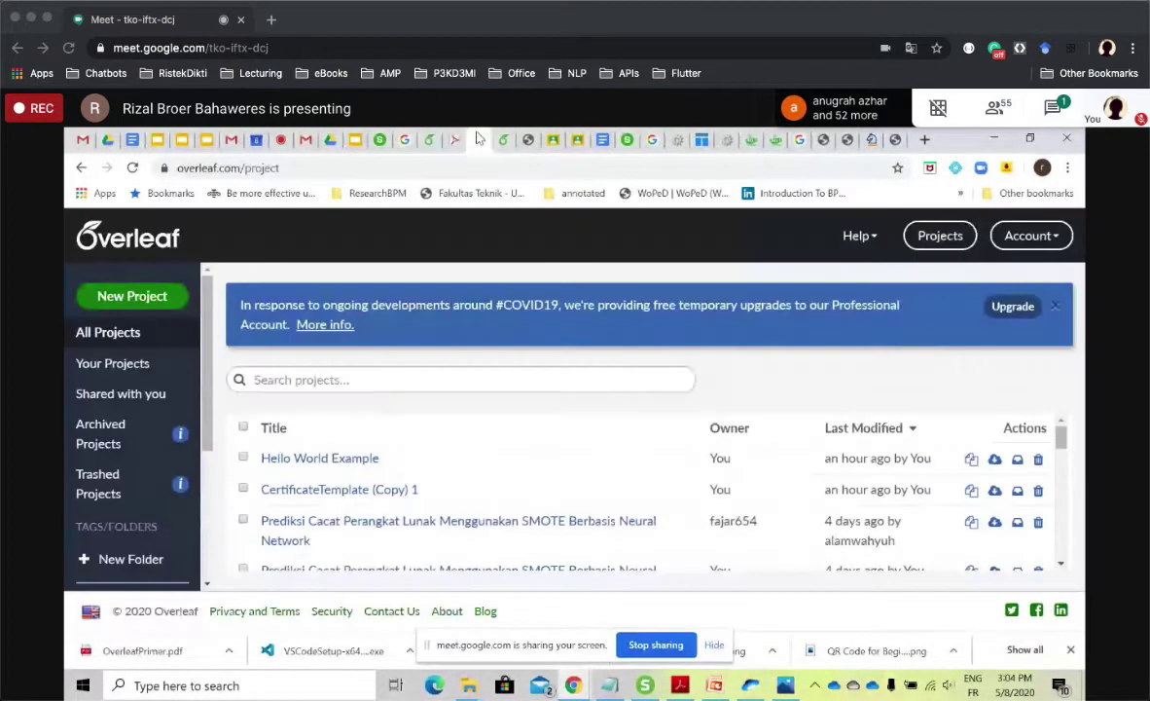
left_click(503, 139)
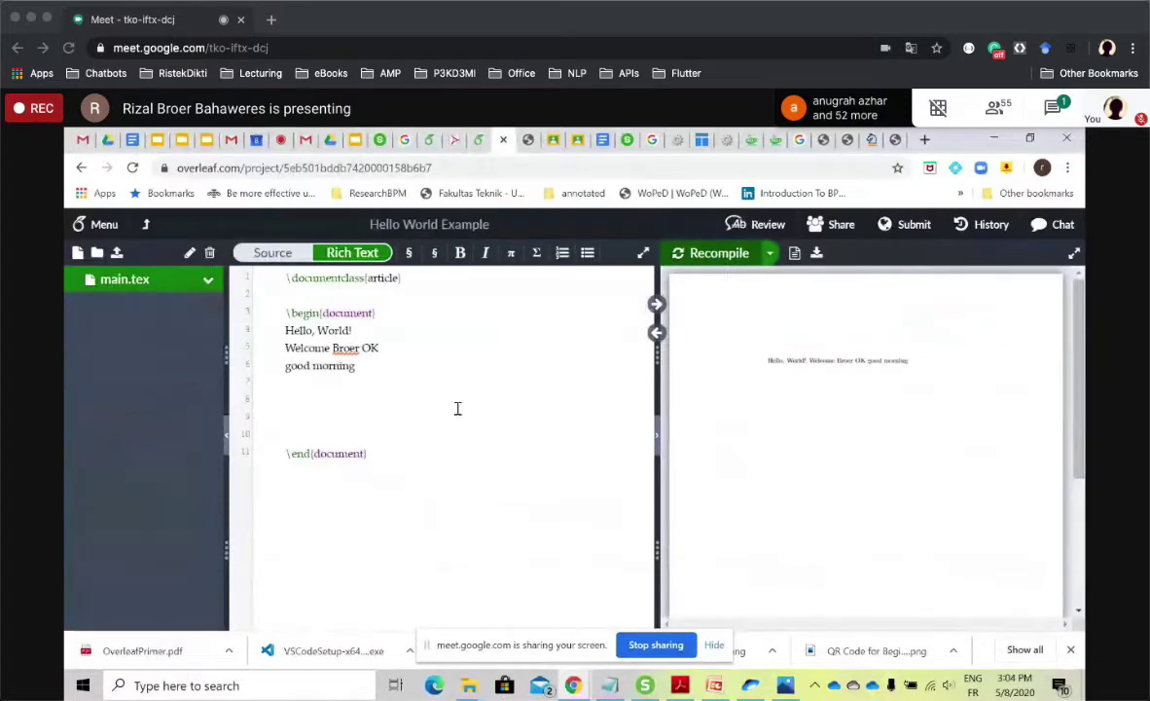
key("Return")
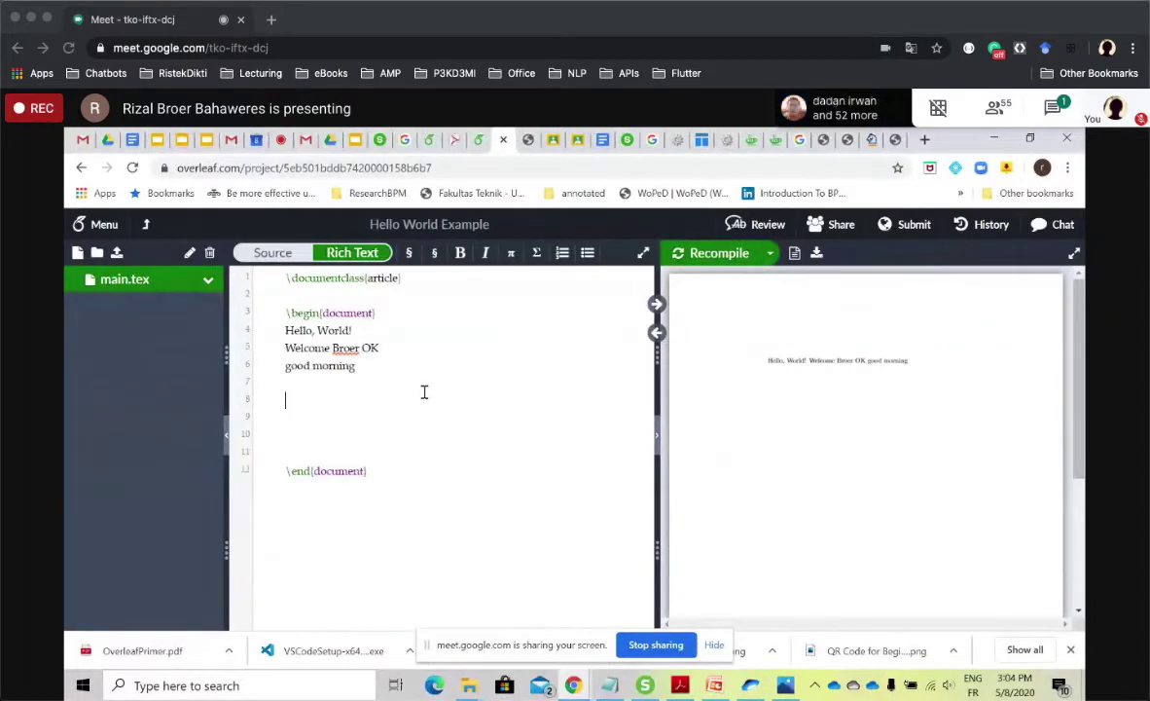
key("ctrl+v")
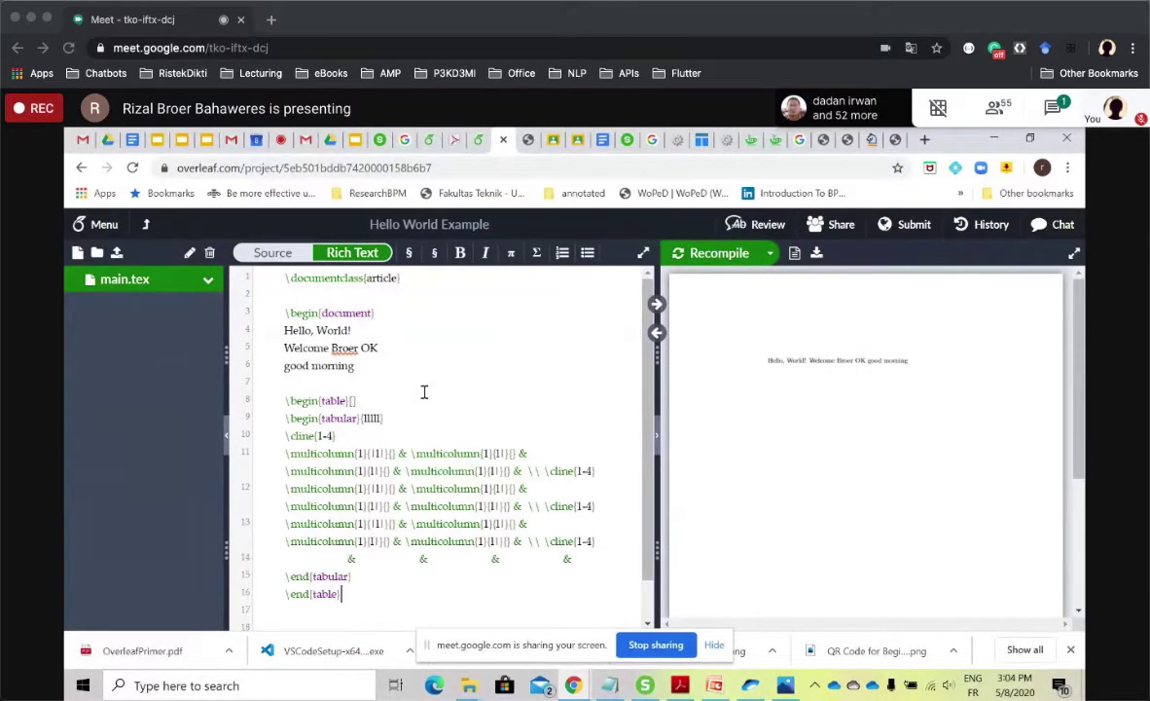
left_click(706, 253)
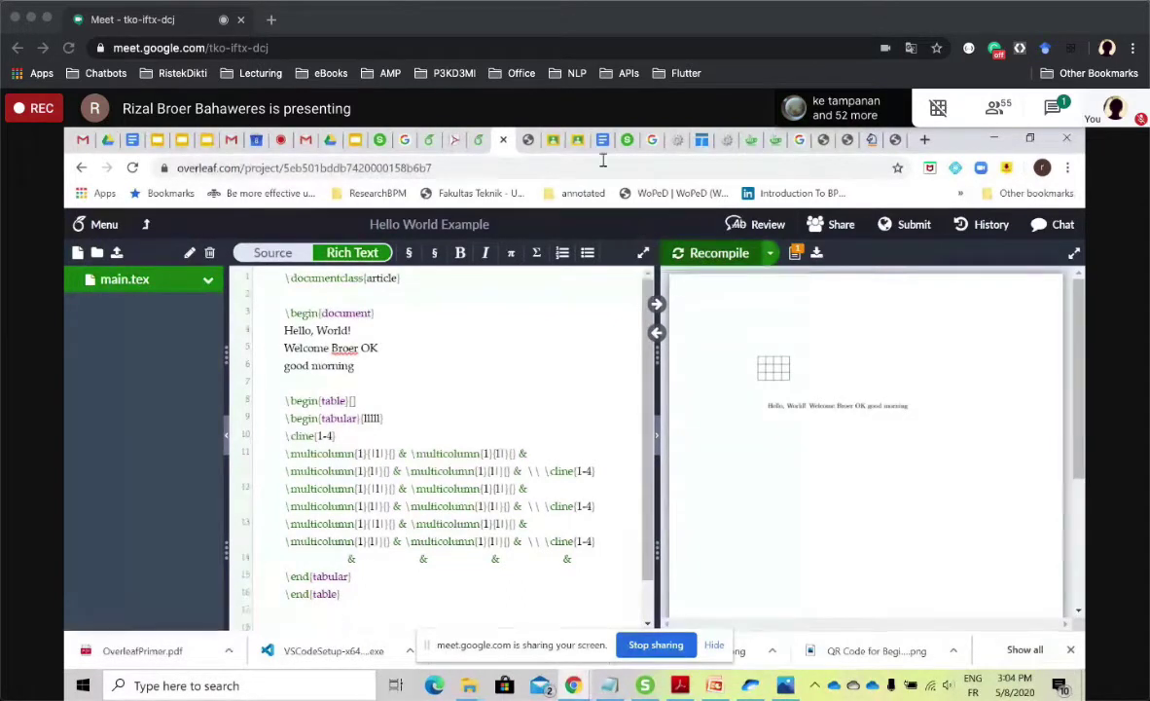
Return to Tables Generator, select cells A1 to C2 and reload the page.
left_click(701, 140)
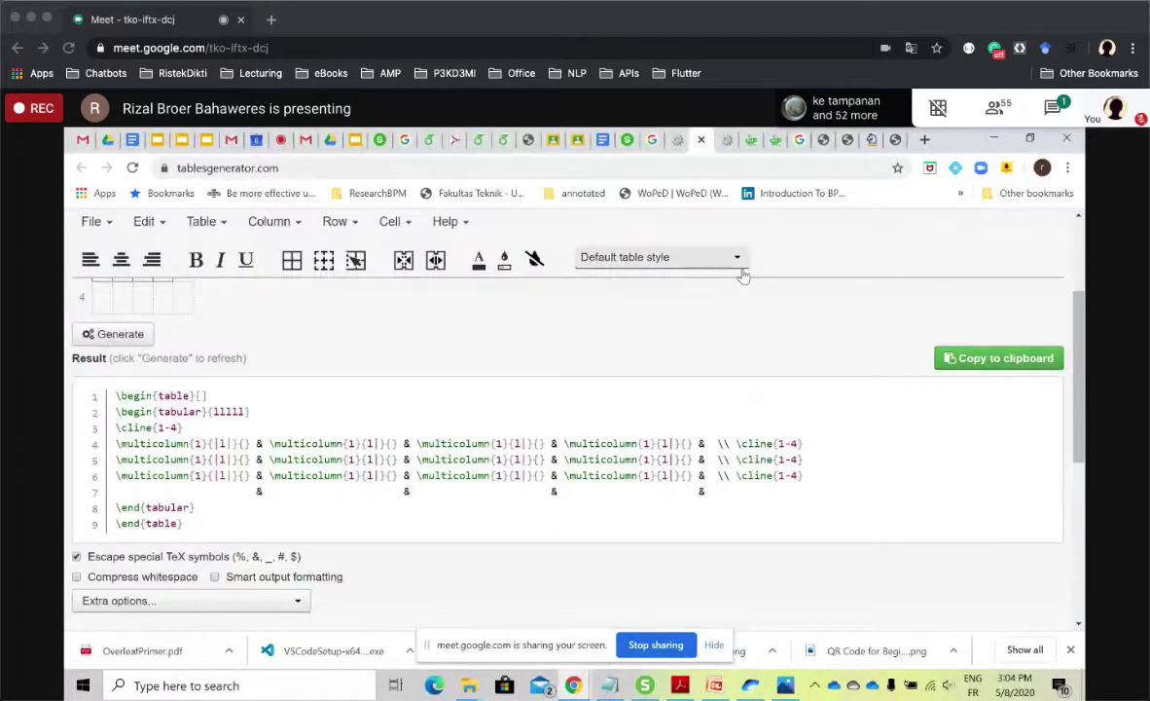
scroll(1061, 261, "up", 3)
left_click(146, 380)
left_click_drag(100, 376, 145, 406)
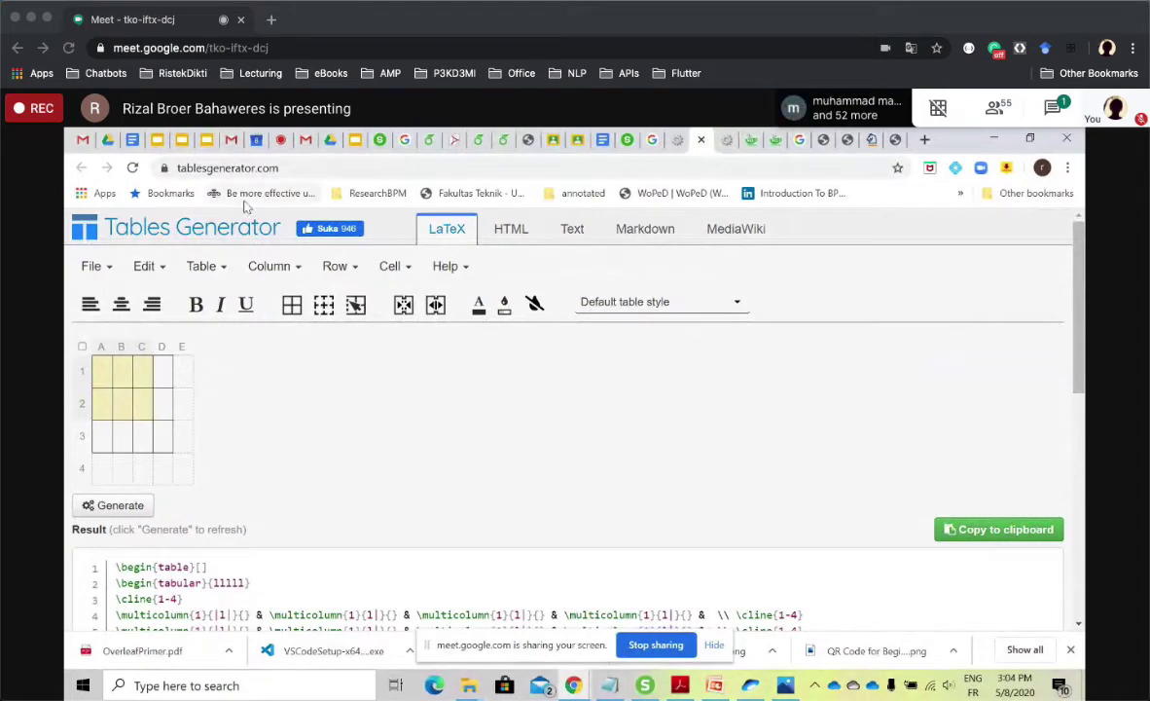
left_click(132, 171)
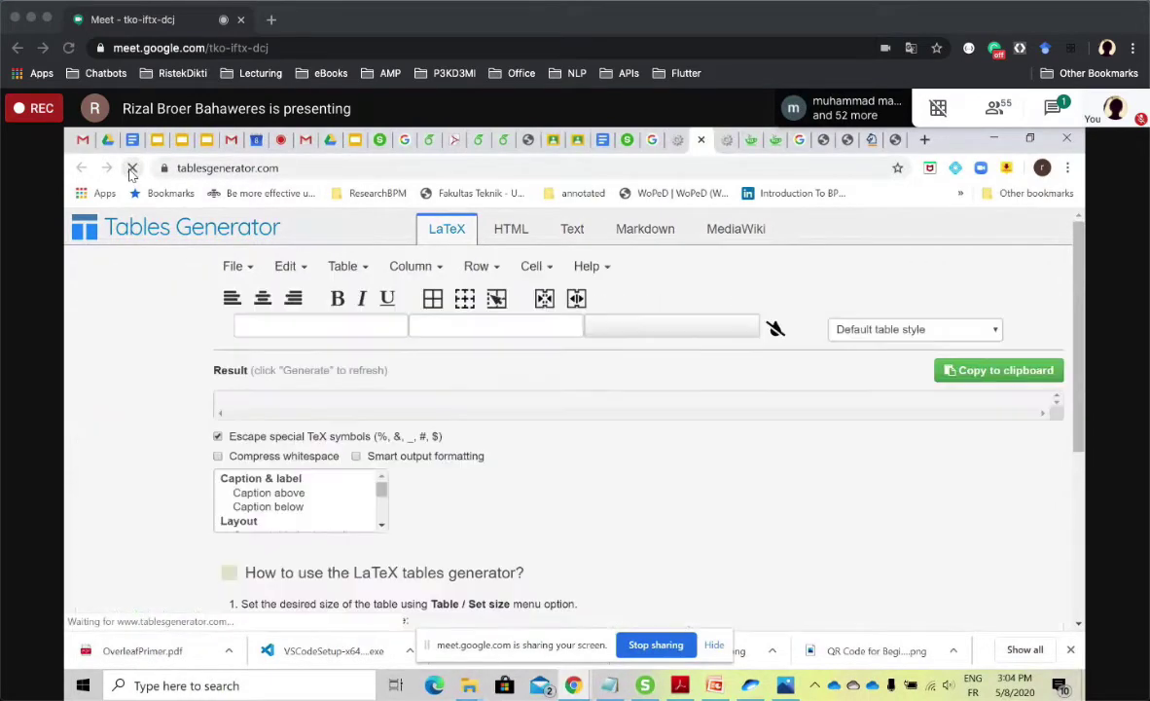
Select cells A1 to C2 in the reloaded table and generate its LaTeX code again.
left_click_drag(248, 379, 285, 413)
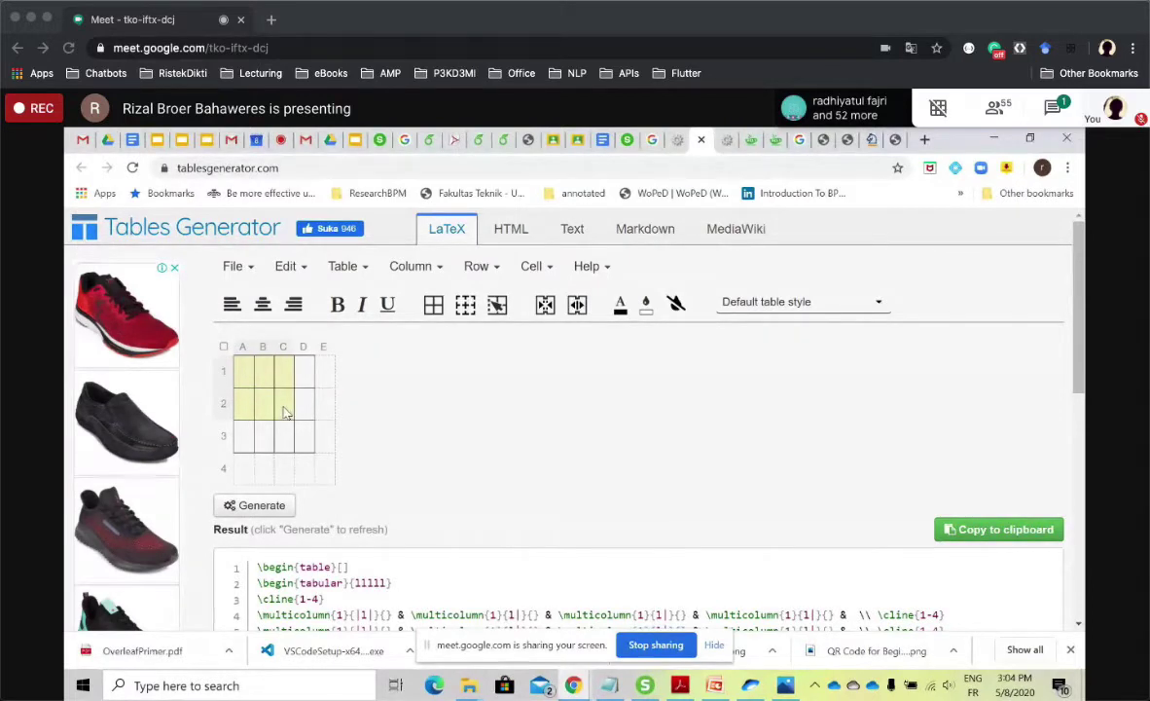
left_click(261, 508)
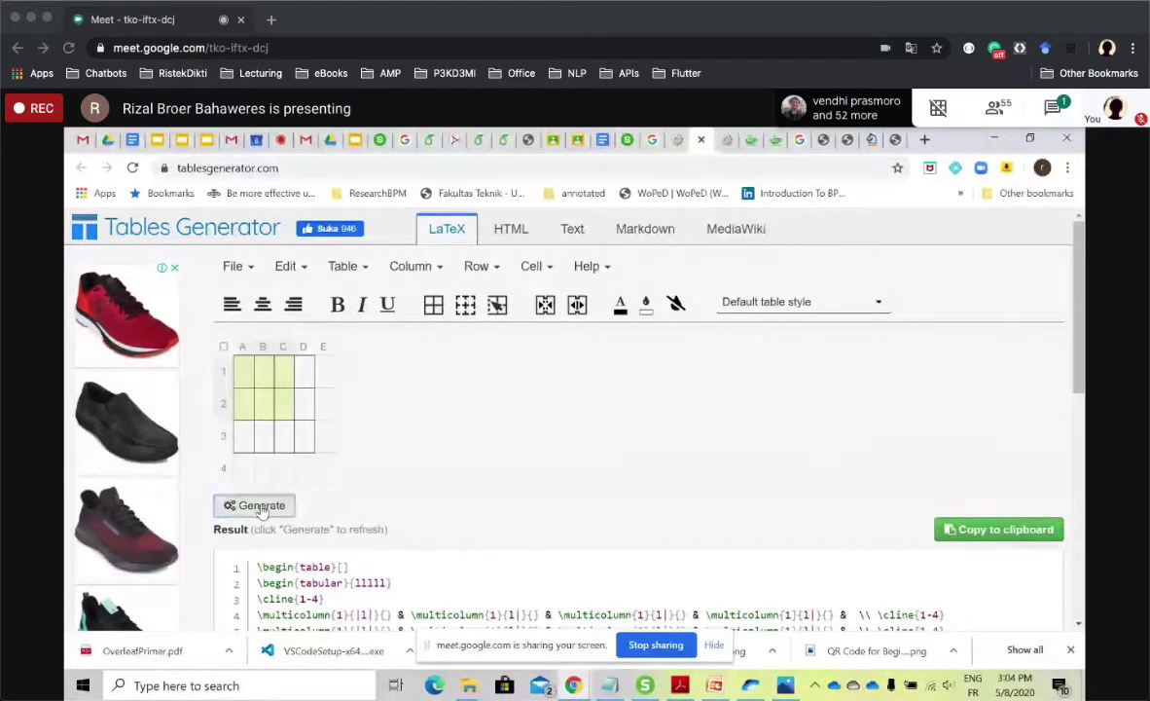
scroll(1003, 412, "down", 3)
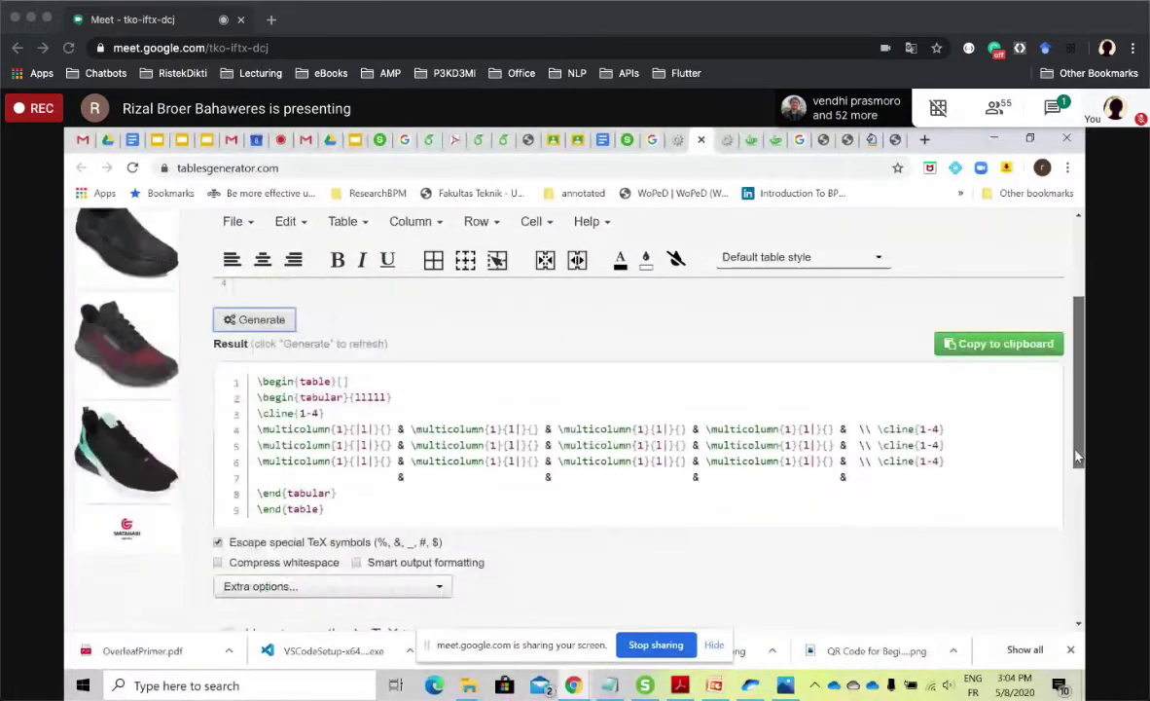
left_click(277, 331)
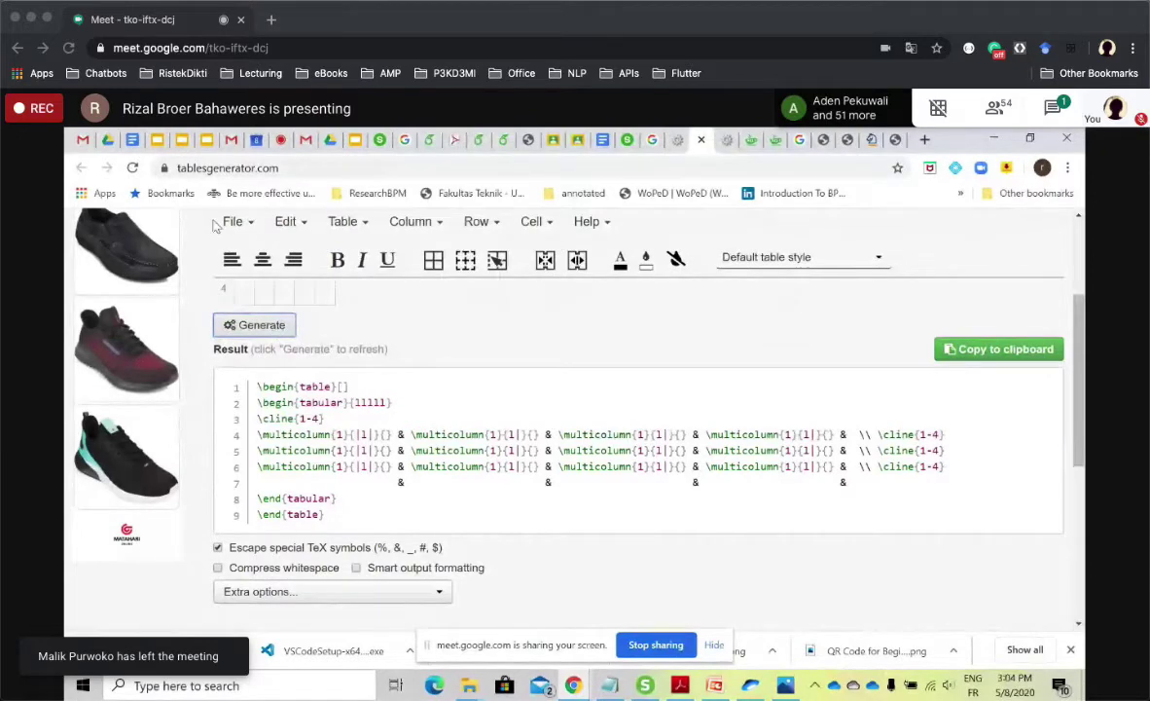
Reload the generator page and select the whole generated code from \begin{table} to \end{table}.
left_click(132, 168)
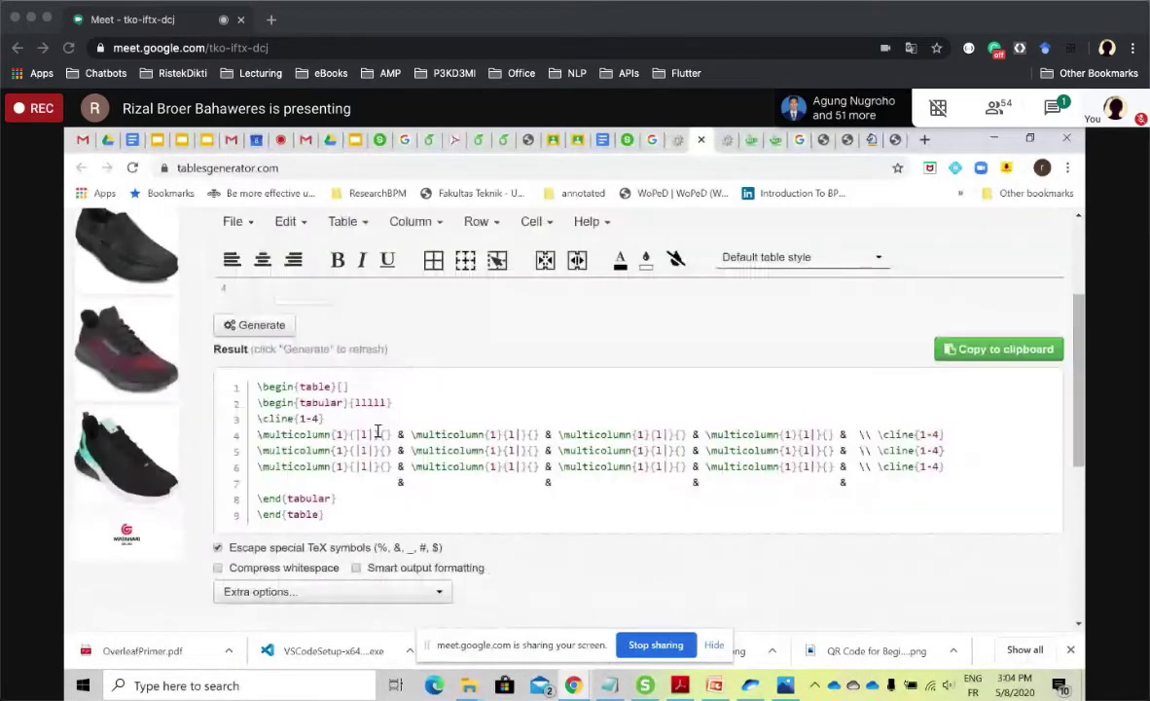
triple_click(377, 434)
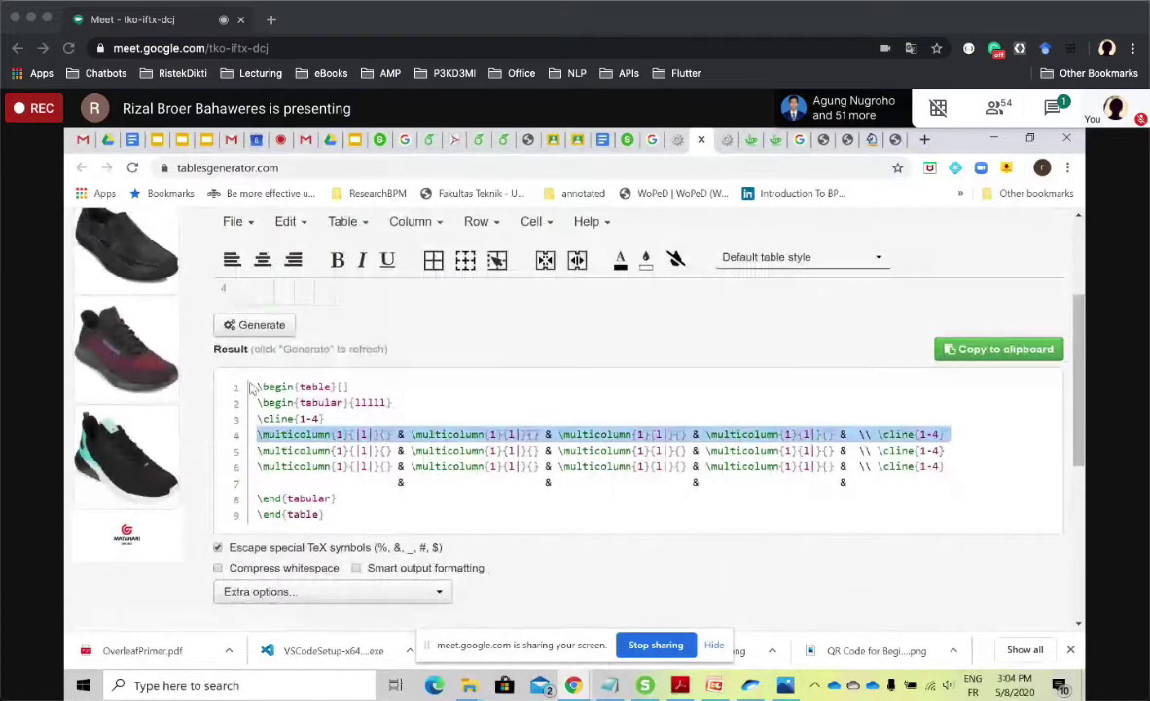
left_click_drag(259, 388, 382, 614)
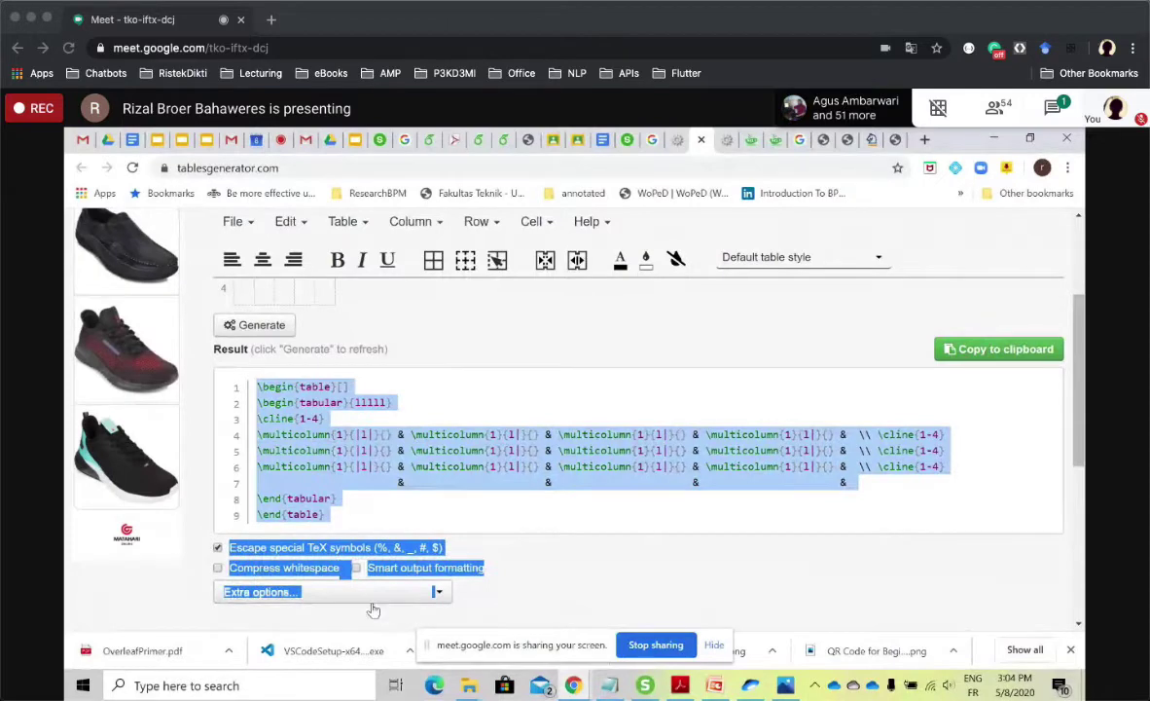
left_click_drag(324, 515, 258, 390)
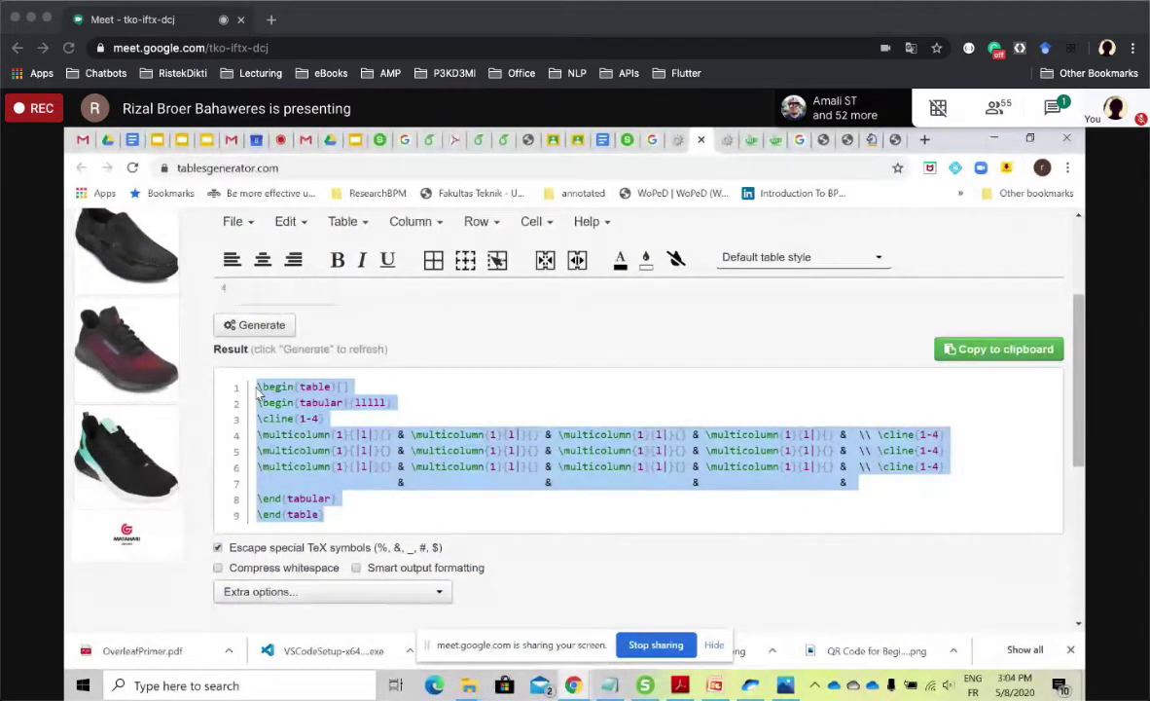
Select cells A1 to B2 of the bordered table, generate its LaTeX code and inspect the result.
scroll(469, 410, "up", 3)
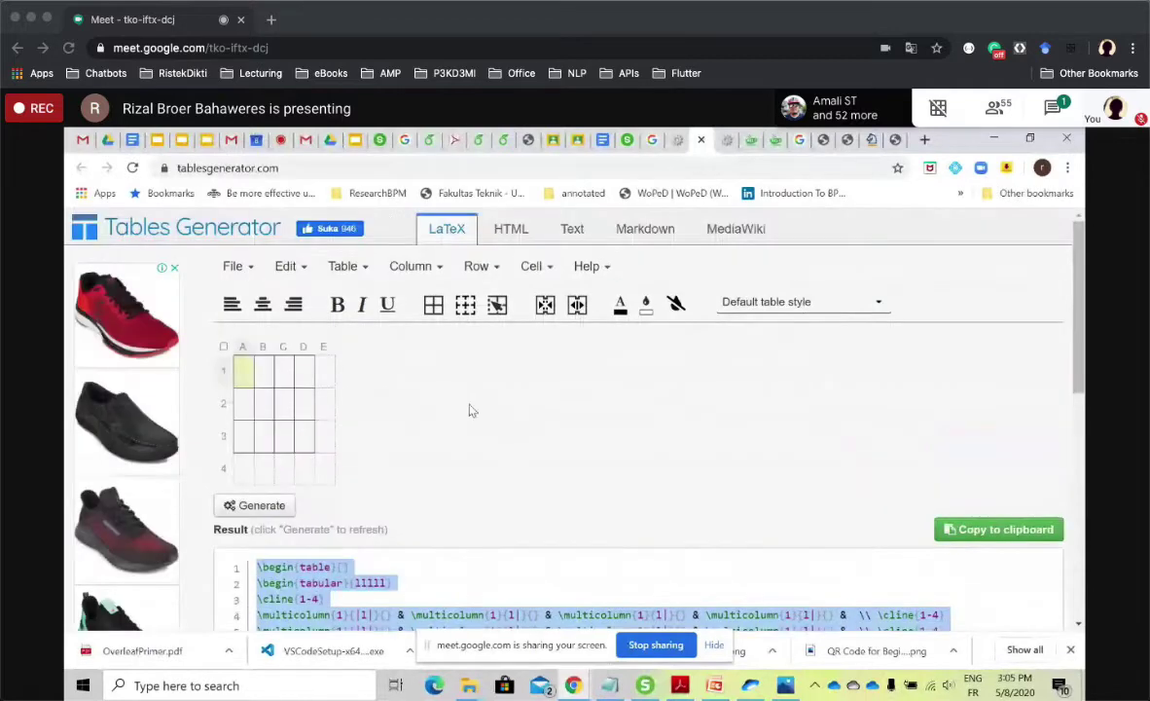
left_click(263, 380)
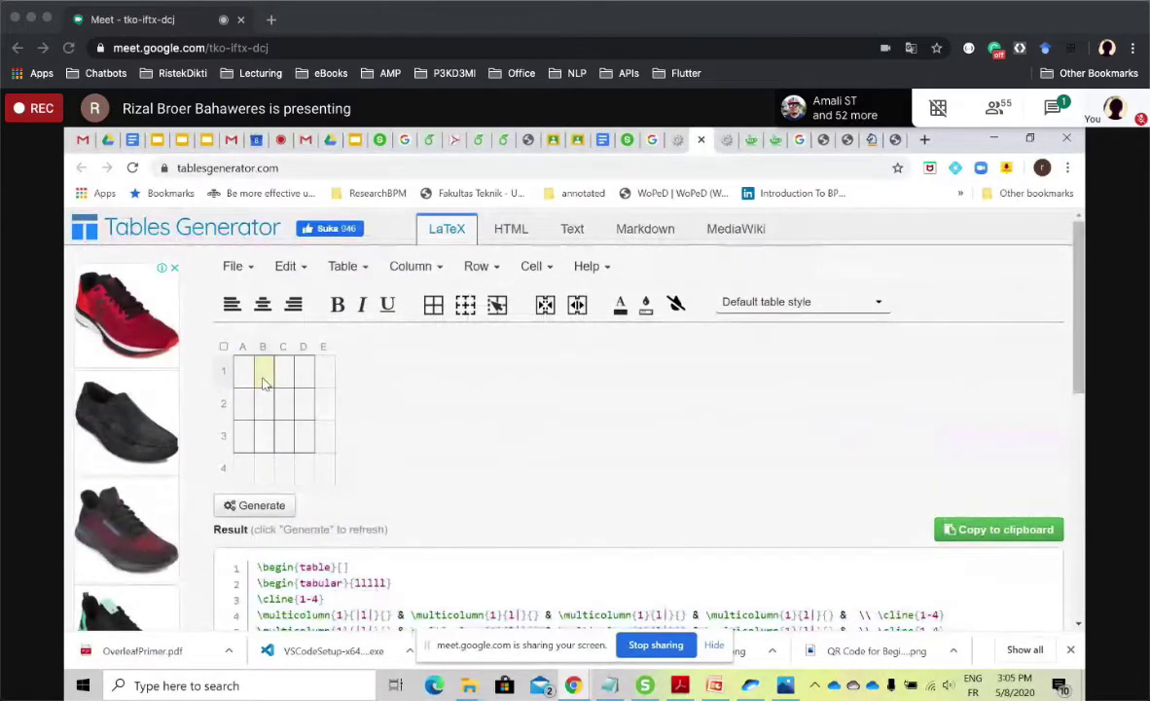
left_click(251, 380)
left_click(270, 380)
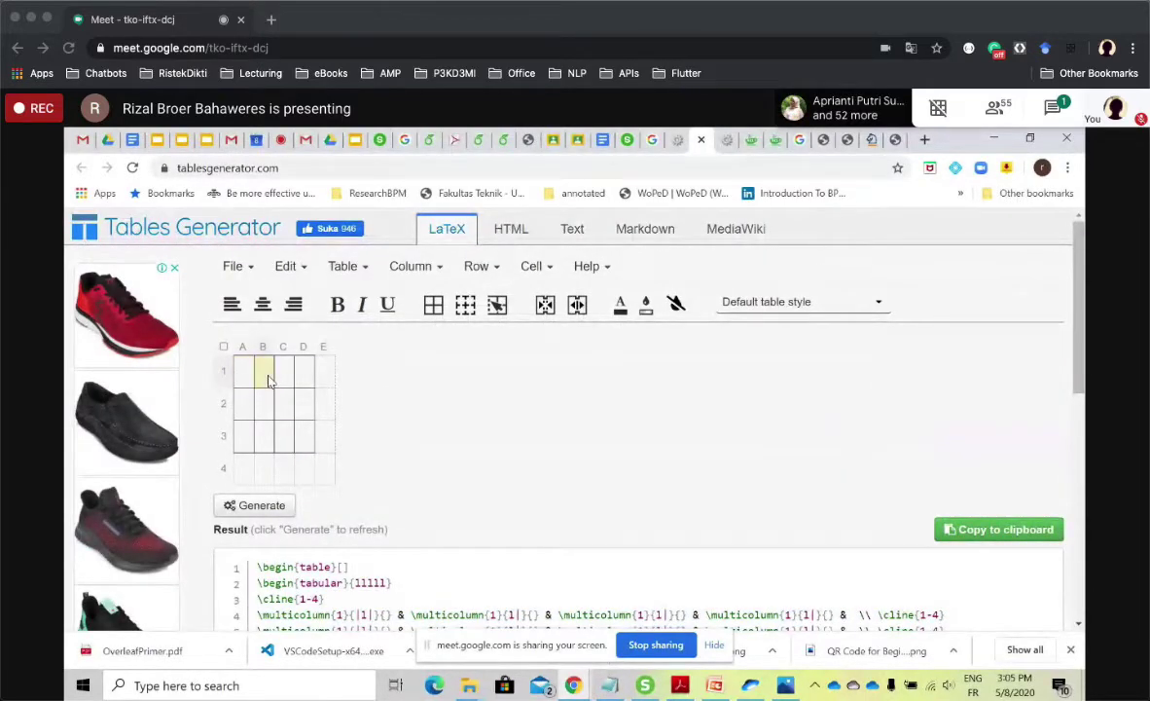
left_click(250, 397)
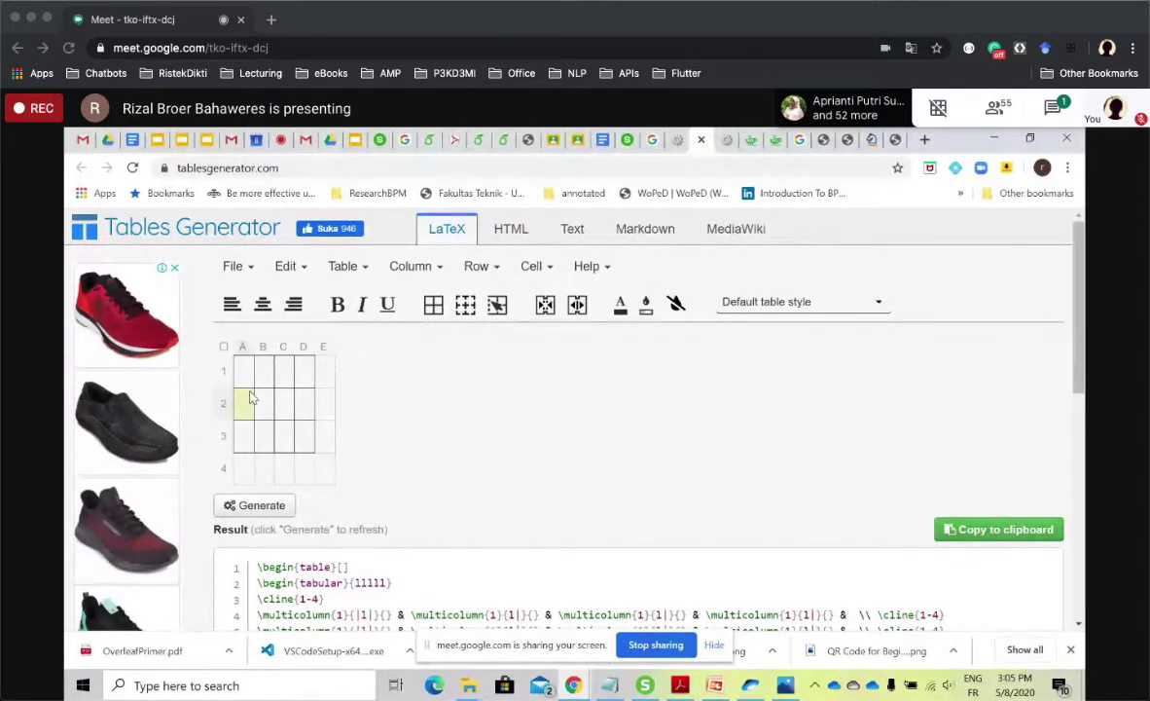
left_click_drag(245, 370, 263, 409)
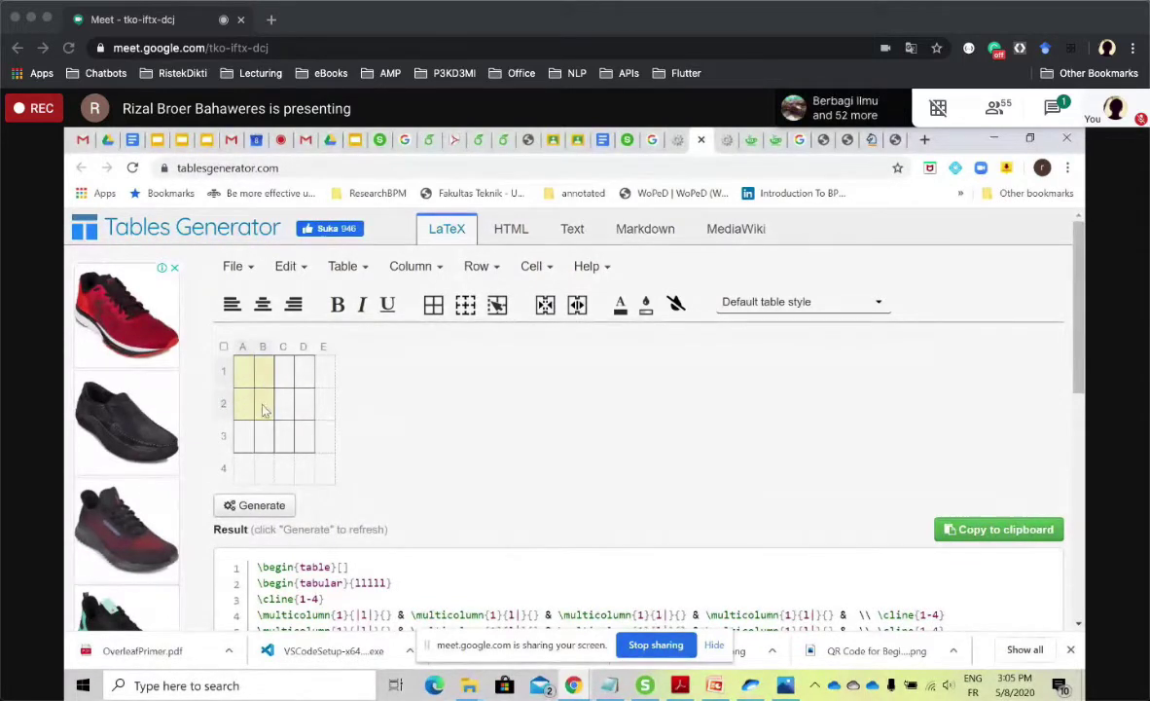
left_click(266, 507)
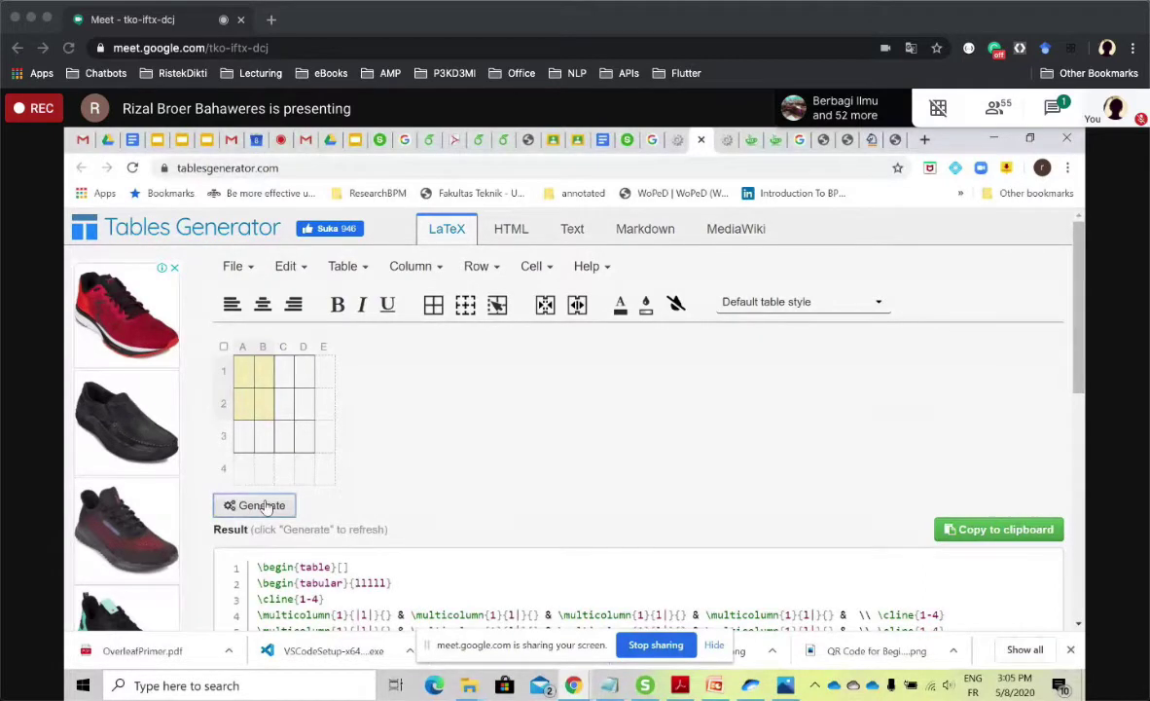
left_click(433, 304)
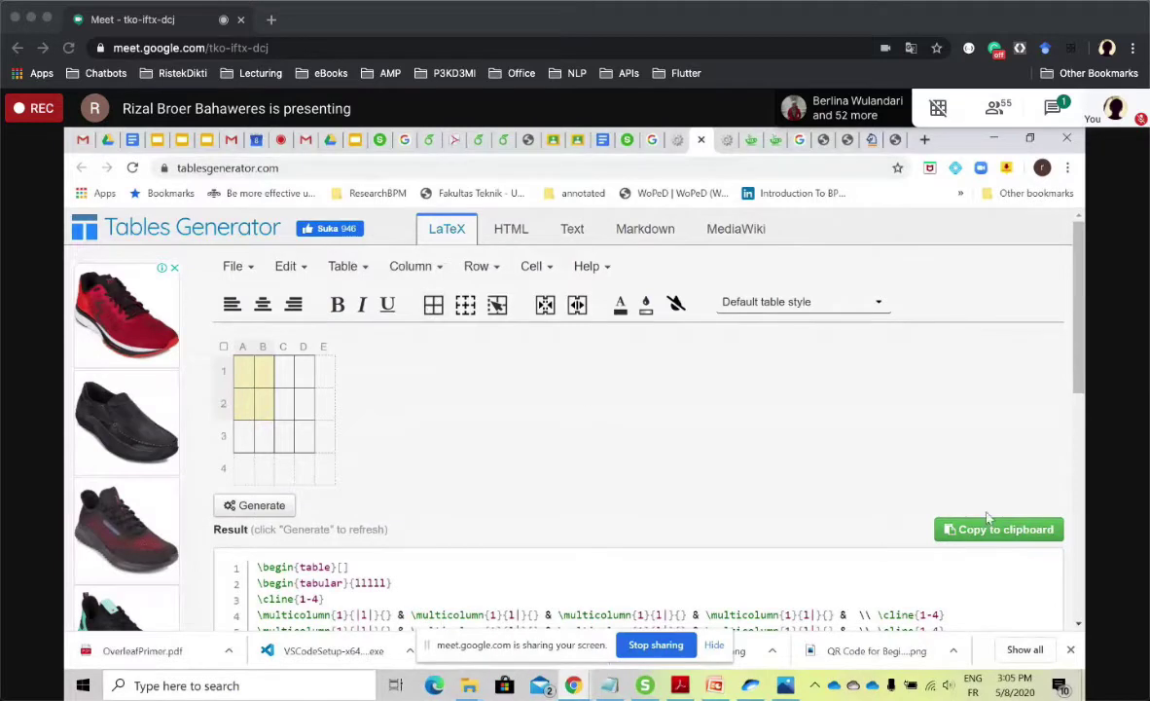
left_click_drag(1077, 353, 1077, 422)
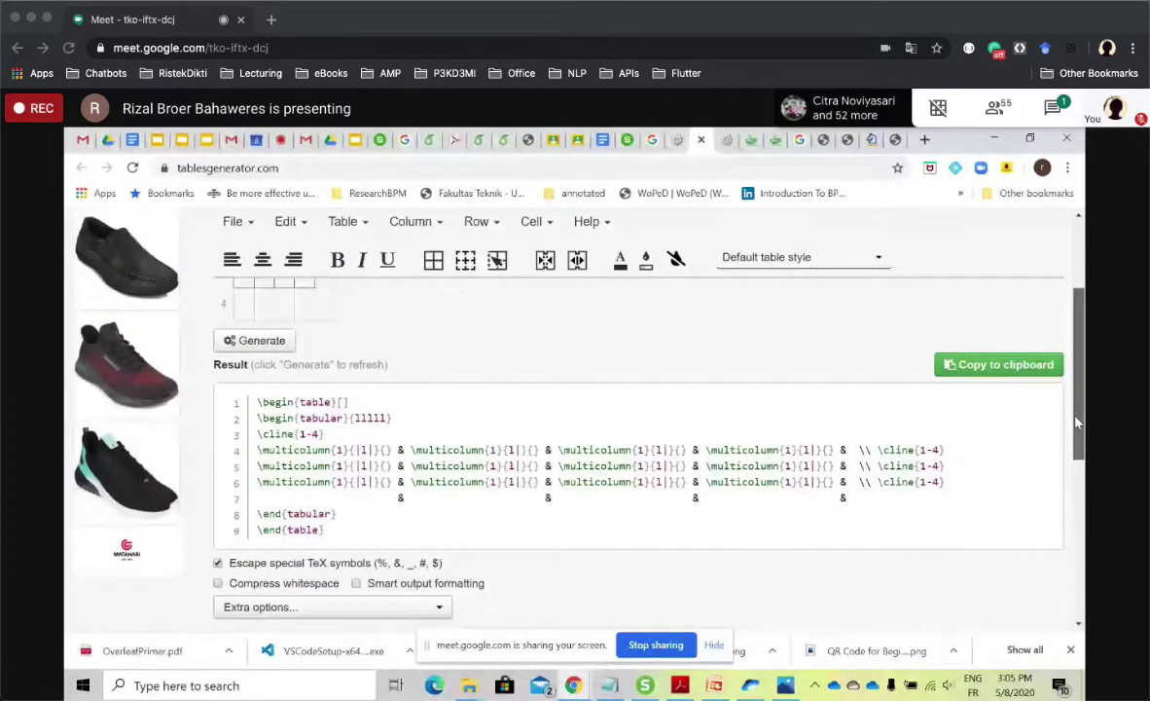
scroll(1078, 422, "down", 2)
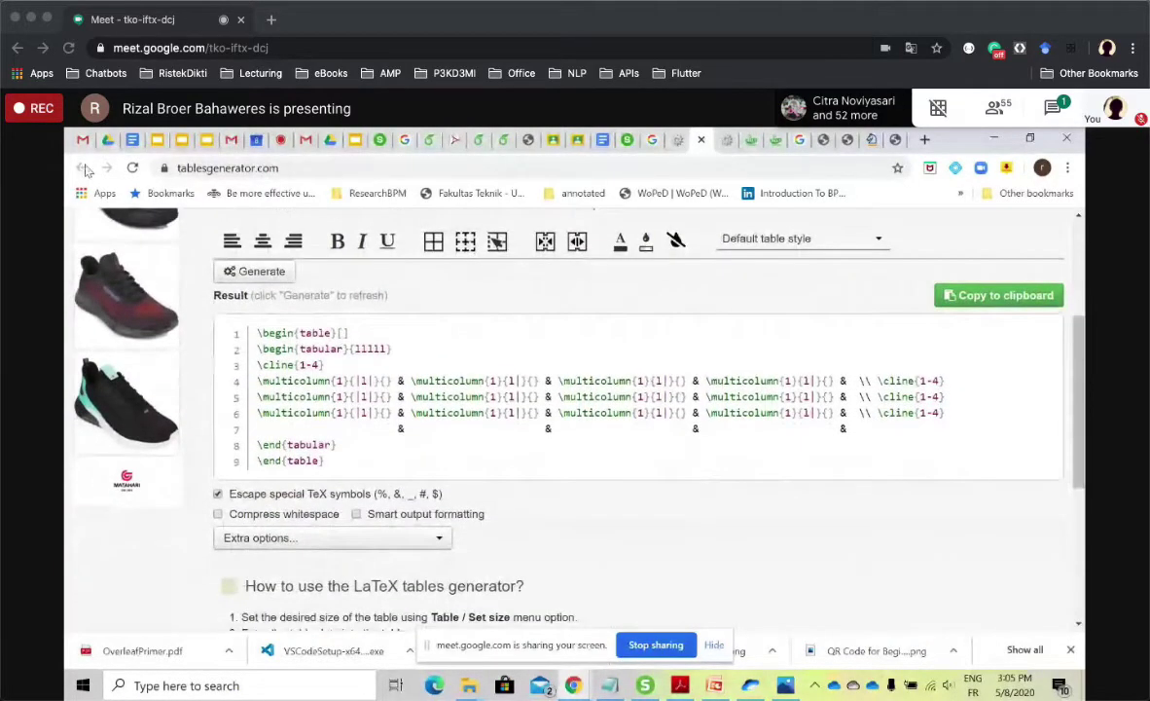
Reload the generator page, generate the code with cells A1 to D2 selected, and reload the page again.
left_click(131, 167)
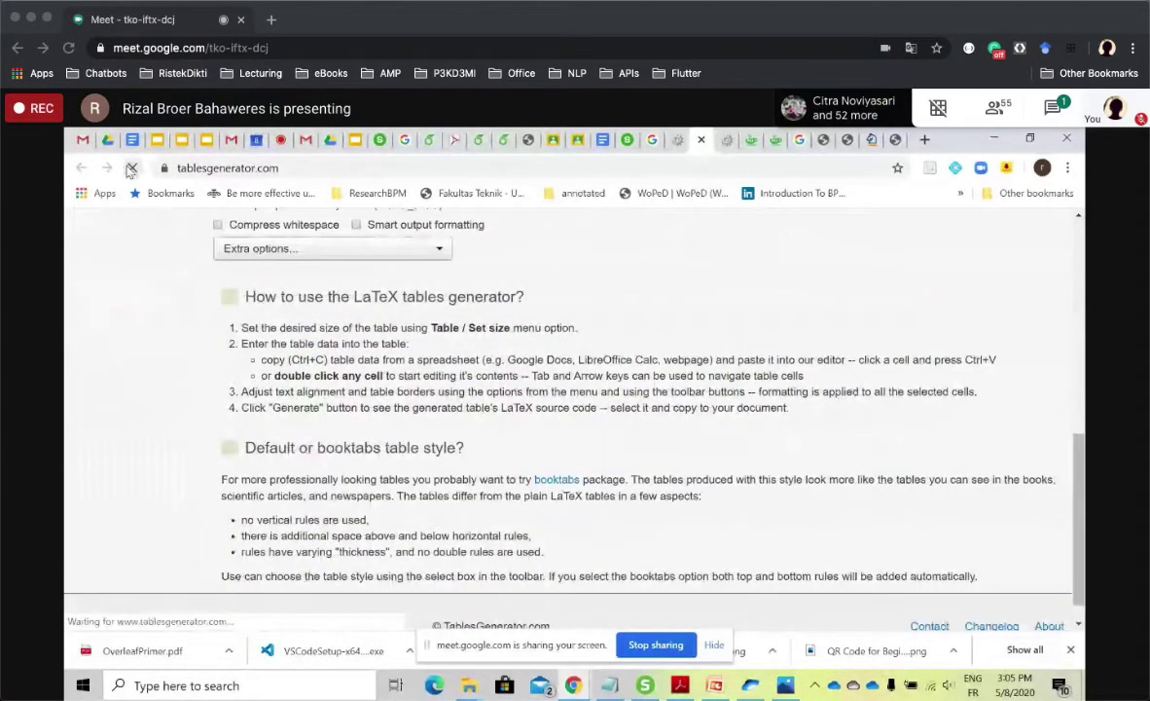
left_click(1078, 219)
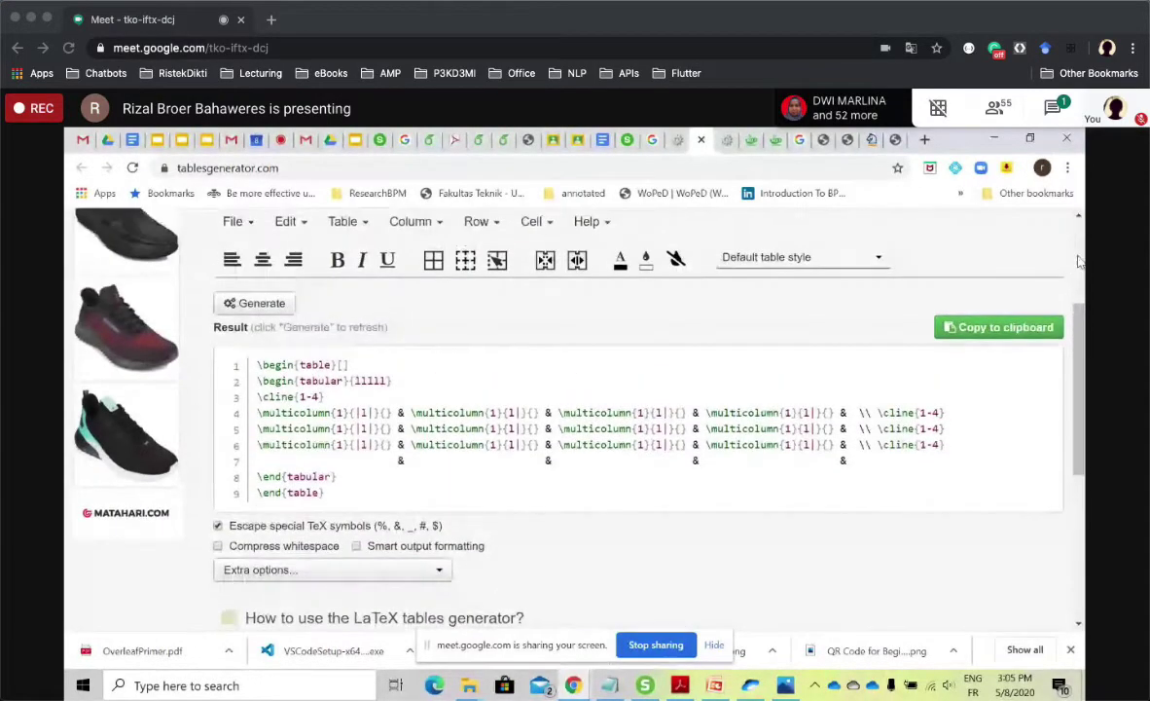
left_click(1077, 263)
left_click_drag(246, 379, 297, 409)
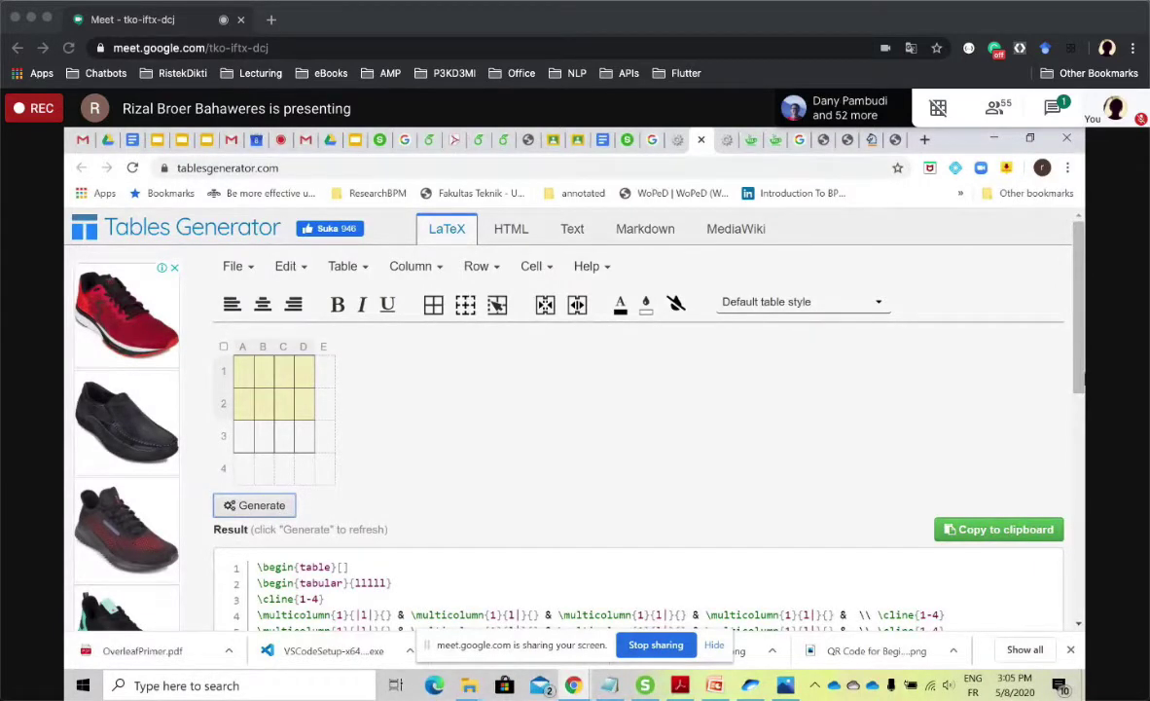
scroll(1079, 443, "down", 2)
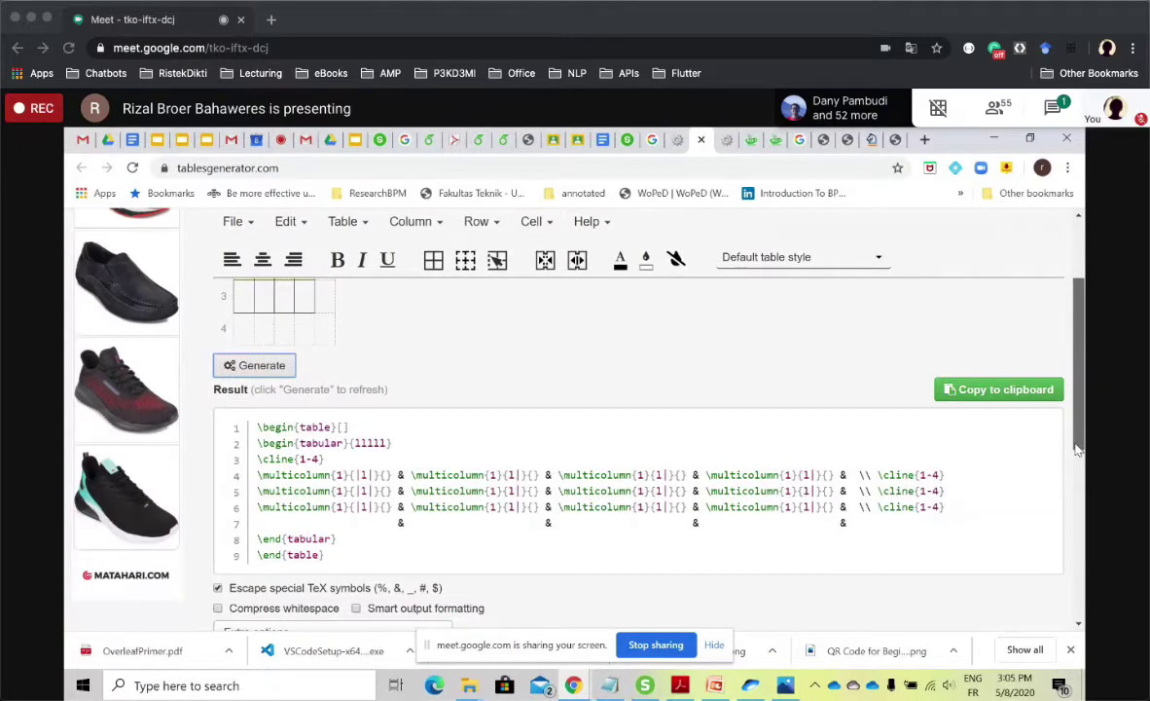
scroll(1082, 362, "up", 2)
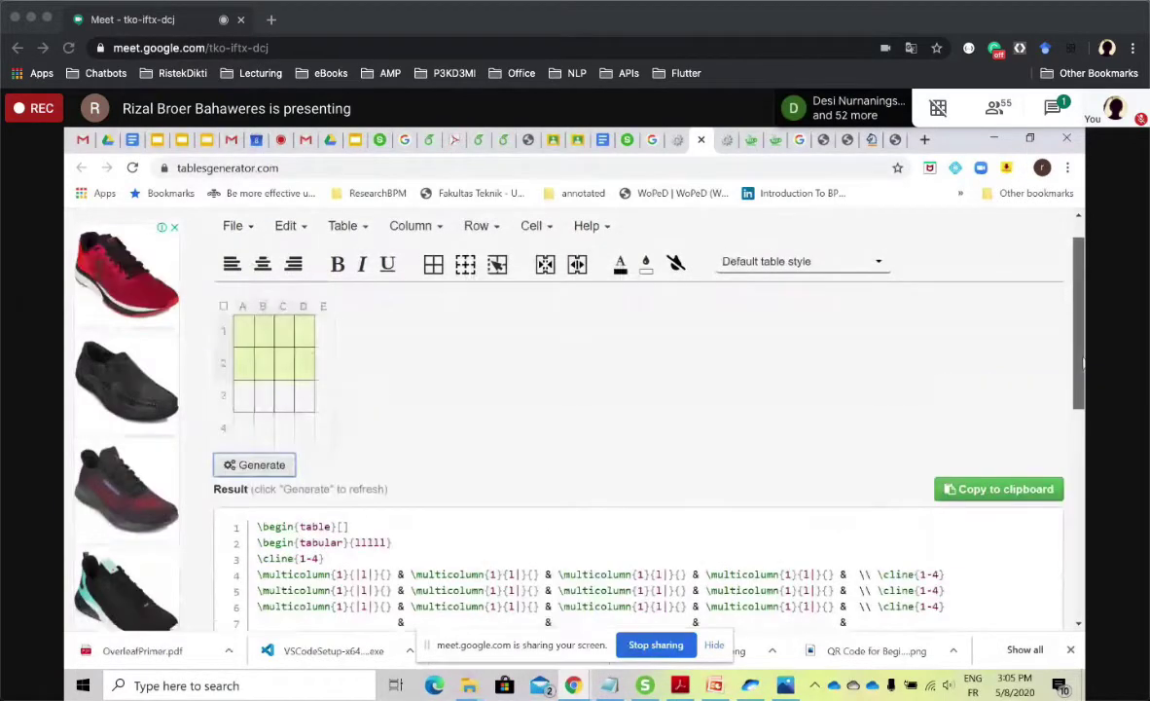
left_click(134, 168)
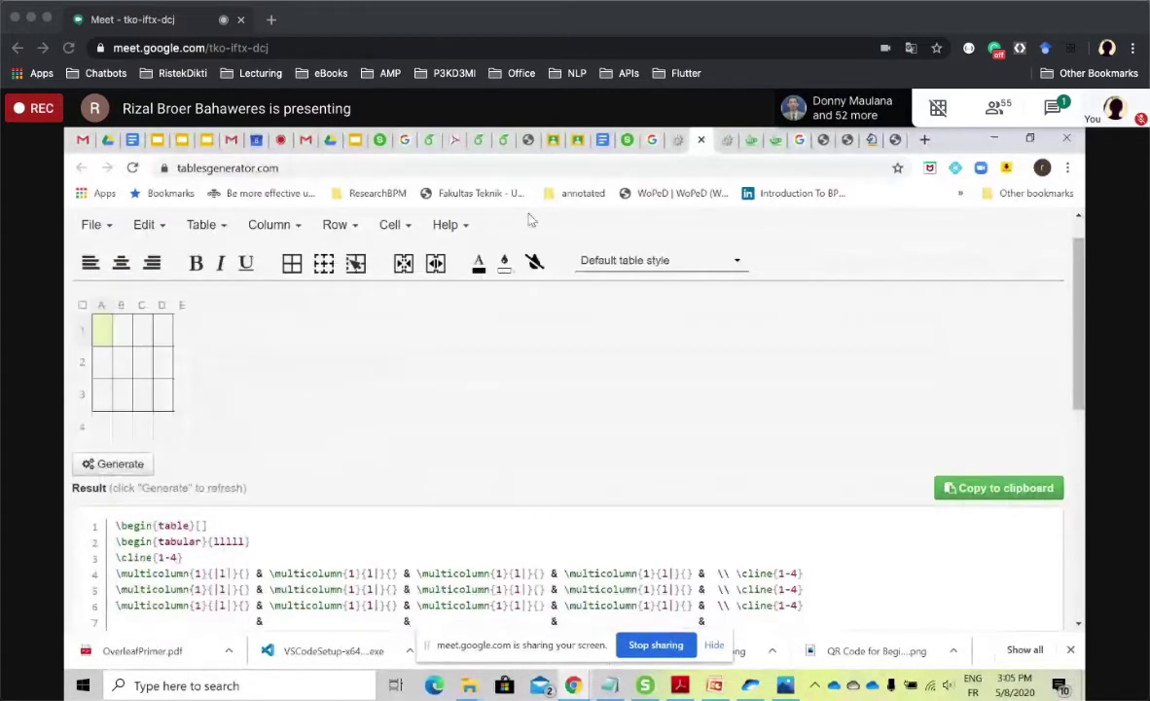
Switch to the Note-Presentasi-Overleaf-Beginer-IEEE-SB-IPB document in Google Docs and look at the Online MATH links in the HINT section.
left_click(582, 139)
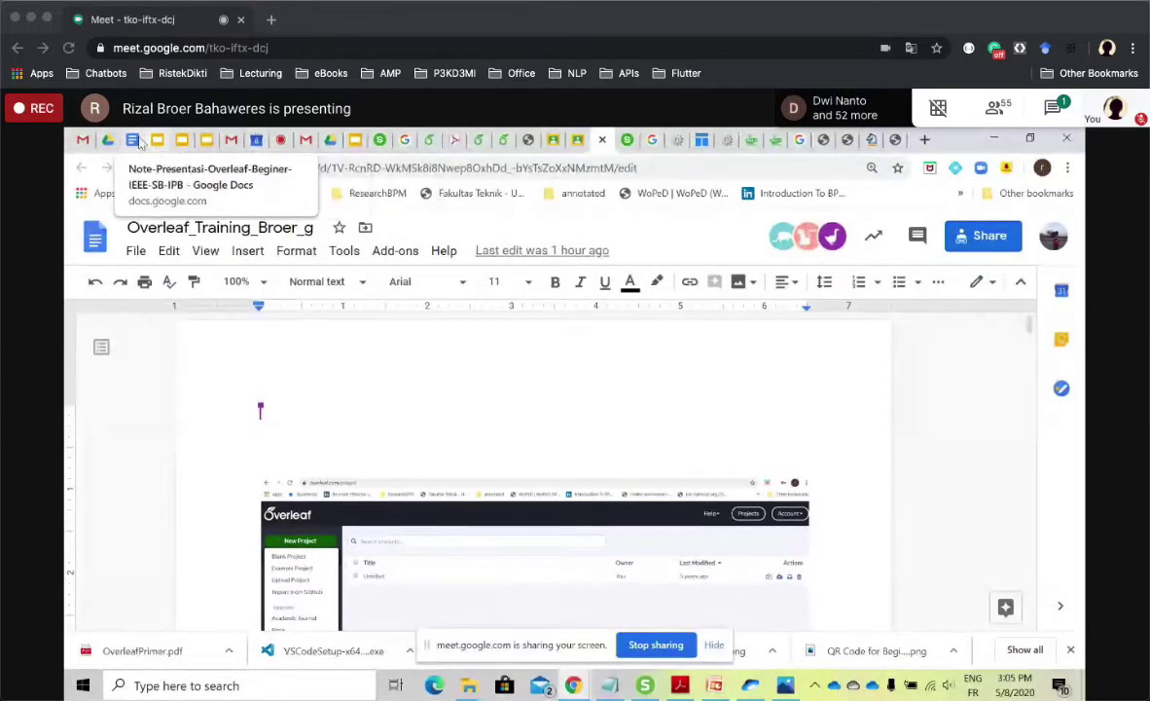
left_click(134, 140)
left_click(546, 488)
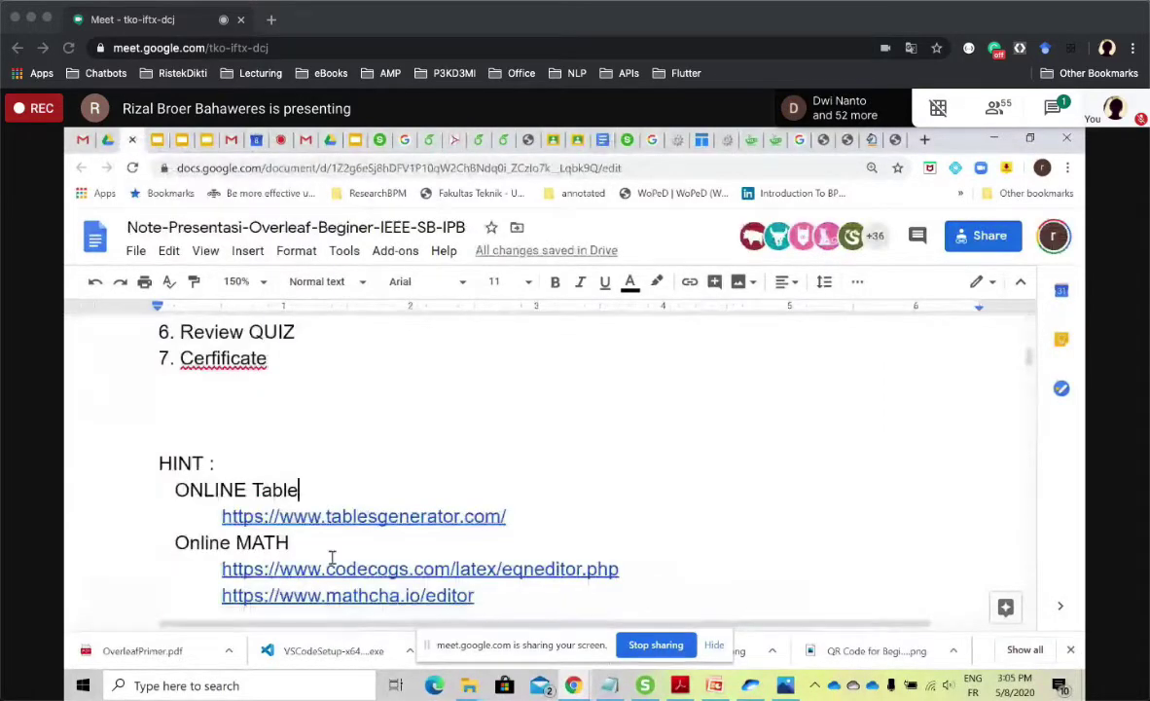
left_click(329, 556)
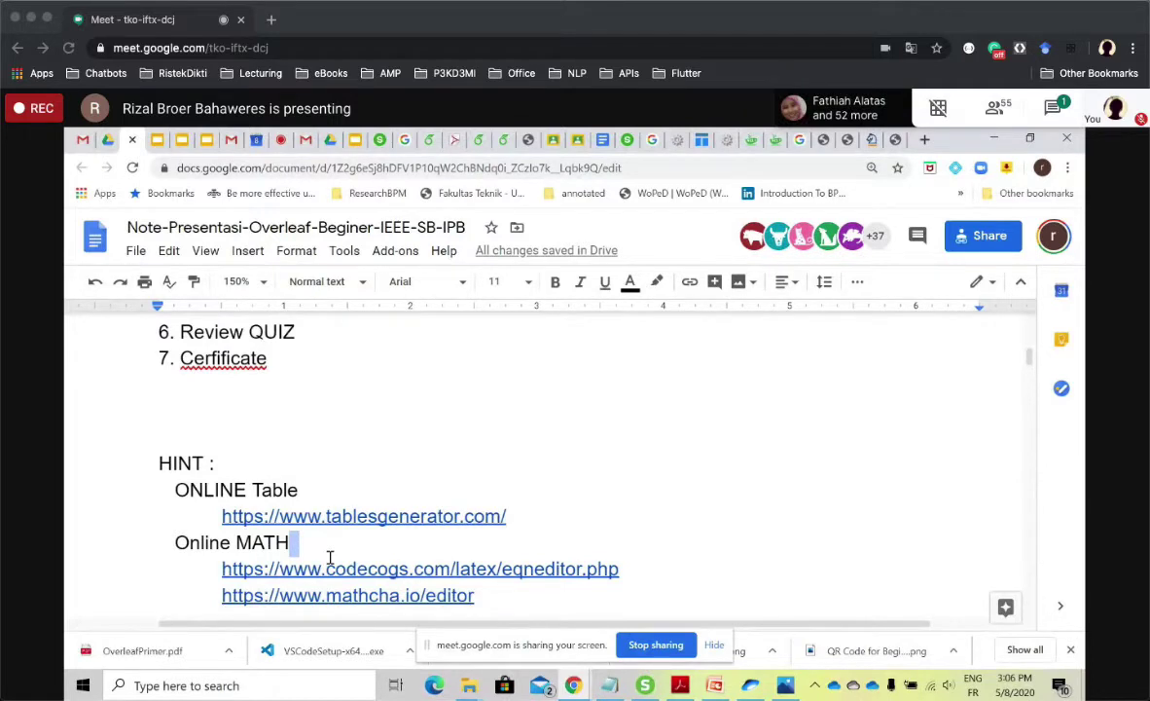
left_click(445, 568)
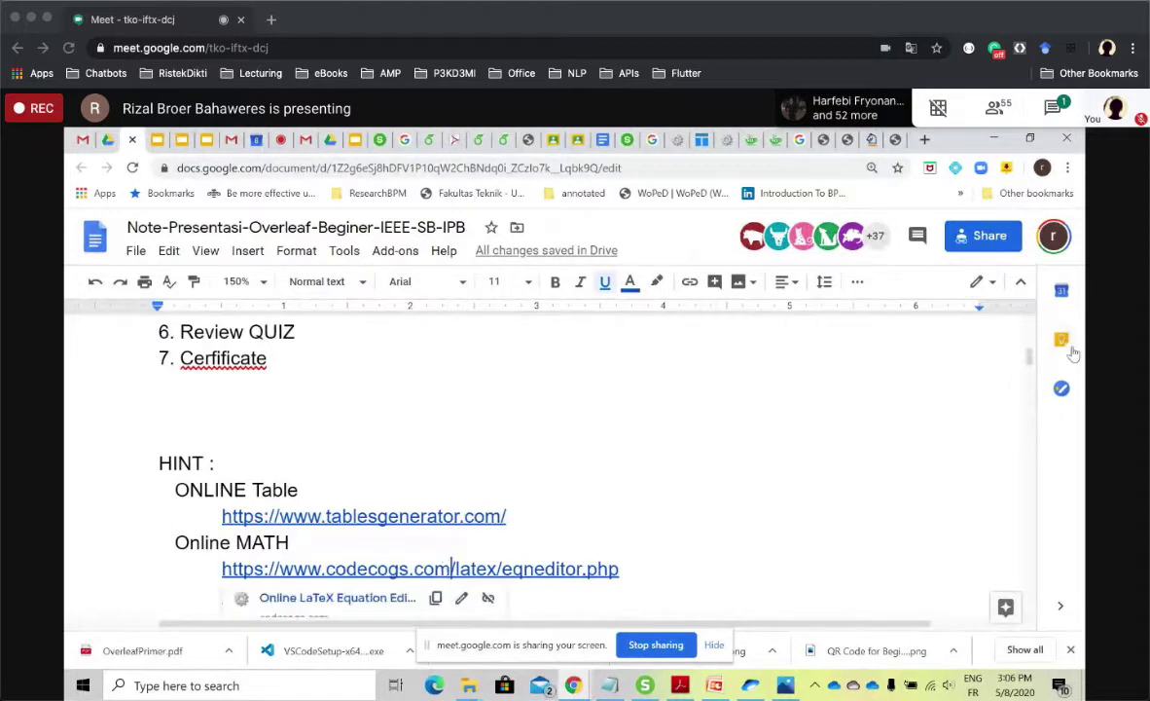
left_click_drag(1030, 352, 1034, 362)
left_click(792, 400)
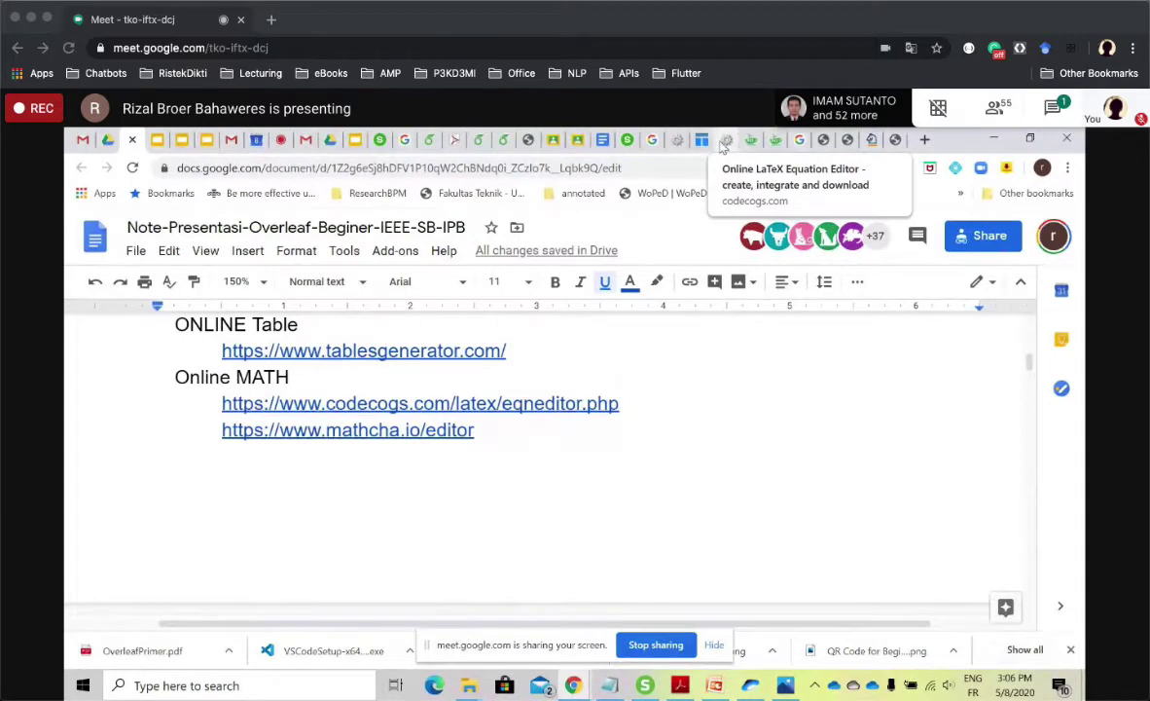
Switch to the CodeCogs equation editor and insert a fraction with numerator a and denominator b.
left_click(678, 141)
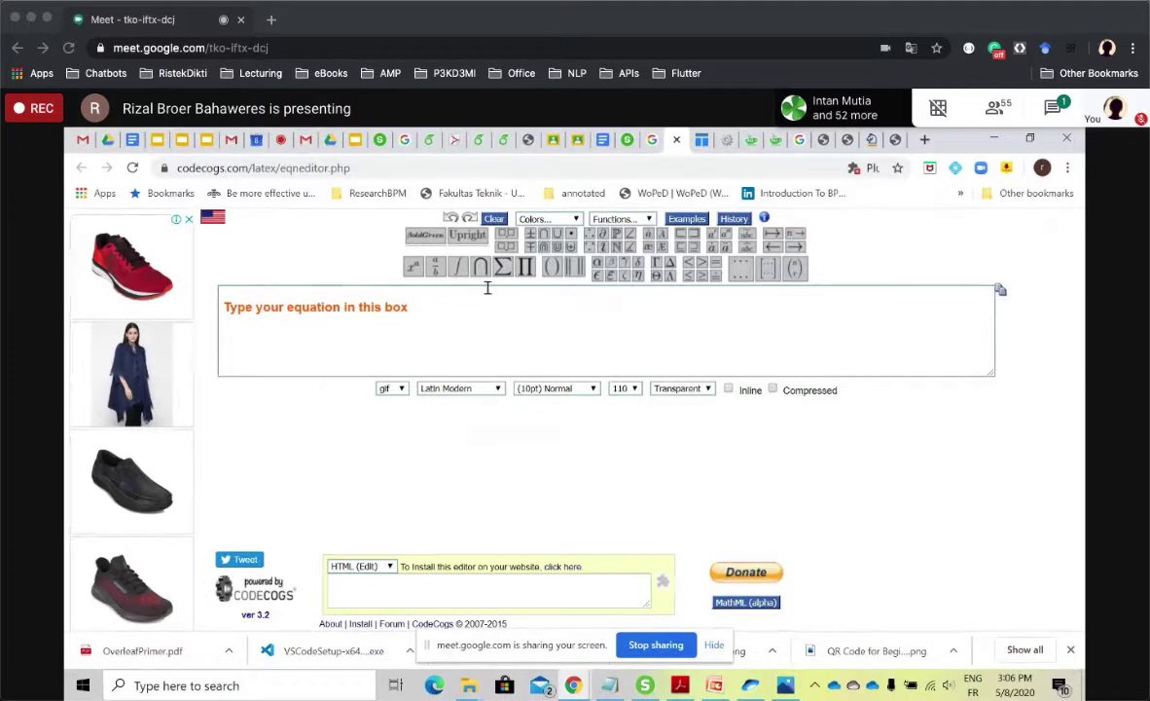
mouse_move(435, 274)
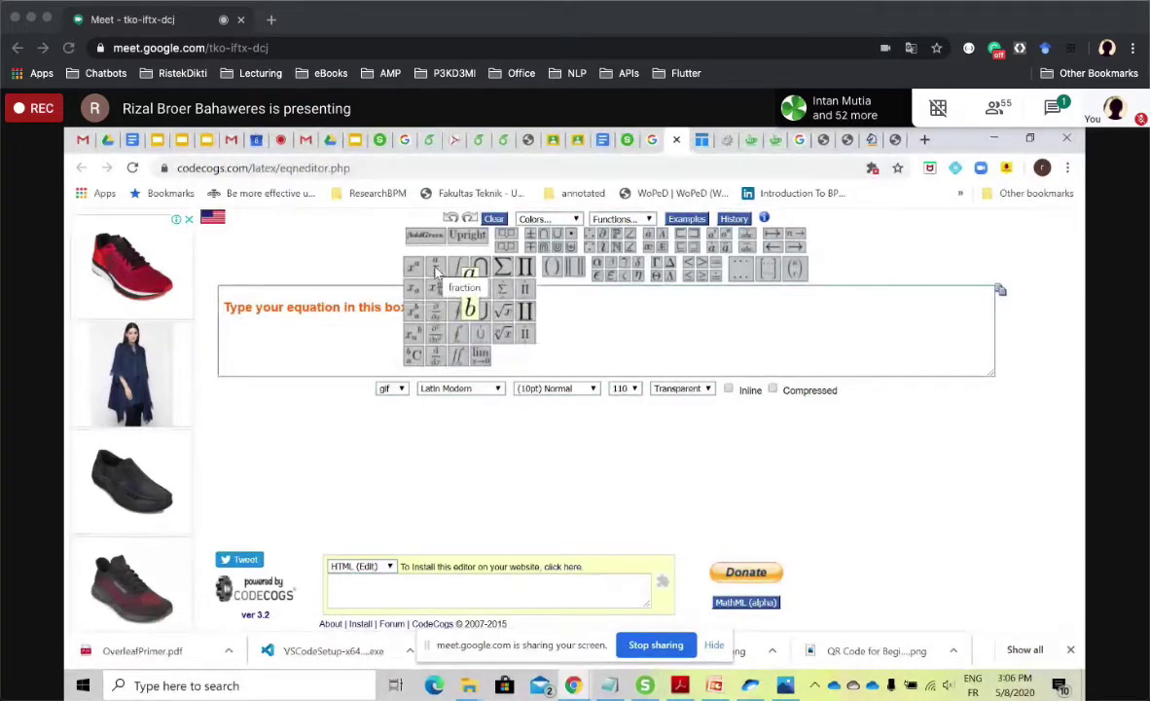
left_click(435, 273)
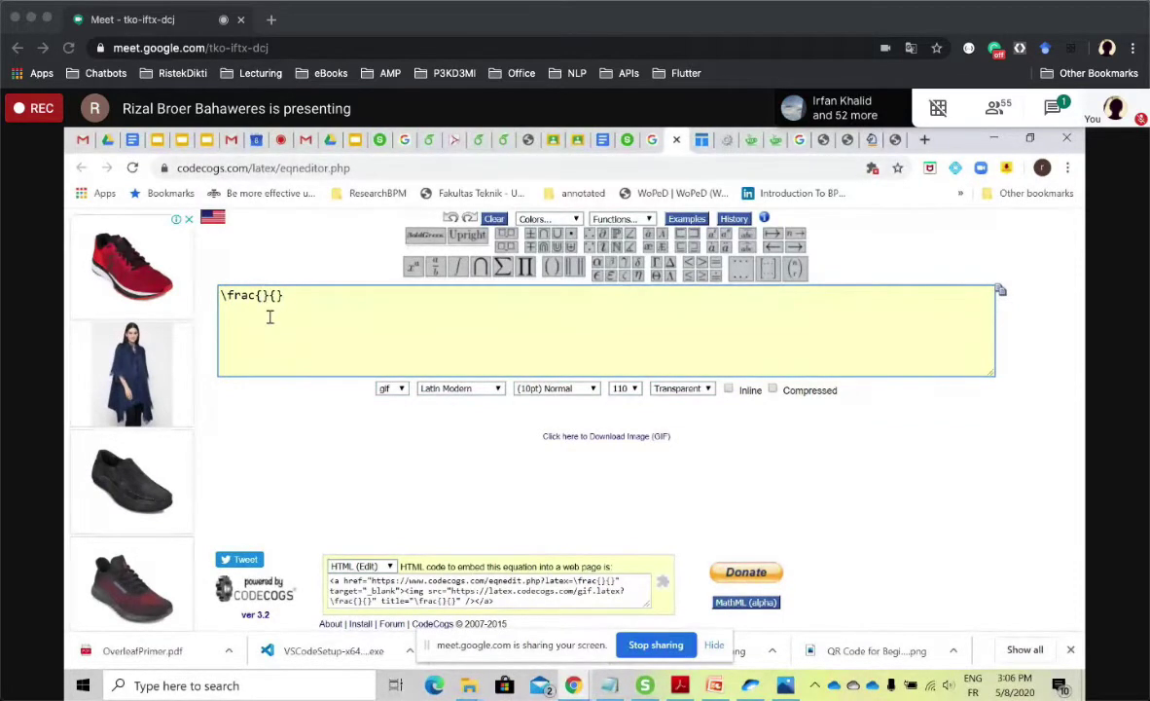
type("a}{")
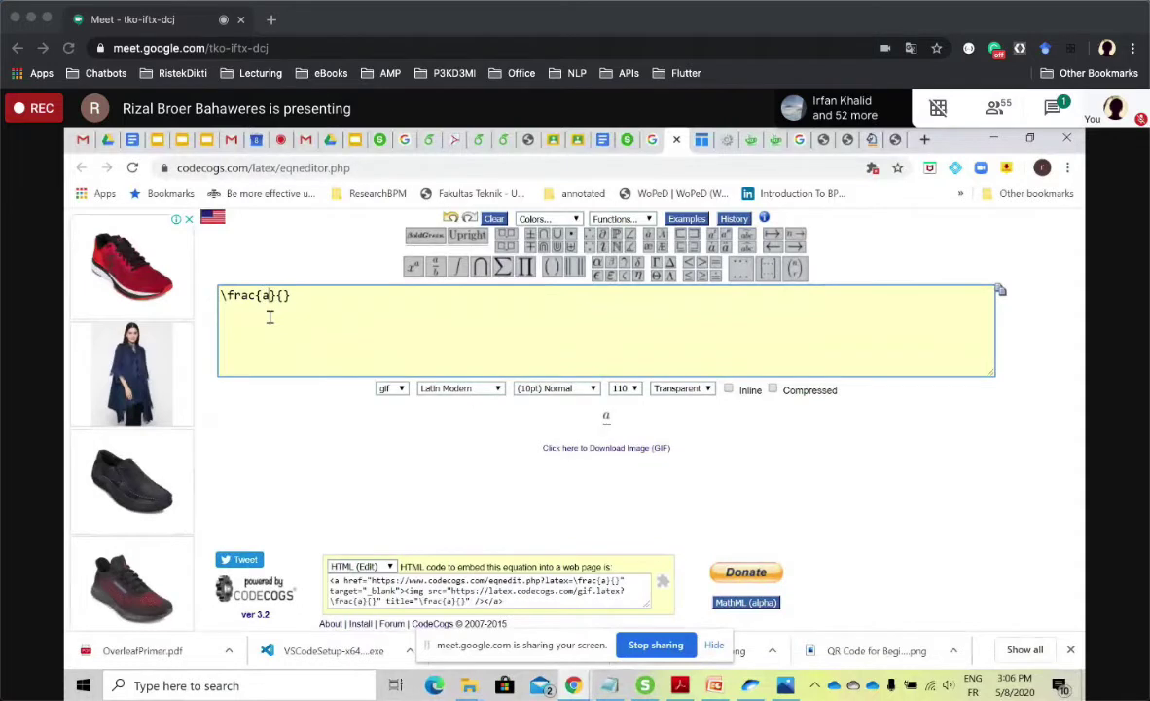
type("b")
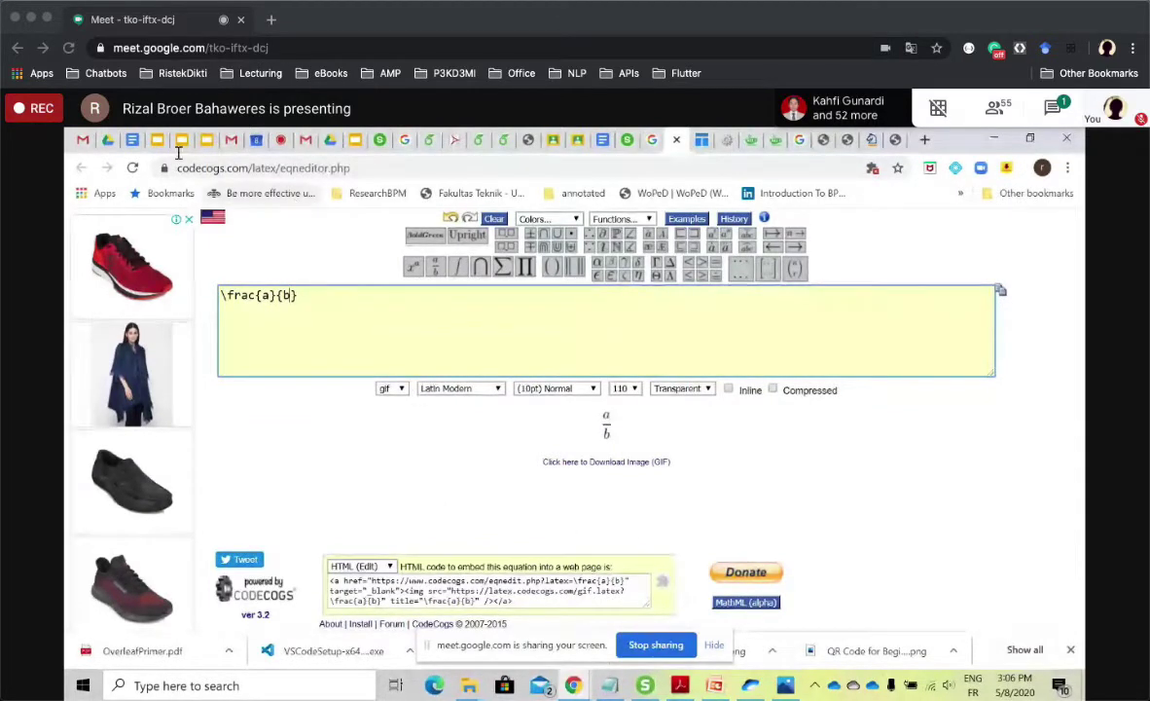
Return to the presentation notes and review the HINT links and the LaTeX array example under "Contoh:".
left_click(128, 139)
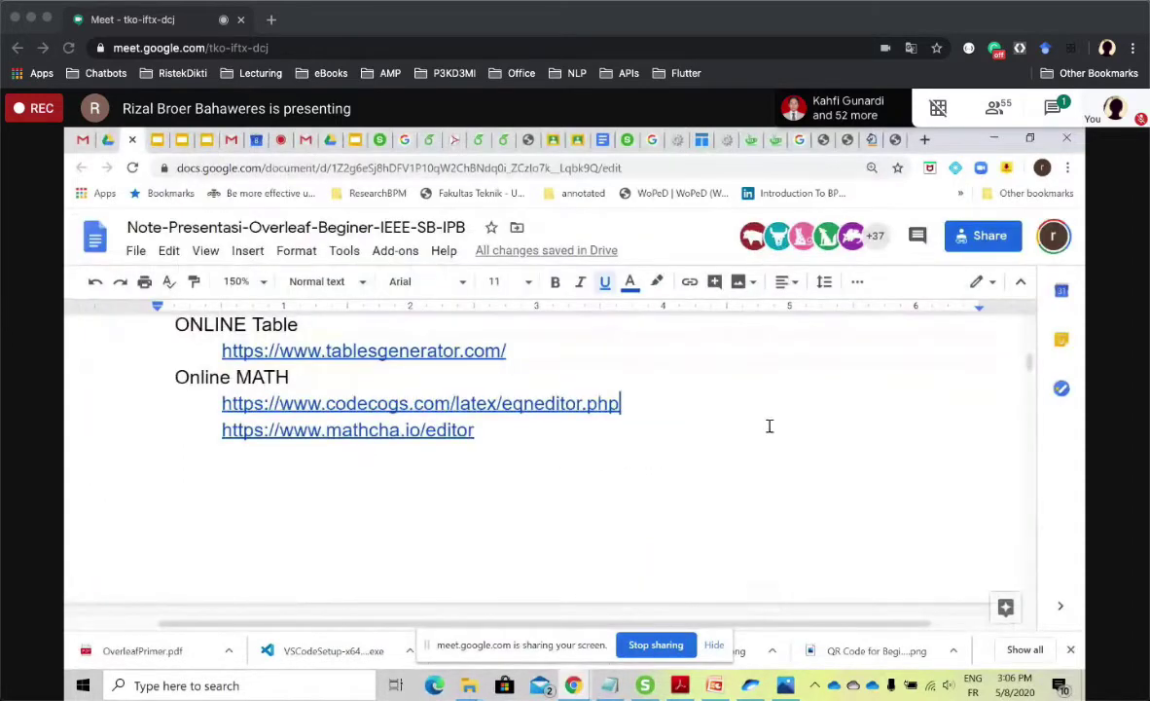
scroll(1032, 359, "up", 3)
scroll(1032, 358, "down", 2)
left_click_drag(160, 379, 839, 485)
left_click(839, 485)
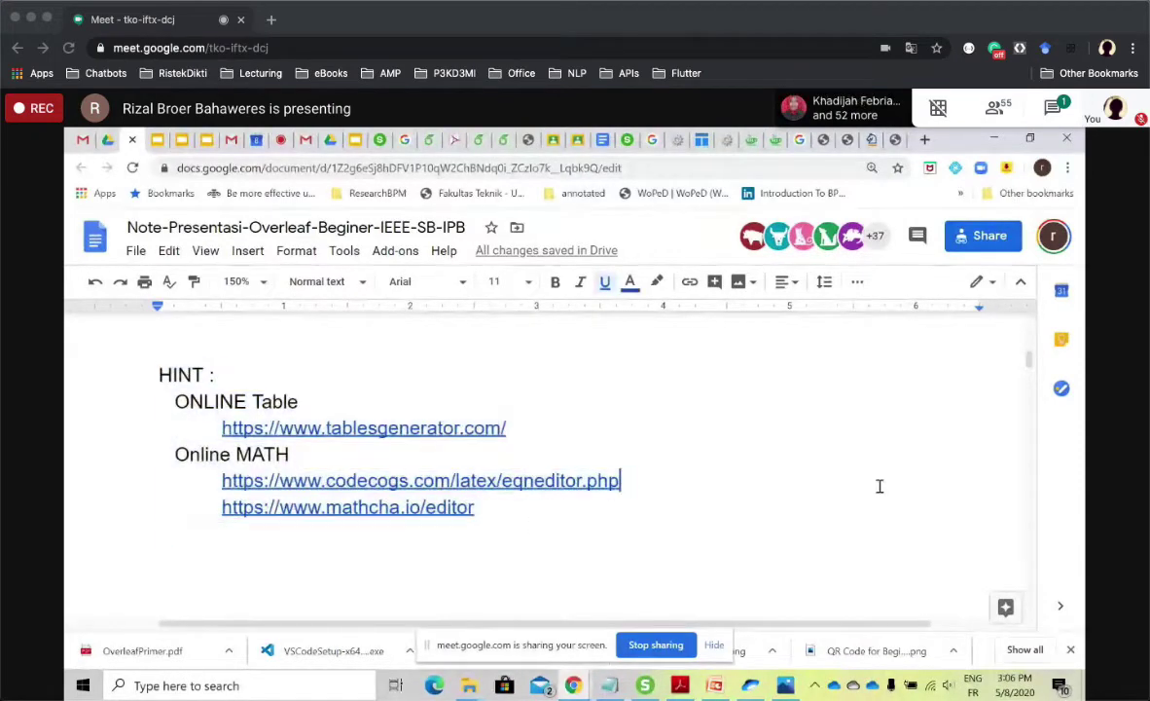
left_click_drag(1032, 365, 1036, 386)
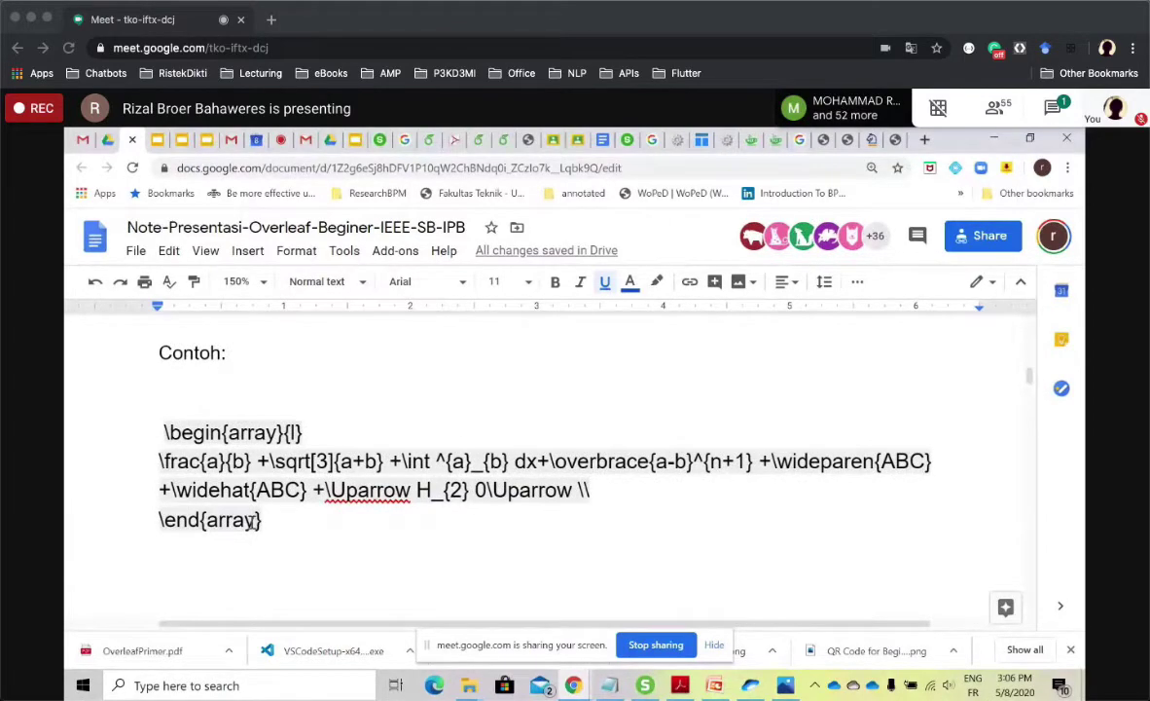
Highlight the lines from "Basic LaTeX 00_, Using writelatex_" to "Basic LaTeX 06_, Graphics_" in green.
left_click_drag(1029, 378, 1025, 454)
left_click(488, 502)
left_click(163, 487)
key("shift+Down")
key("shift+Down")
key("shift+Down")
key("shift+Down")
key("shift+Down")
key("shift+Down")
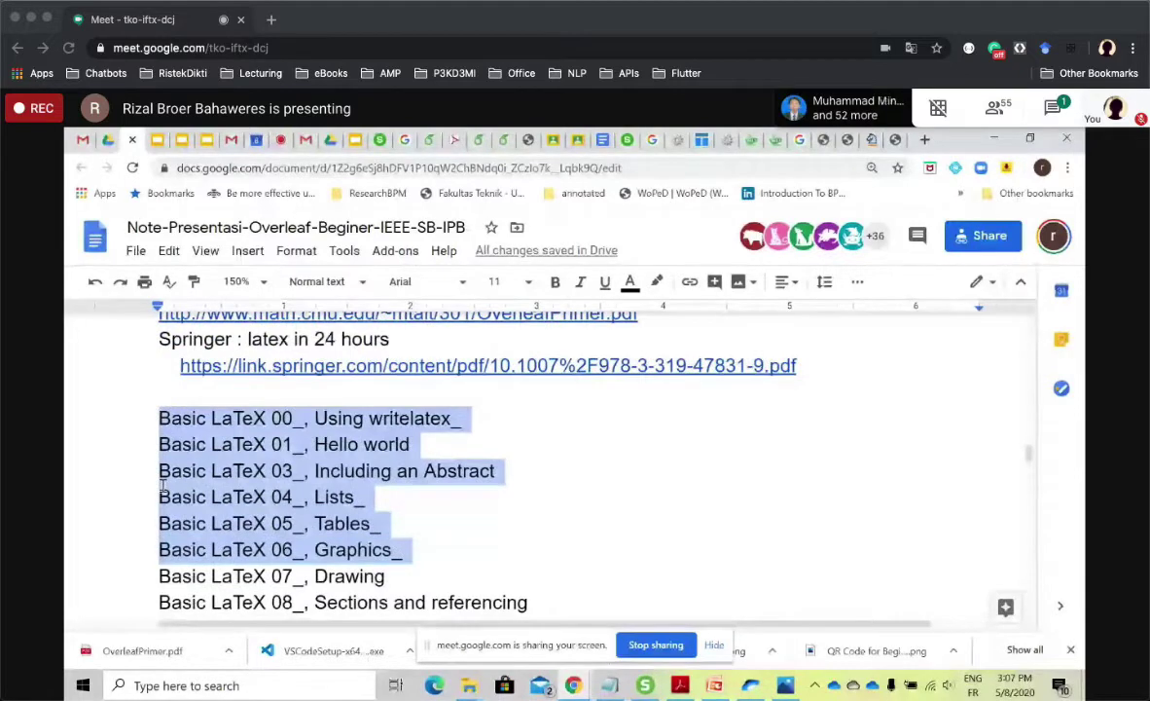
left_click(657, 283)
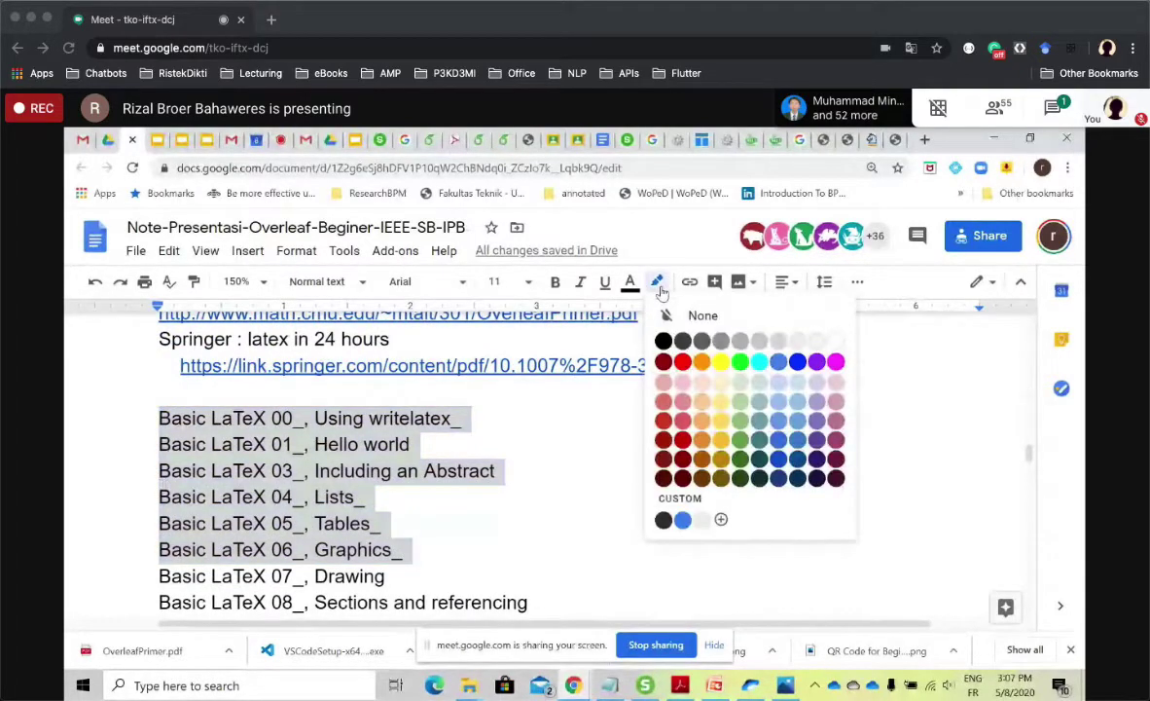
left_click(739, 363)
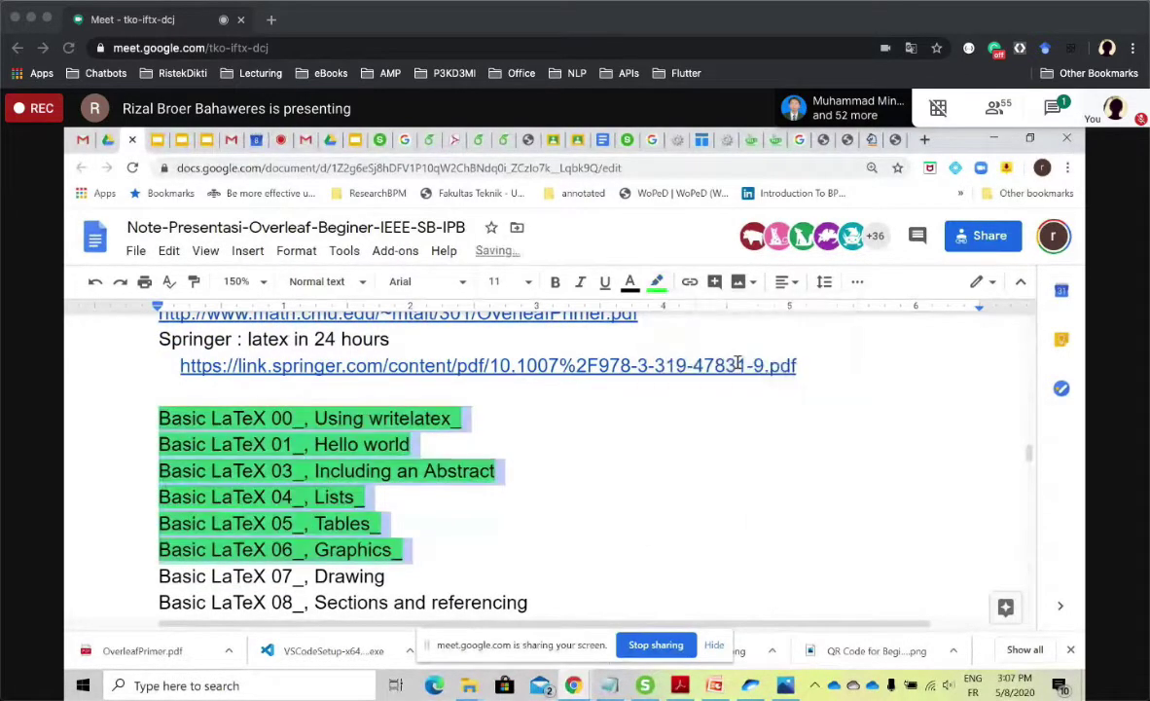
Highlight the line "Basic LaTeX 08_, Sections and referencing" in green.
left_click(718, 369)
key("Down")
key("Down")
key("Down")
key("Down")
key("Down")
key("Down")
key("Down")
key("Down")
key("Down")
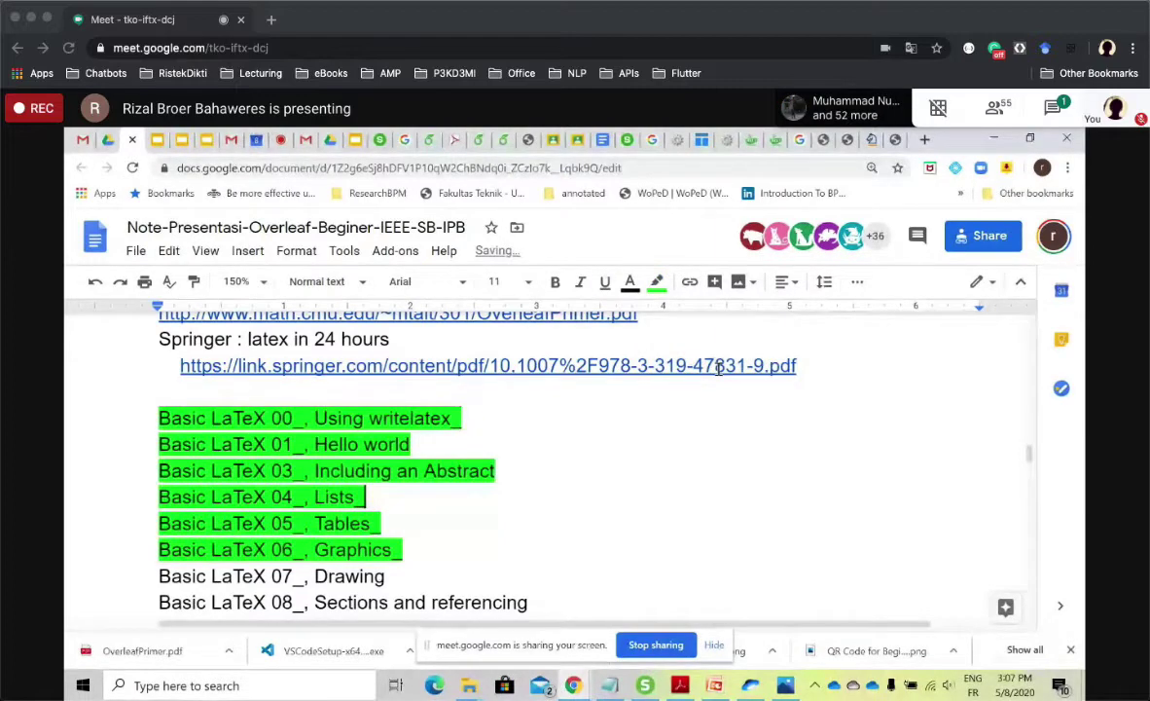
key("Right")
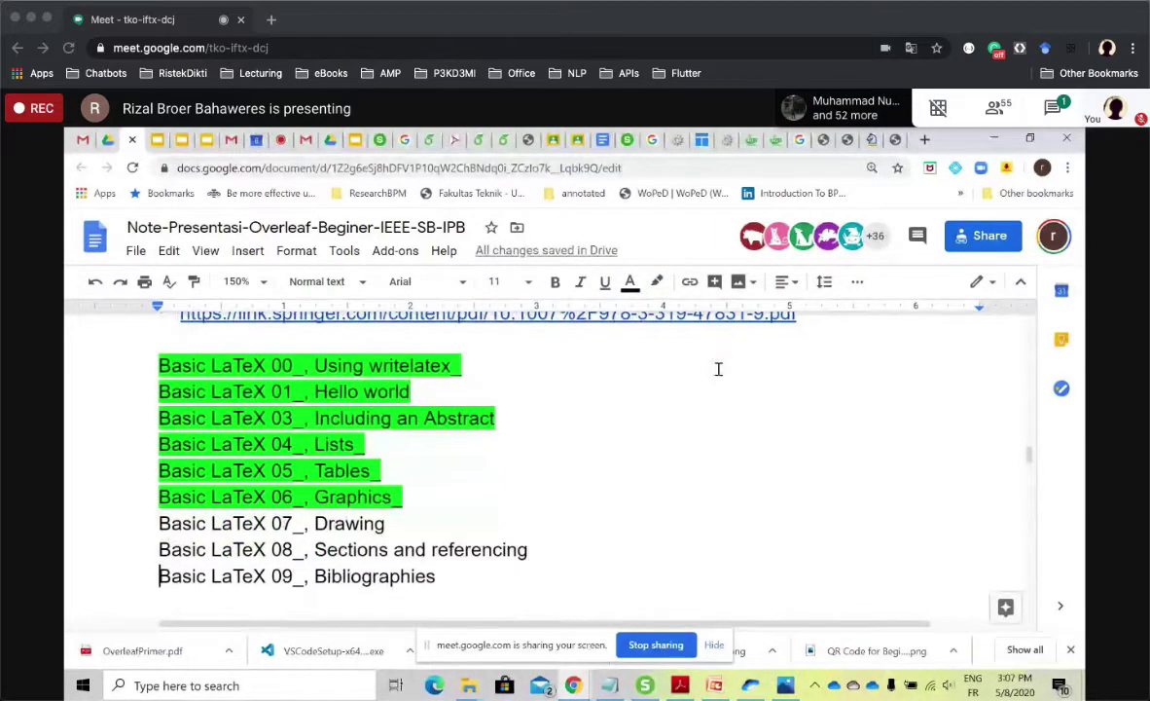
key("shift+Up")
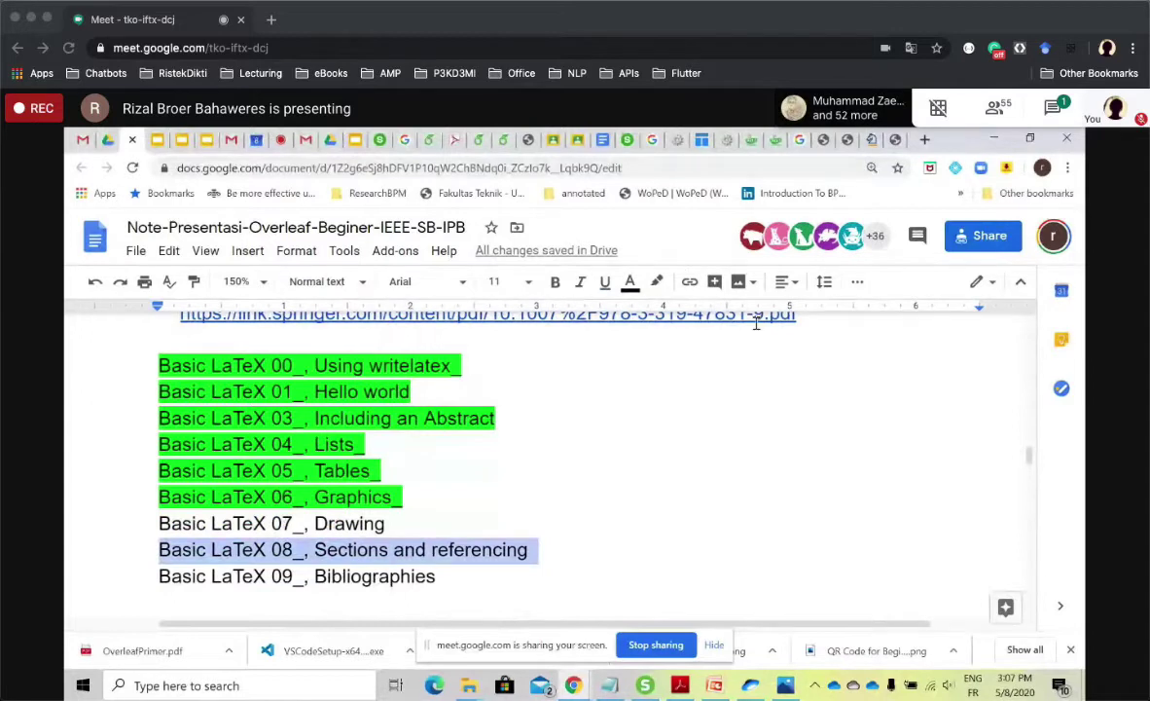
left_click(657, 282)
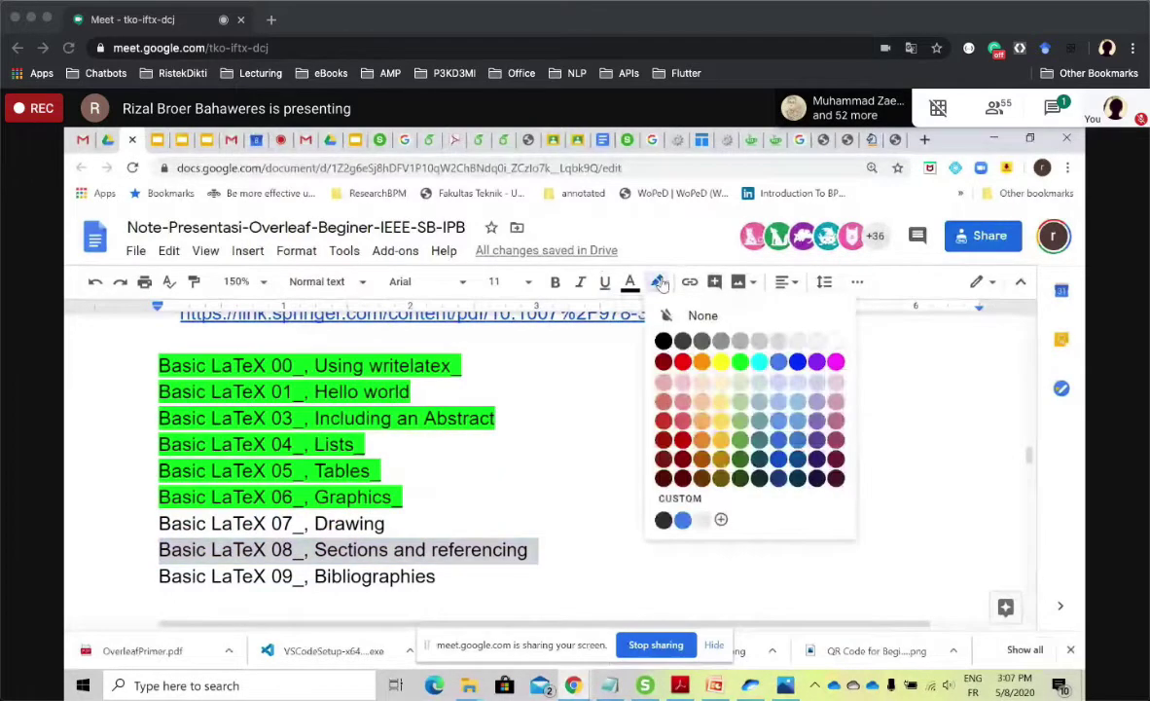
left_click(743, 361)
Highlight the lines from "Basic LaTeX 11_, Including displayed mathematics" to "Basic LaTeX 13_, Including text within equations_" in green.
key("Down")
key("Down")
key("Down")
key("Down")
key("Down")
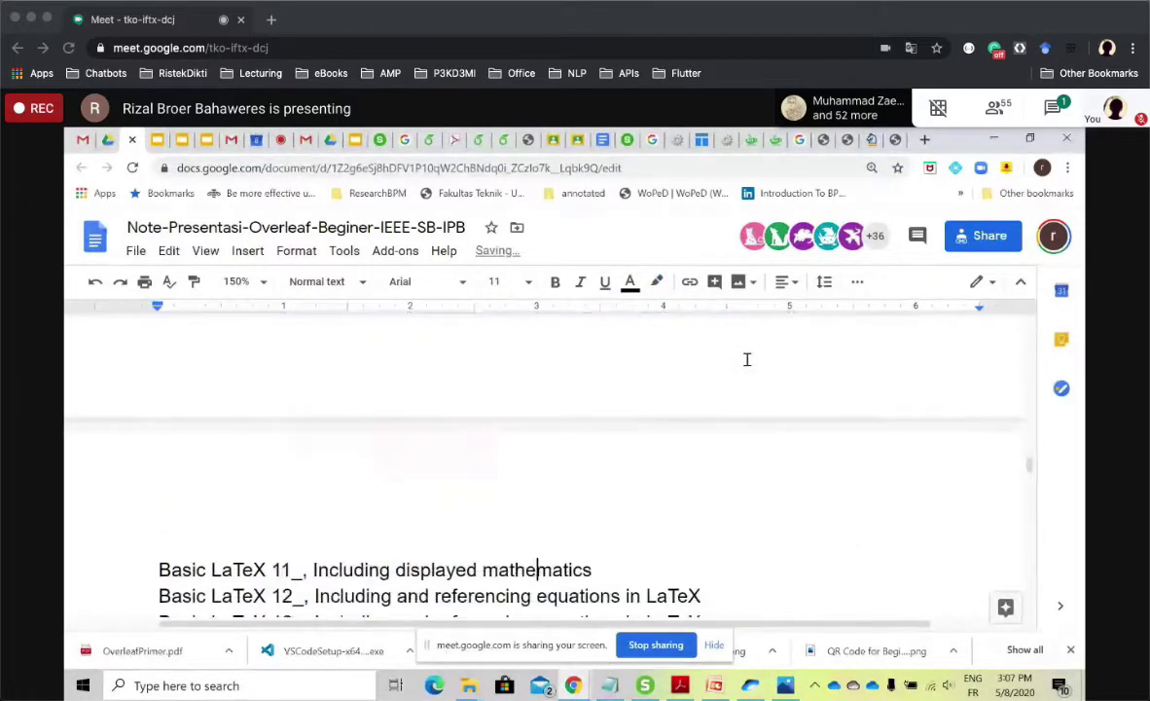
key("Up")
key("Up")
key("Up")
key("Up")
key("Down")
key("Down")
key("Down")
key("Down")
key("Down")
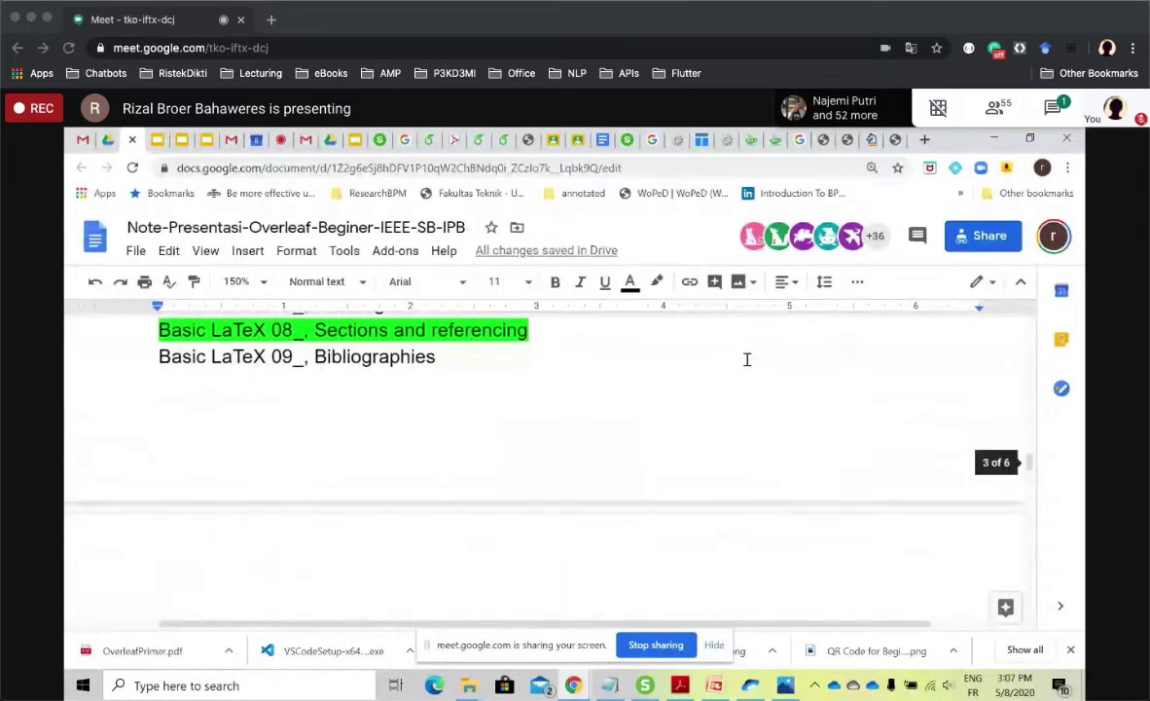
key("Up")
key("Up")
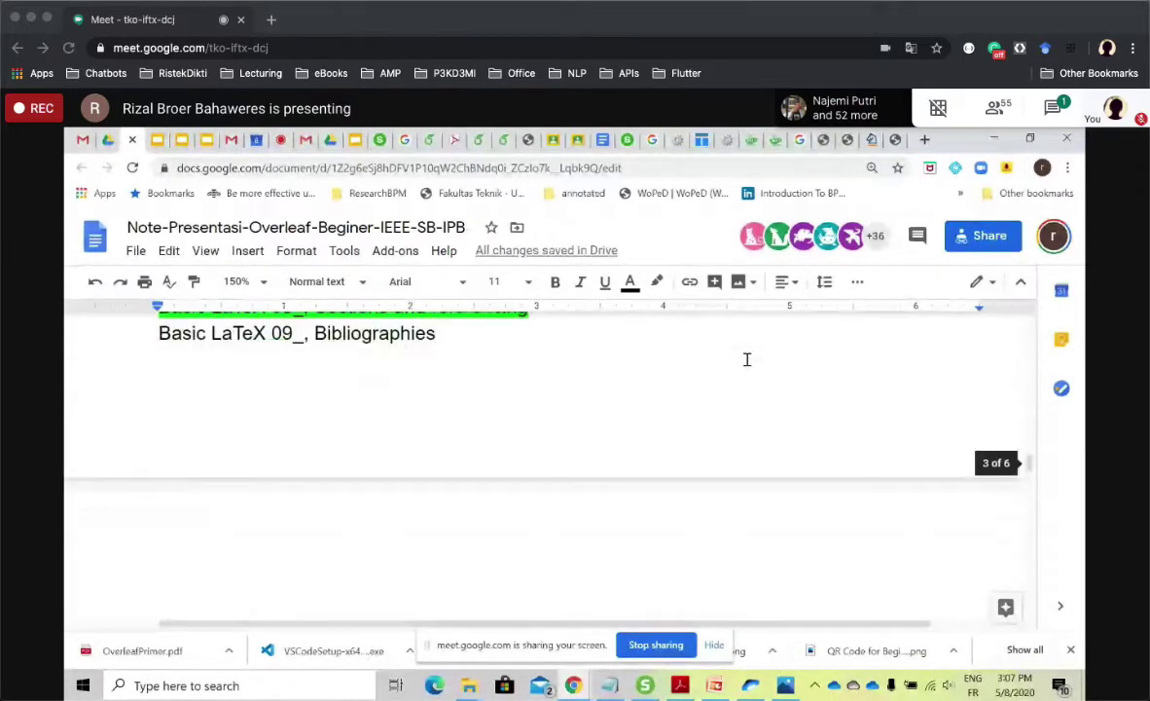
key("Right")
key("Left")
key("Down")
key("Down")
key("Up")
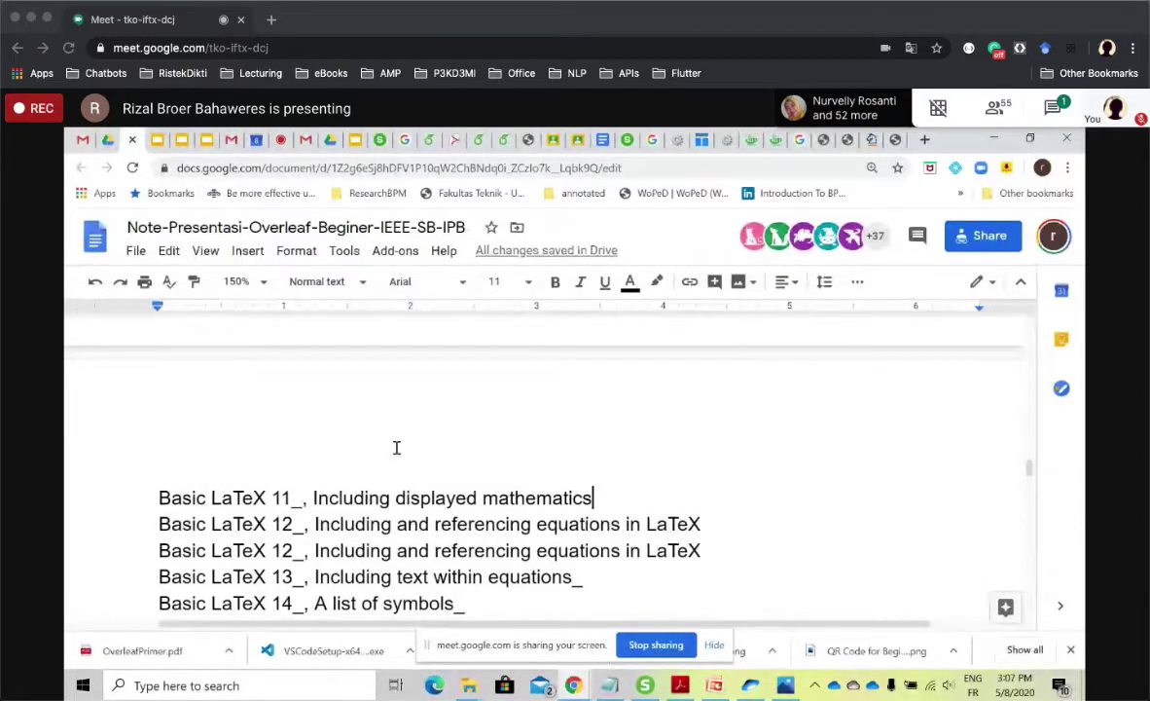
left_click_drag(160, 498, 589, 576)
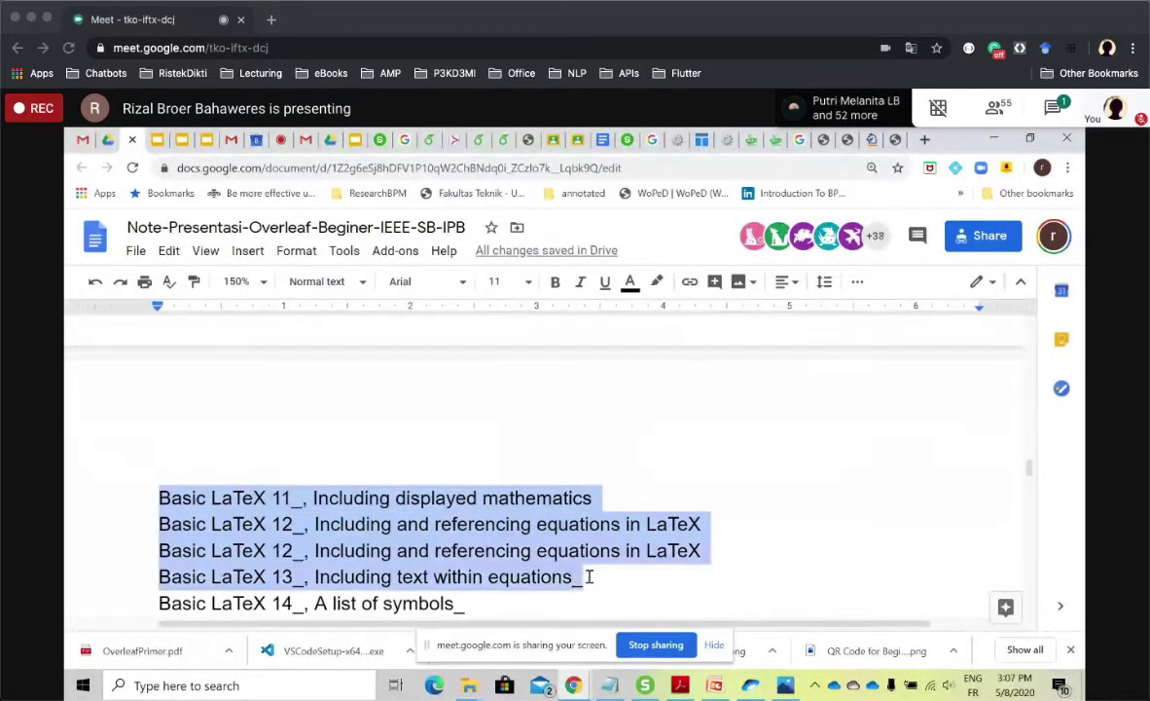
left_click(657, 281)
left_click(739, 364)
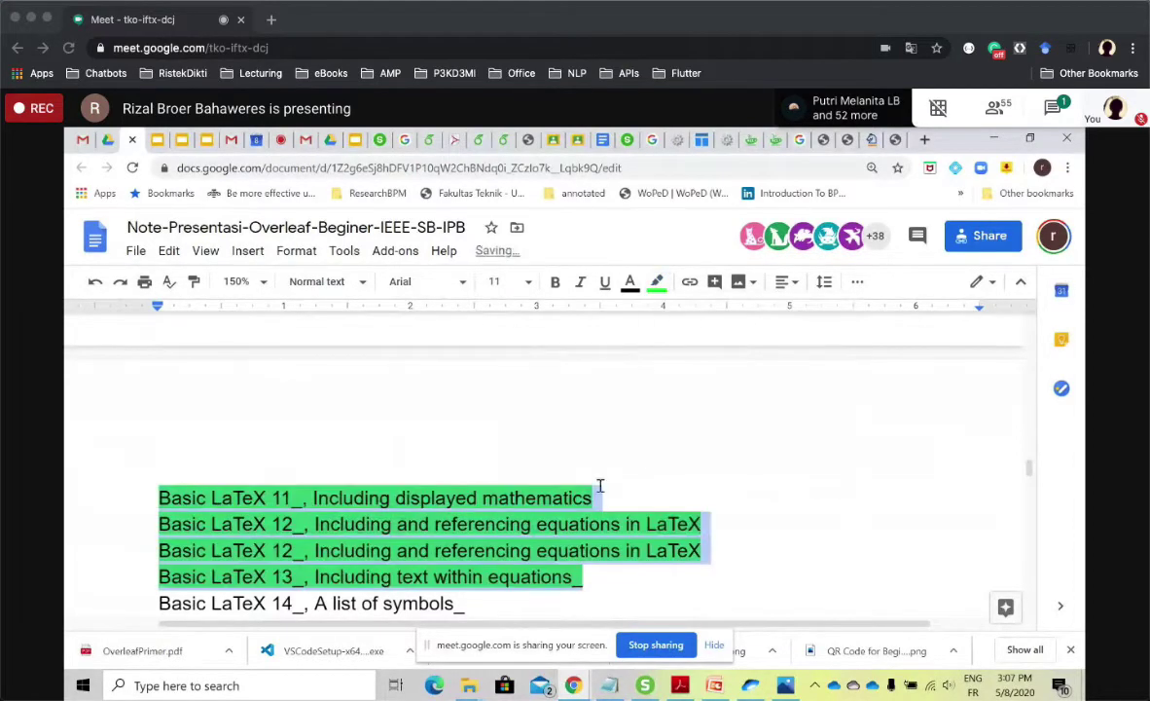
Review the rest of the Basic LaTeX topic list and go back over the lines around Basic LaTeX 07_ to 09_.
key("Down")
key("Down")
key("Down")
key("Down")
key("Down")
key("Down")
key("Down")
key("Down")
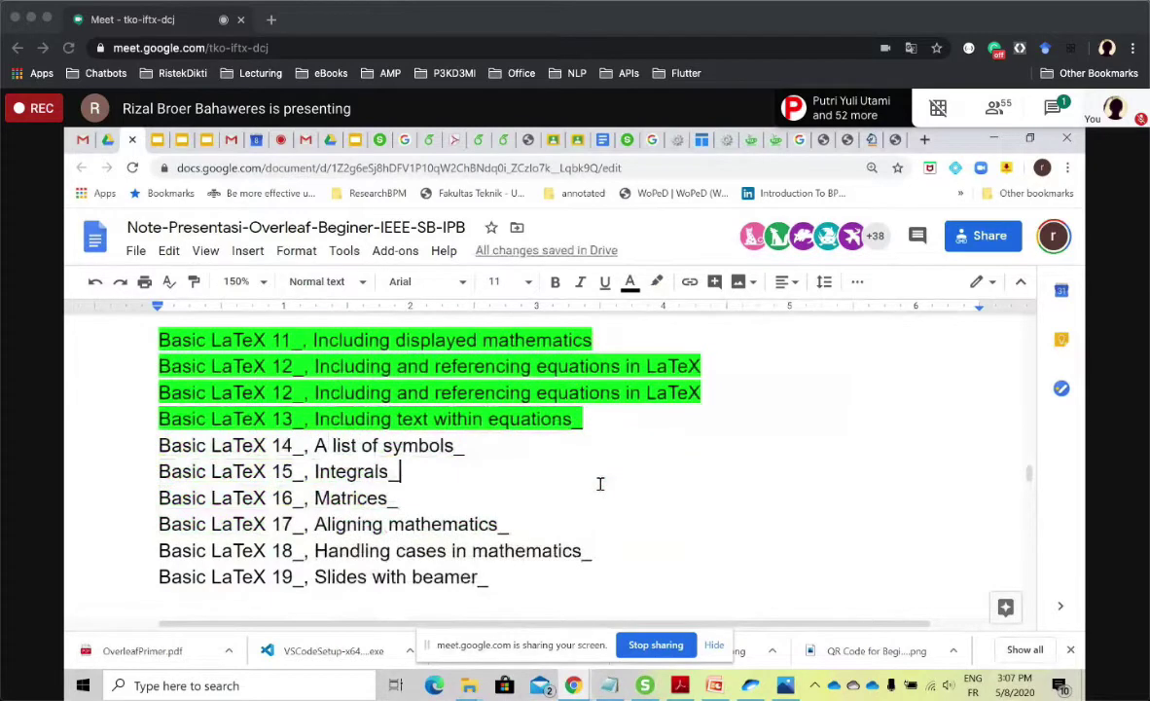
key("Up")
key("Up")
key("Up")
key("Up")
key("Up")
key("Up")
key("Up")
key("Up")
key("Up")
key("Up")
key("Up")
key("Up")
key("Up")
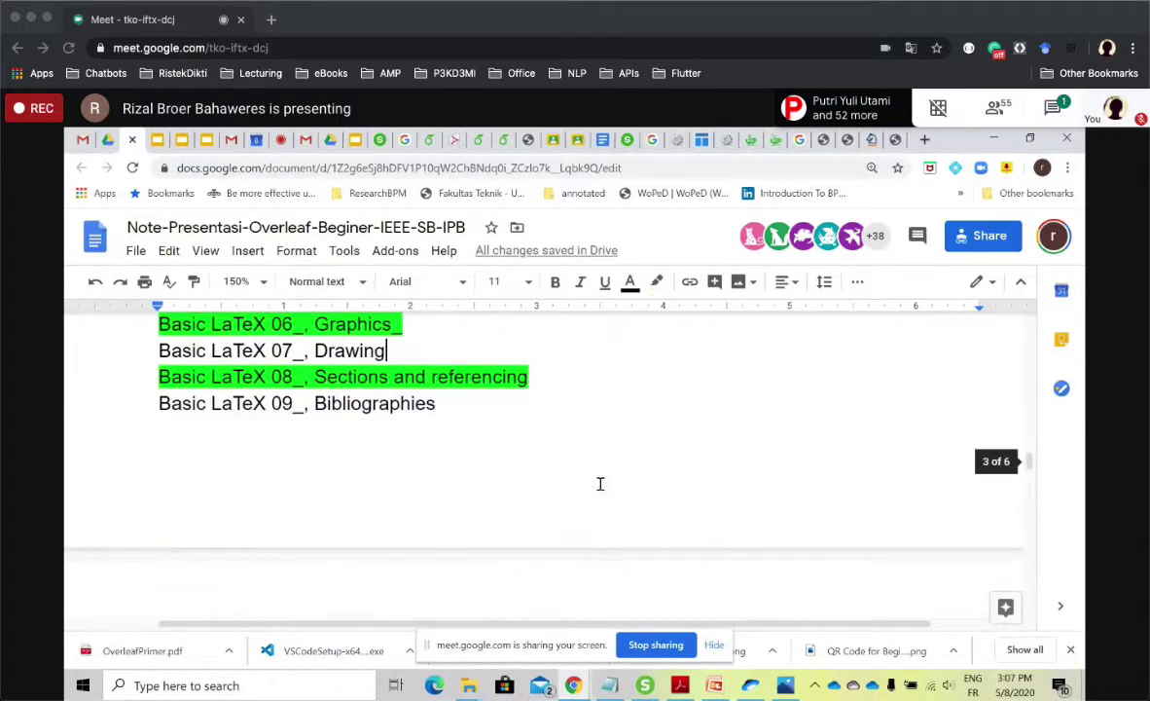
key("Down")
key("Down")
key("Down")
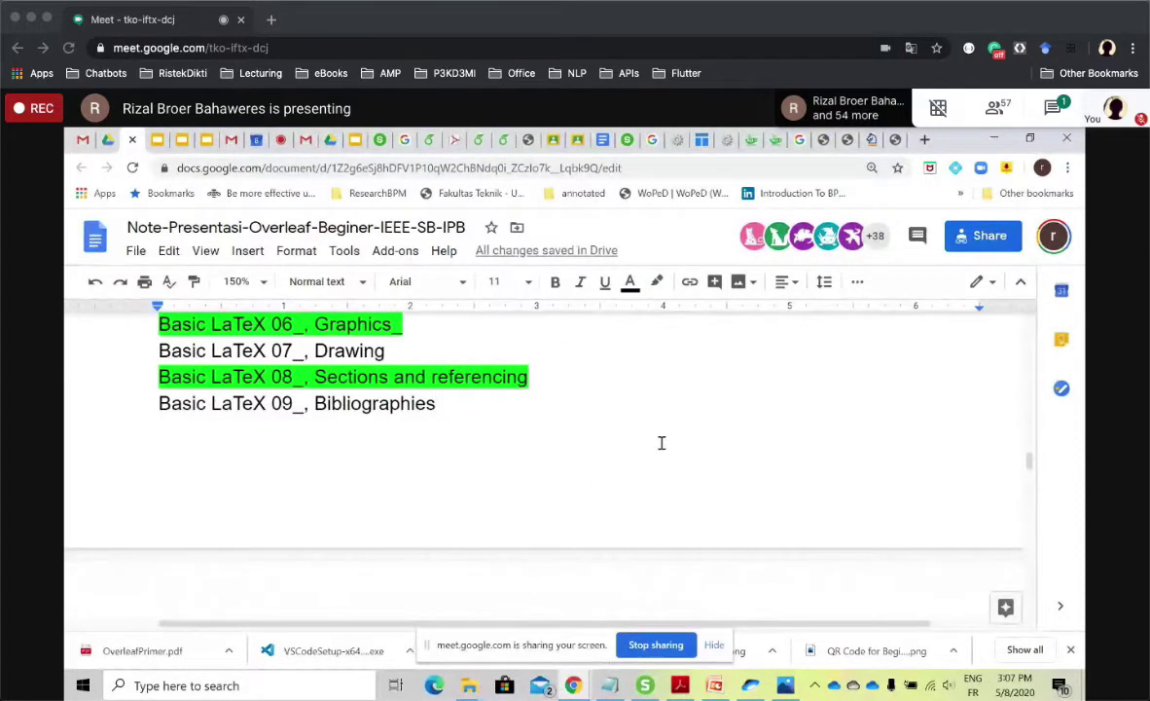
Find the Google ClassROOM section of the notes and look at the class code and e-mail instructions for joining.
mouse_move(1033, 466)
left_click_drag(1031, 463, 1025, 525)
left_click(675, 407)
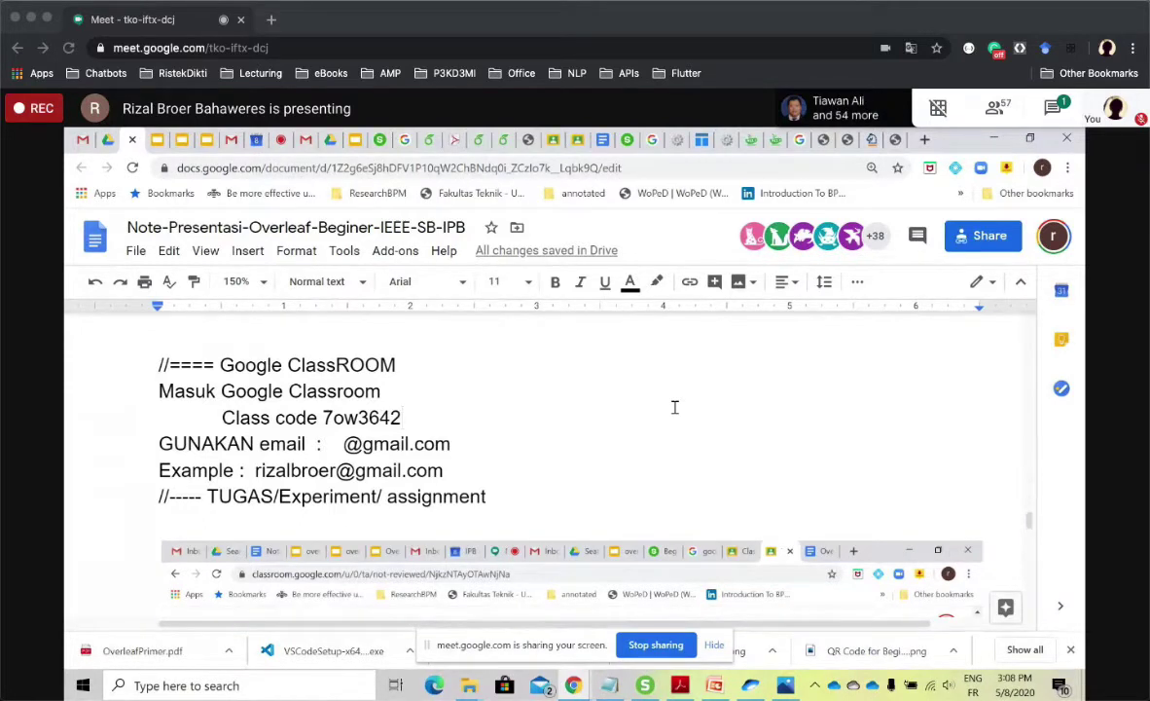
left_click(287, 390)
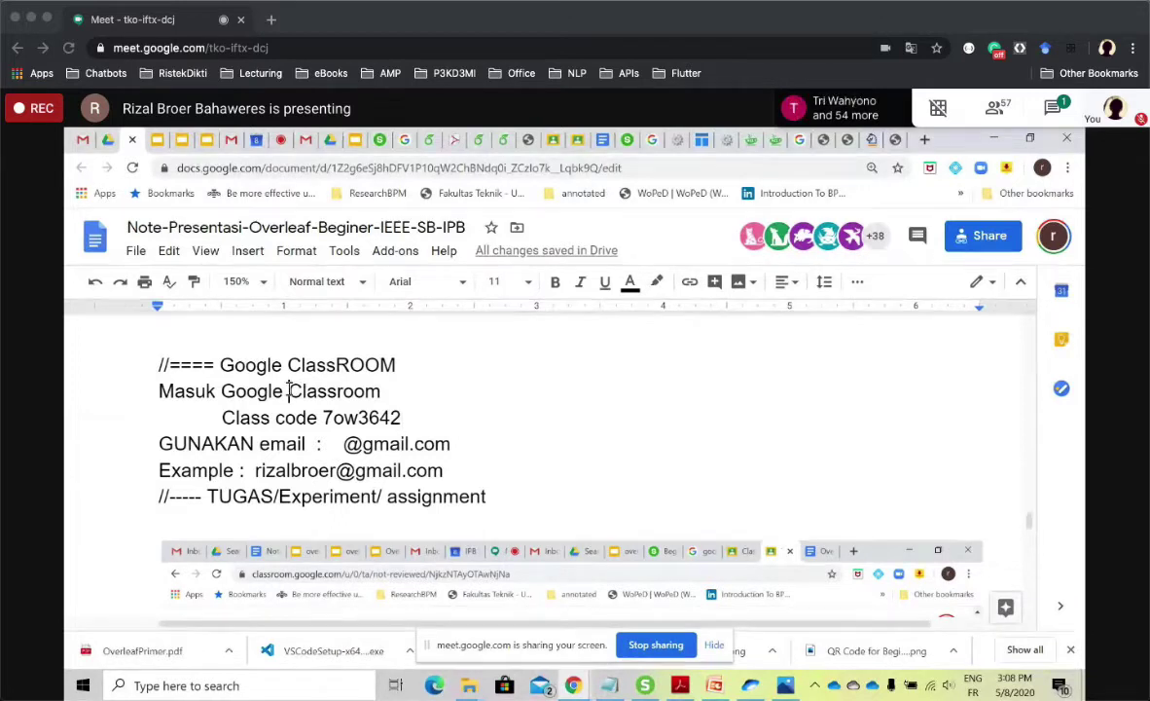
left_click_drag(197, 417, 421, 419)
left_click(346, 418)
Switch to Google Classroom and open the Overleaf 101 for Dummies class.
left_click(552, 140)
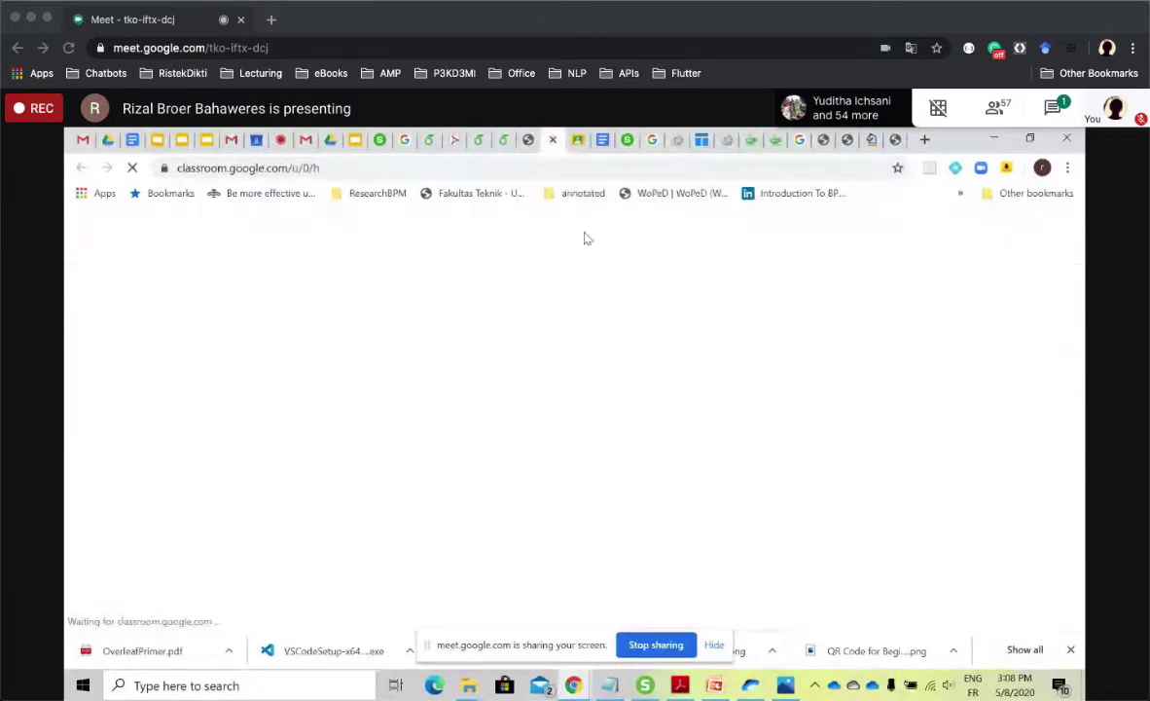
left_click(577, 141)
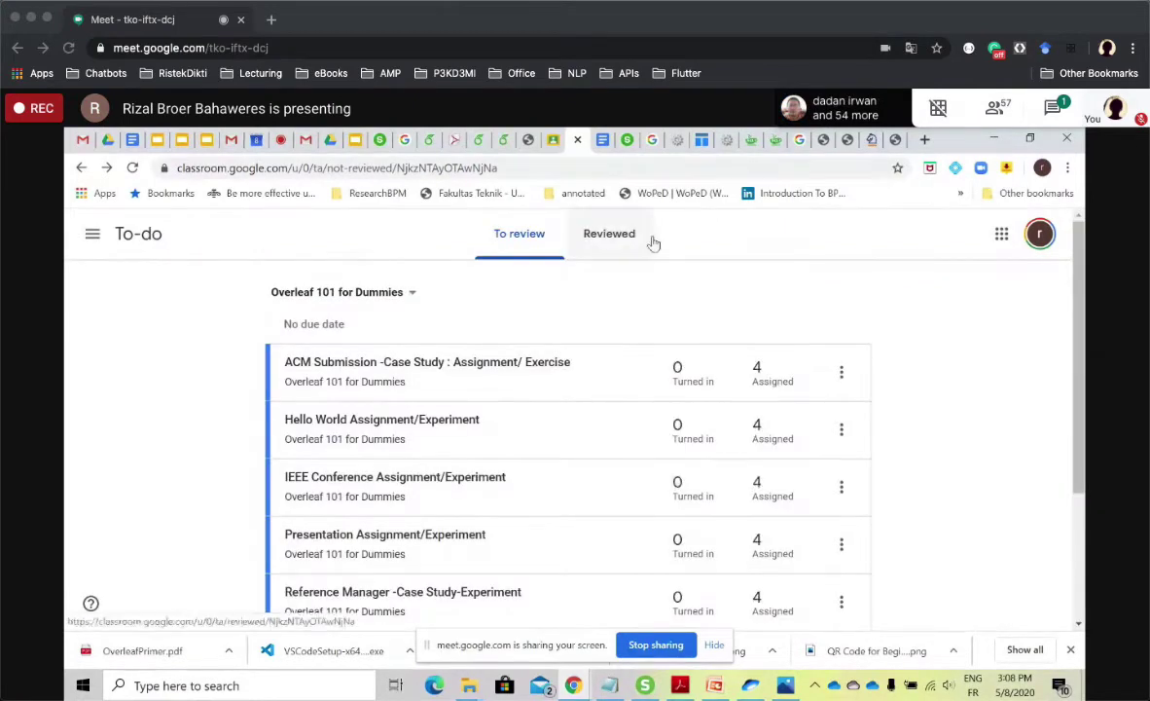
left_click(93, 236)
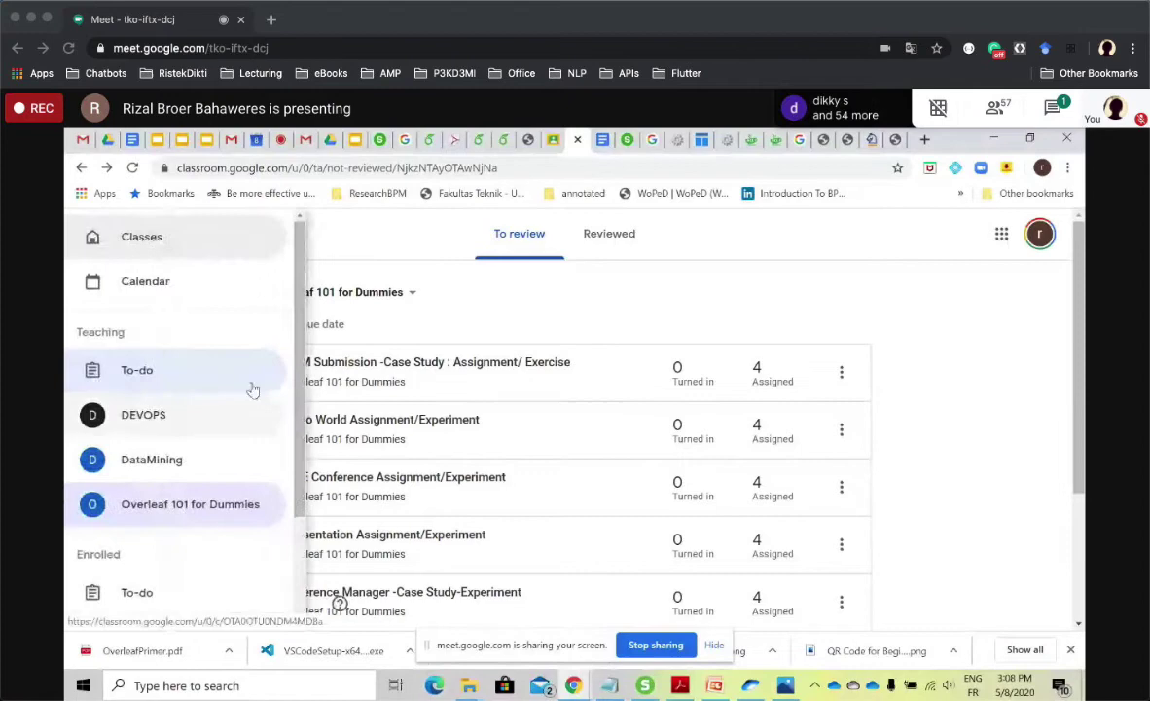
left_click(189, 503)
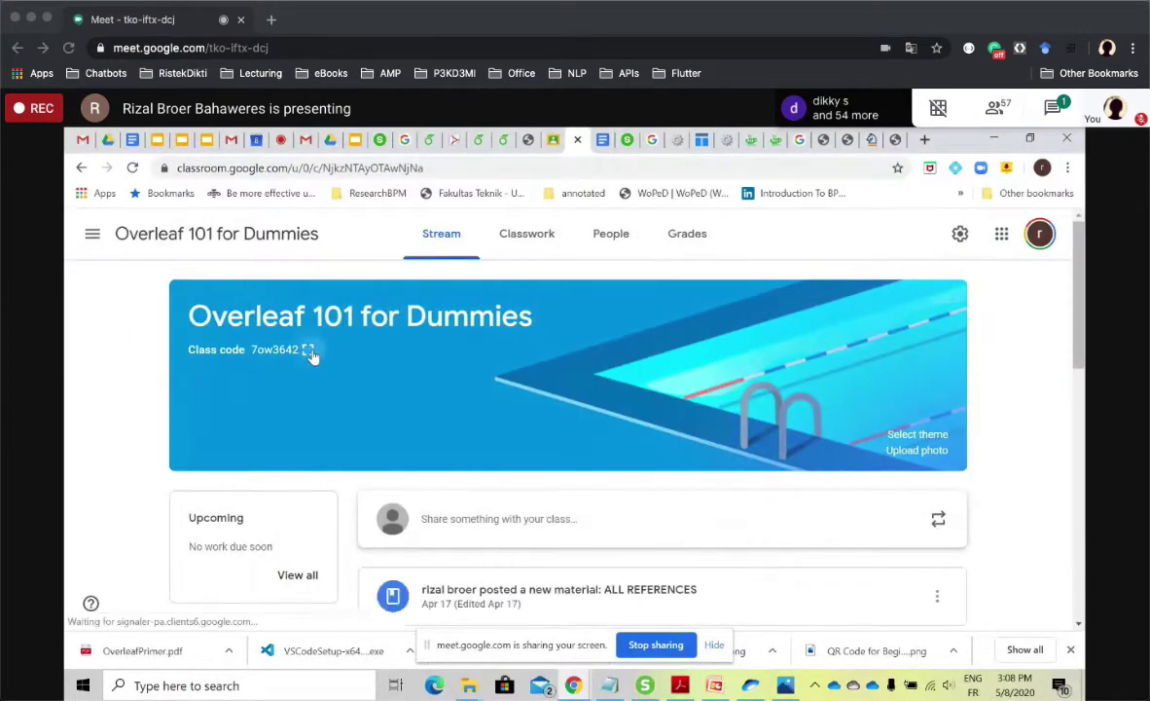
Display the class code of Overleaf 101 for Dummies enlarged and select its text.
left_click(313, 351)
key("super+grave")
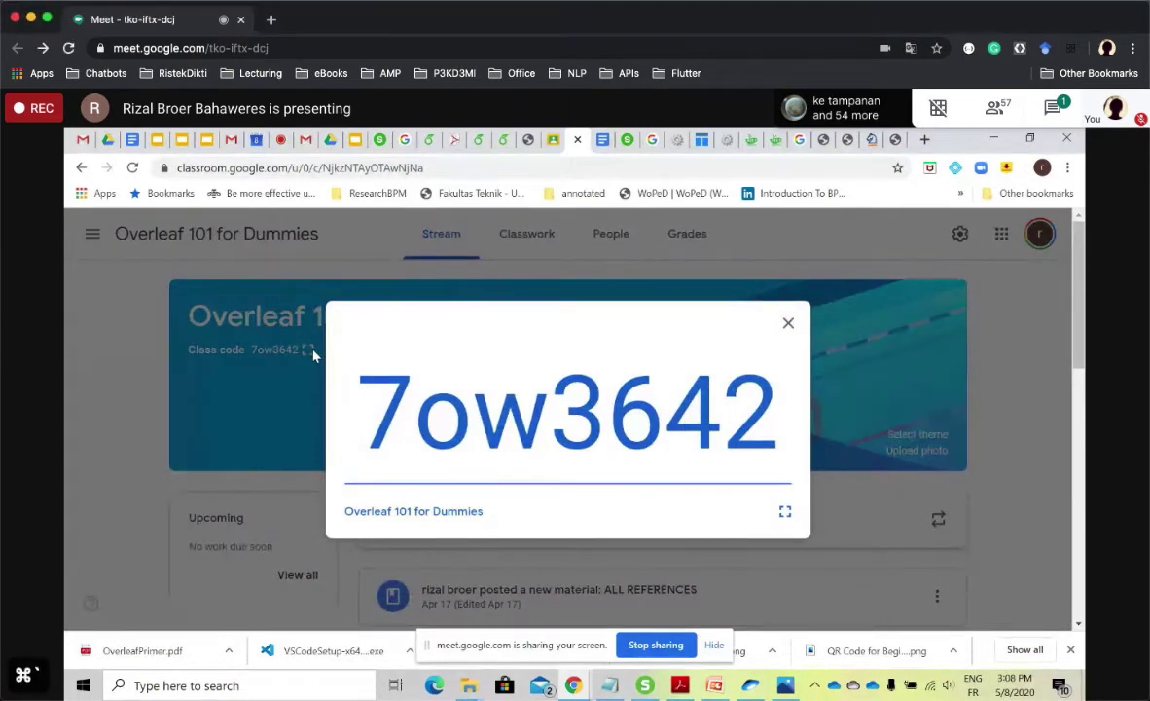
key("super+grave")
left_click_drag(341, 398, 762, 437)
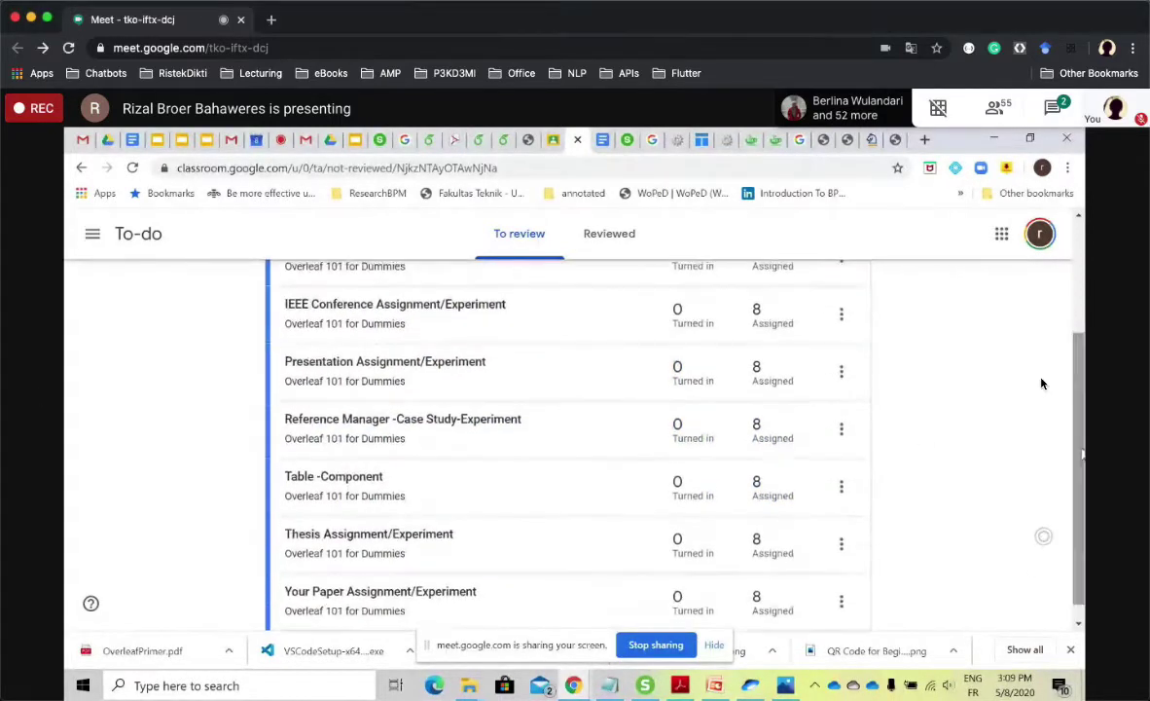
Check the recent messages in the Google Meet chat.
left_click(1052, 108)
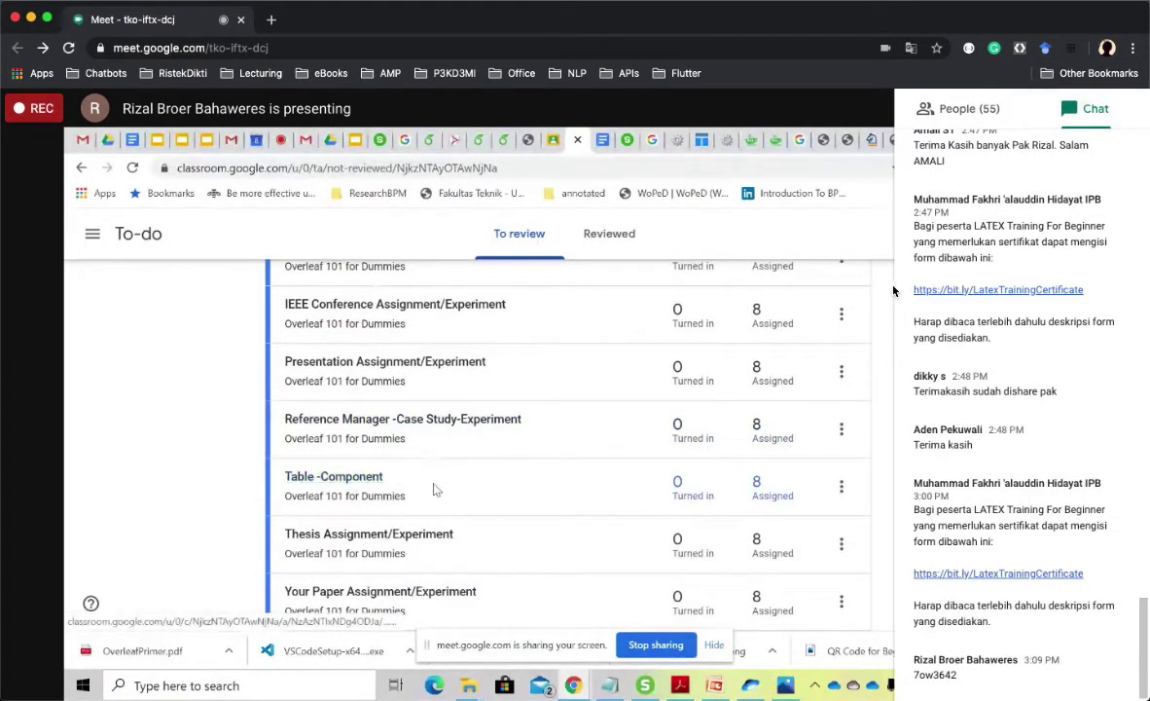
left_click(819, 302)
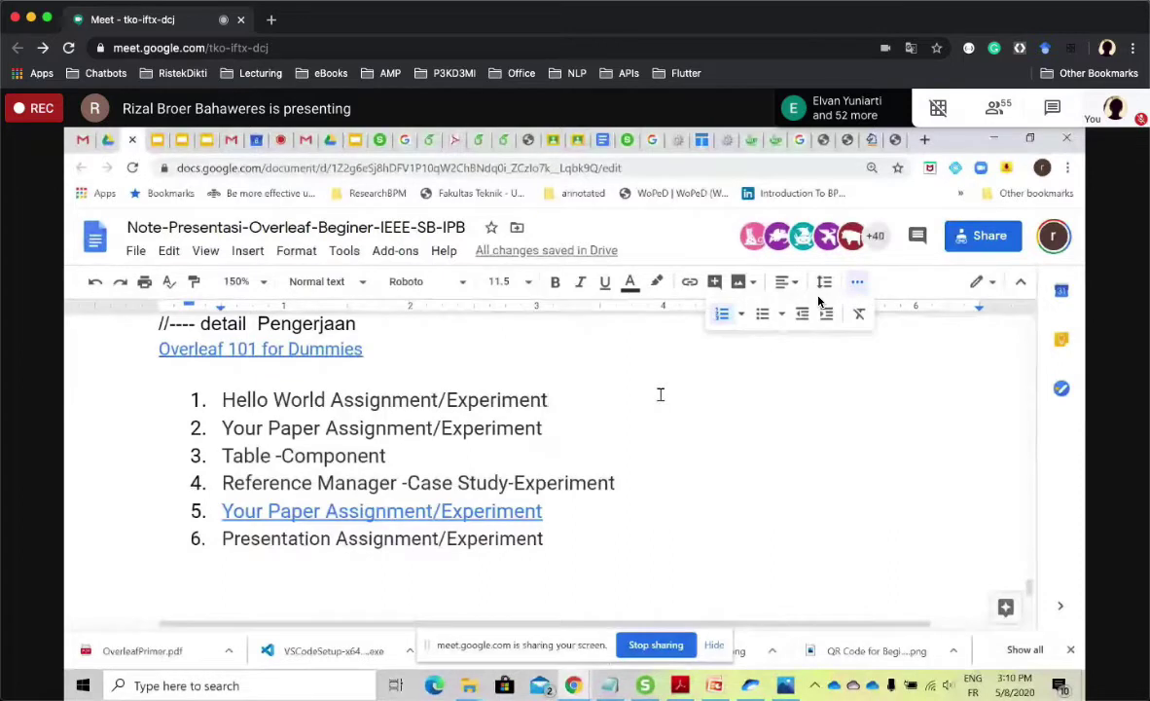
Return to Google Classroom and open the classwork of the Overleaf 101 for Dummies class.
left_click(577, 141)
left_click(552, 139)
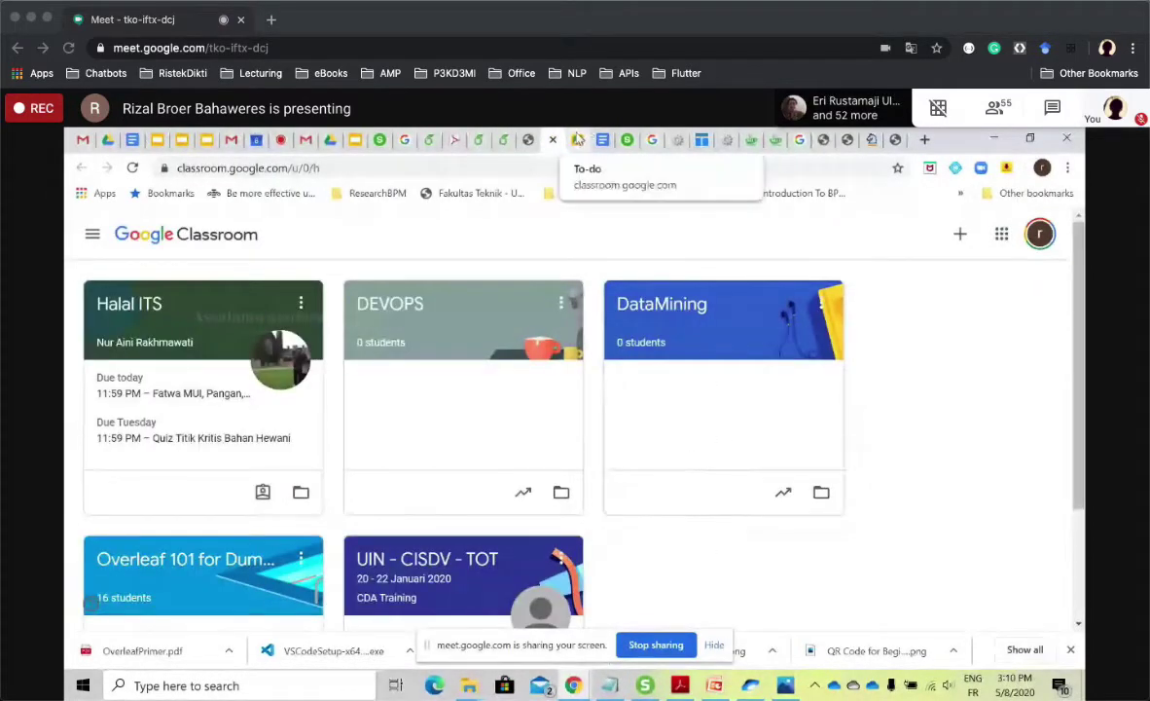
left_click(577, 140)
scroll(565, 409, "up", 3)
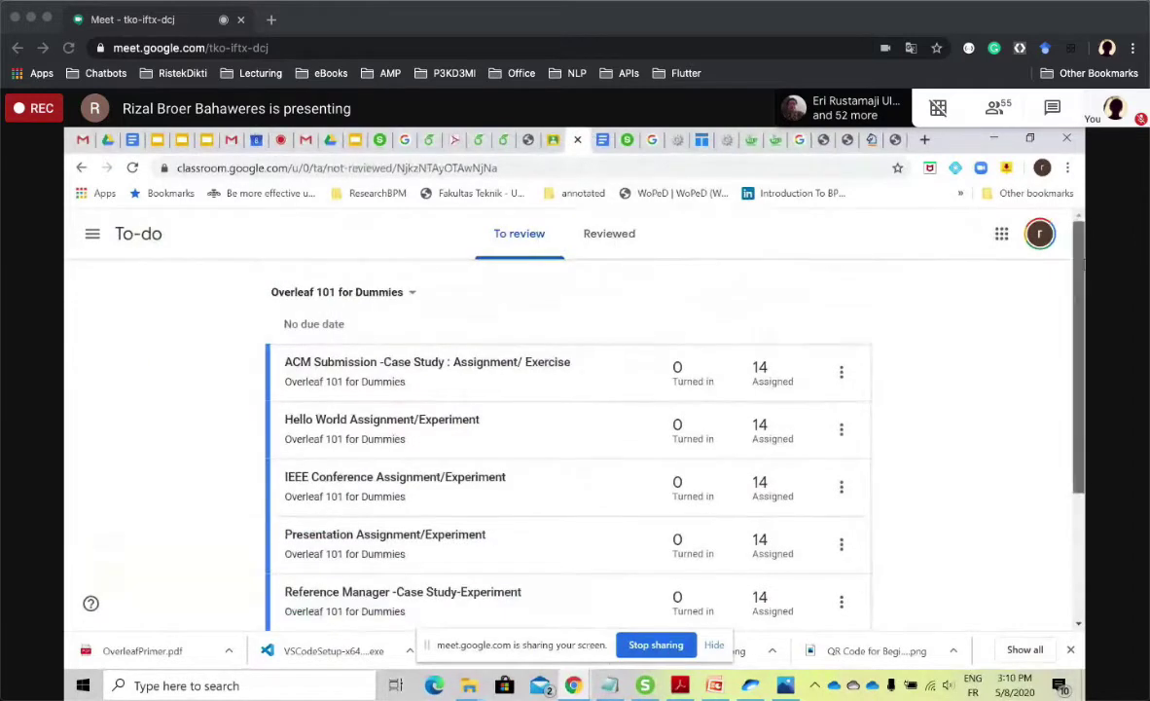
left_click(90, 237)
left_click(167, 506)
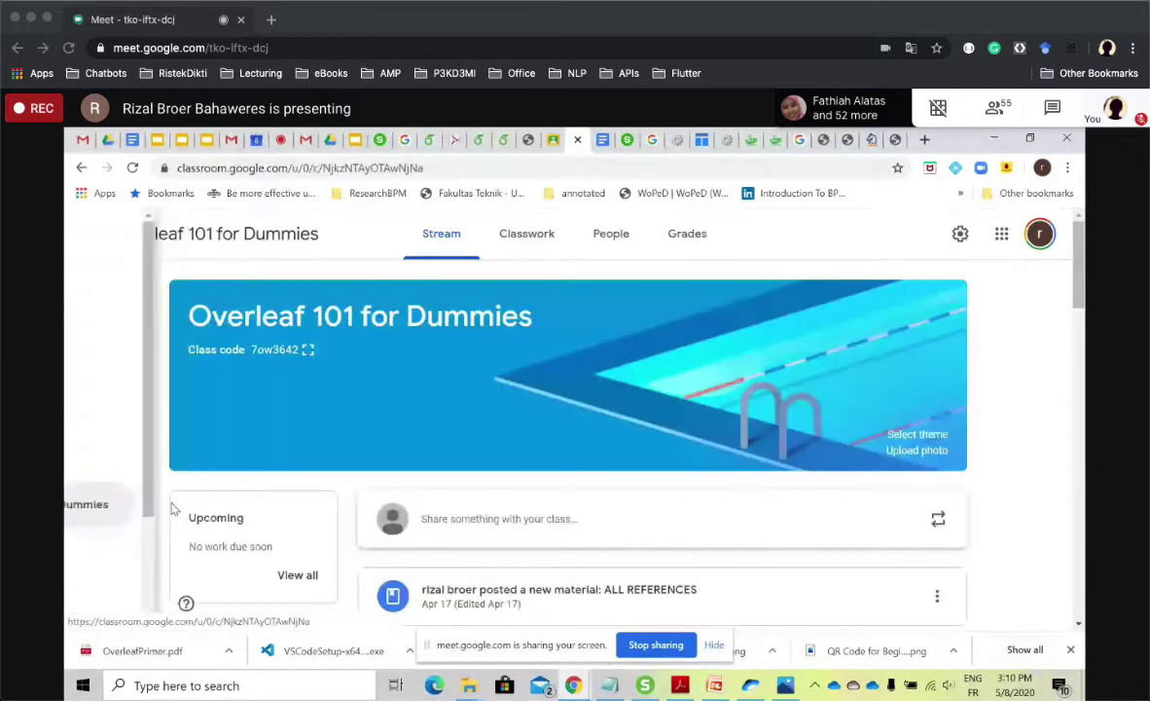
left_click(537, 241)
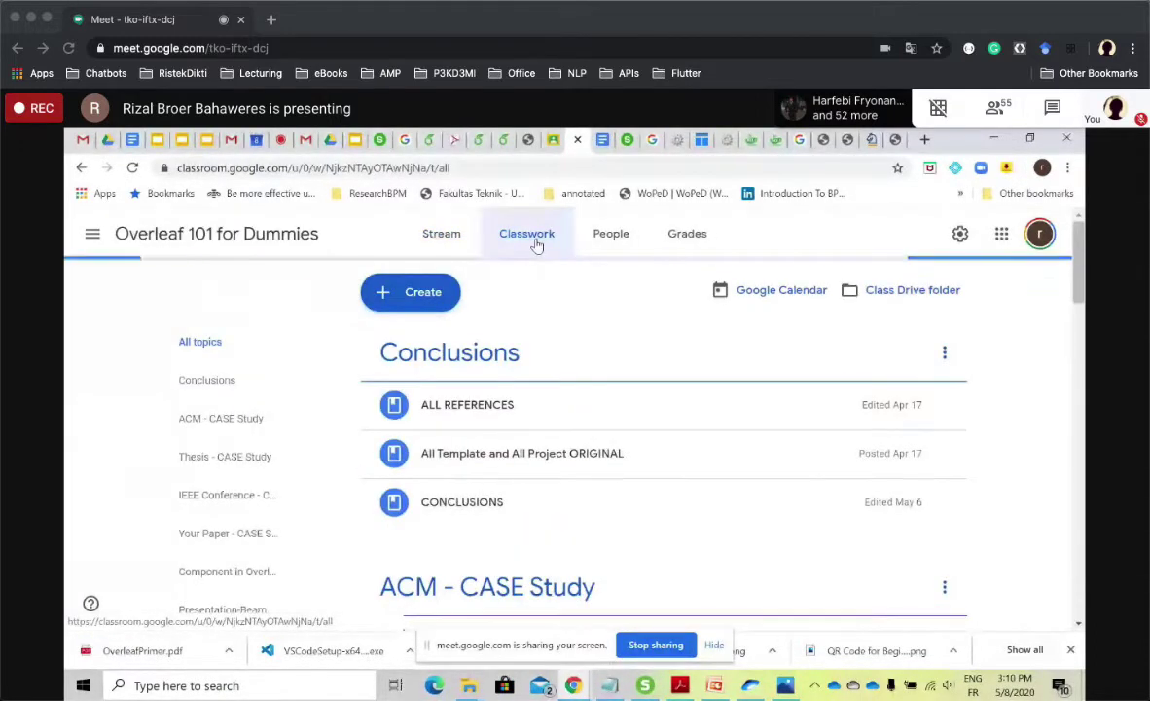
Look through the class's teachers and students, selecting all students and clearing the selection again.
left_click(622, 237)
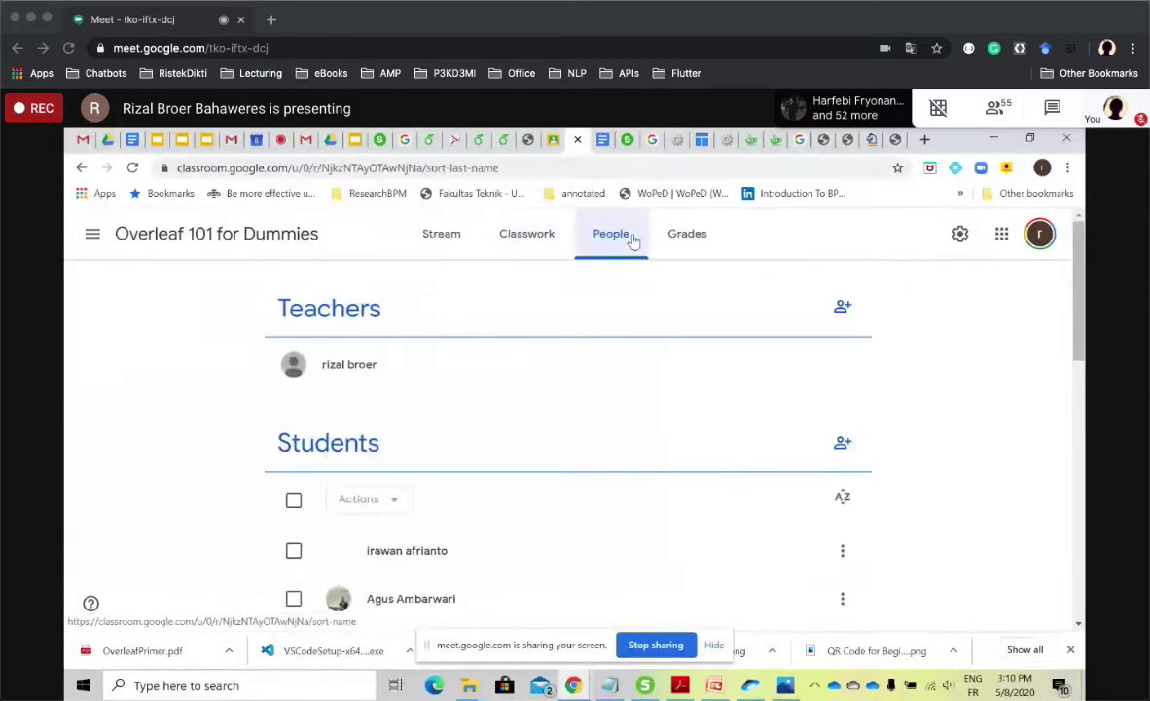
scroll(992, 363, "down", 6)
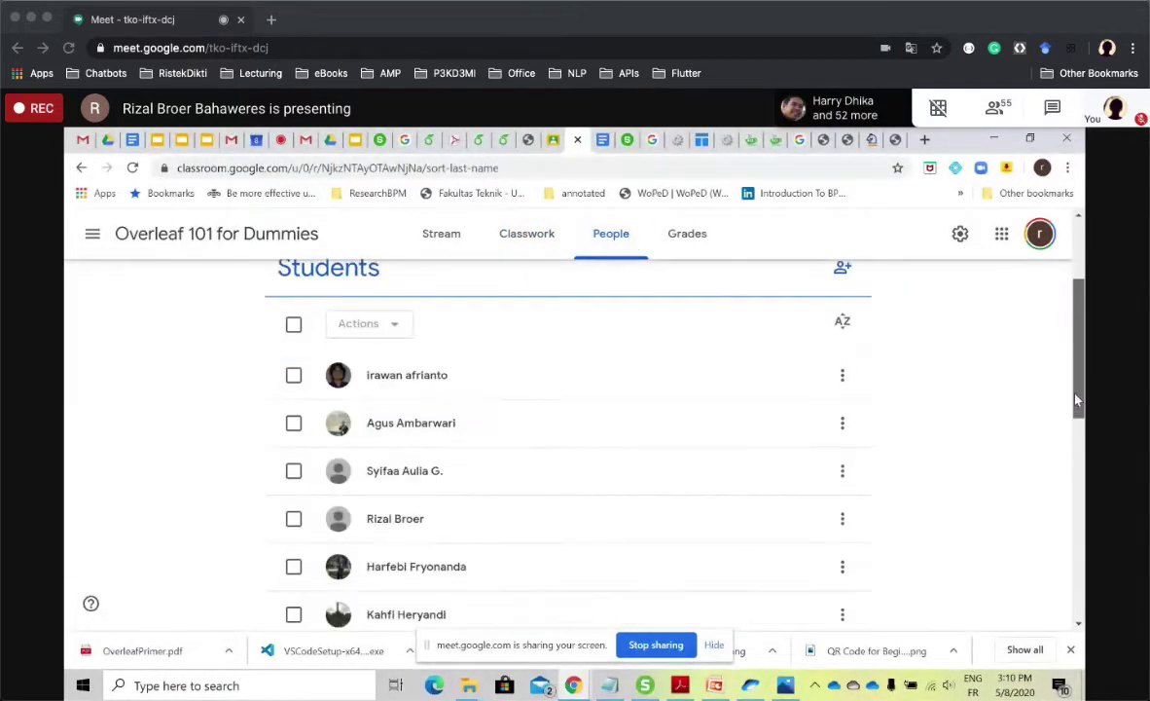
scroll(1049, 564, "down", 2)
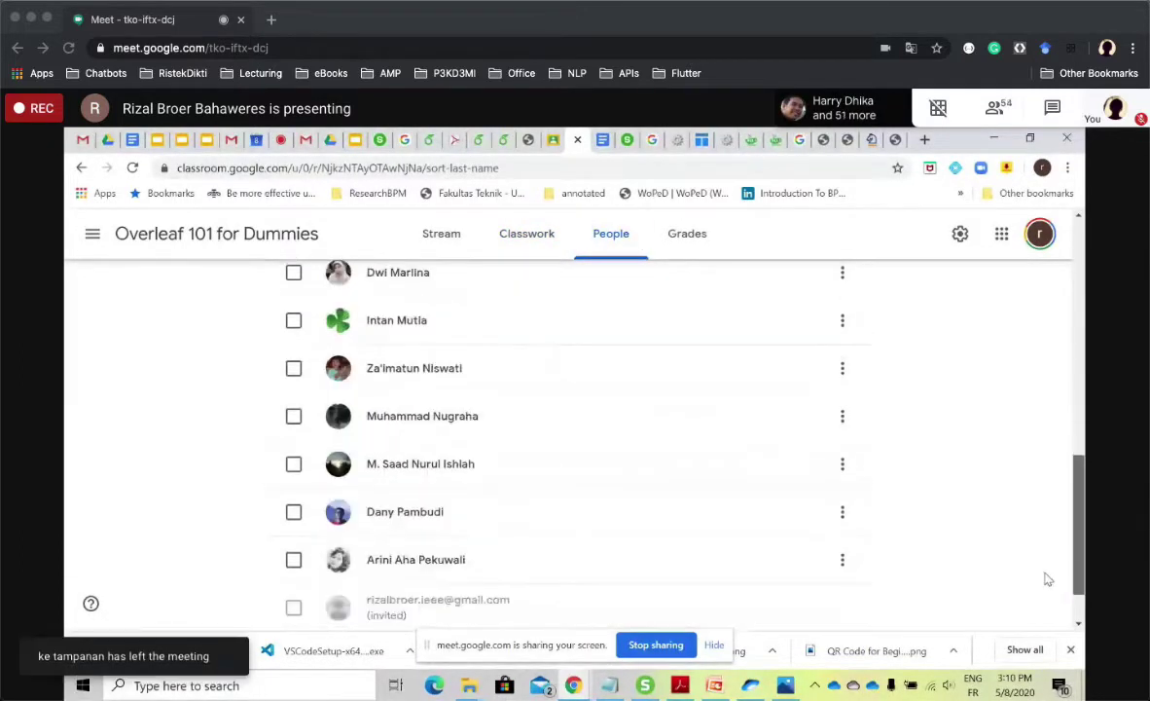
scroll(1053, 533, "up", 4)
left_click_drag(1078, 472, 1083, 331)
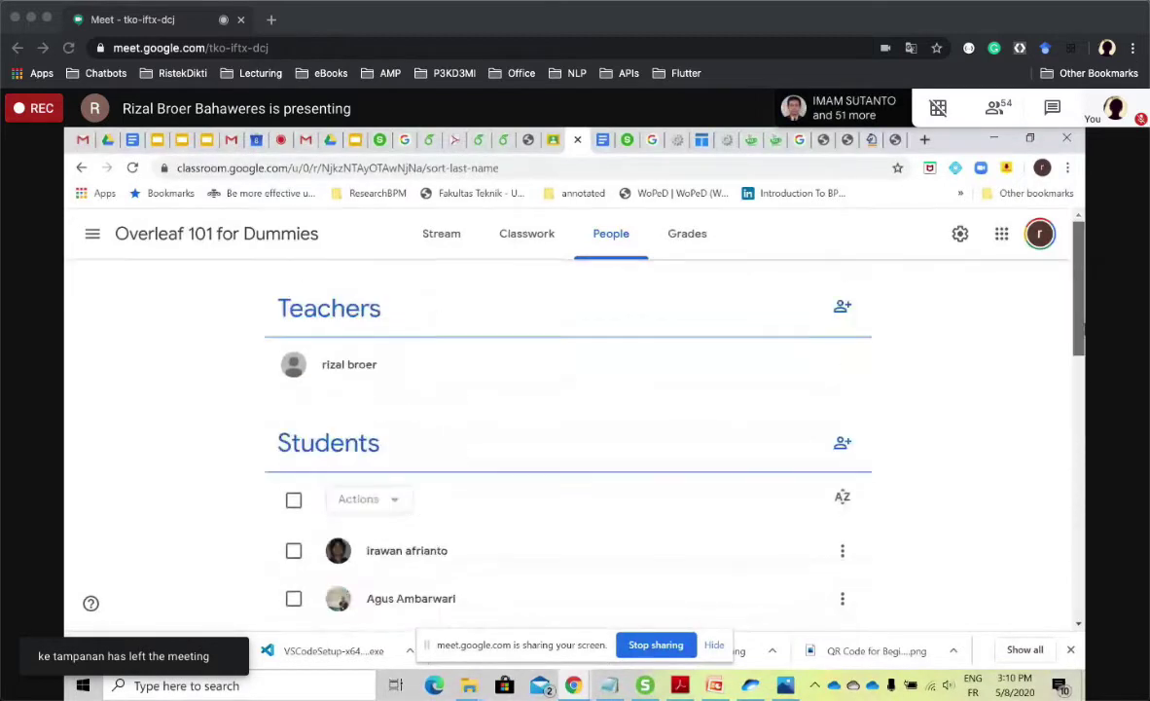
left_click(293, 501)
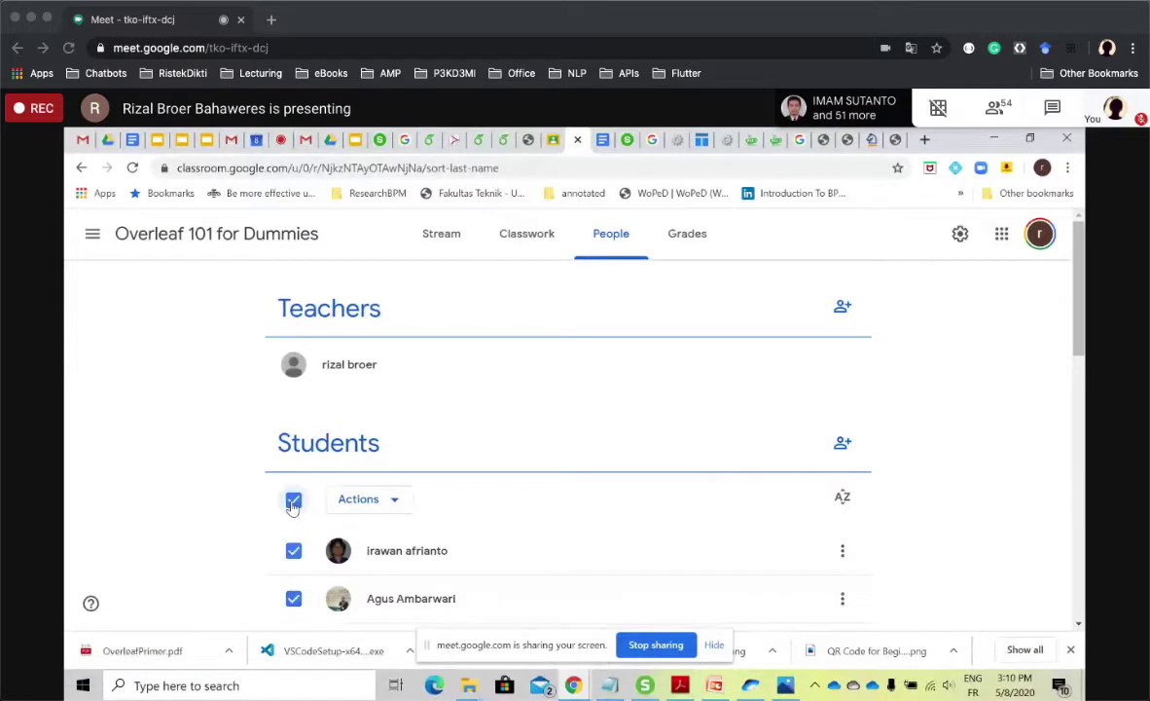
left_click(292, 505)
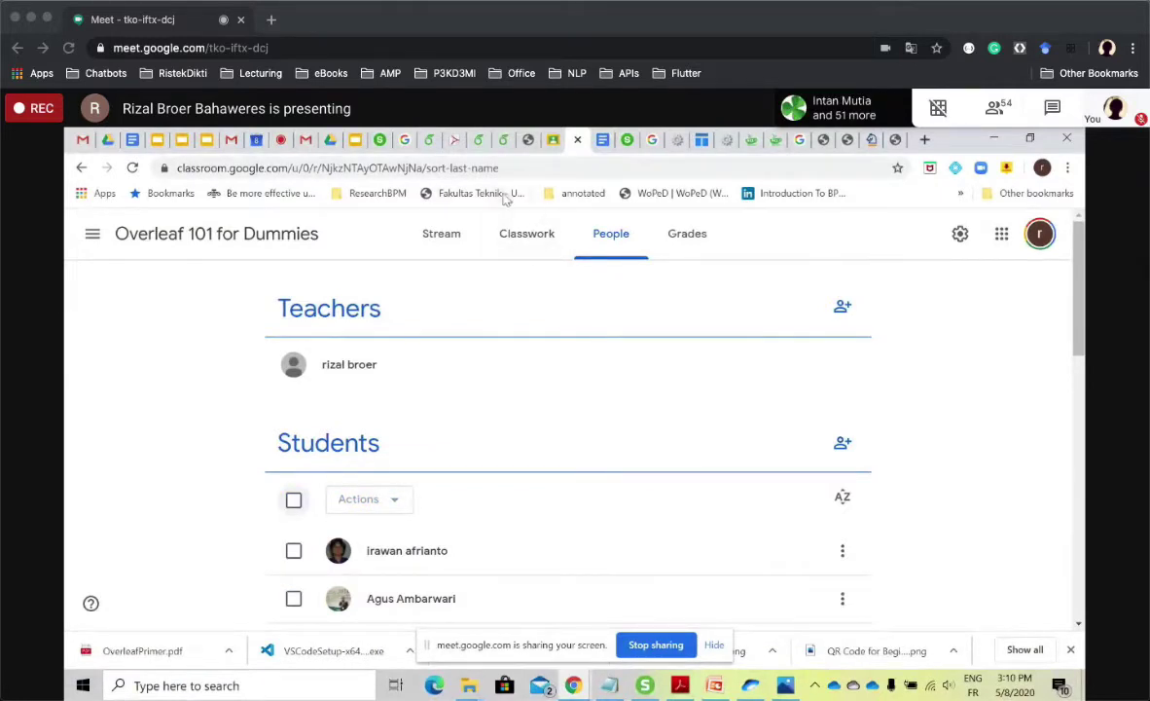
Go back to the classwork and look through its topics down to the Introduction section.
left_click(533, 243)
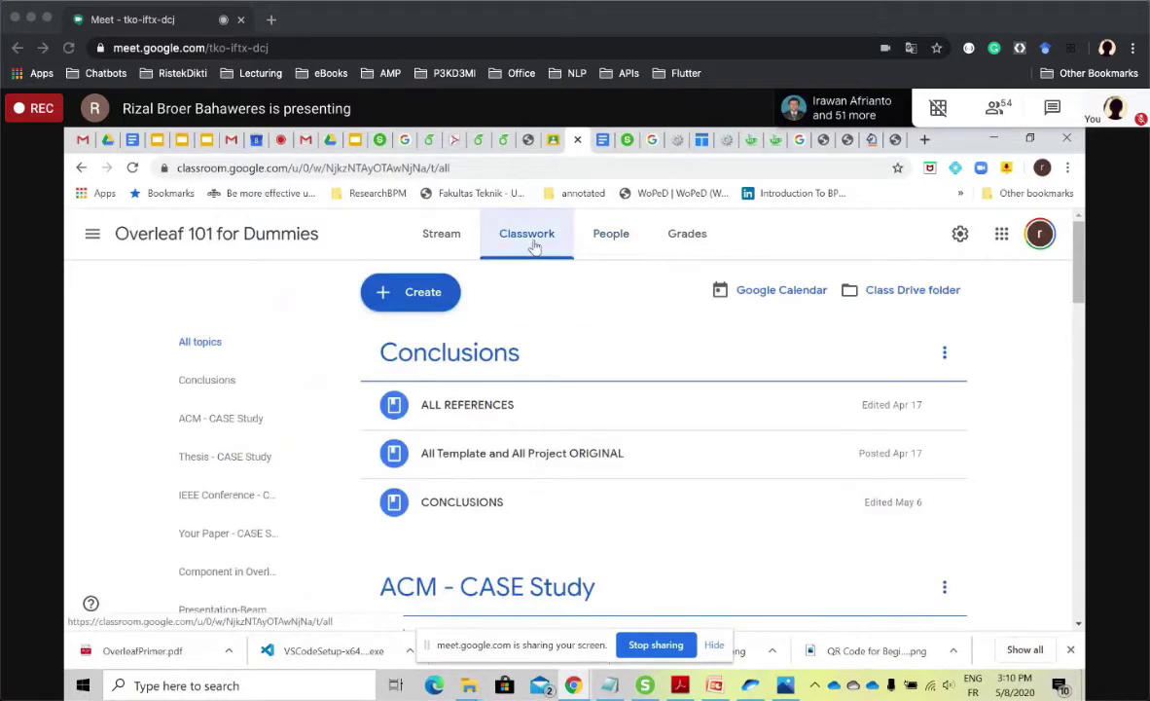
scroll(662, 438, "down", 3)
left_click_drag(1084, 320, 1083, 555)
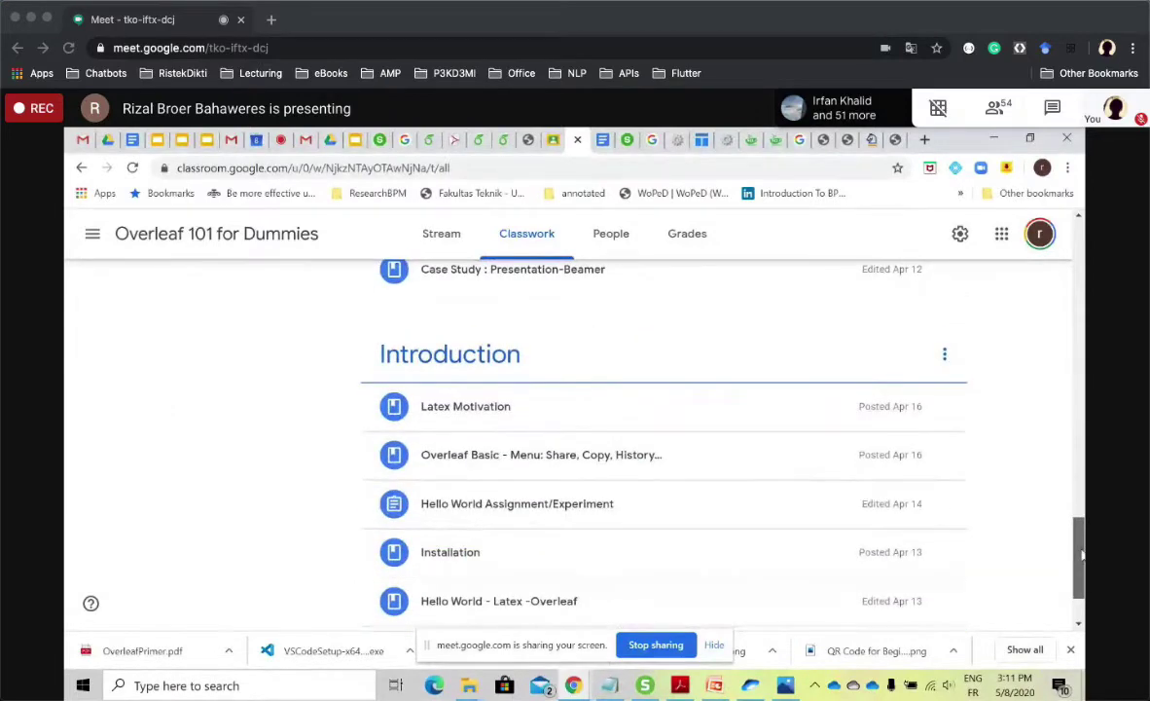
Look over the classwork's Introduction items and check the assignment list in the presentation notes before returning to Classroom.
left_click_drag(1082, 555, 1082, 566)
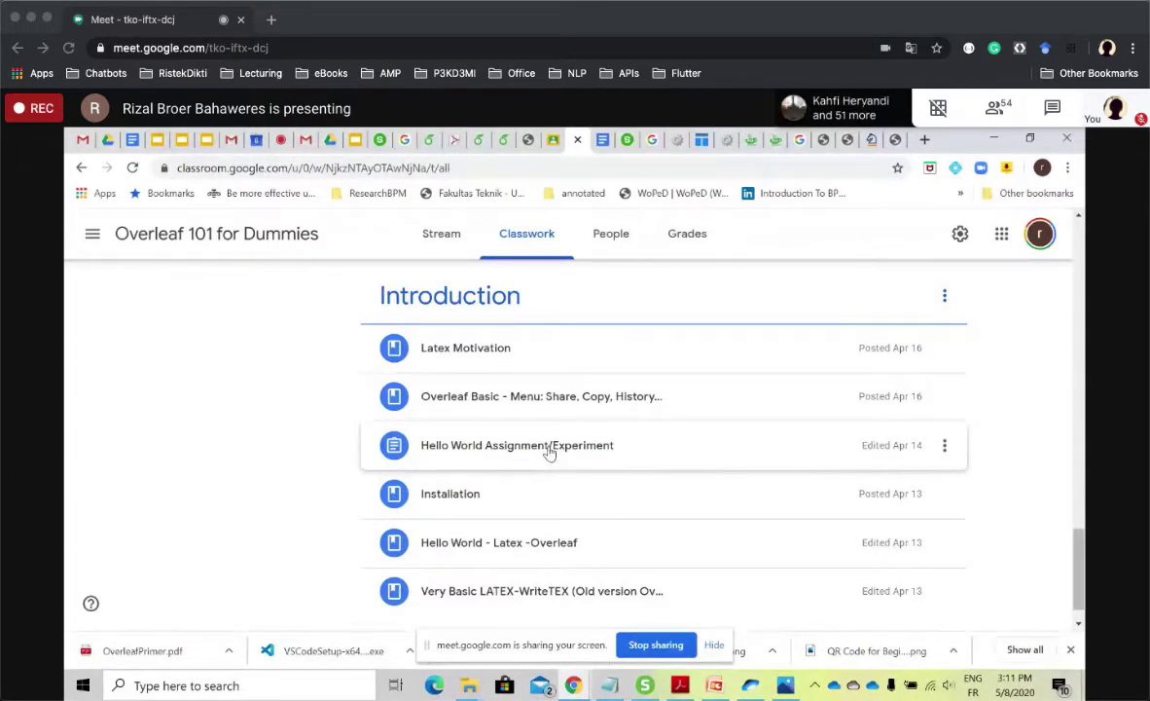
mouse_move(1078, 540)
left_mouse_down()
mouse_move(1078, 472)
mouse_move(1078, 519)
left_mouse_up()
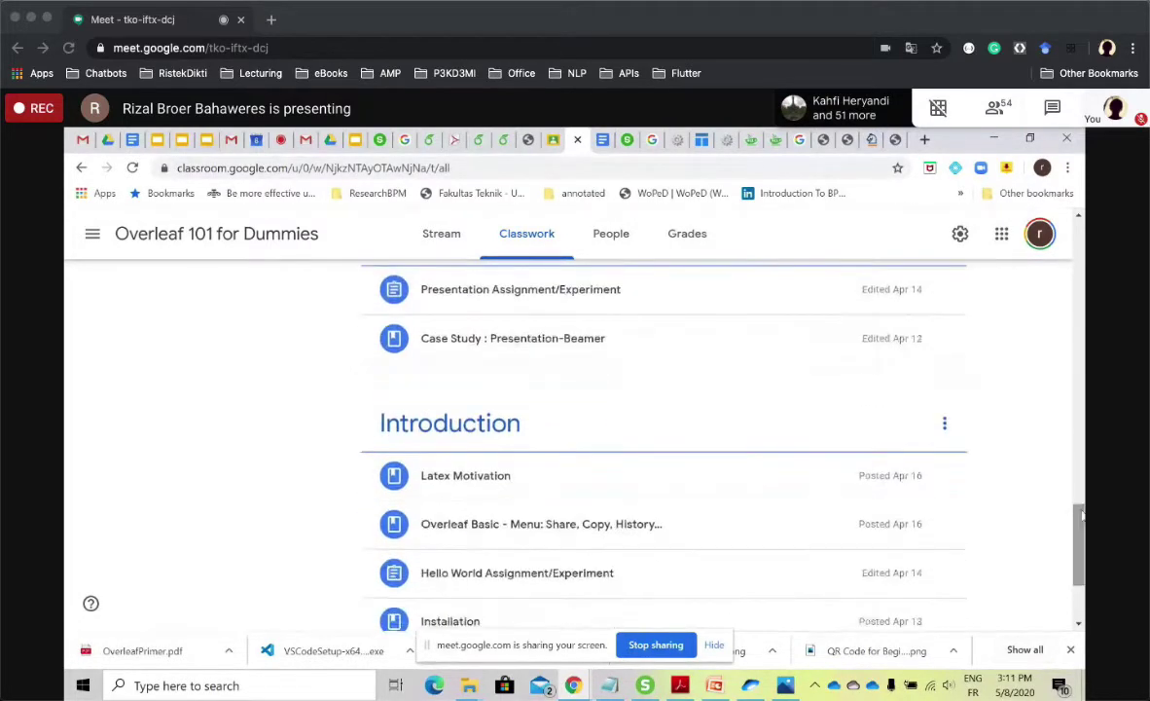
left_click(131, 141)
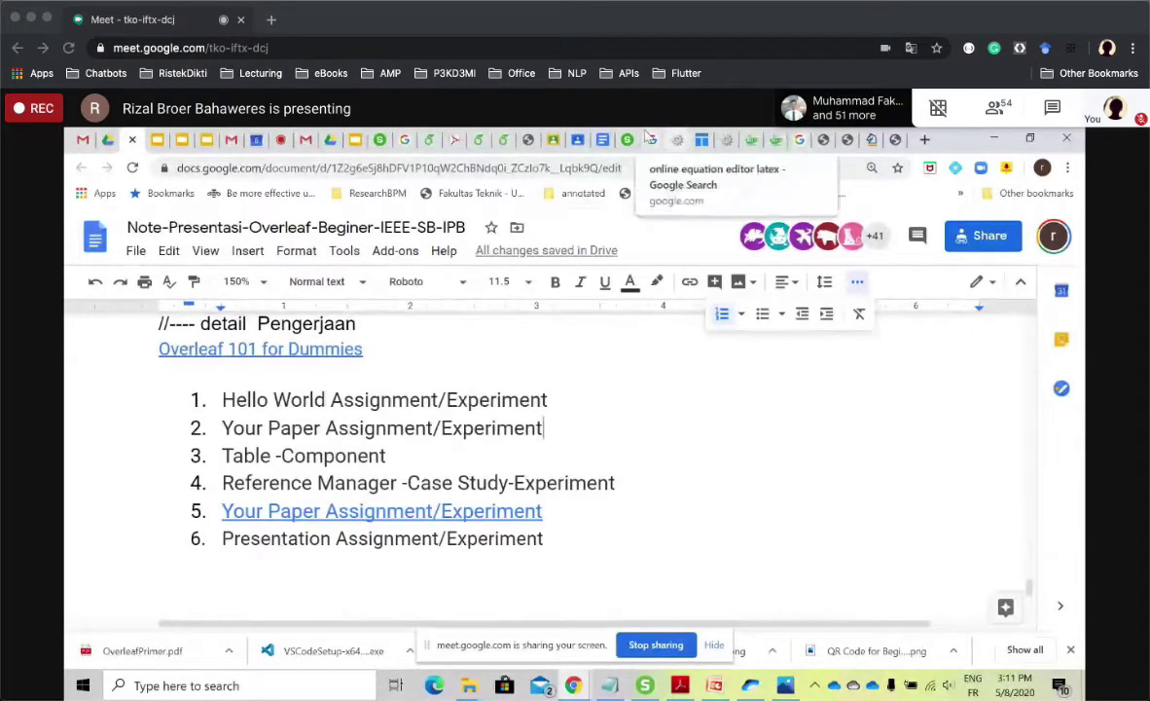
left_click(554, 139)
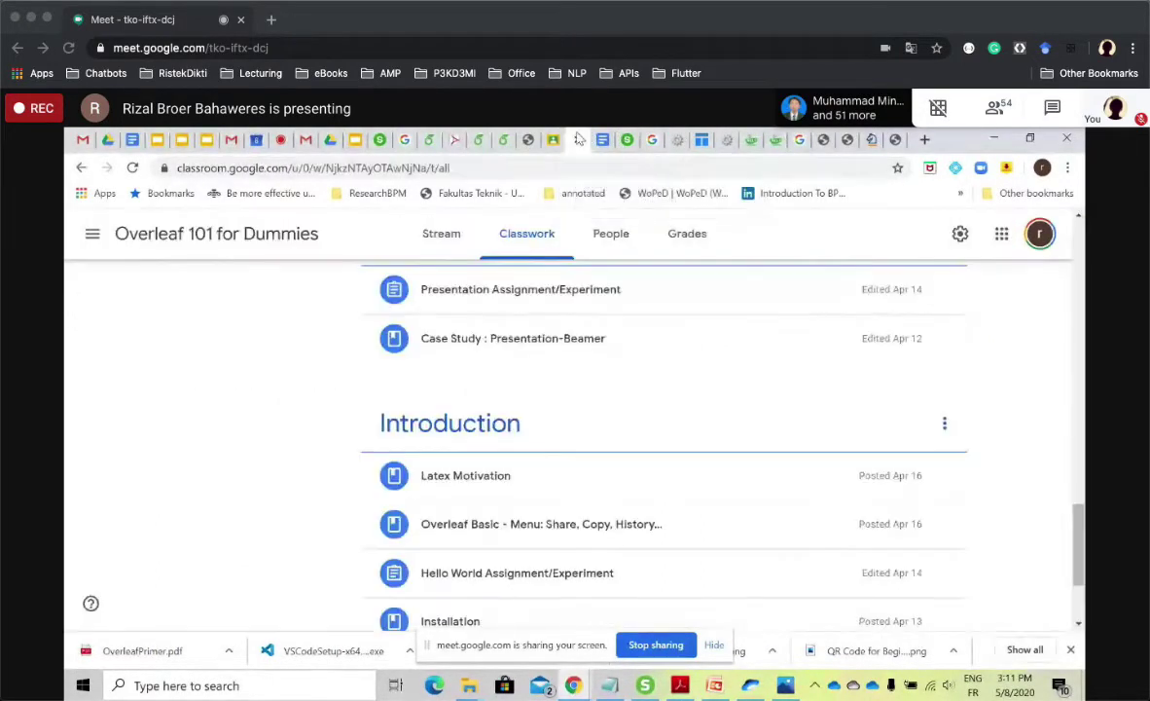
Look through the Component in Overleaf and Your Paper - CASE Study topics in the classwork.
scroll(663, 438, "up", 5)
left_click_drag(1082, 473, 1083, 419)
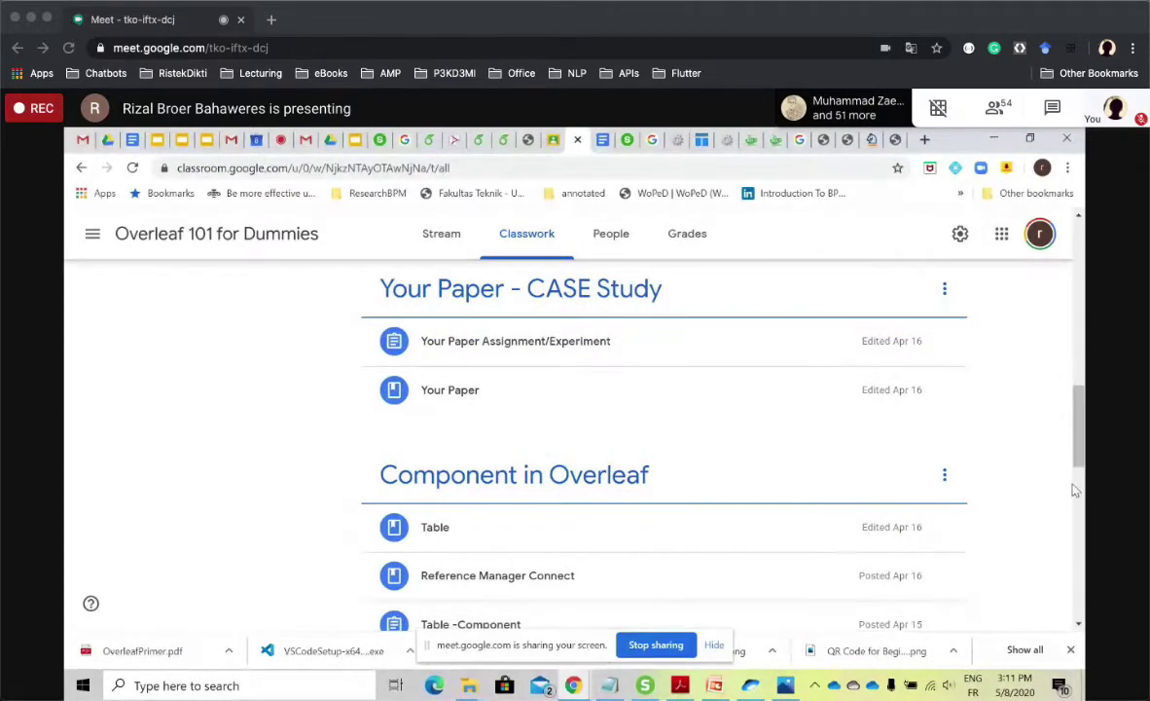
left_click_drag(1080, 433, 1081, 448)
scroll(1081, 448, "down", 2)
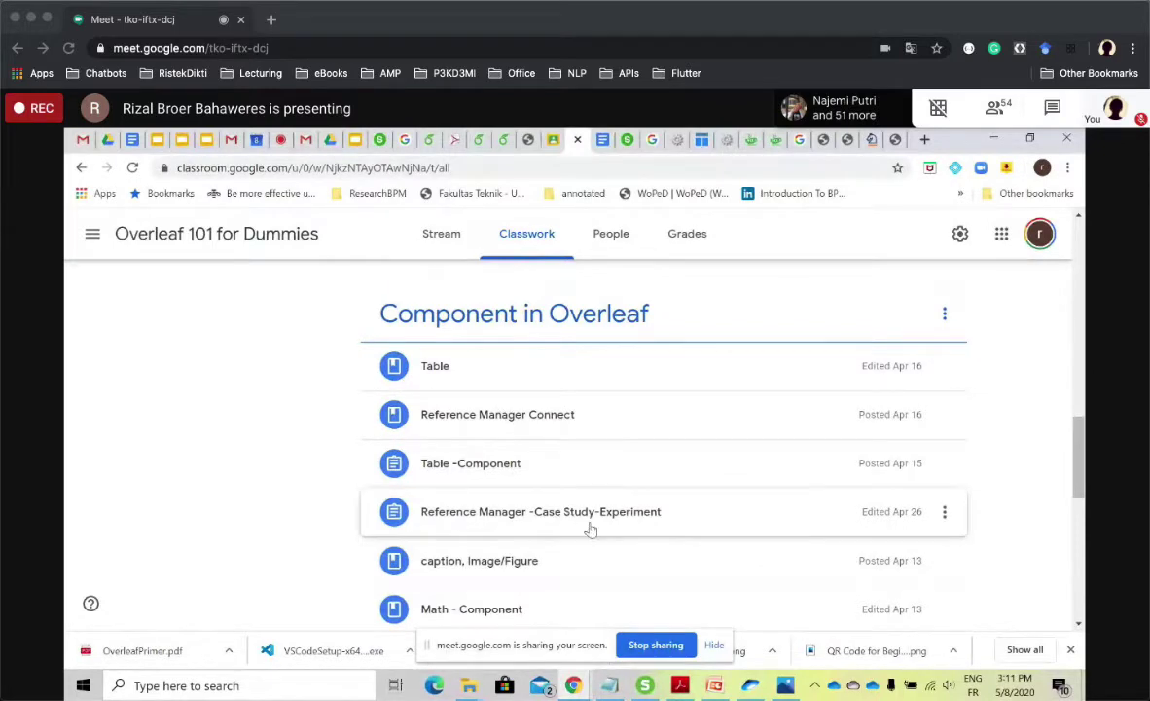
scroll(1079, 497, "up", 3)
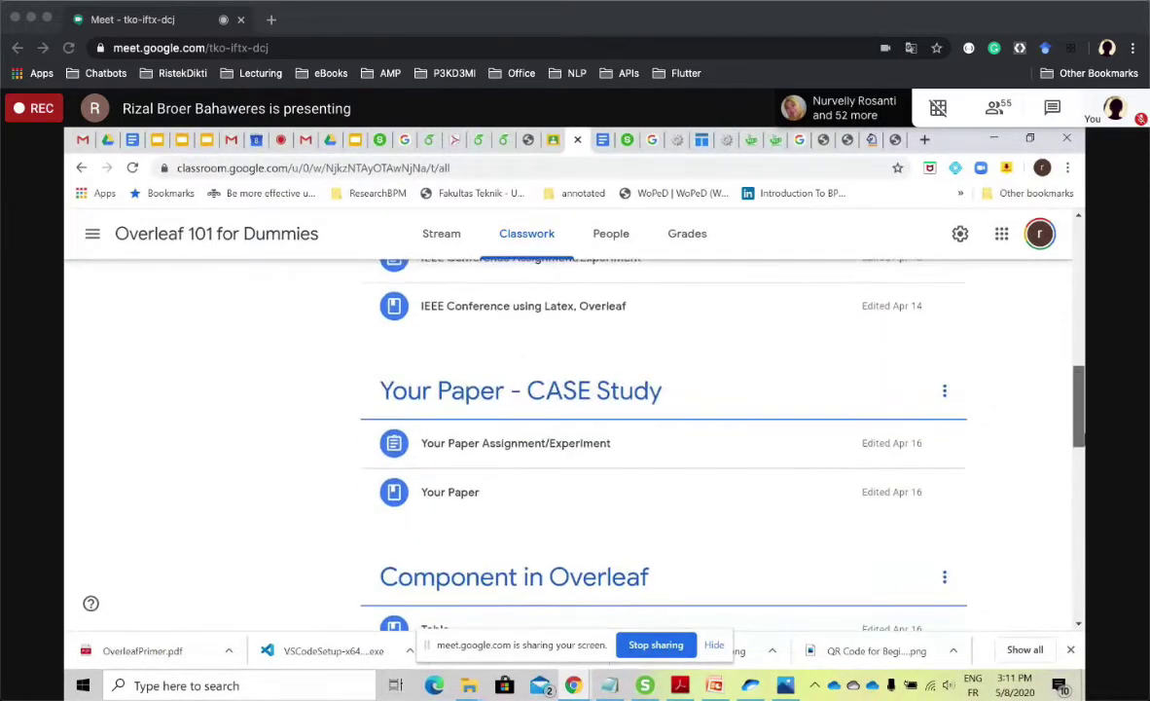
Expand the Your Paper material and open its Overleaf template link in a new tab, bringing up the new project.
left_click(480, 495)
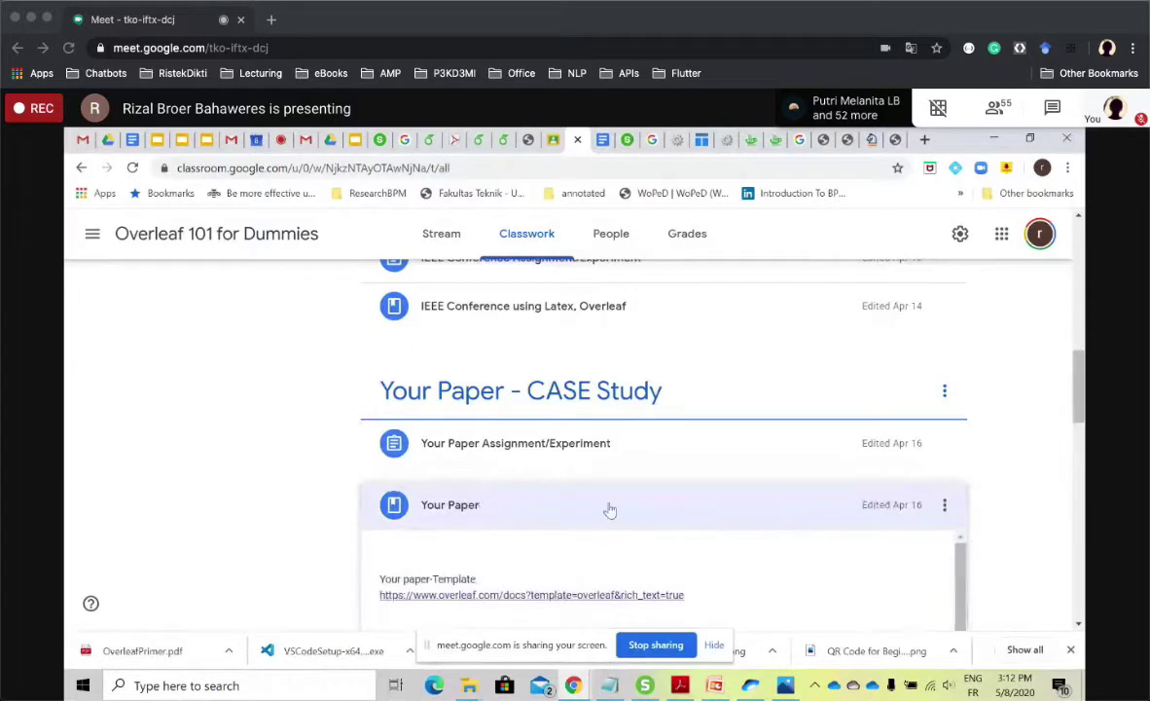
left_click(610, 509)
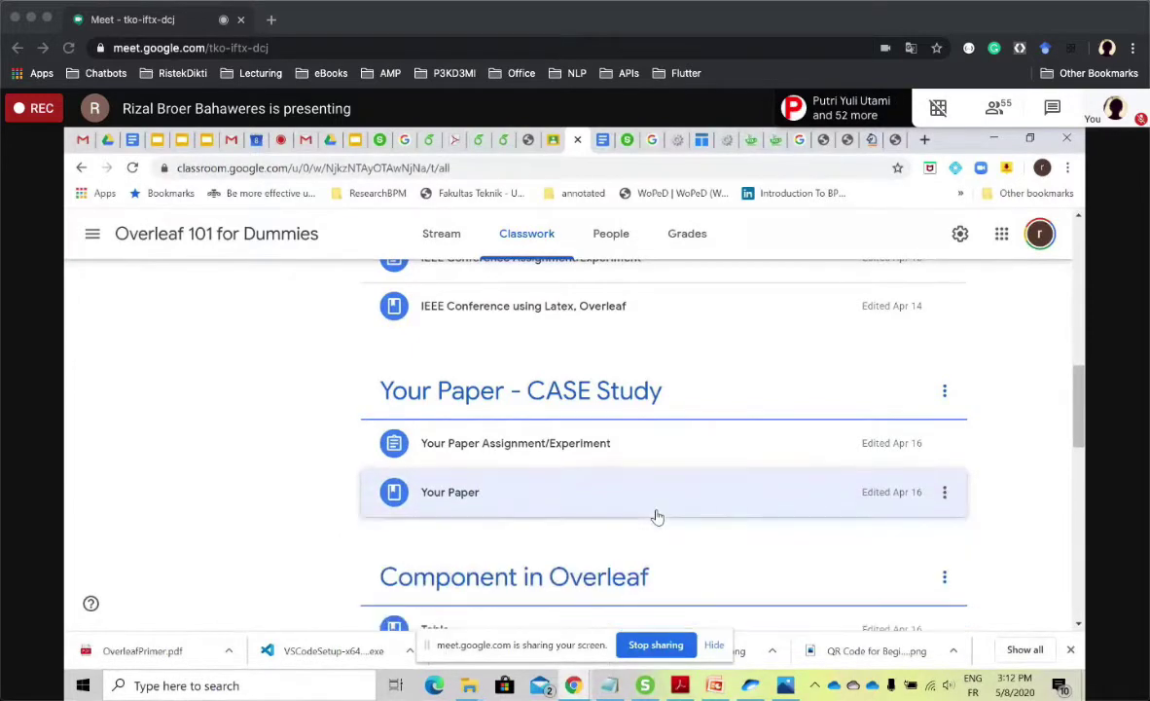
left_click(546, 510)
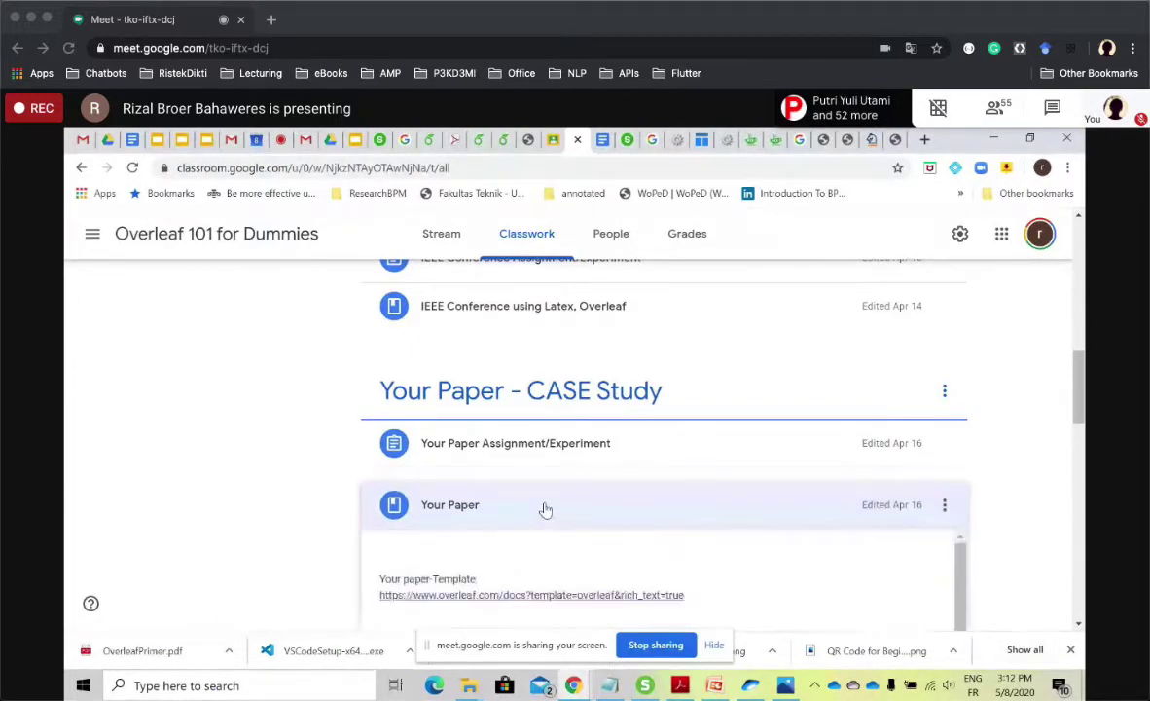
right_click(627, 595)
left_click(767, 444)
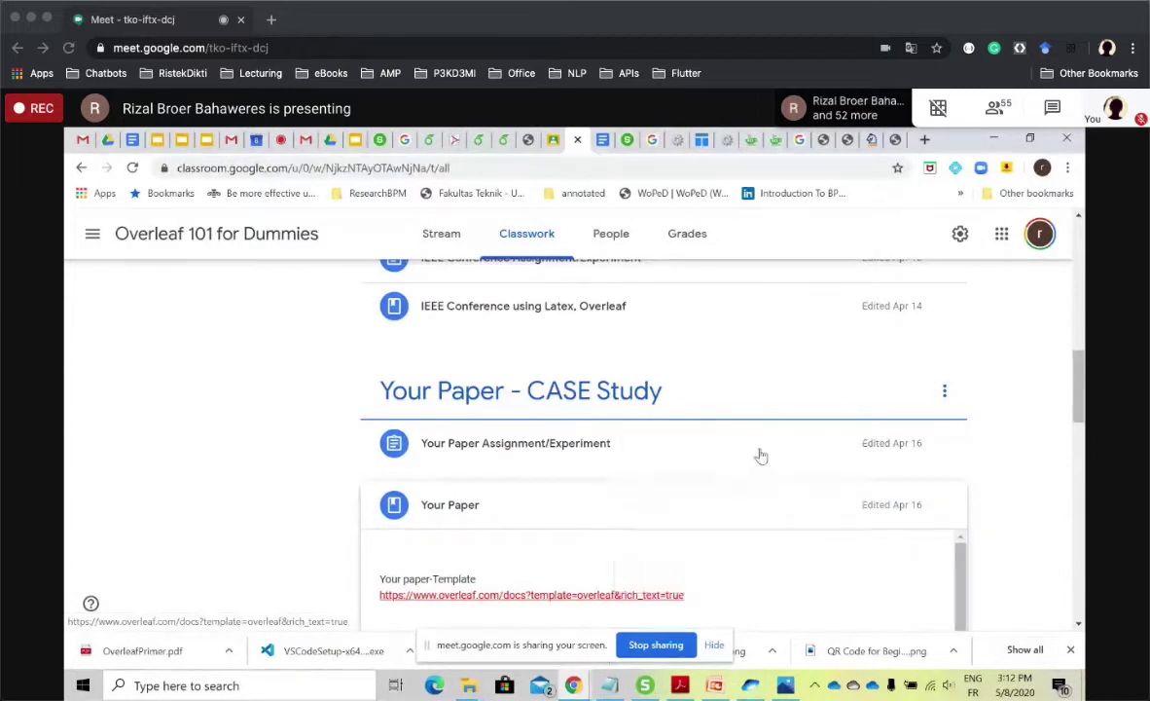
left_click(587, 138)
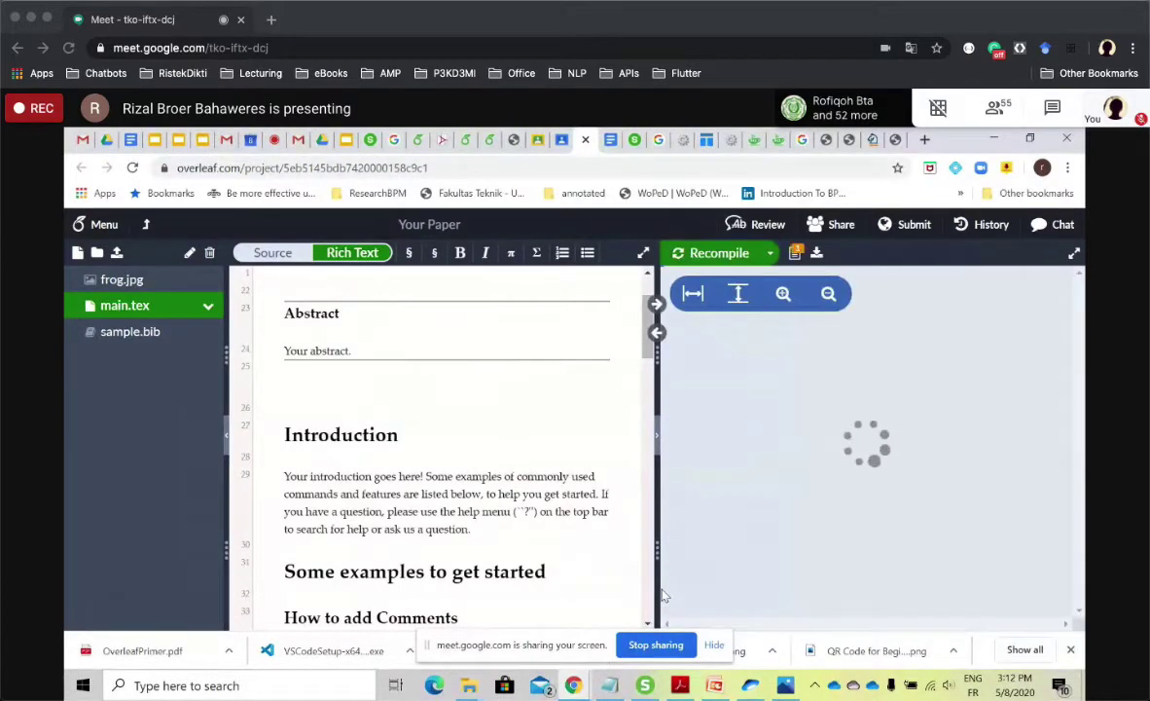
Look through the compiled Your Paper document, including its example figure, table and later sections.
key("super+v")
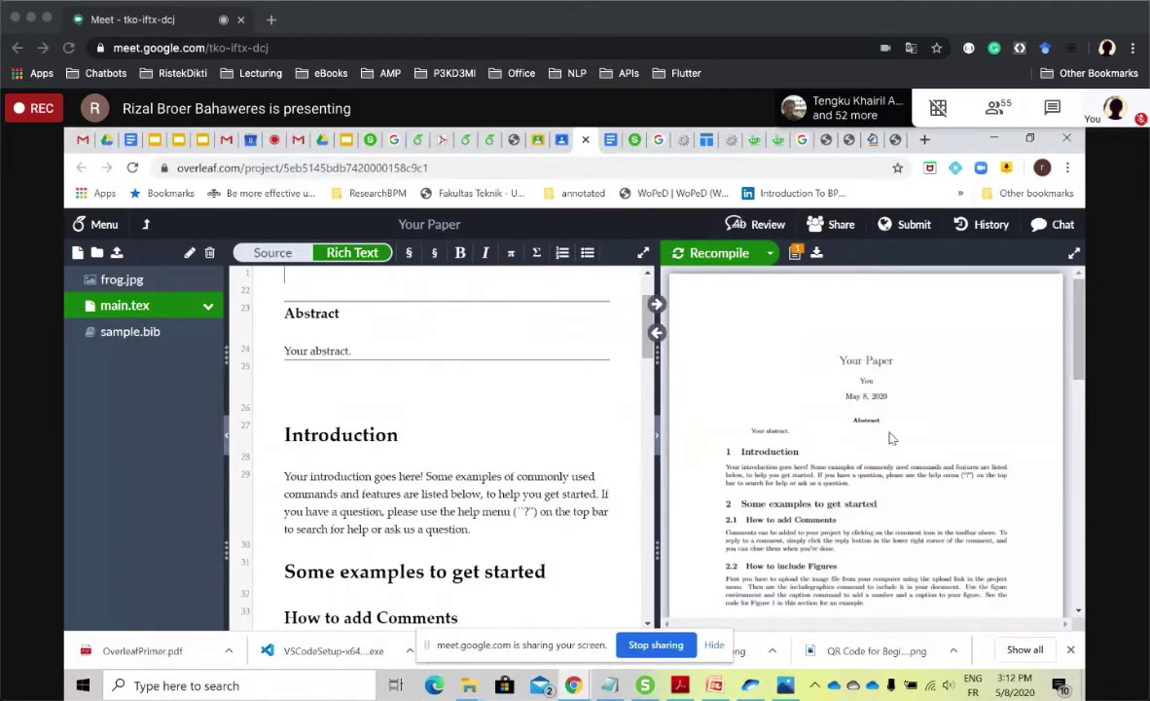
left_click_drag(1076, 310, 1083, 407)
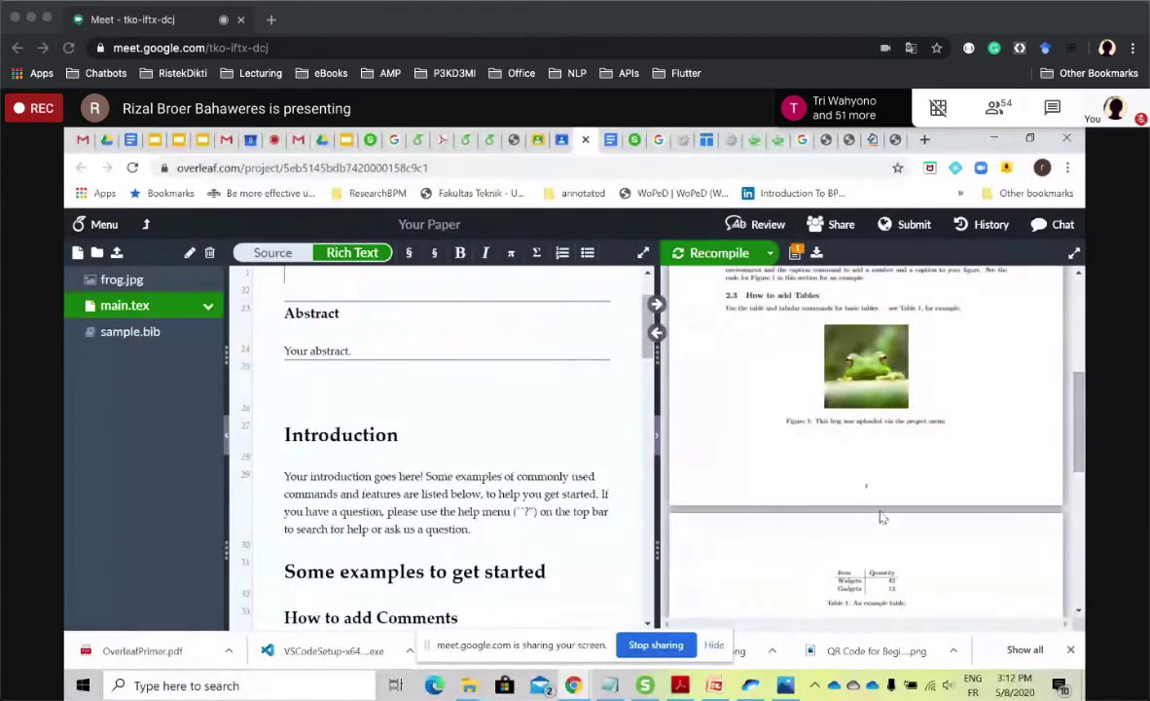
left_click_drag(1080, 425, 1084, 546)
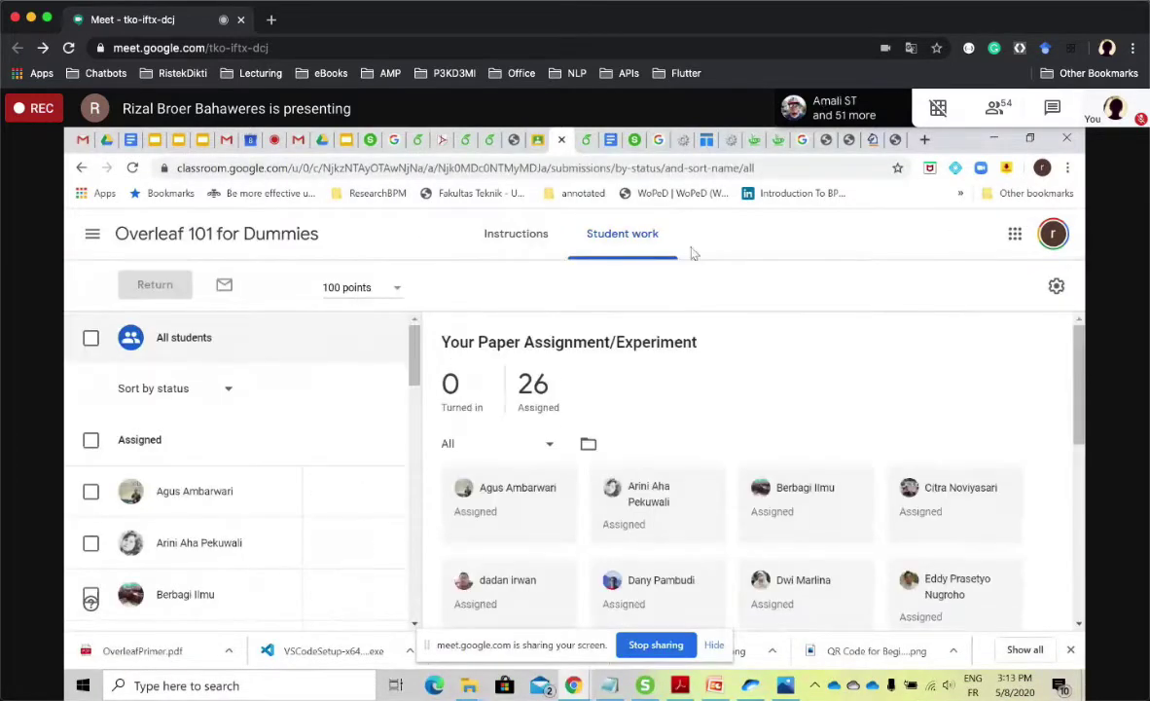
Show the instructions of the Your Paper Assignment/Experiment and highlight the start of the task description.
left_click(512, 238)
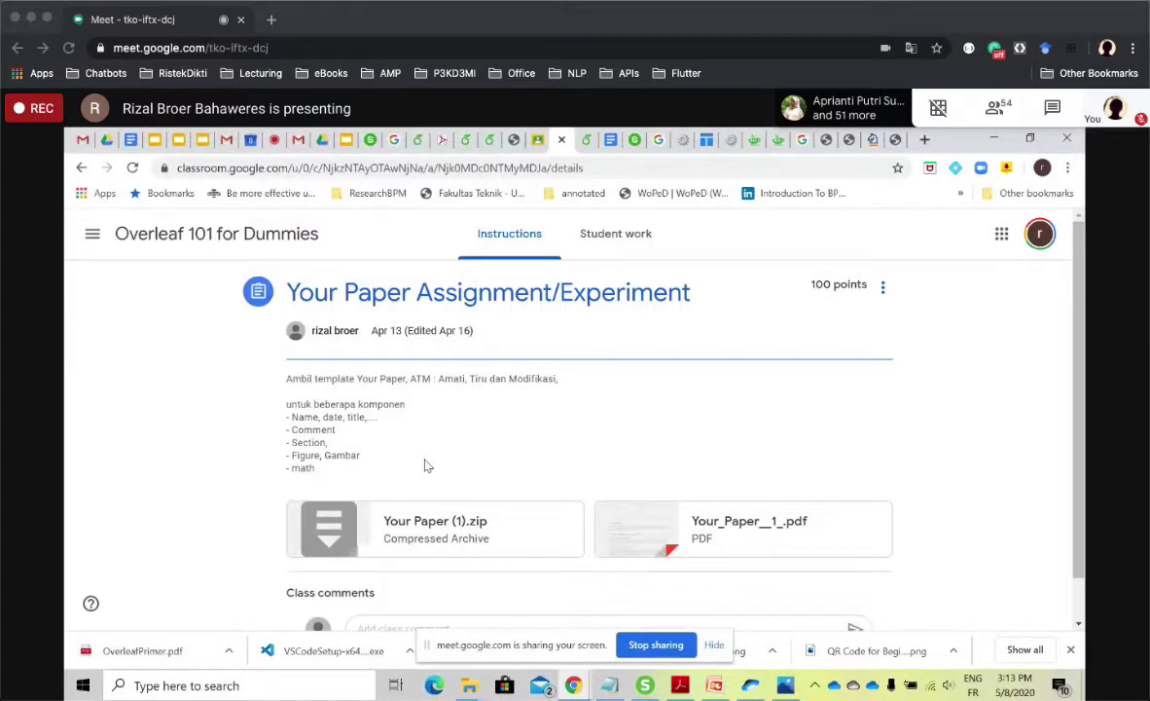
left_click_drag(285, 382, 314, 434)
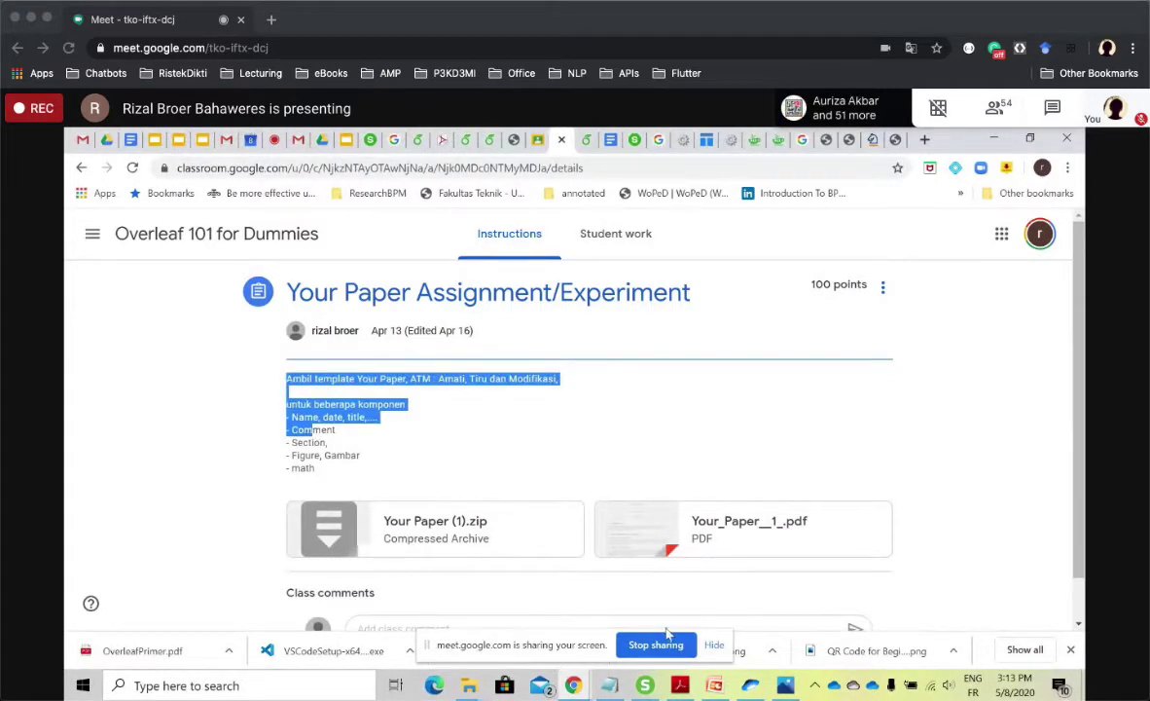
left_click(642, 650)
left_click(642, 651)
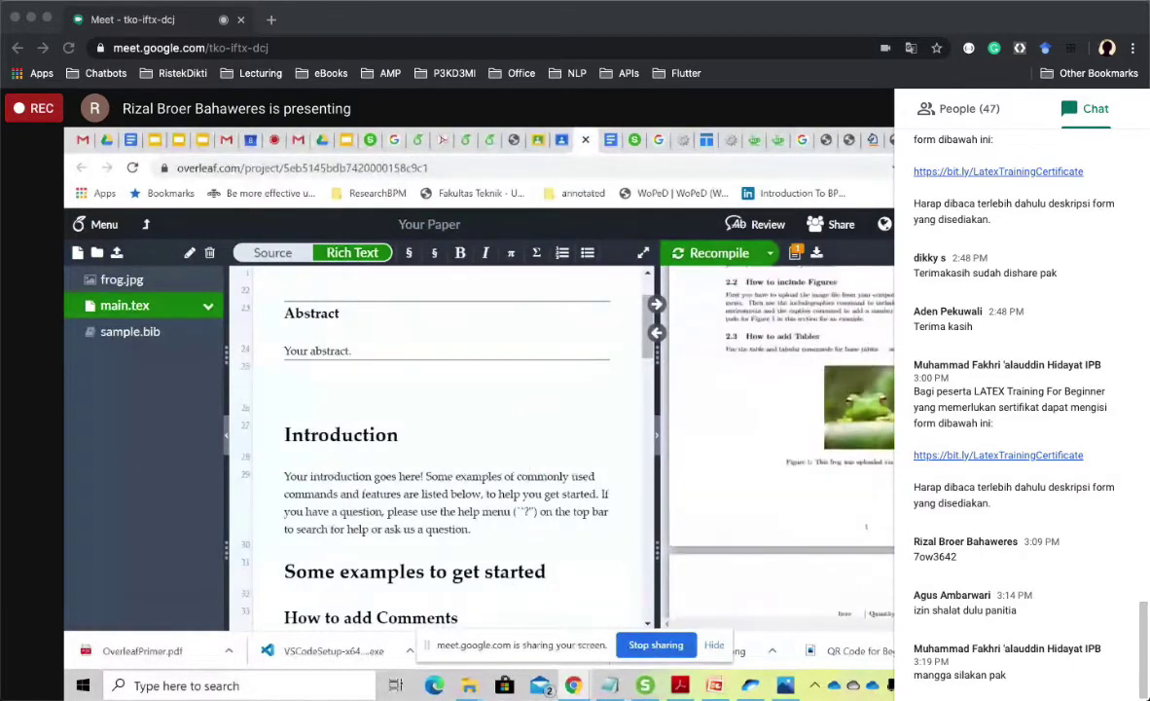
Close the meeting chat and go back to the Overleaf 101 for Dummies classwork, down to the Component in Overleaf topic.
left_click(847, 107)
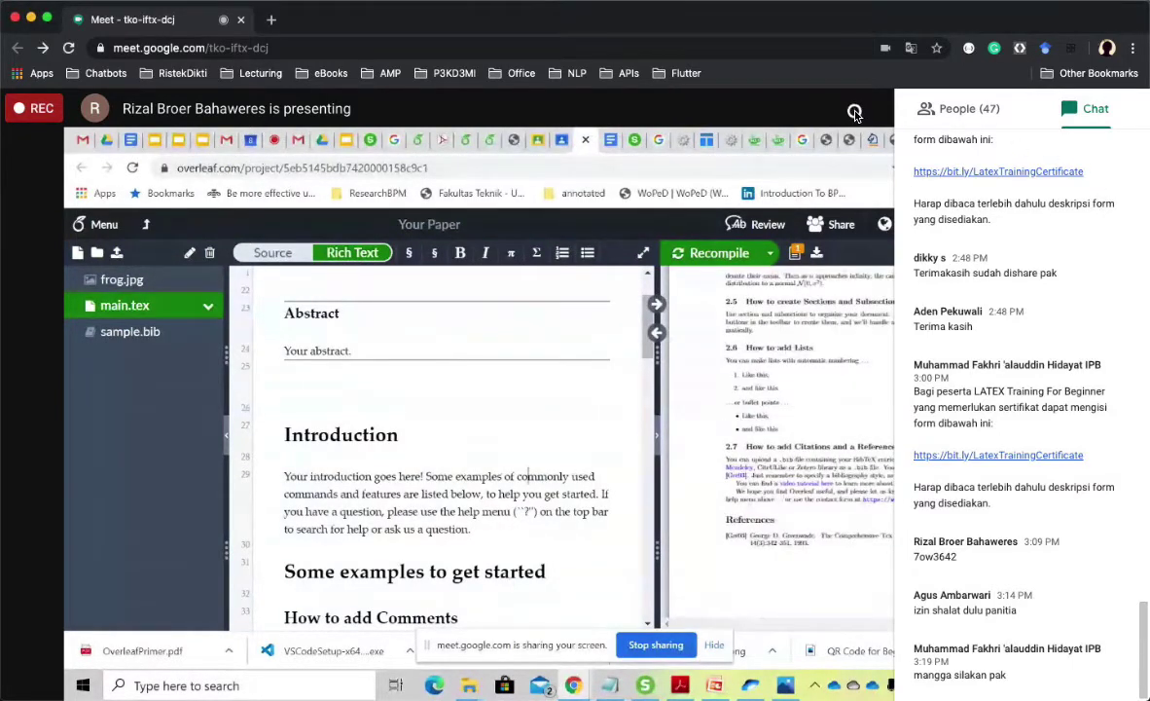
left_click(840, 106)
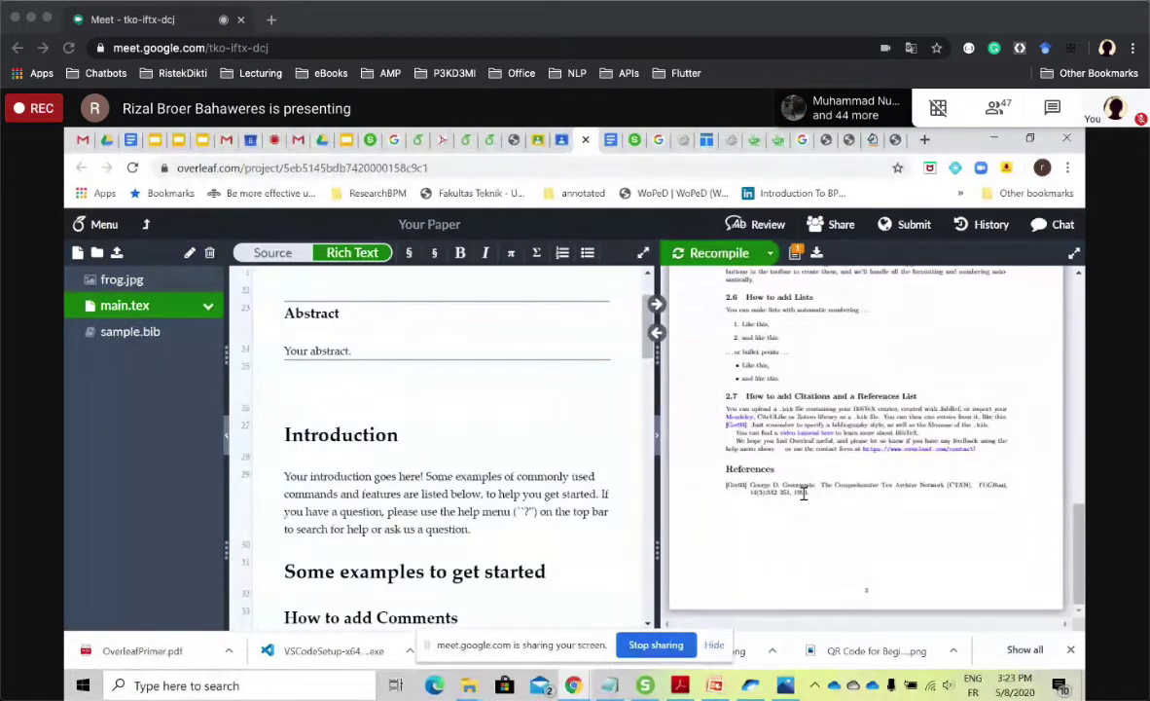
left_click(537, 139)
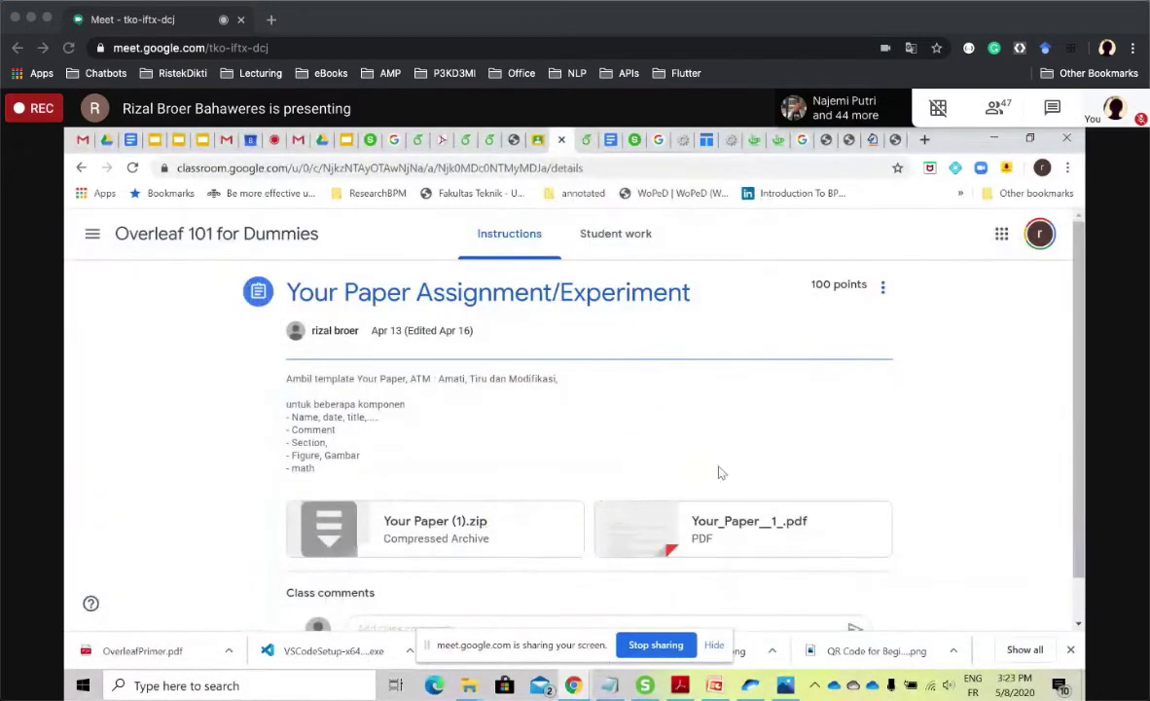
left_click(92, 235)
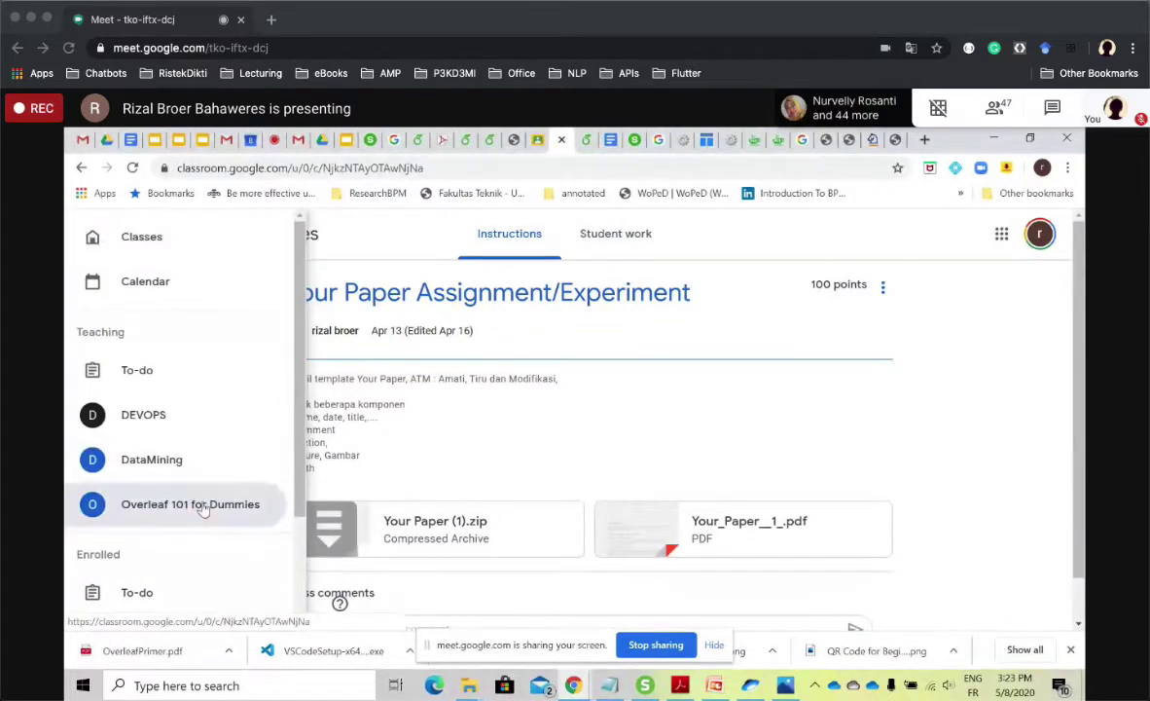
left_click(203, 508)
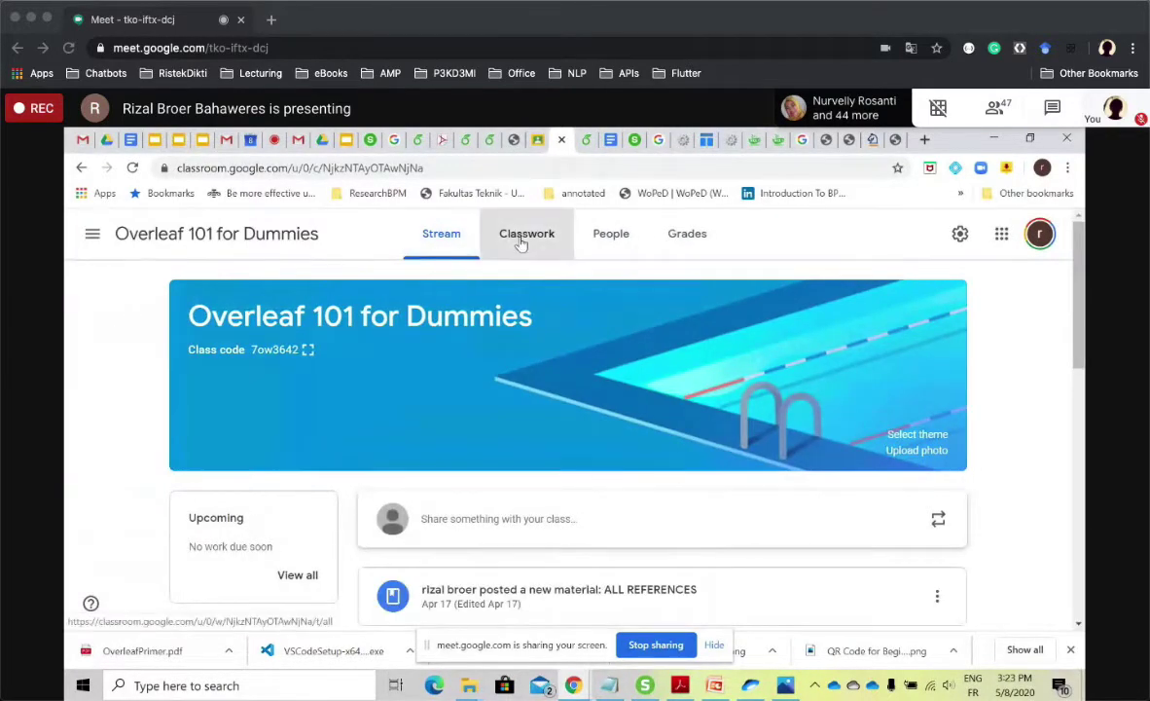
left_click(521, 245)
left_click_drag(1083, 394, 1083, 457)
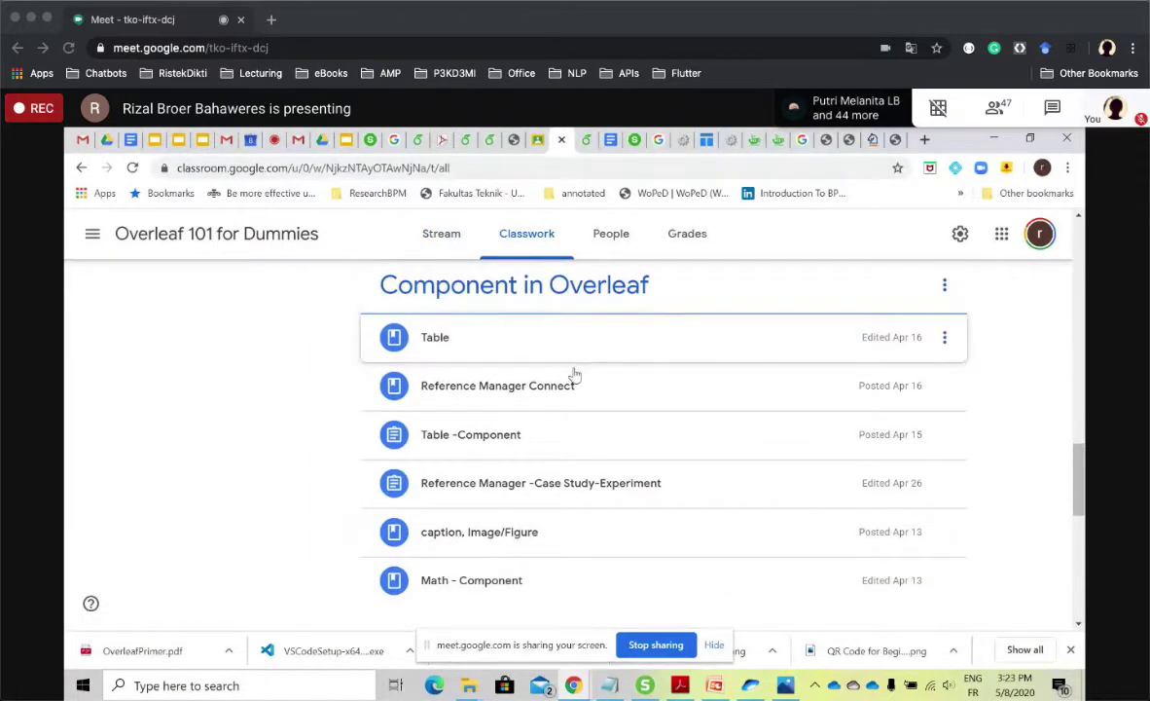
Expand the Reference Manager -Case Study-Experiment assignment and open both of its Overleaf blog links in new tabs.
left_click(584, 487)
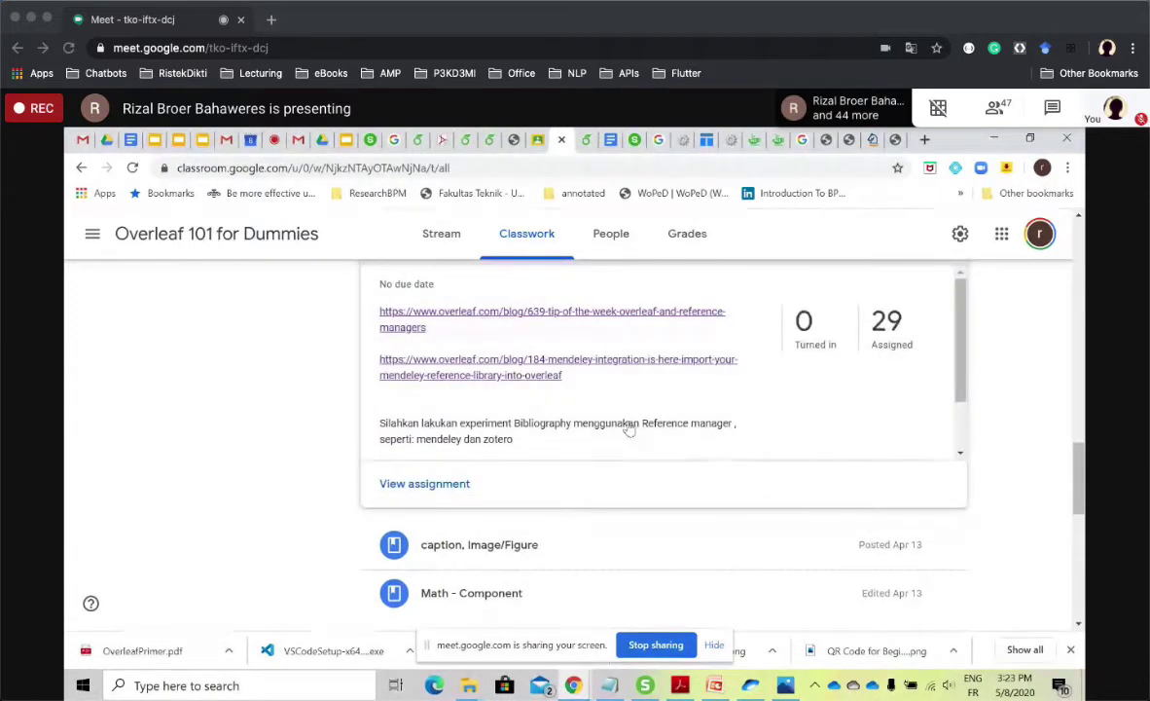
right_click(599, 317)
left_click(642, 323)
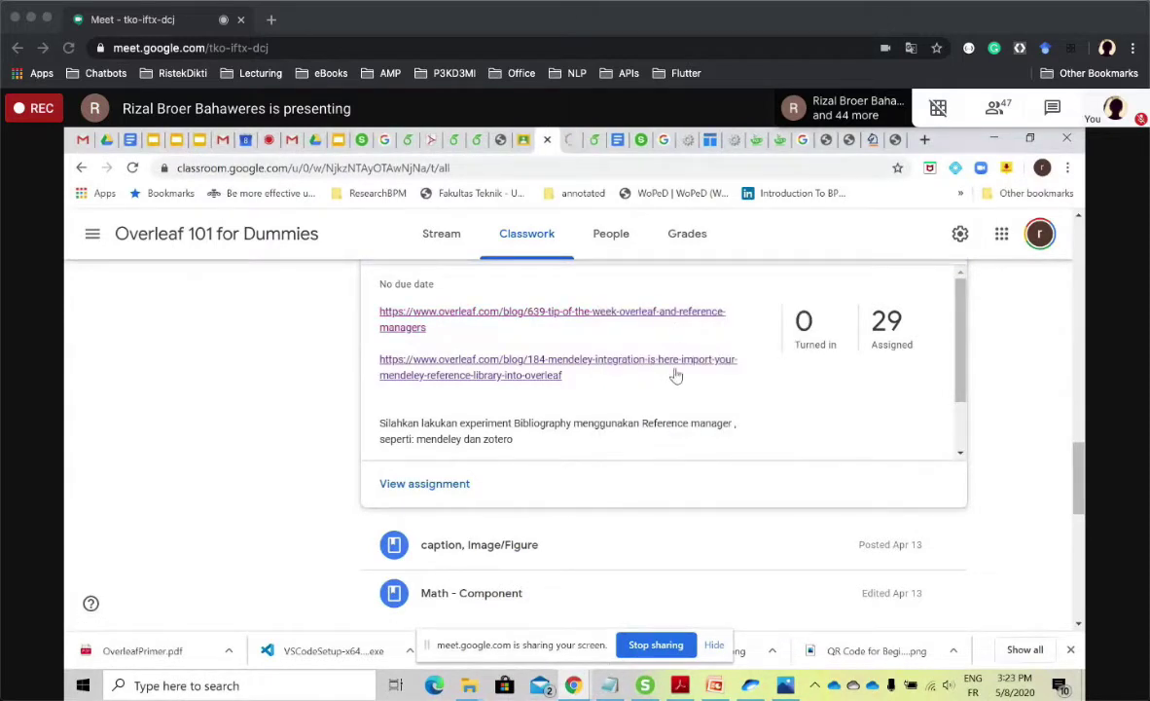
right_click(681, 360)
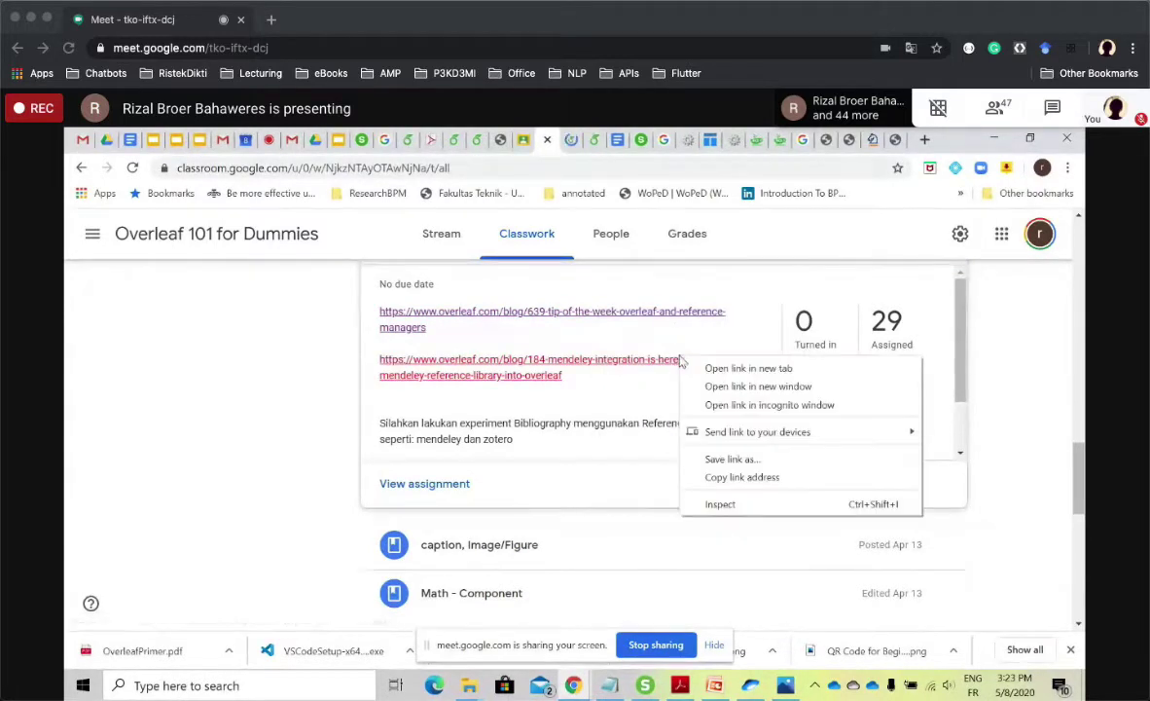
left_click(767, 370)
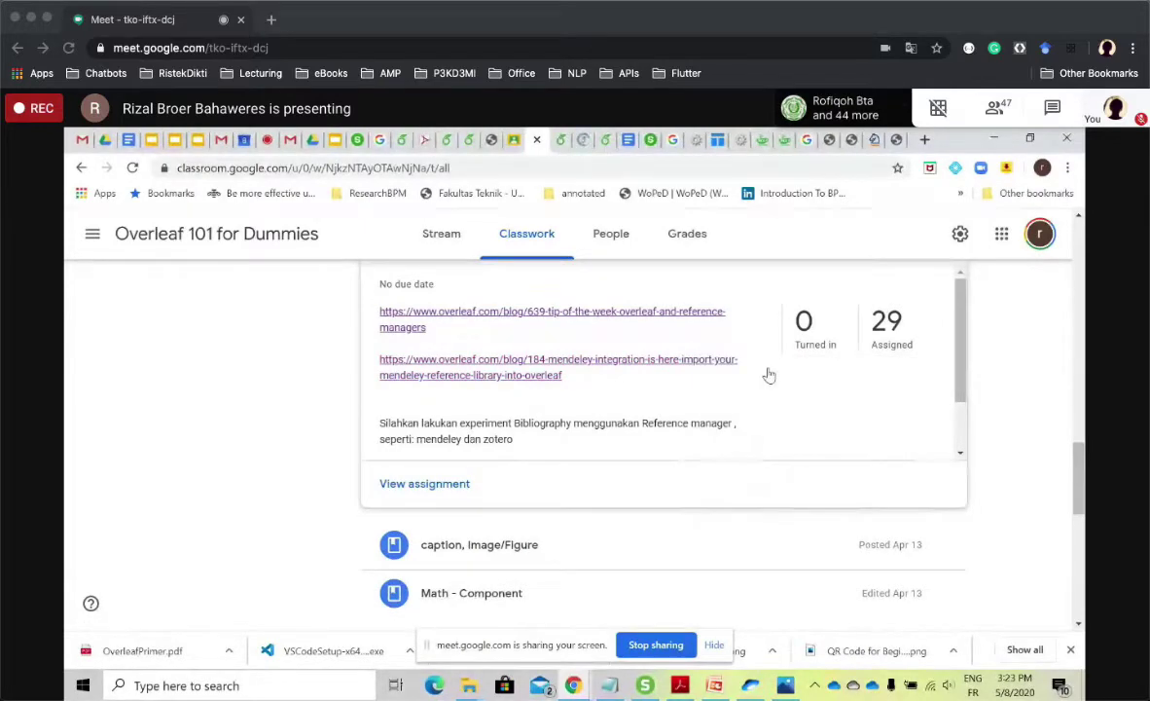
Look through the blog posts on reference managers and Mendeley integration, ending at the Your Paper project.
left_click(558, 140)
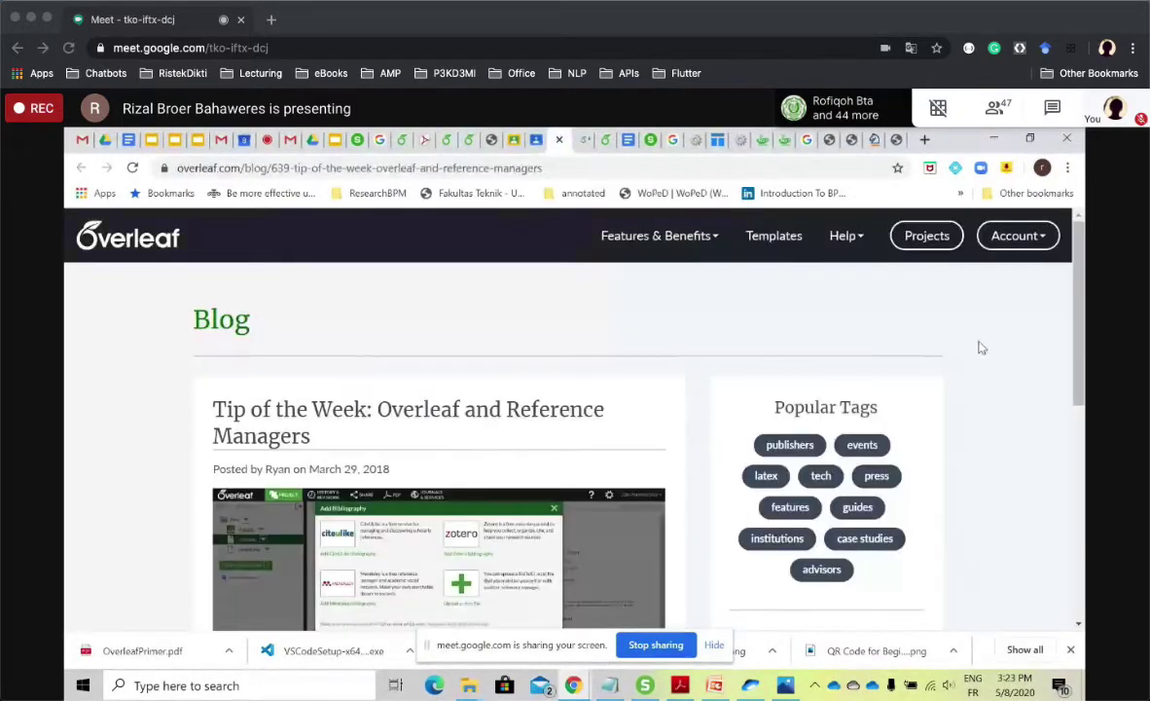
left_click_drag(1083, 273, 1078, 362)
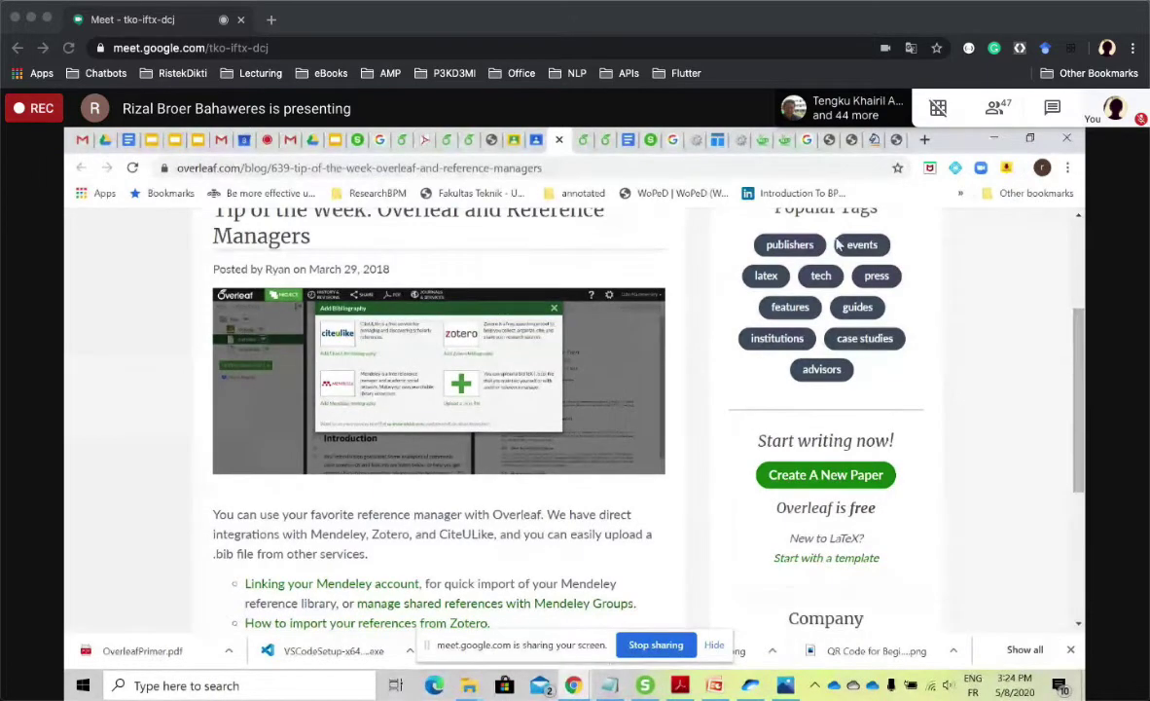
left_click(581, 139)
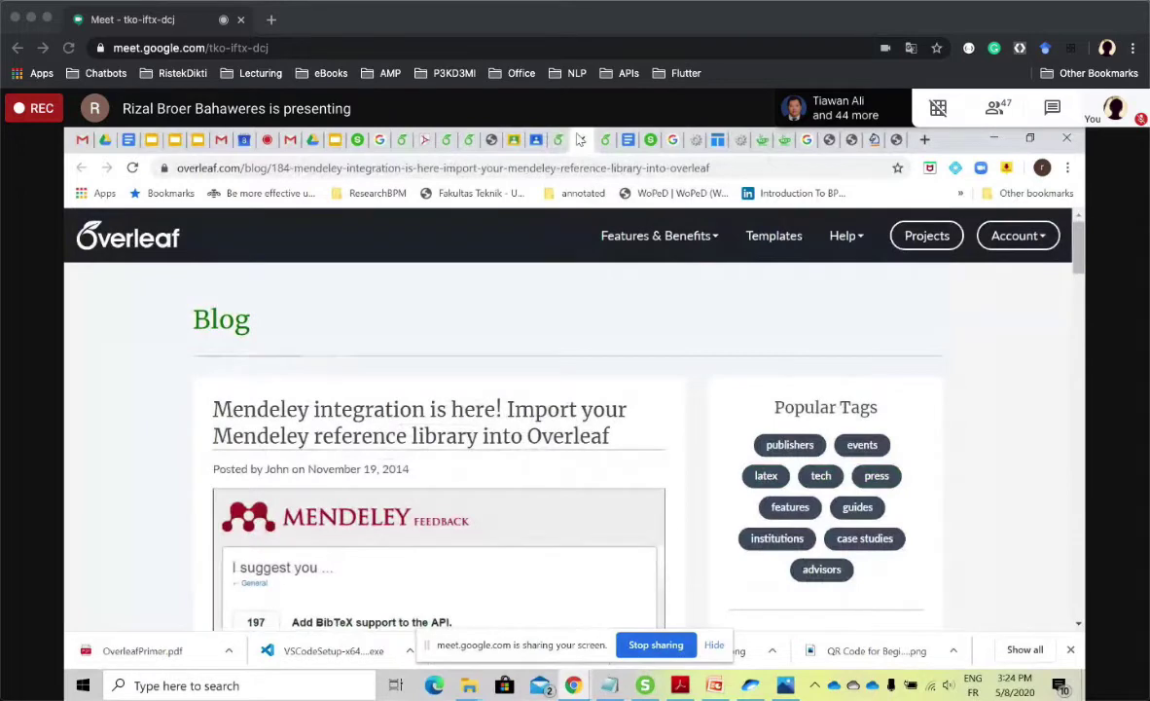
left_click(604, 139)
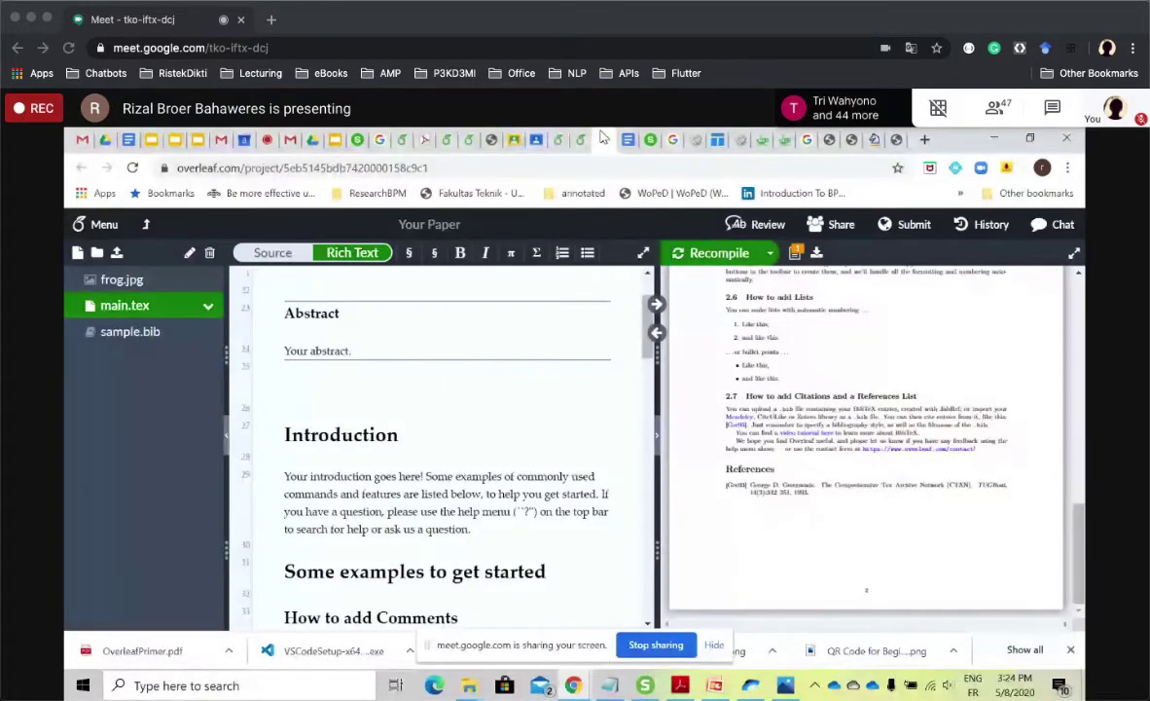
Return to the classwork and review the Reference Manager -Case Study-Experiment assignment details.
left_click(534, 140)
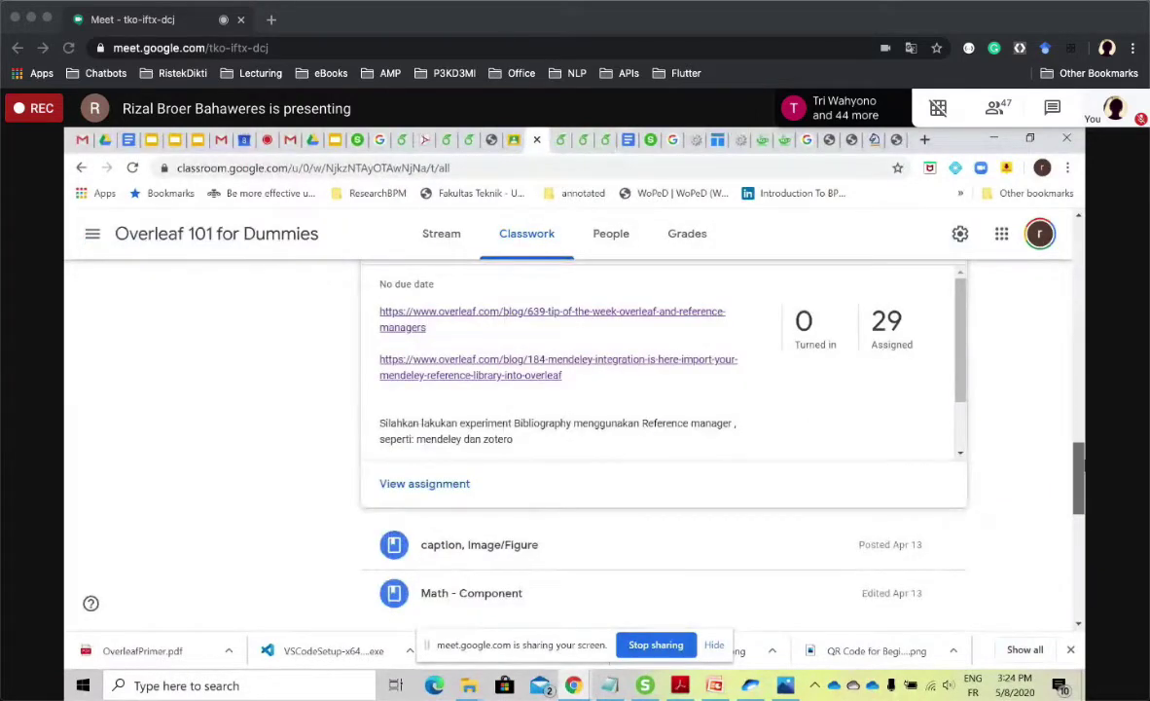
scroll(662, 438, "up", 2)
scroll(1081, 464, "down", 2)
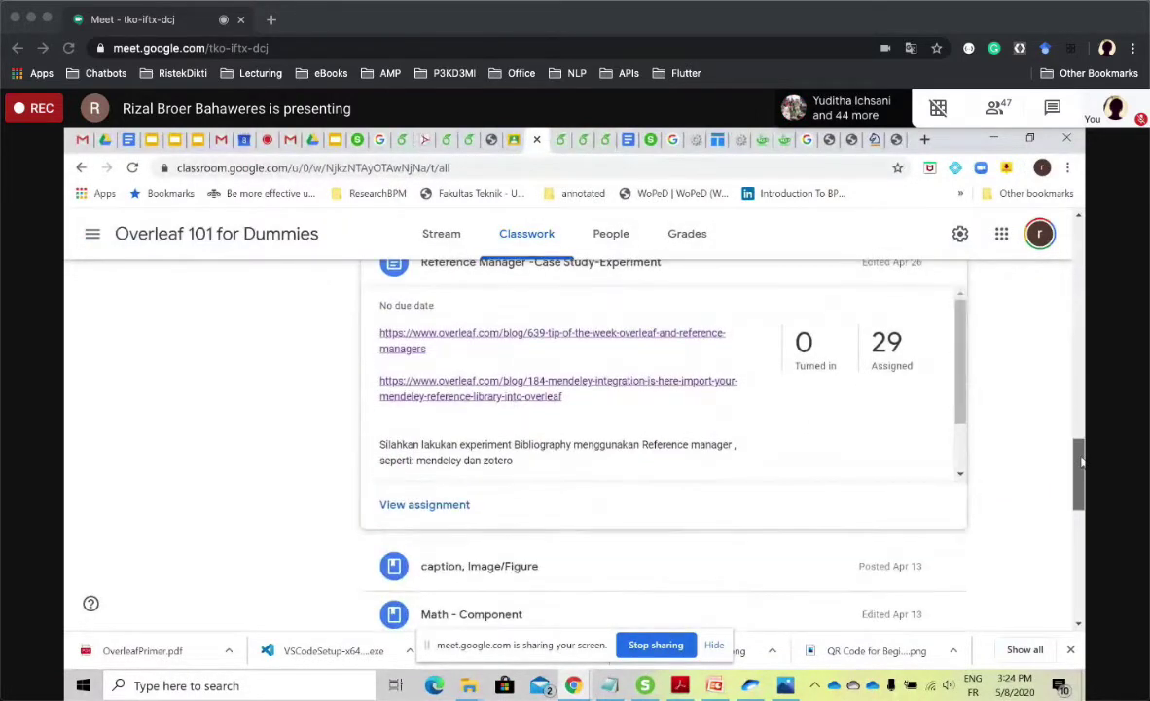
scroll(1080, 464, "up", 1)
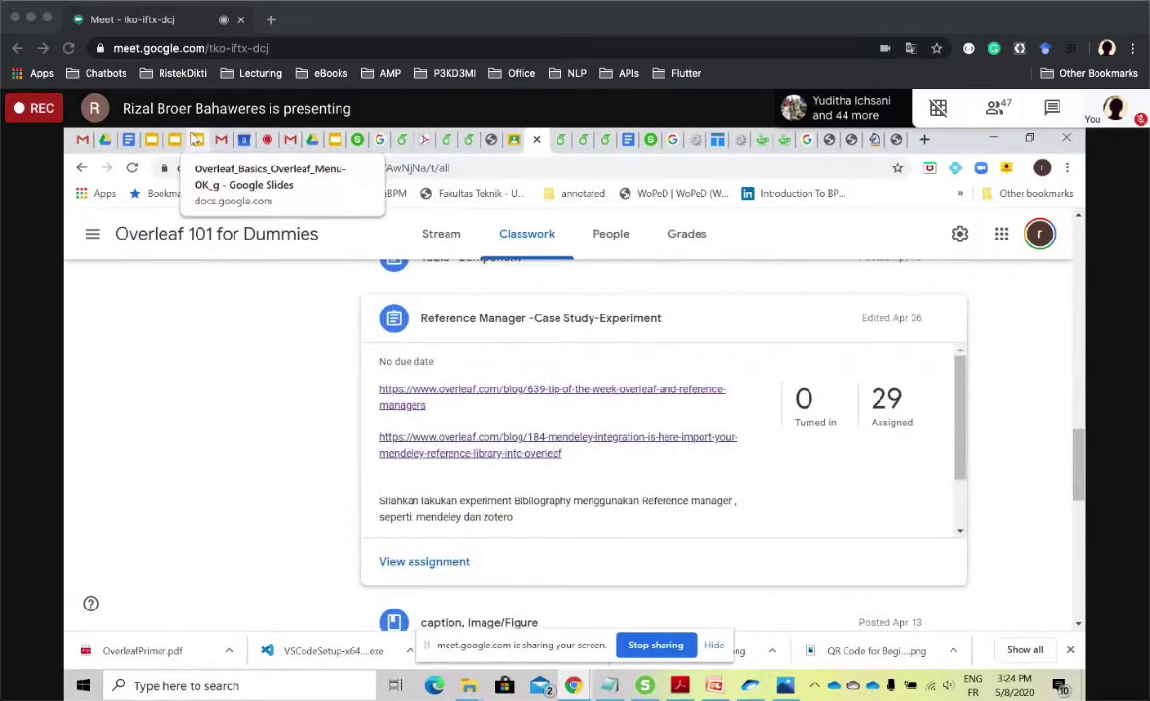
Open the overleaf_Reference_manager_OK_g slides and present them through the ORCID slides.
left_click(196, 139)
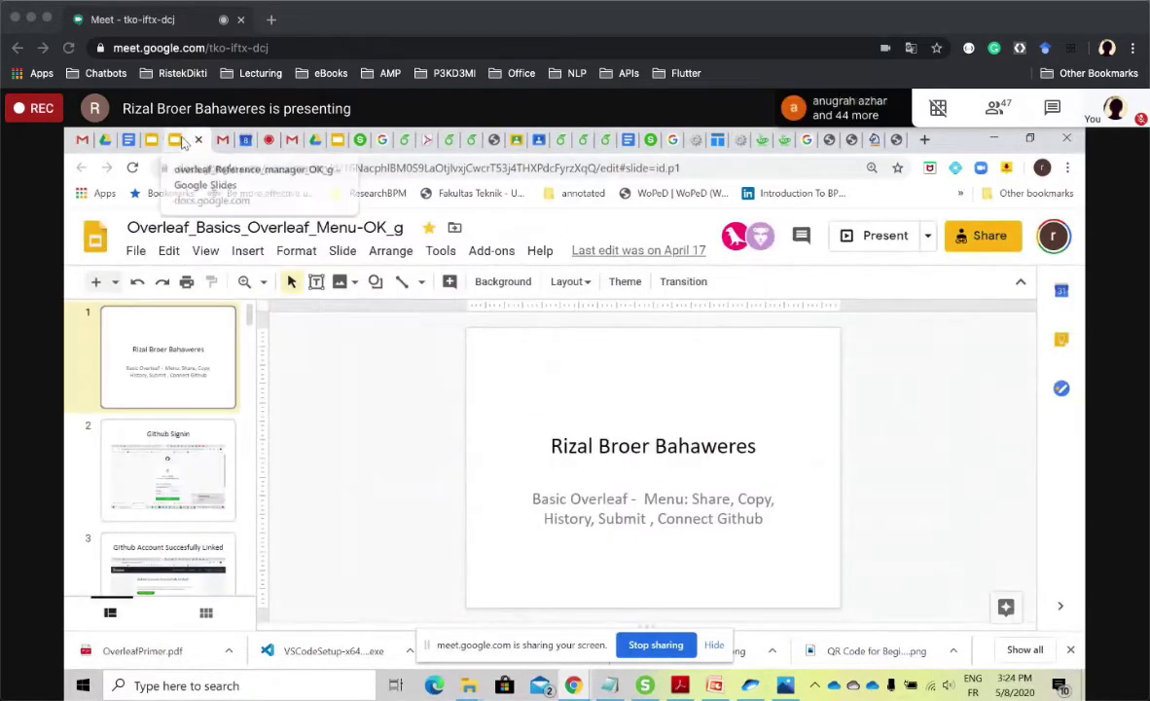
left_click(175, 140)
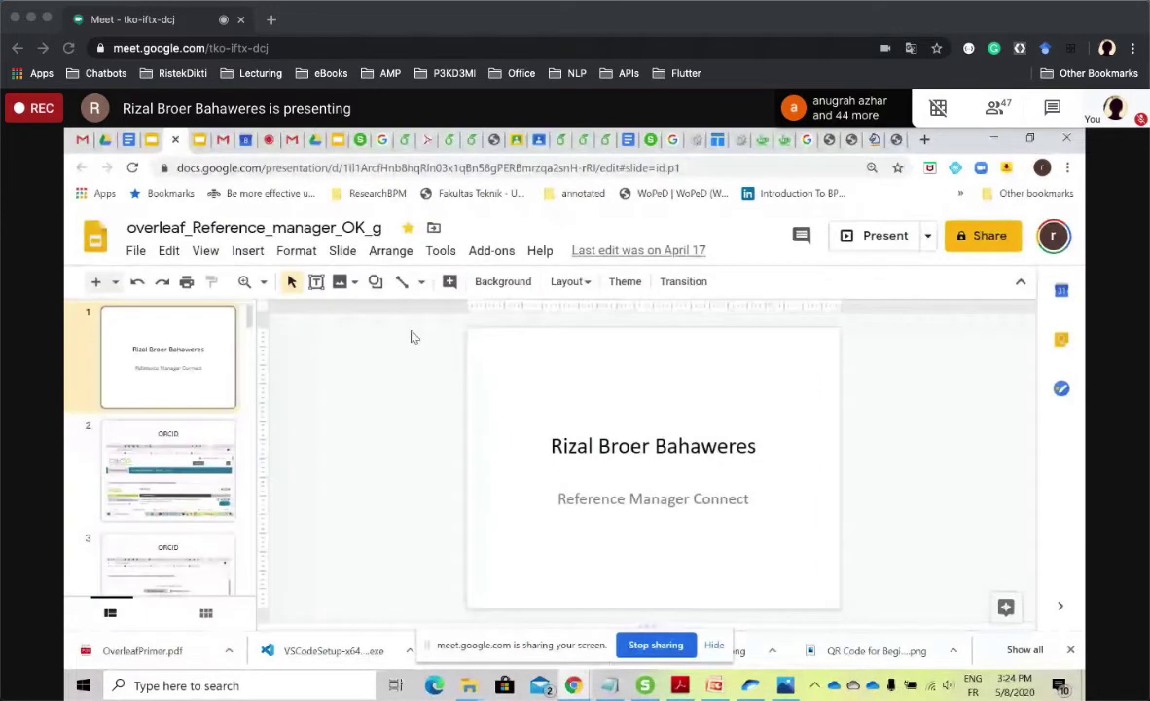
left_click(884, 243)
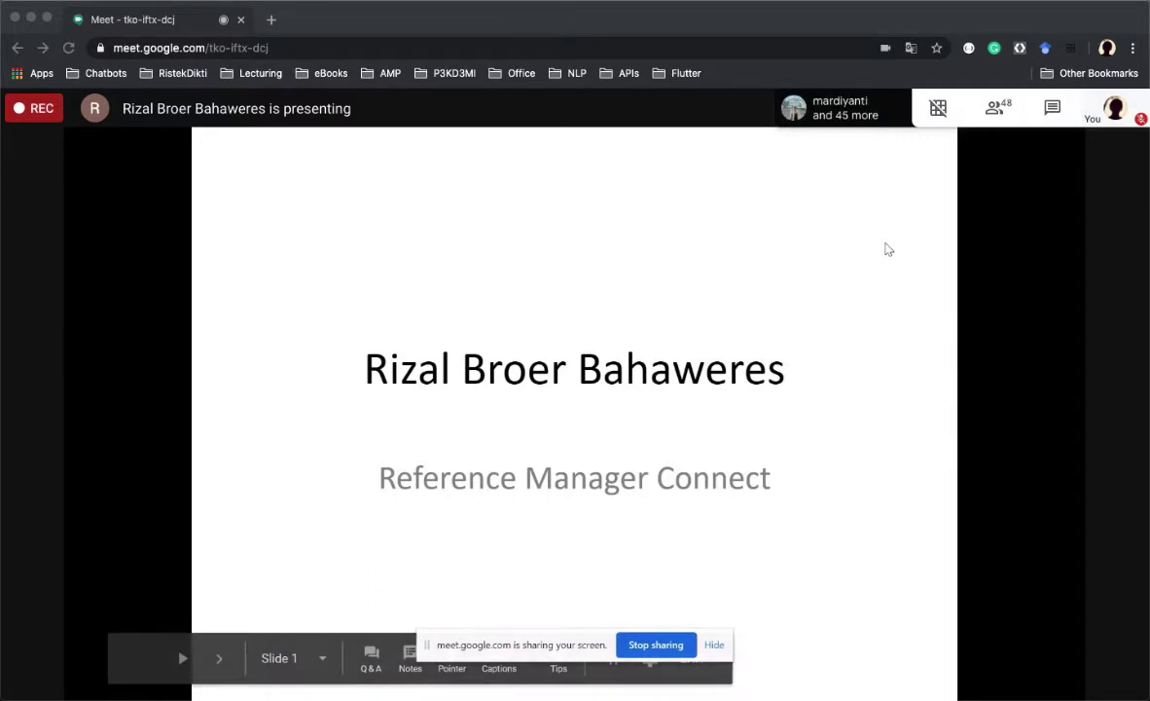
key("Right")
key("Right")
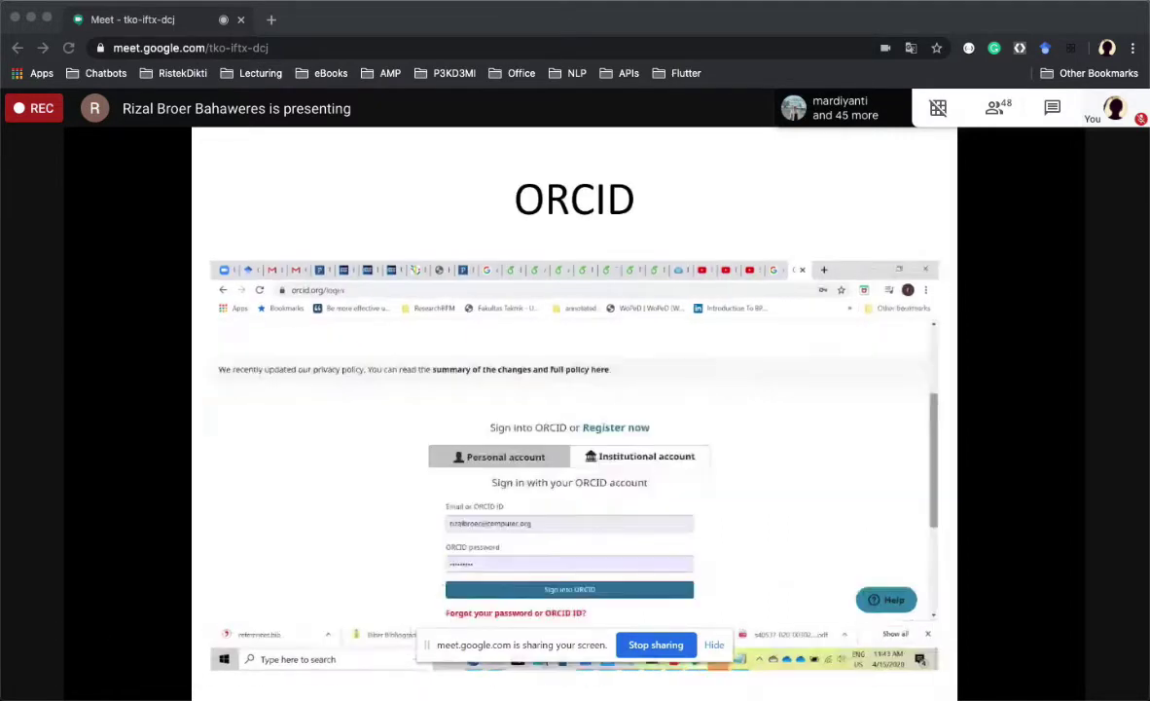
key("Right")
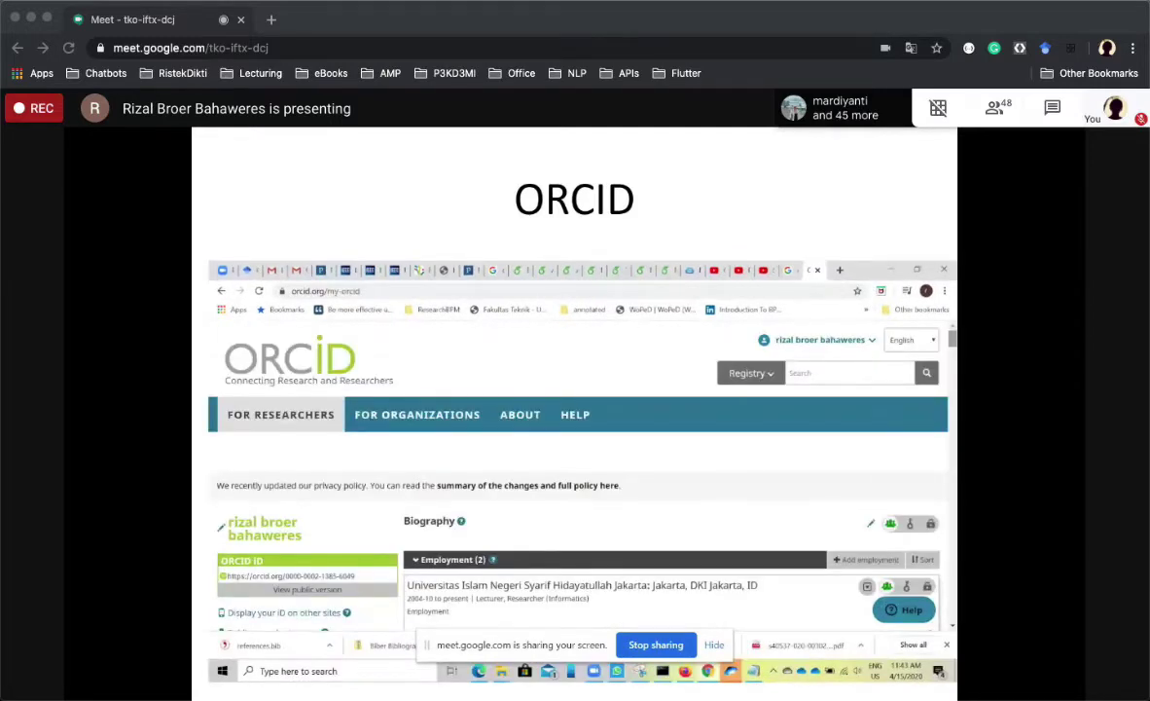
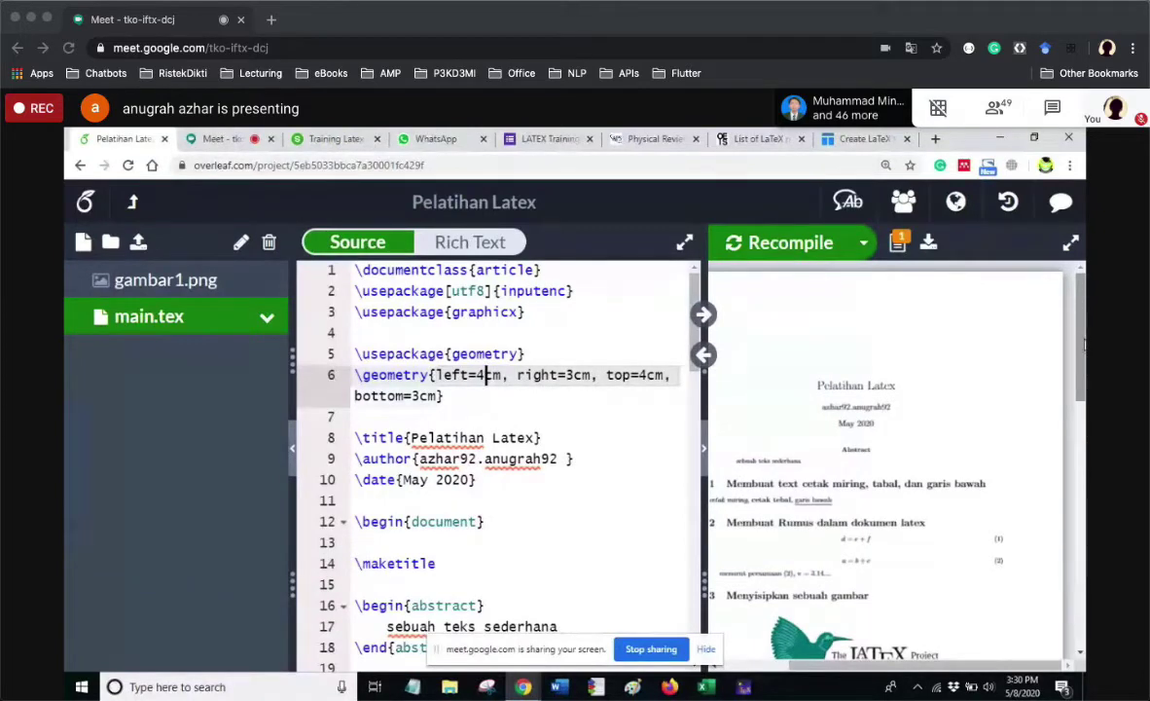
Look through the main.tex source of the Pelatihan Latex project and place the cursor on empty line 66 after the table.
scroll(1084, 343, "down", 2)
scroll(973, 389, "up", 2)
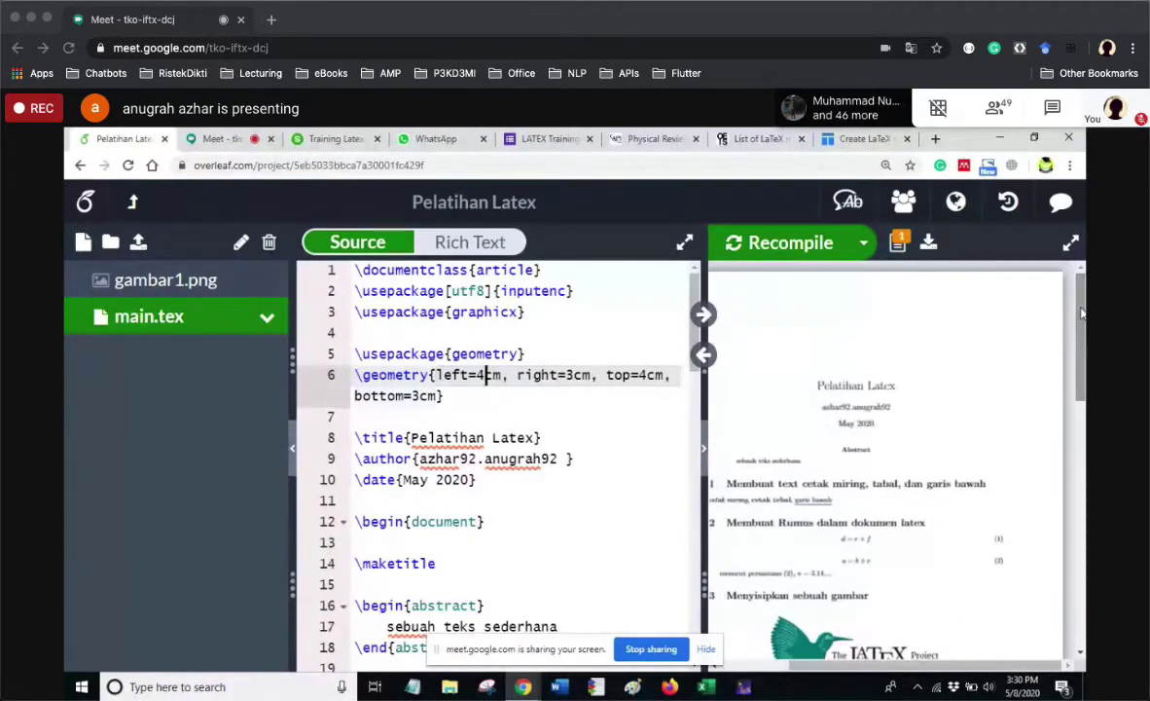
scroll(681, 350, "down", 5)
scroll(702, 351, "down", 6)
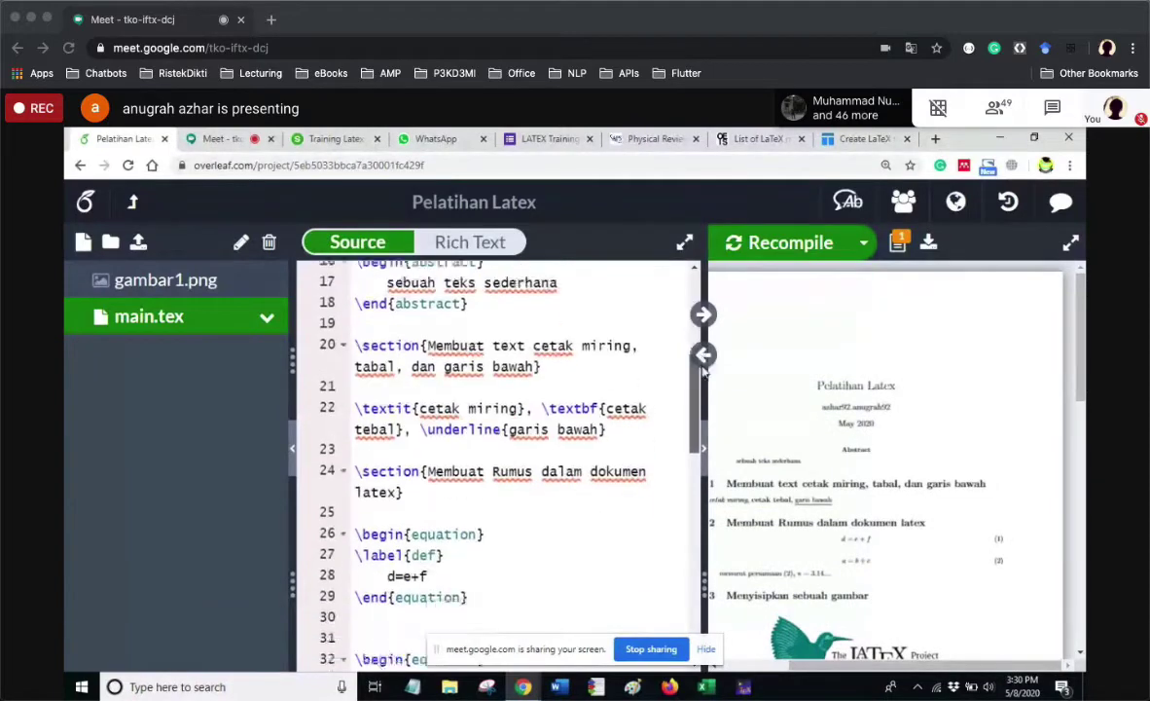
left_click_drag(702, 427, 705, 569)
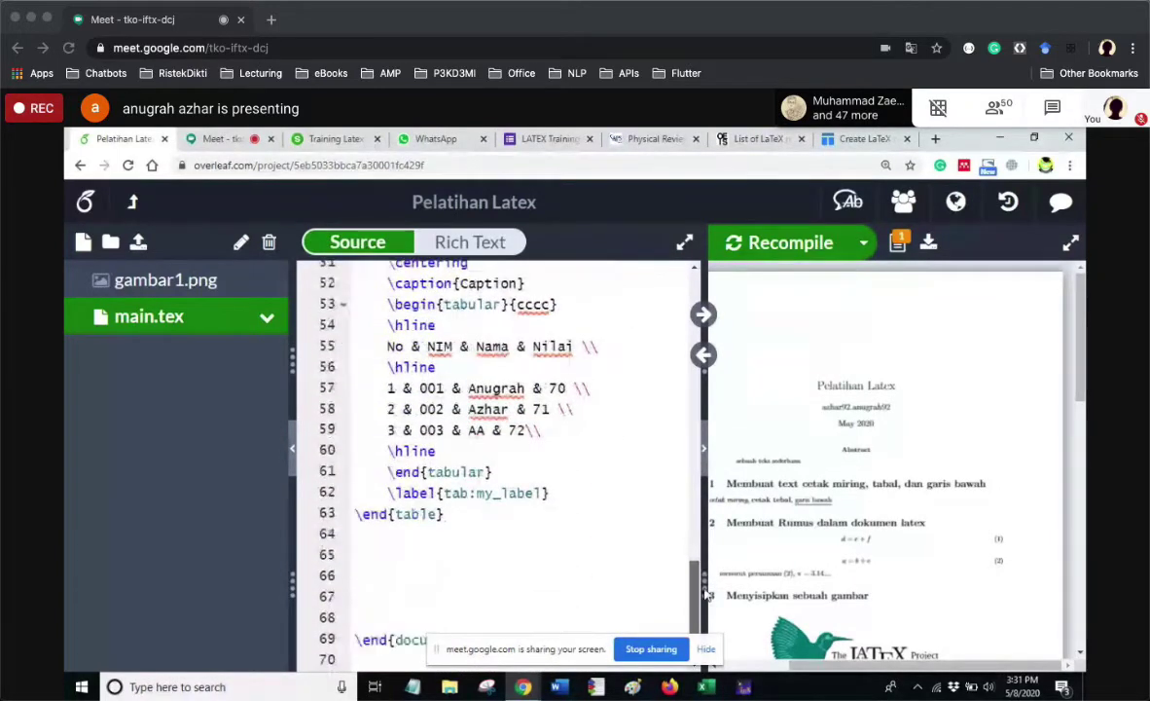
left_click(498, 580)
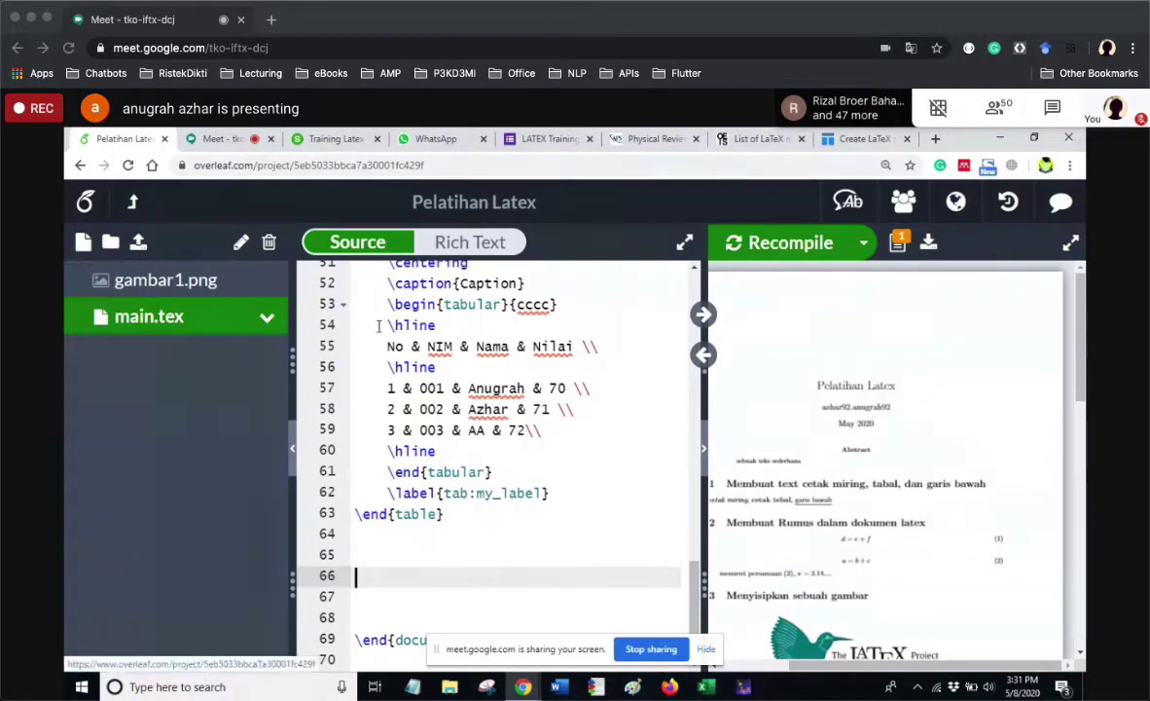
Create a new file named pustaka.bib in the Pelatihan Latex project and open it for editing.
left_click(81, 244)
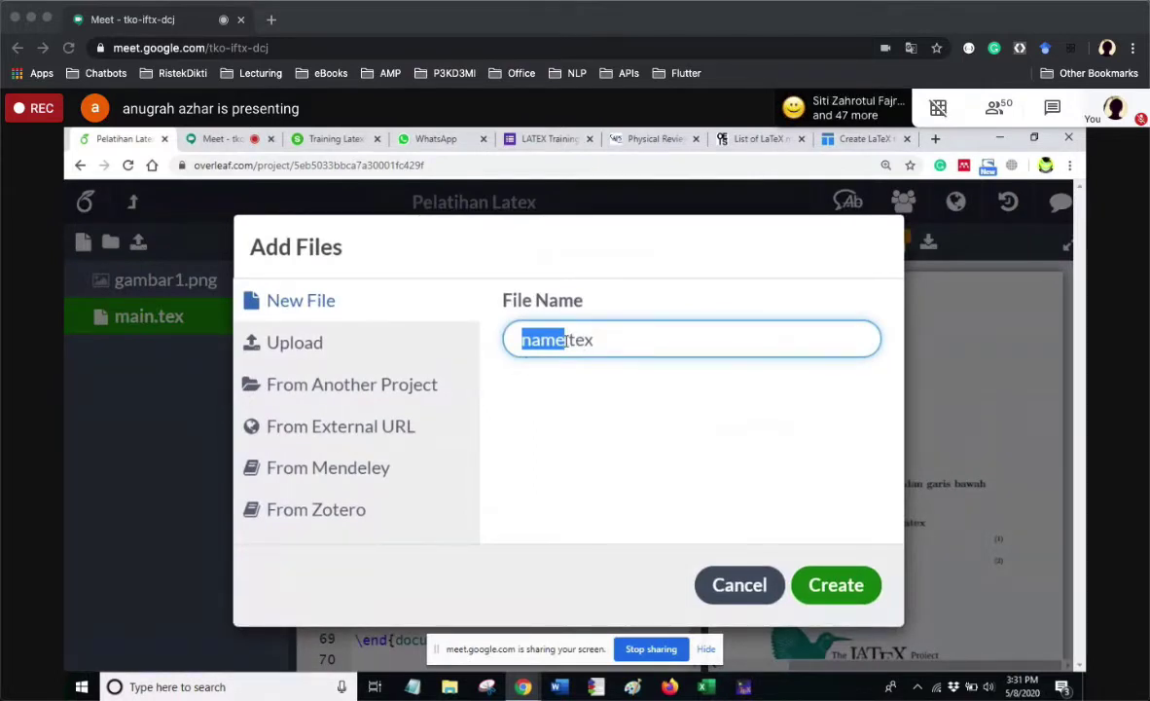
type("ps")
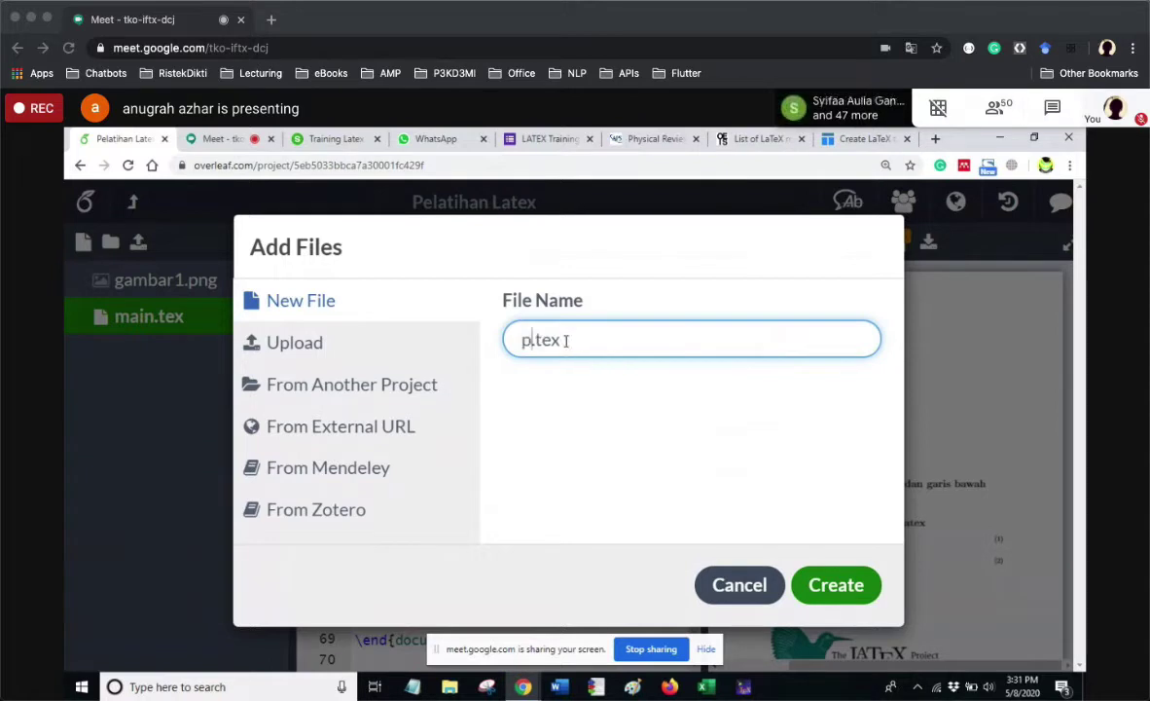
type("staka")
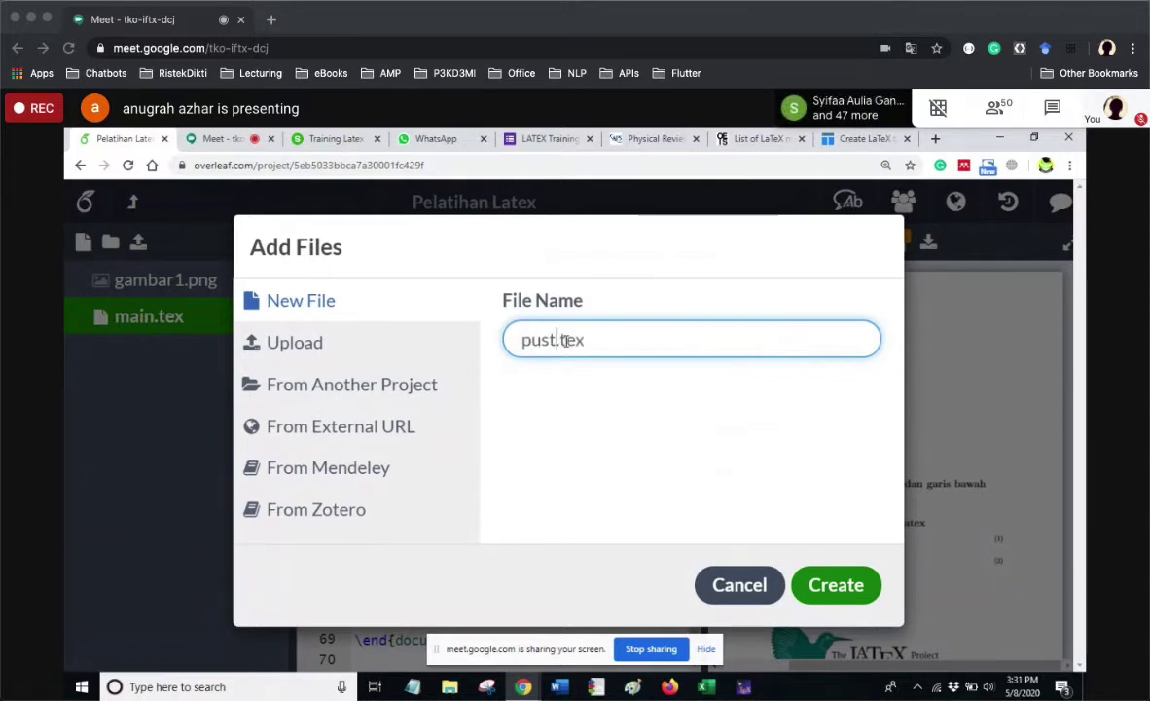
key("shift+End")
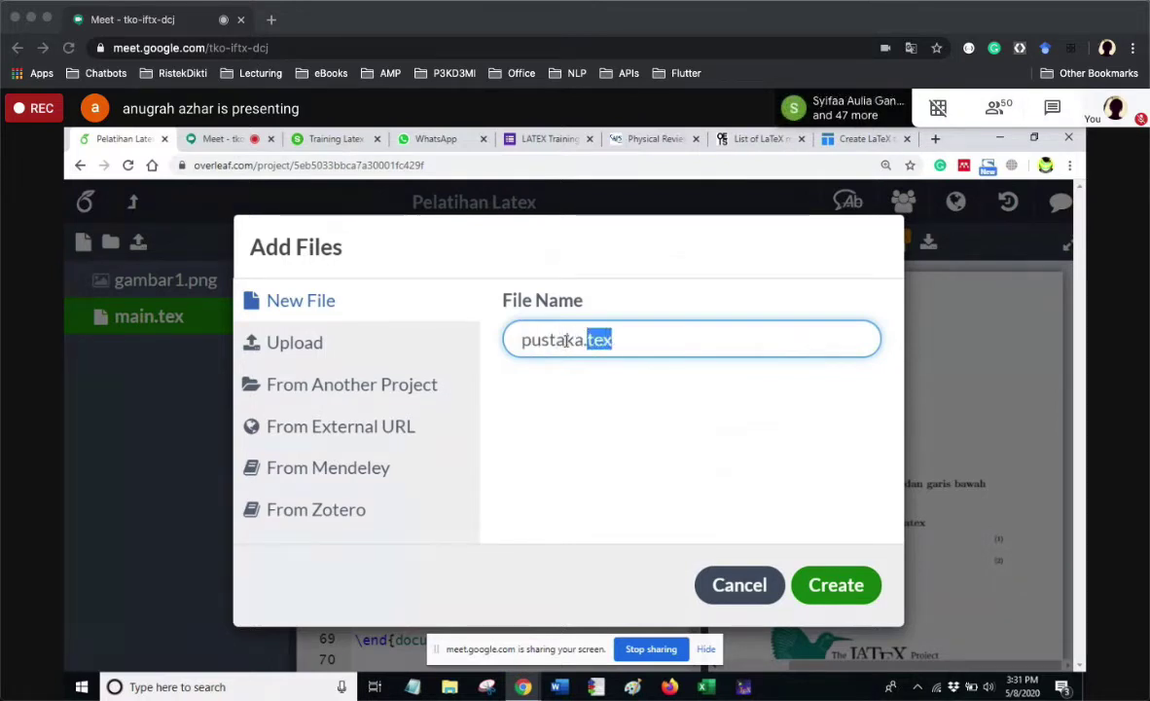
type("bib")
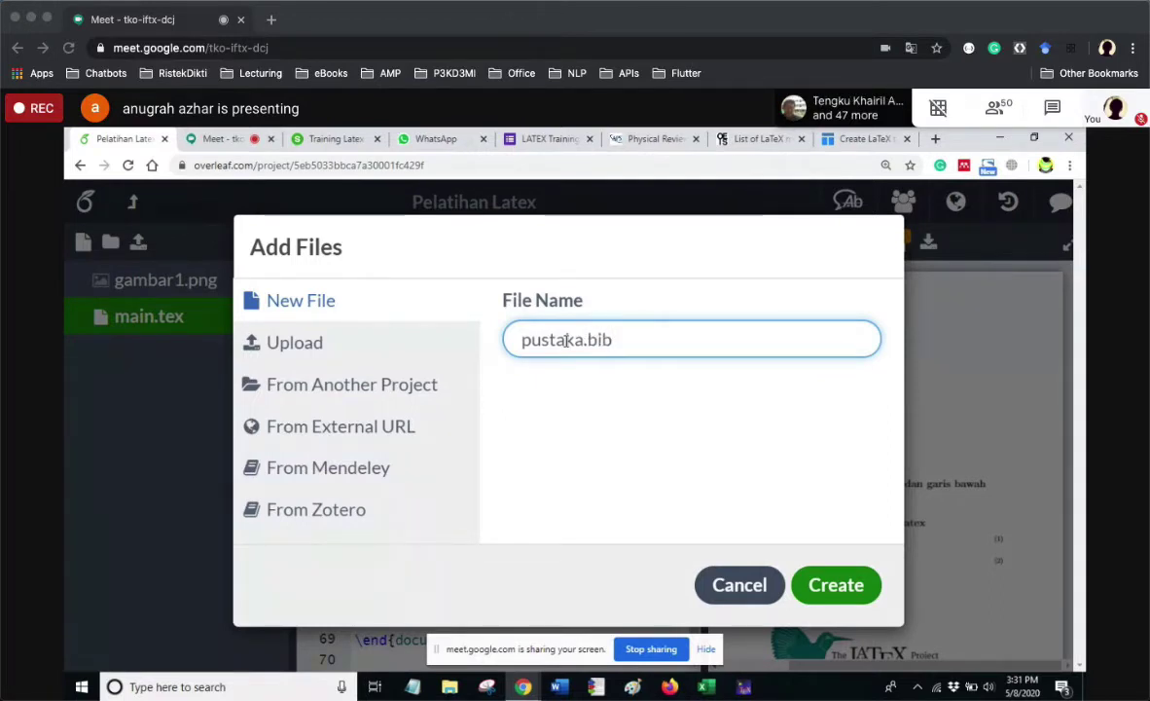
left_click(832, 585)
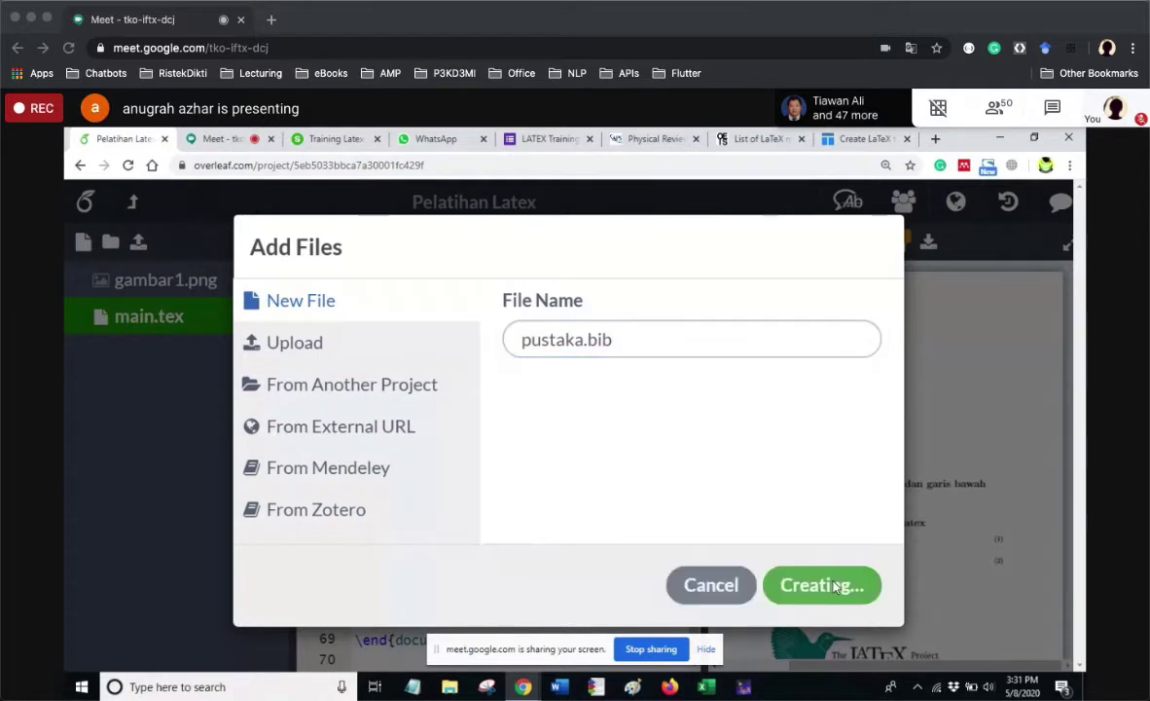
key("super+v")
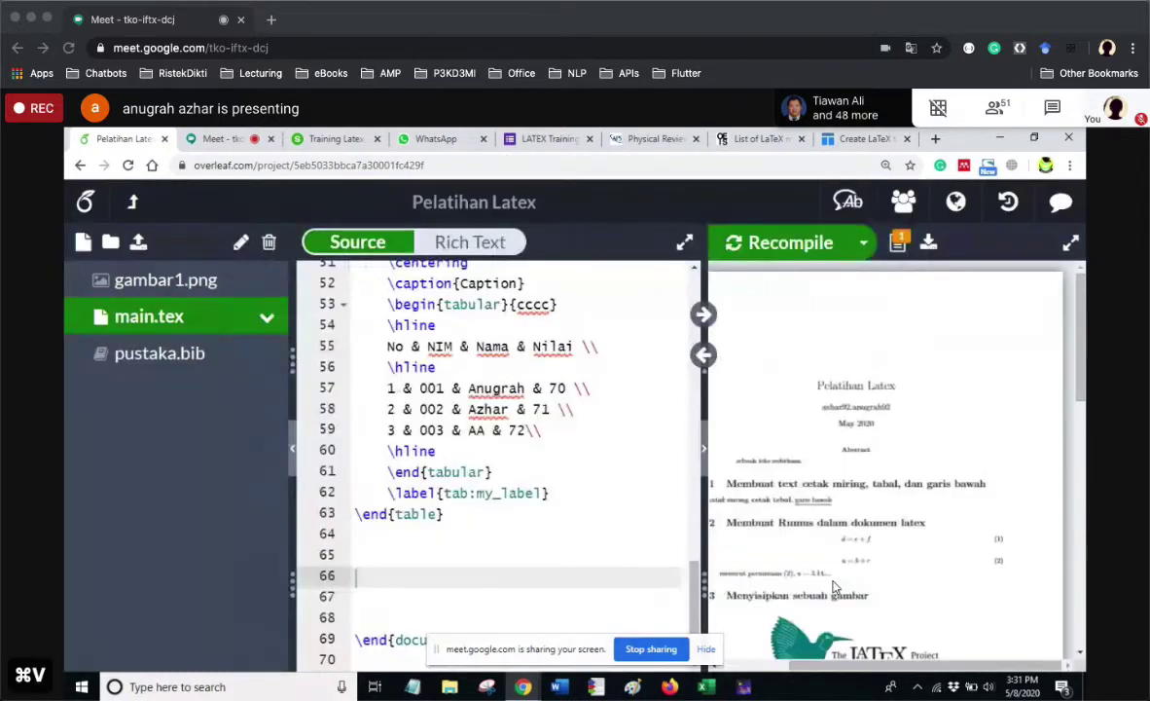
left_click(182, 364)
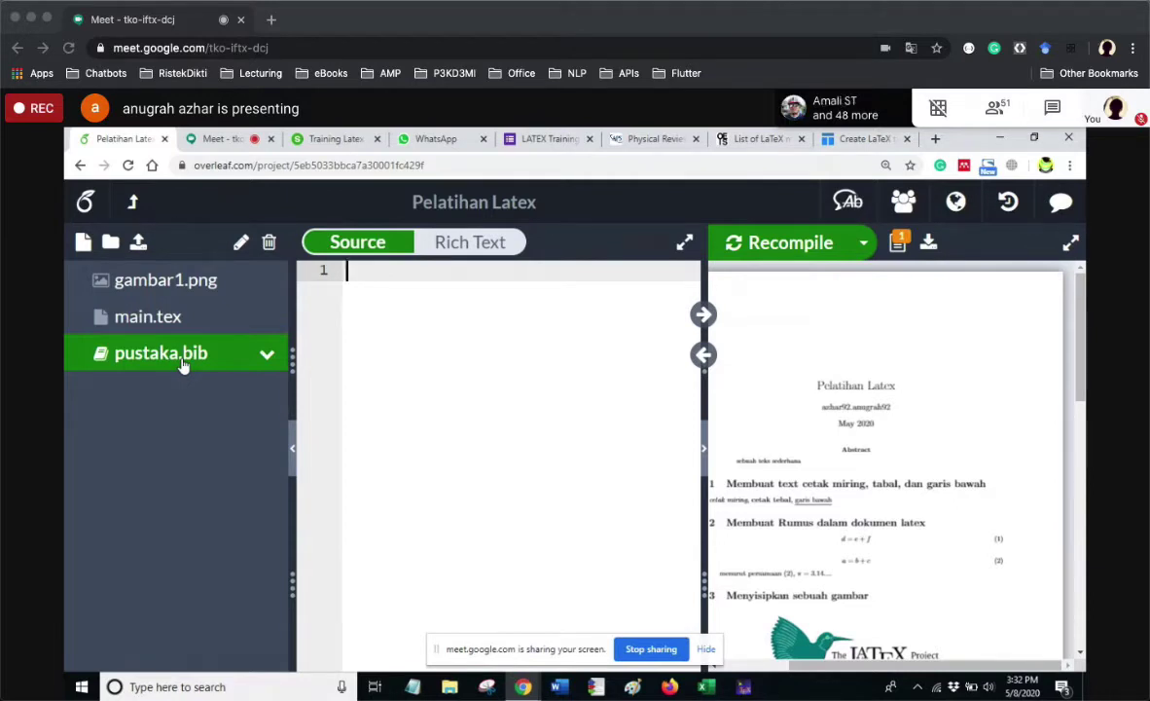
Search the web for physical review b in a new tab and open the Physical Review B journal site.
left_click(936, 140)
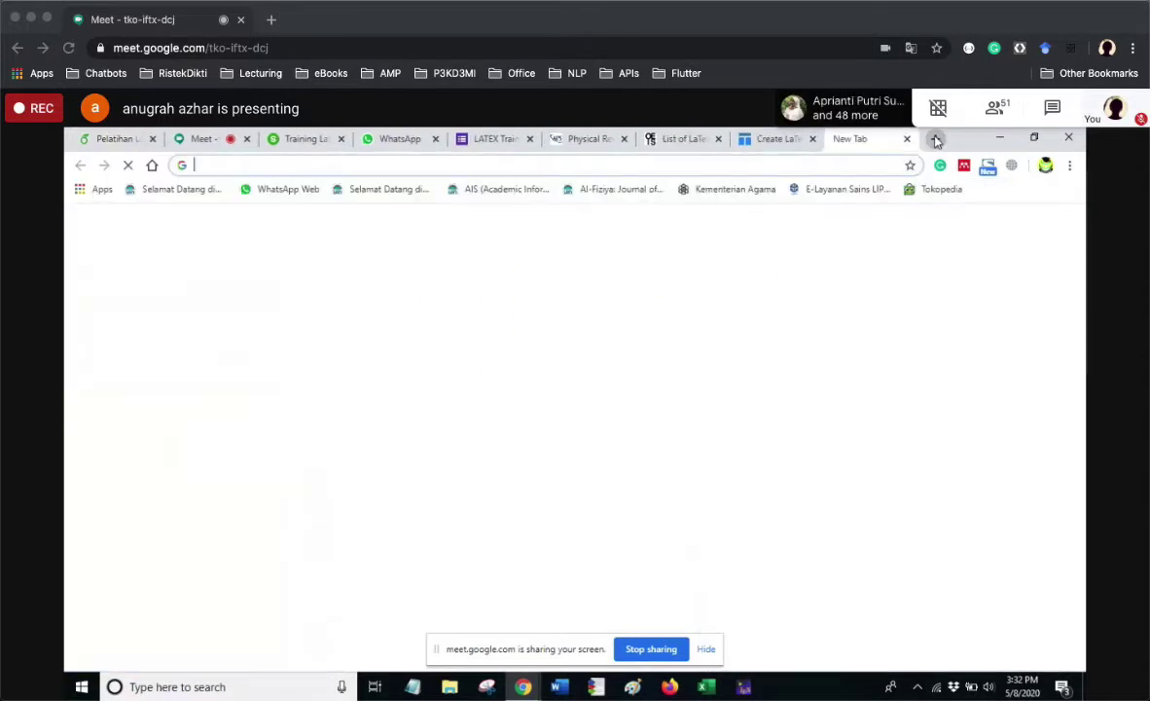
left_click(741, 167)
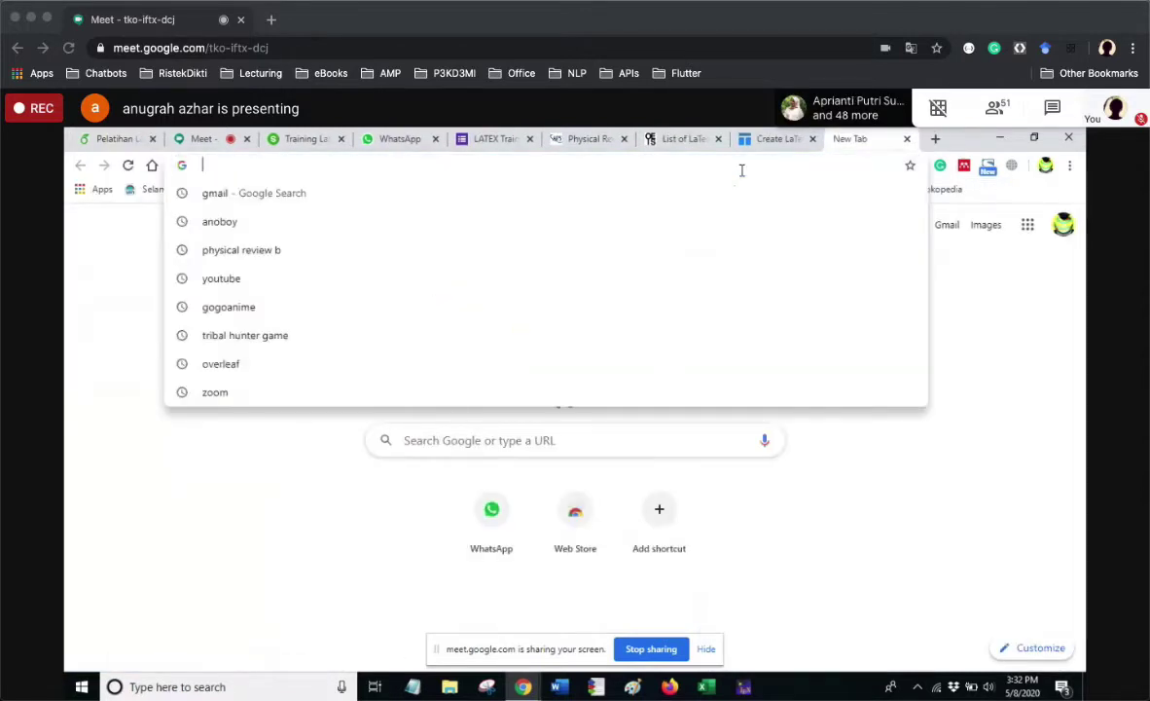
key("Down")
key("Down")
key("Down")
key("Return")
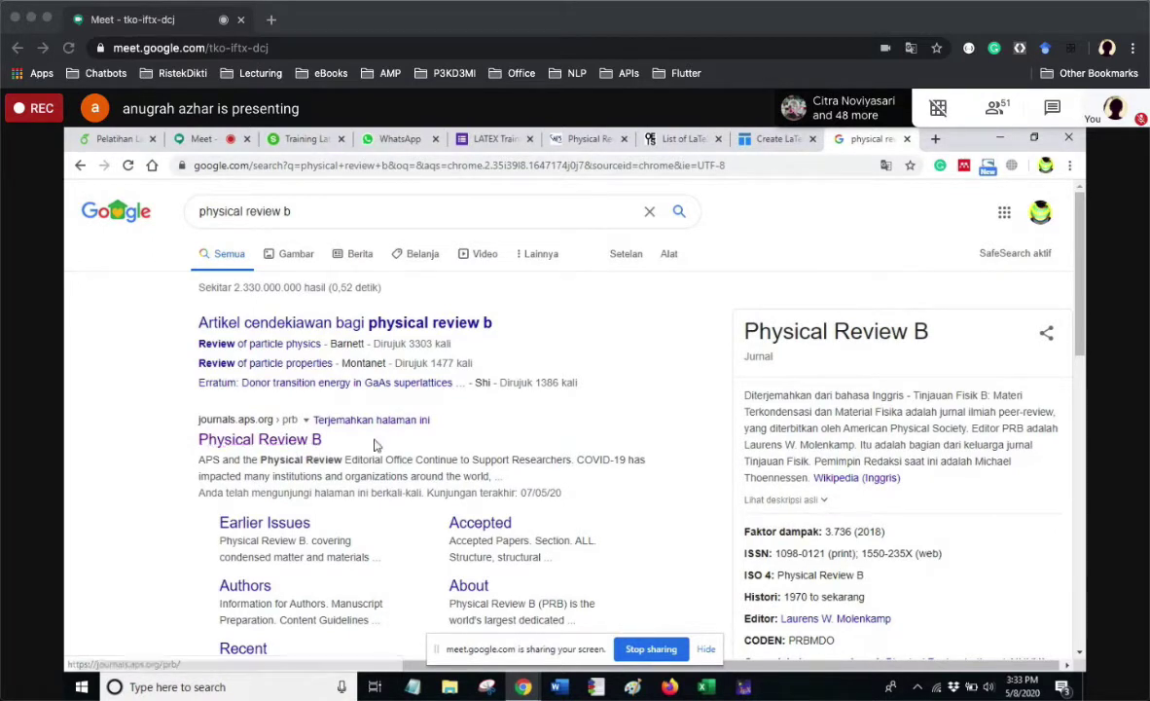
left_click(290, 447)
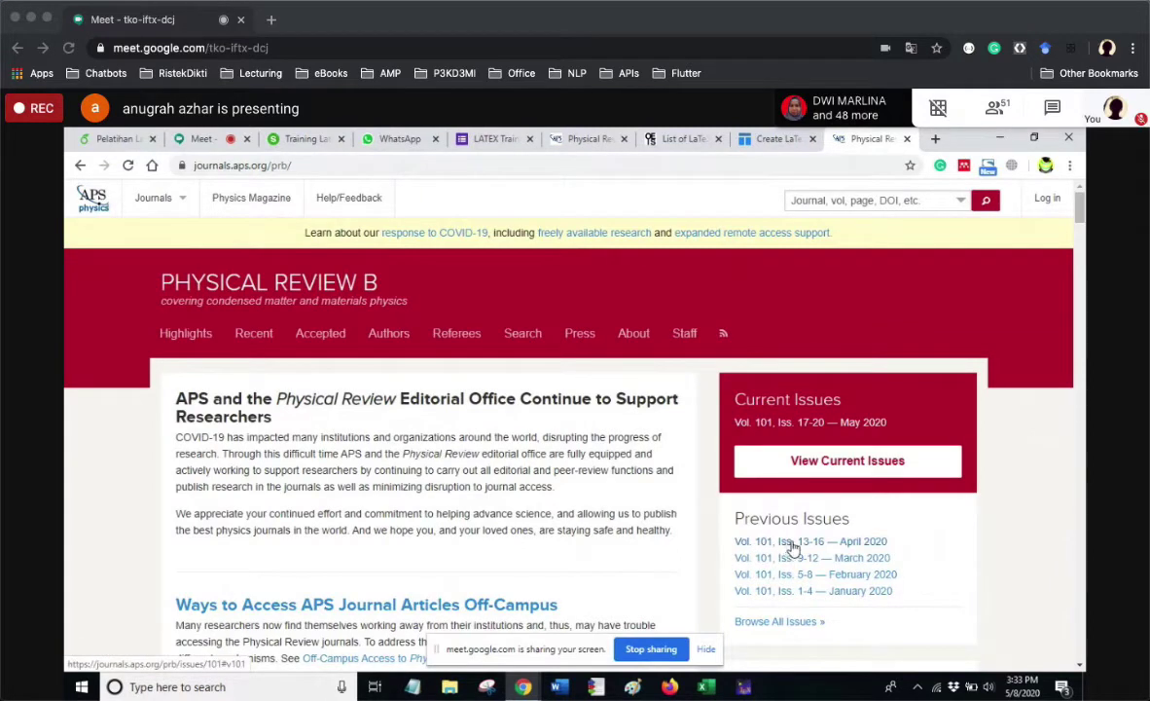
Open Volume 101, Issue 1 of January 2020 from the journal's previous issues.
left_click(791, 545)
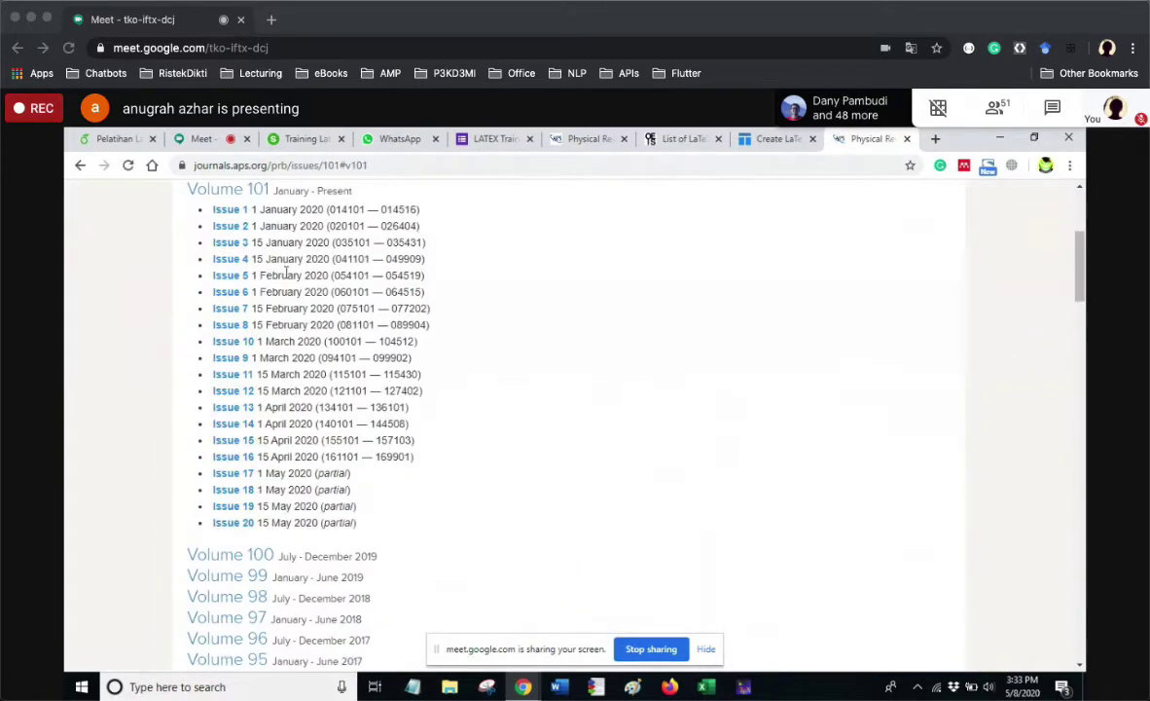
left_click(239, 214)
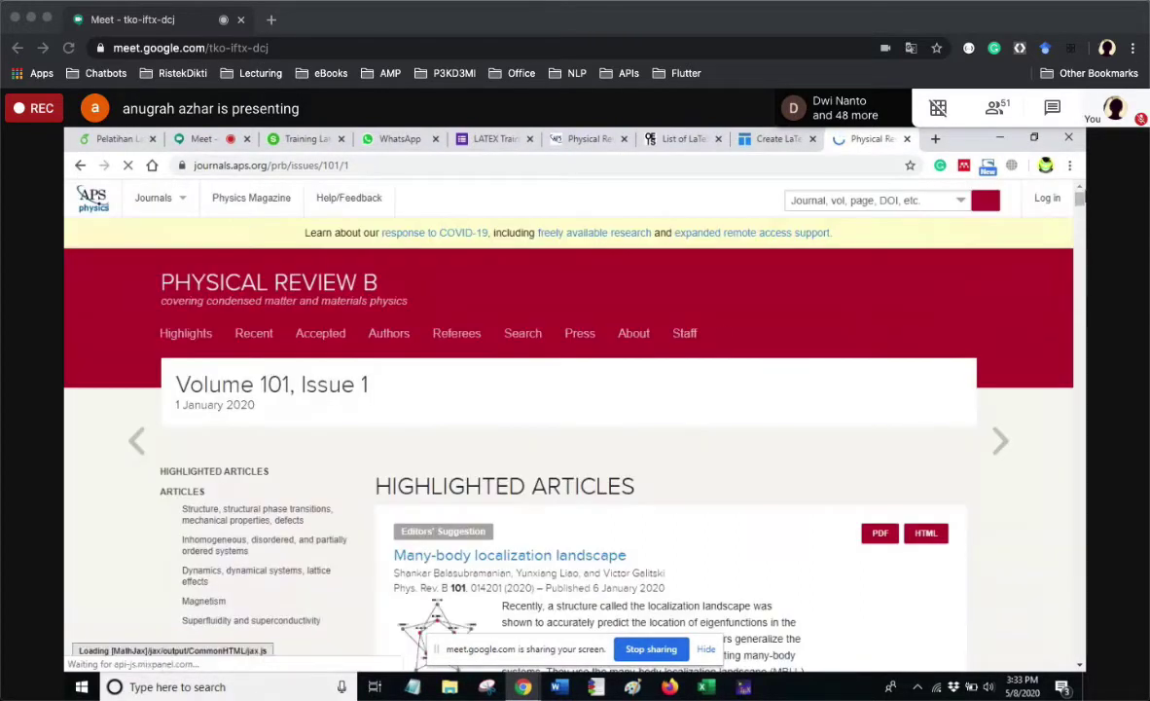
left_click_drag(1079, 198, 1079, 229)
scroll(718, 538, "up", 10)
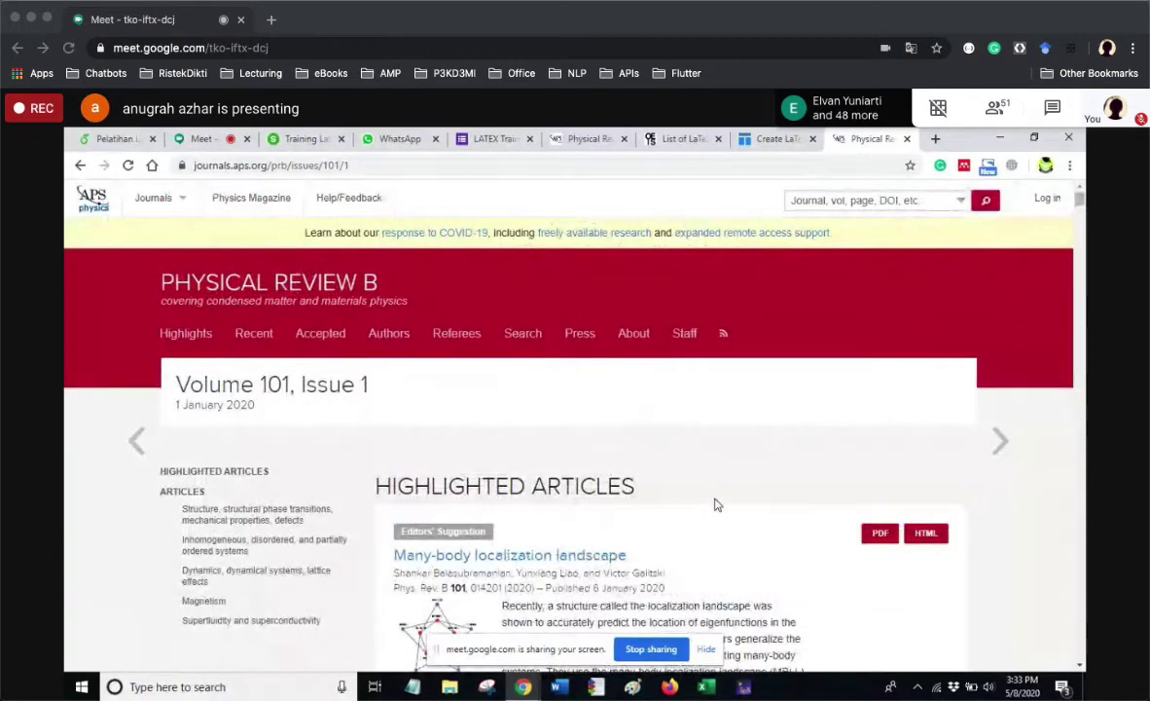
Enlarge the issue page and open the highlighted article Many-body localization landscape.
key("ctrl+plus")
key("ctrl+plus")
key("ctrl+plus")
scroll(717, 503, "down", 2)
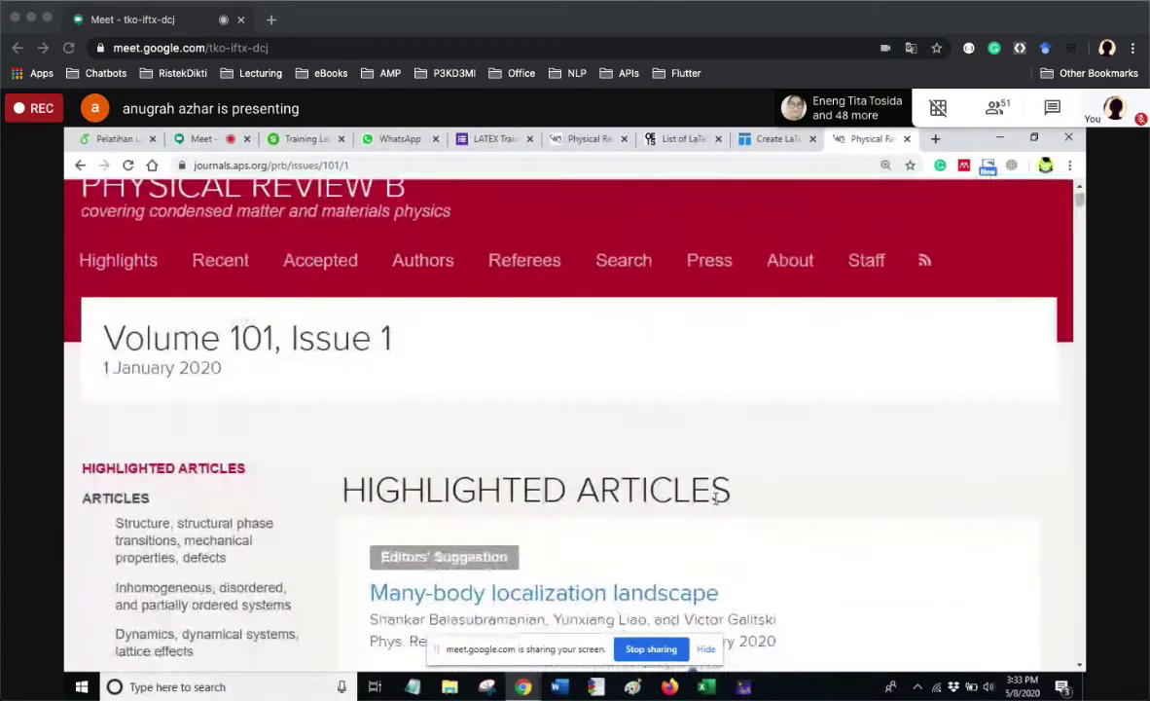
scroll(715, 499, "down", 3)
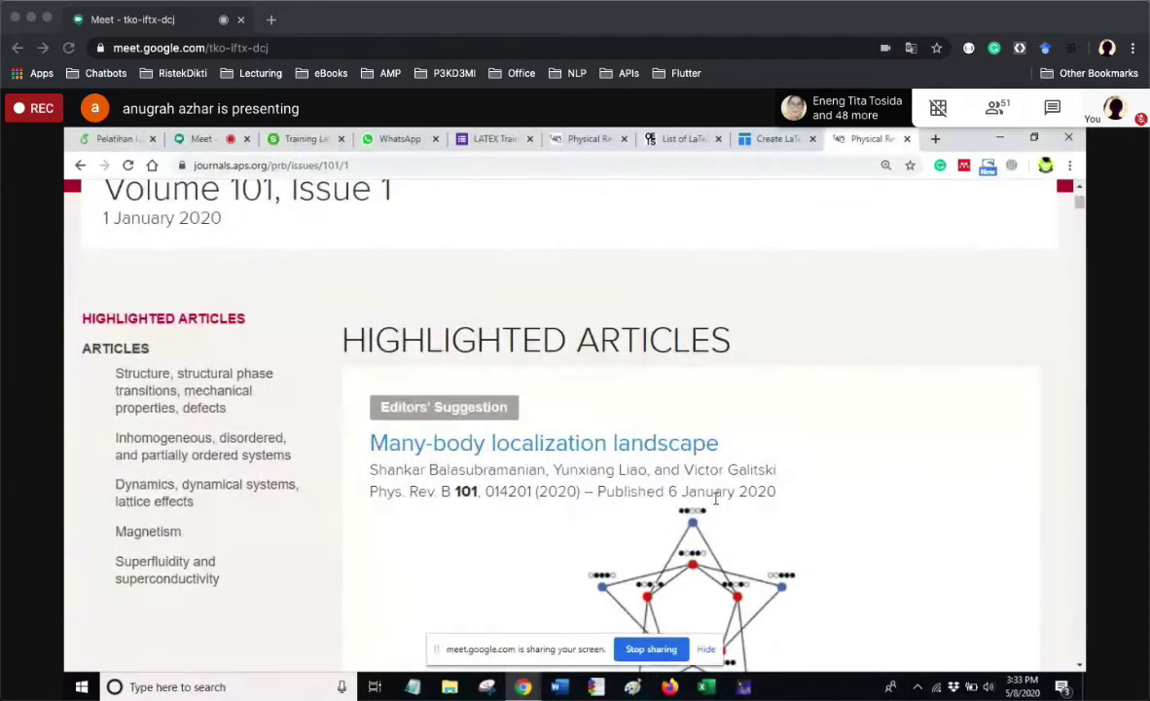
left_click(559, 453)
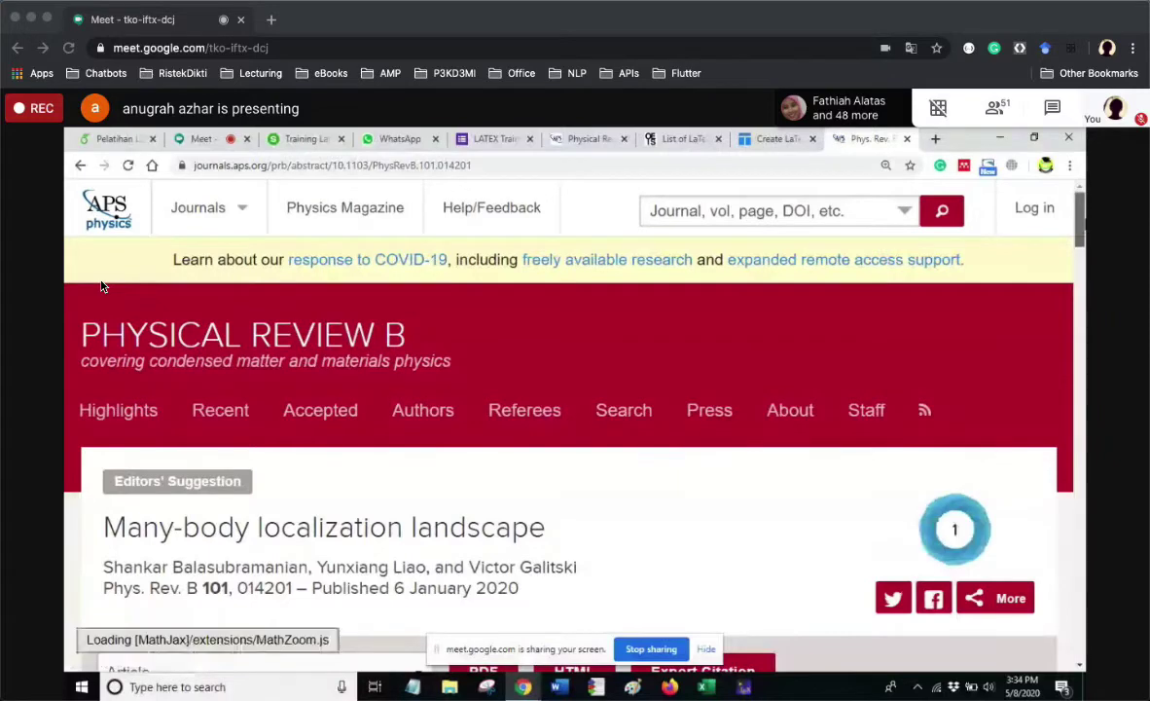
Open the article's citation export in BibTeX format and view the entry.
scroll(102, 286, "down", 3)
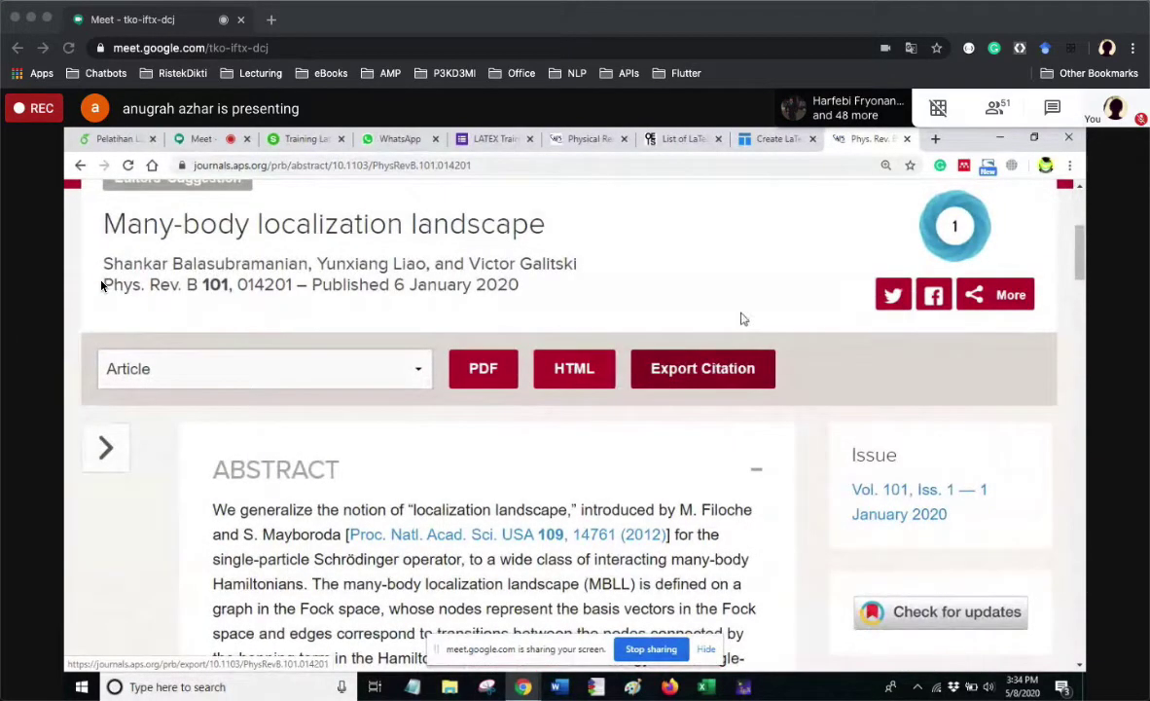
left_click(702, 369)
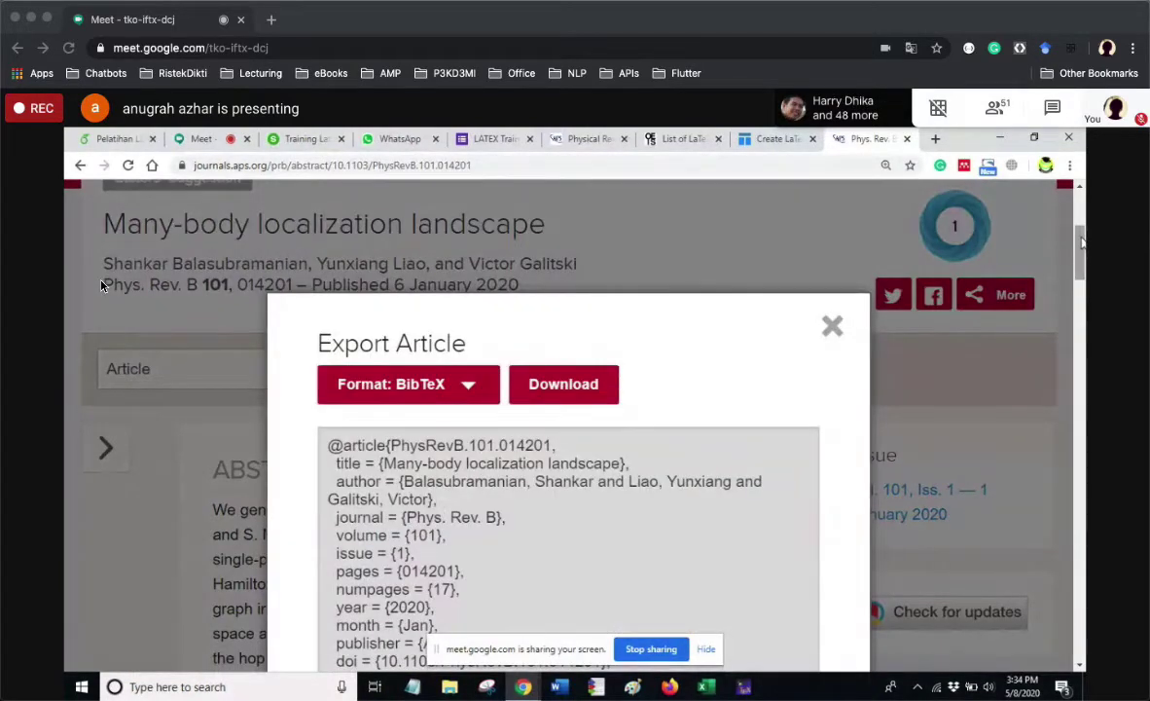
scroll(1080, 261, "down", 3)
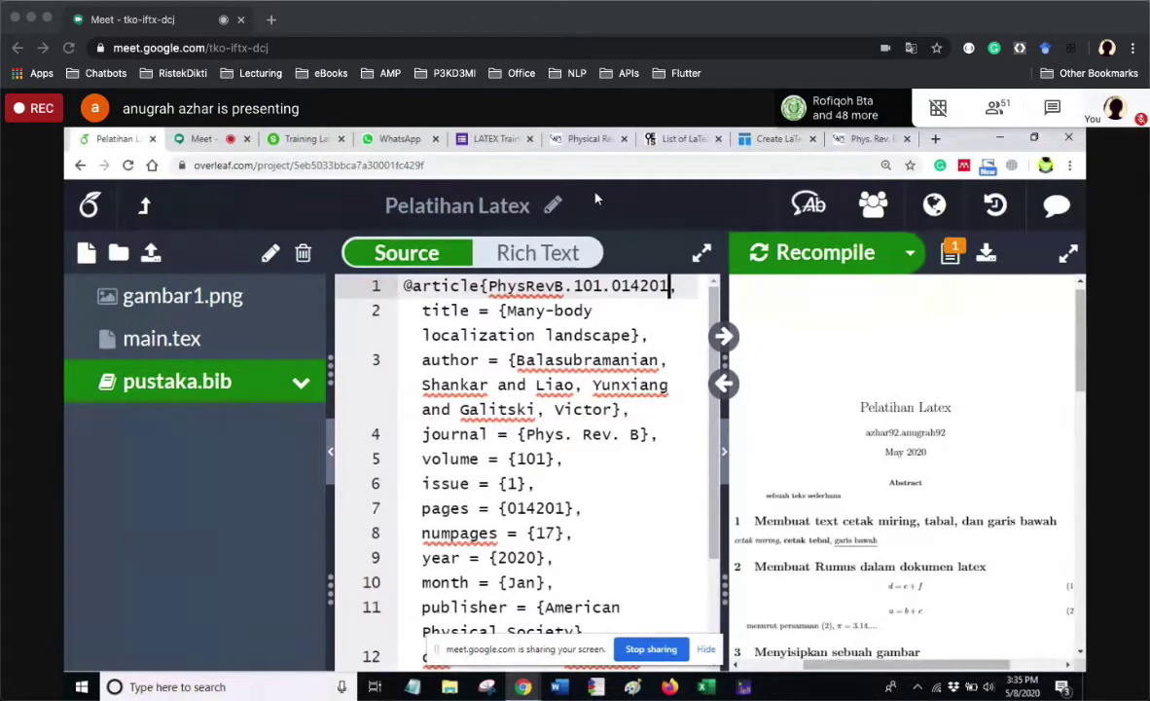
Replace the whole citation key of the article entry in pustaka.bib with Bala.
key("shift+Left")
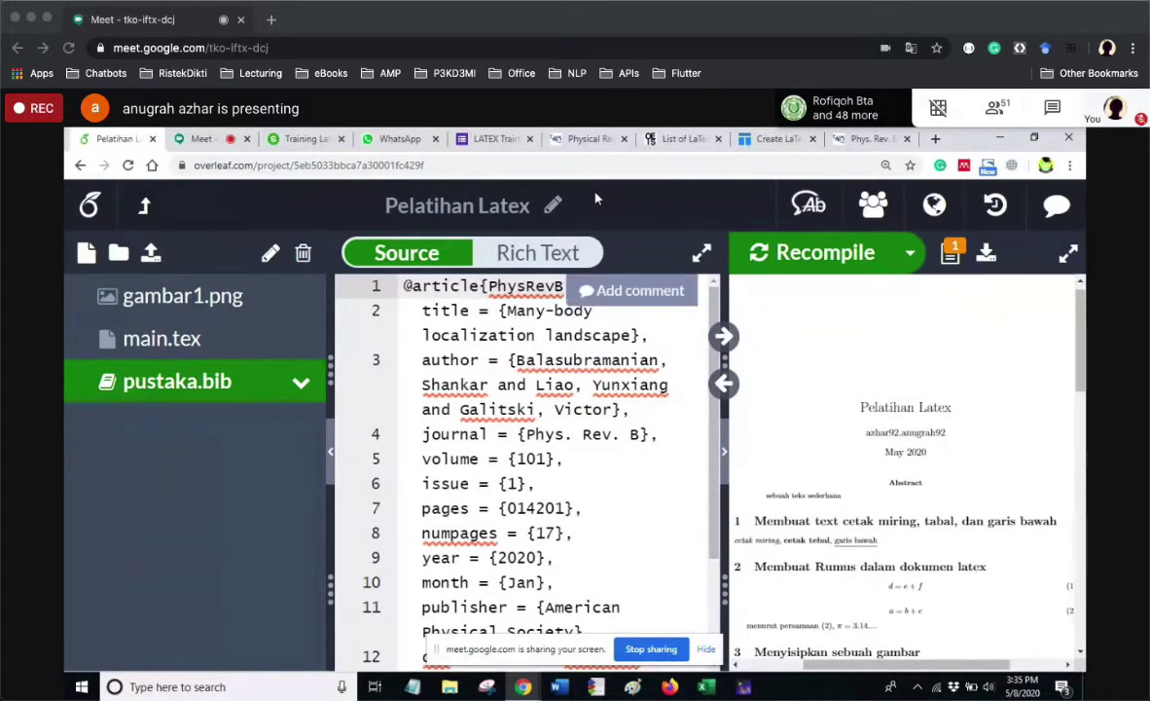
left_click(443, 285)
double_click(492, 286)
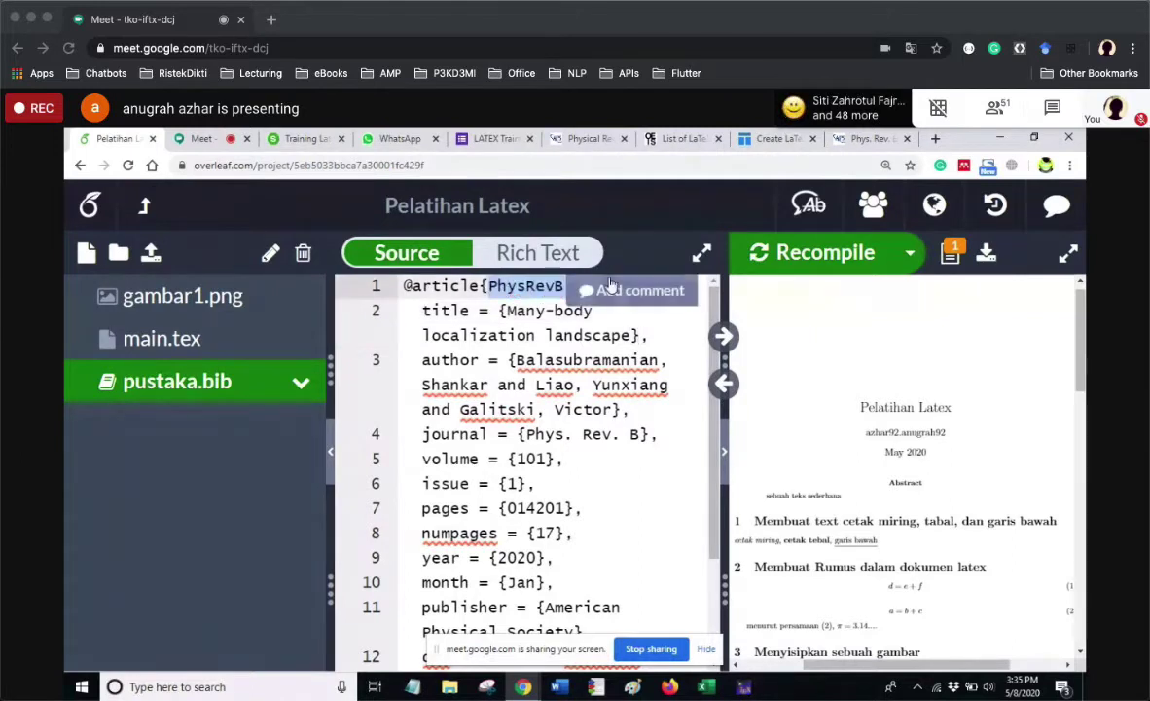
left_click(668, 385)
left_click_drag(669, 286, 491, 285)
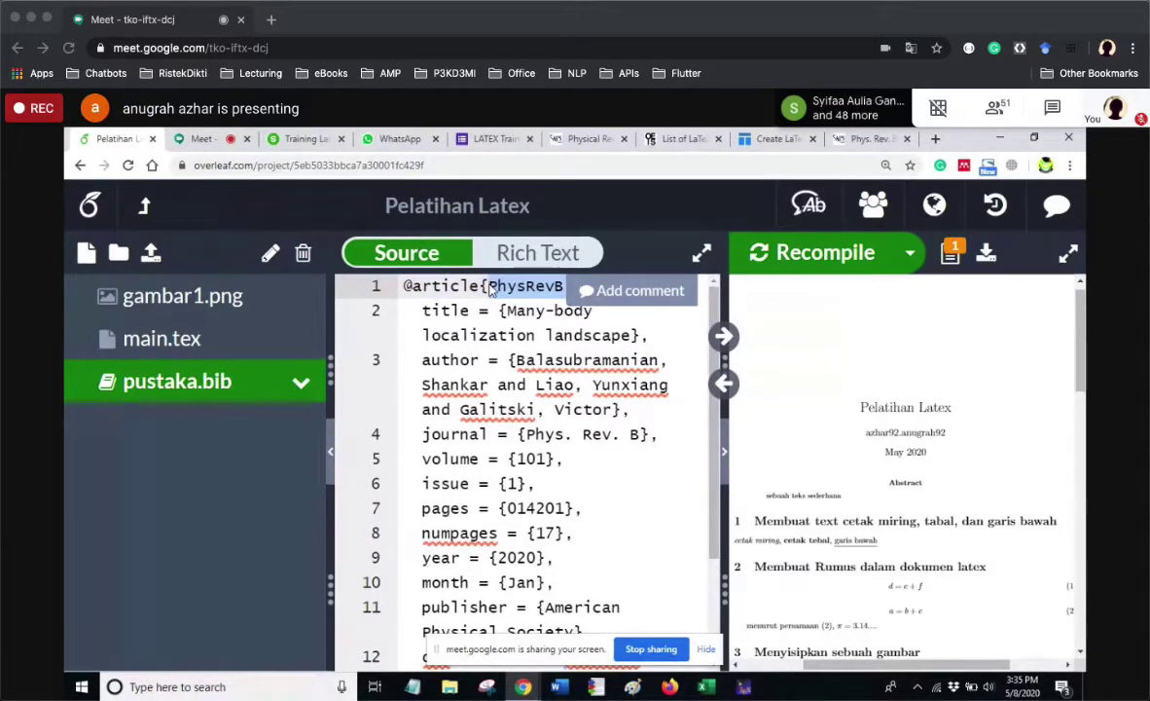
key("BackSpace")
type("Rala")
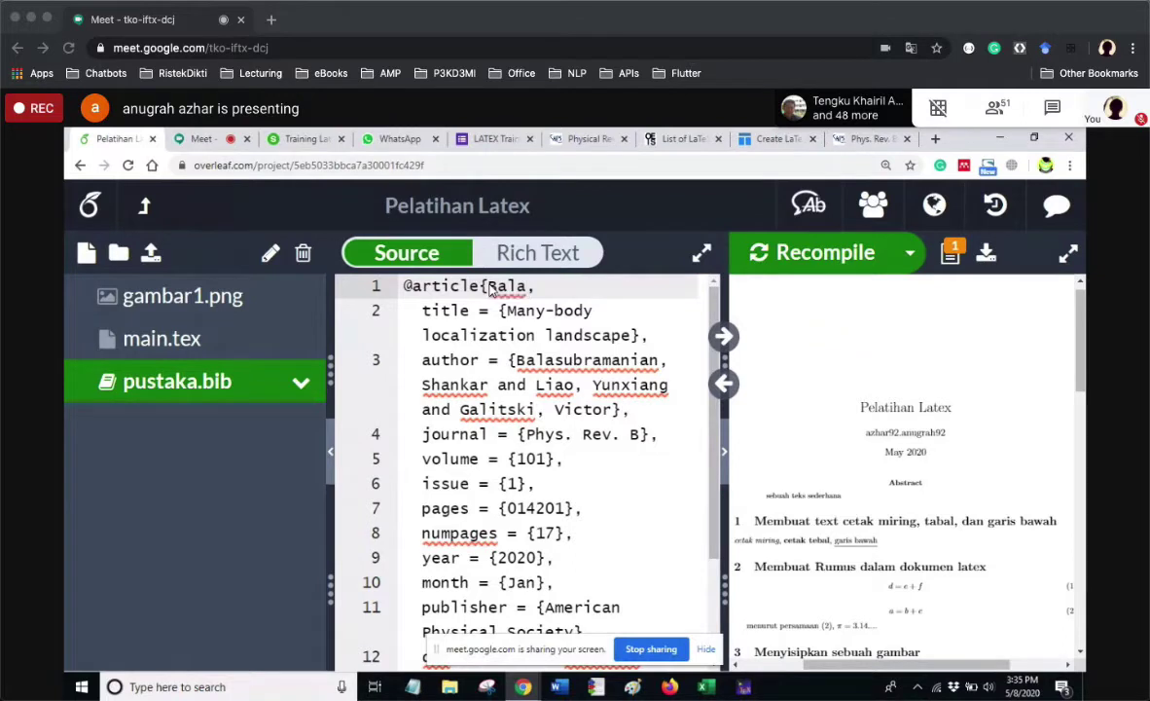
Complete the article entry's citation key in pustaka.bib so it reads Bala2020, followed by a comma.
type("2020")
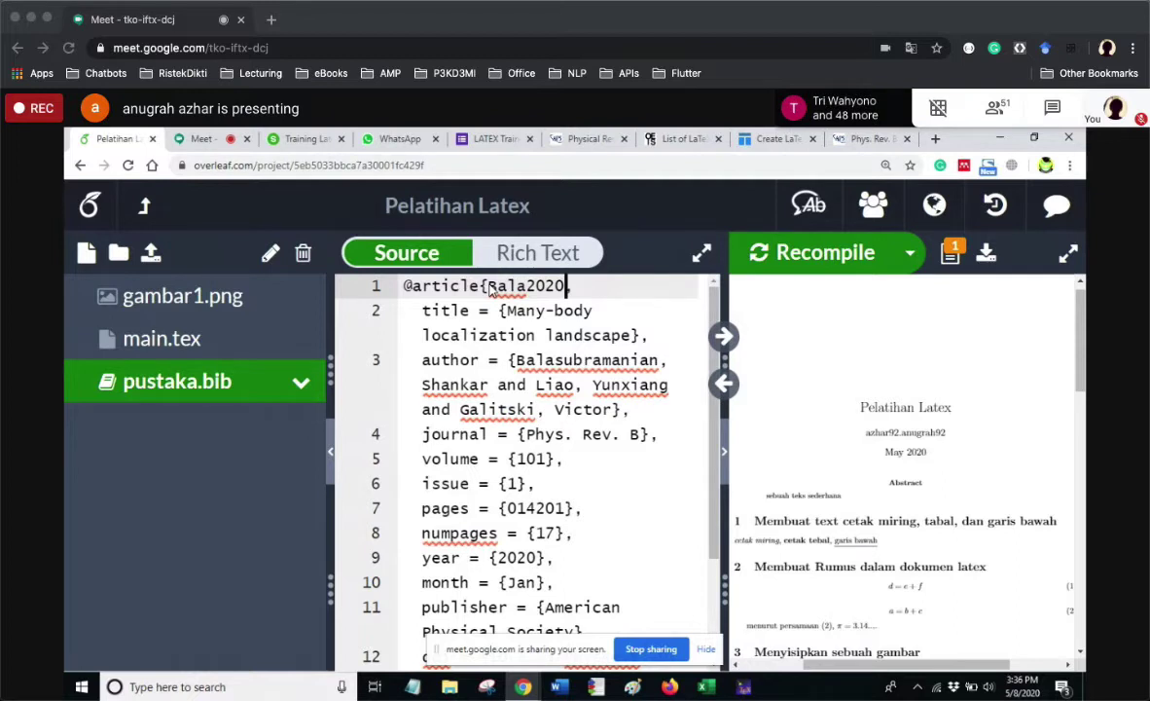
key("super+s")
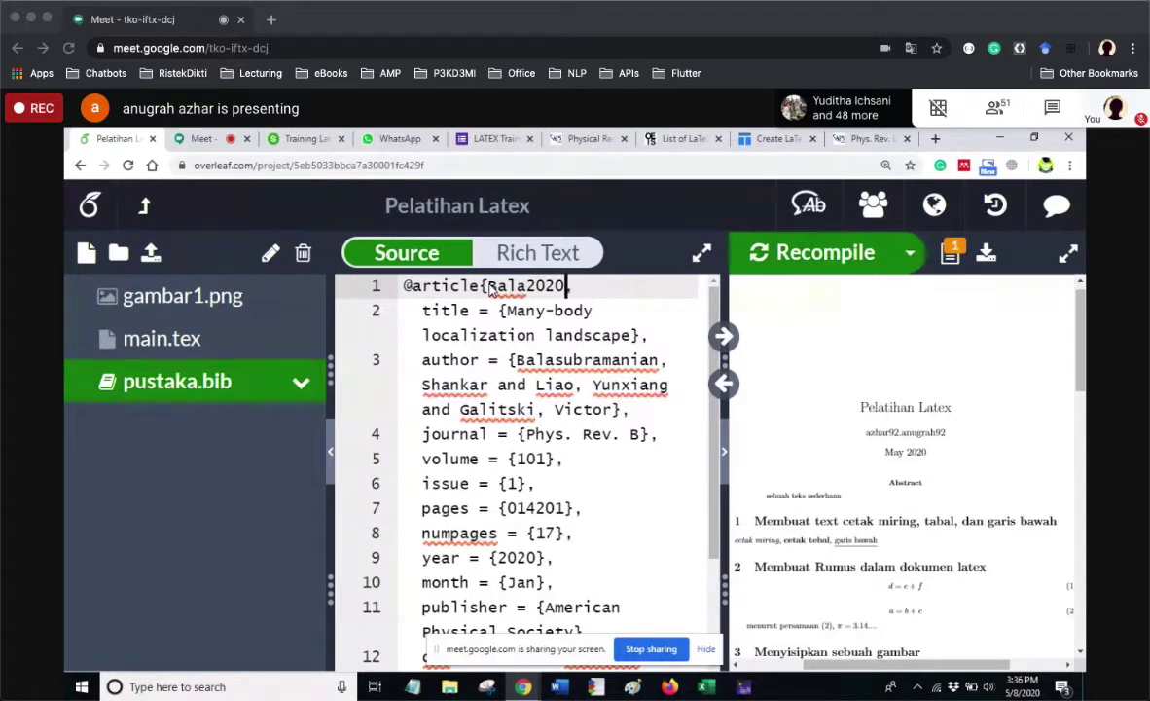
type(",")
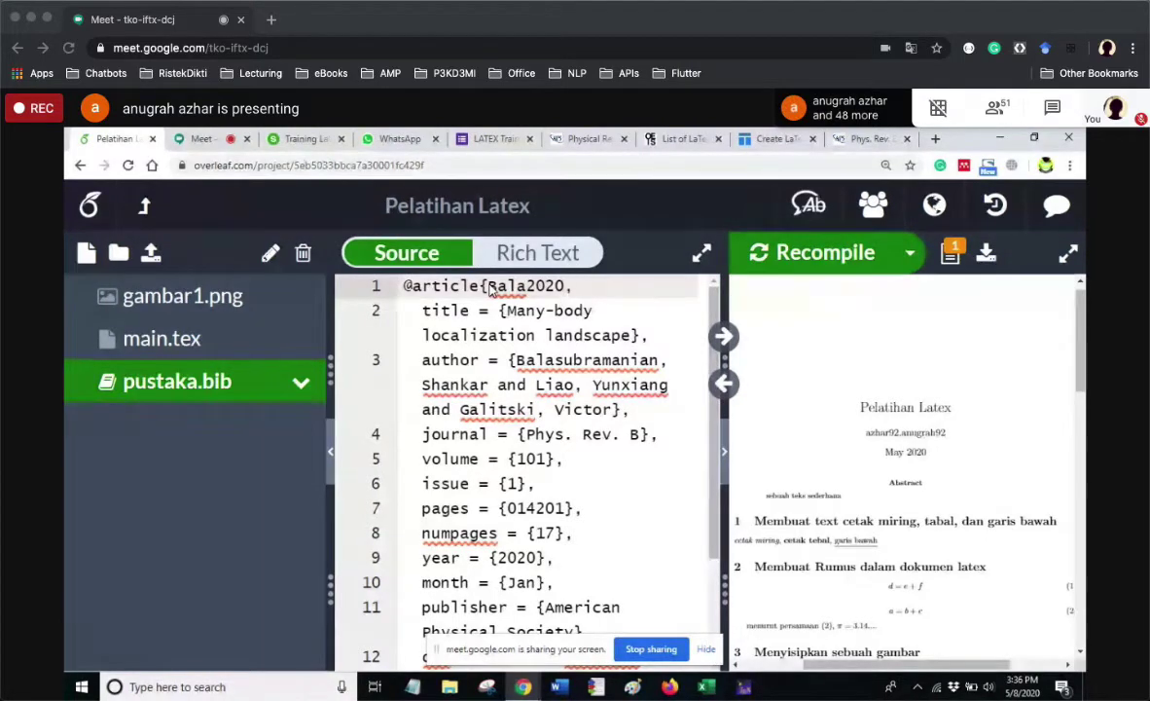
left_click_drag(488, 287, 498, 286)
type("B")
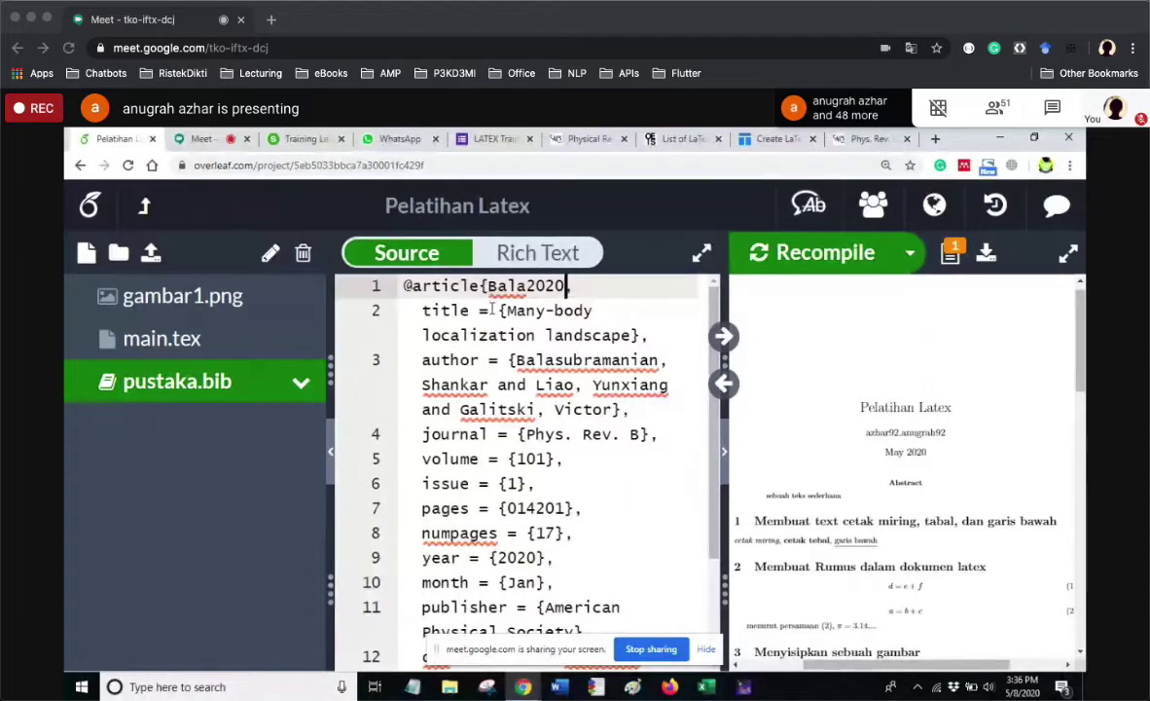
Add \bibliography{pustaka} on line 65 of main.tex, below the table, and start a new line after it.
left_click(229, 350)
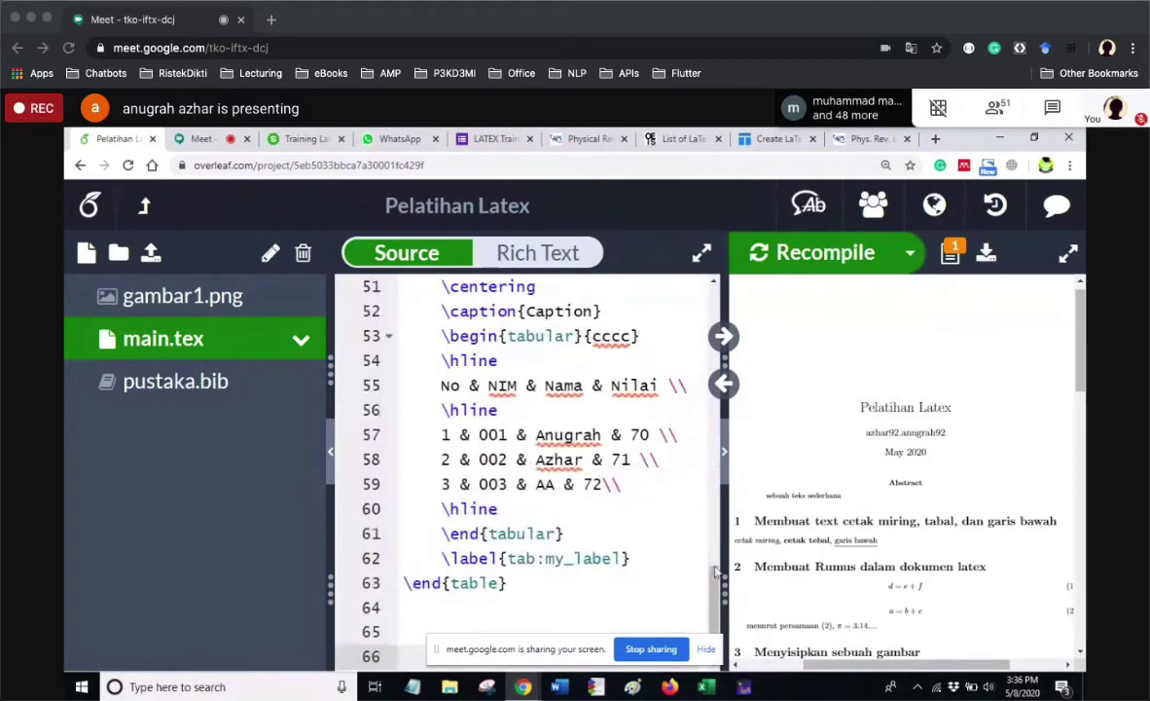
scroll(716, 582, "down", 2)
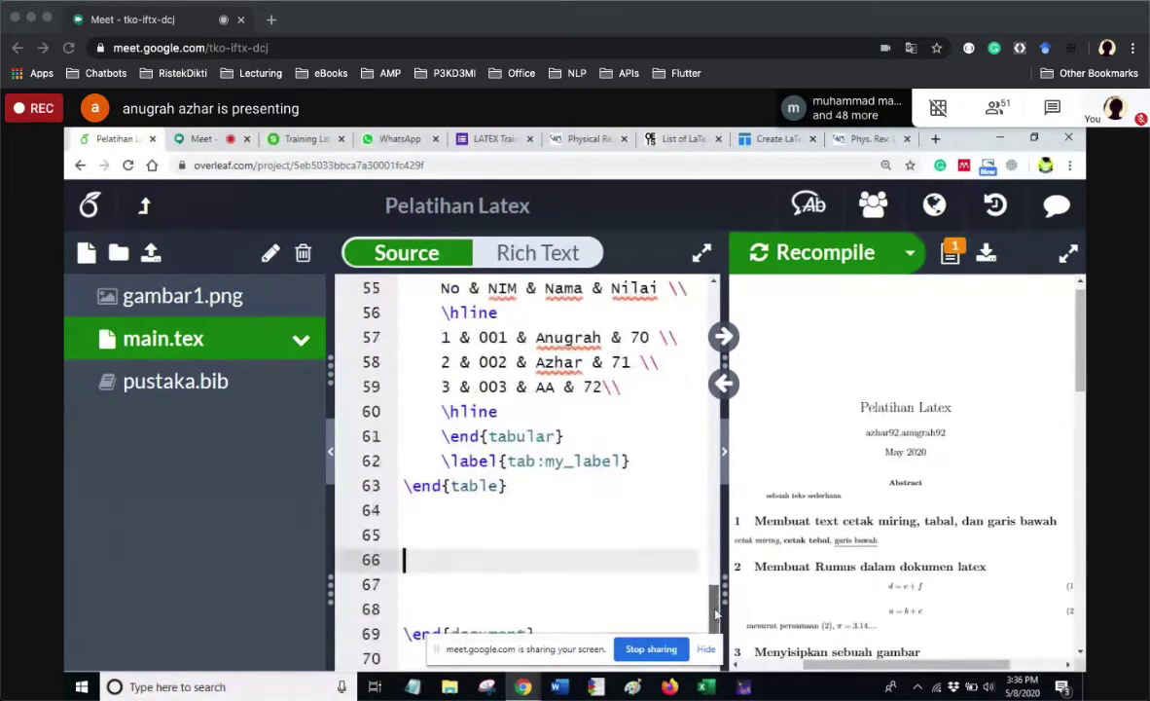
left_click(472, 539)
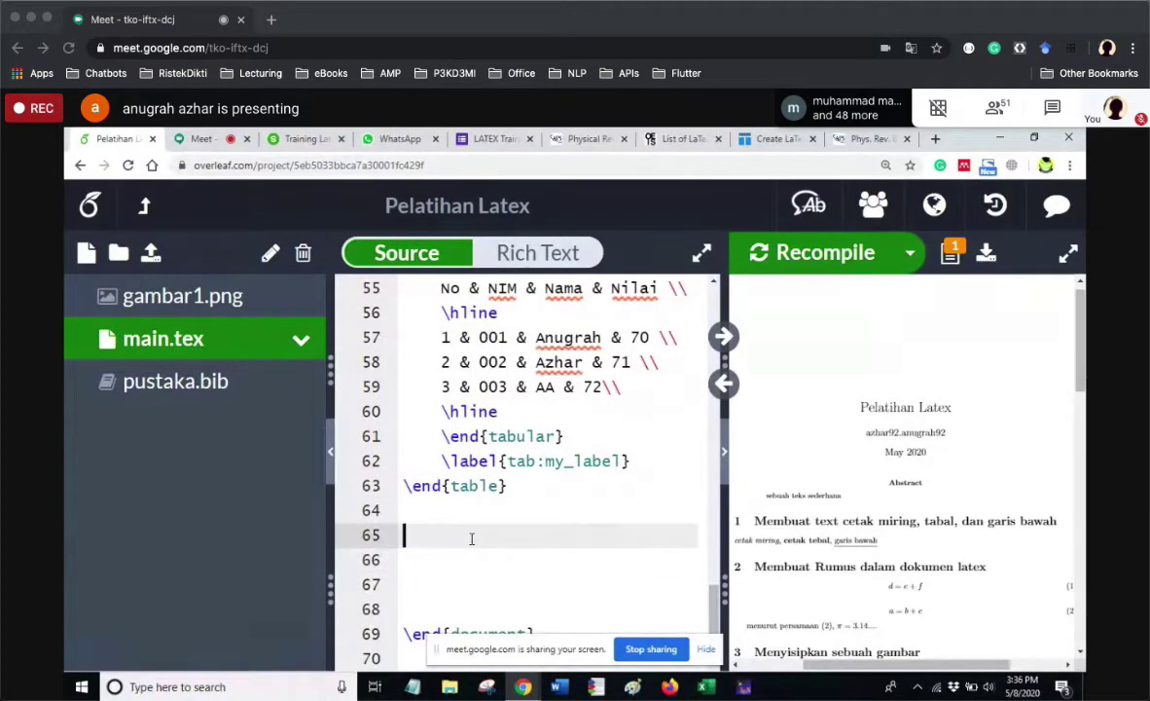
type("\\")
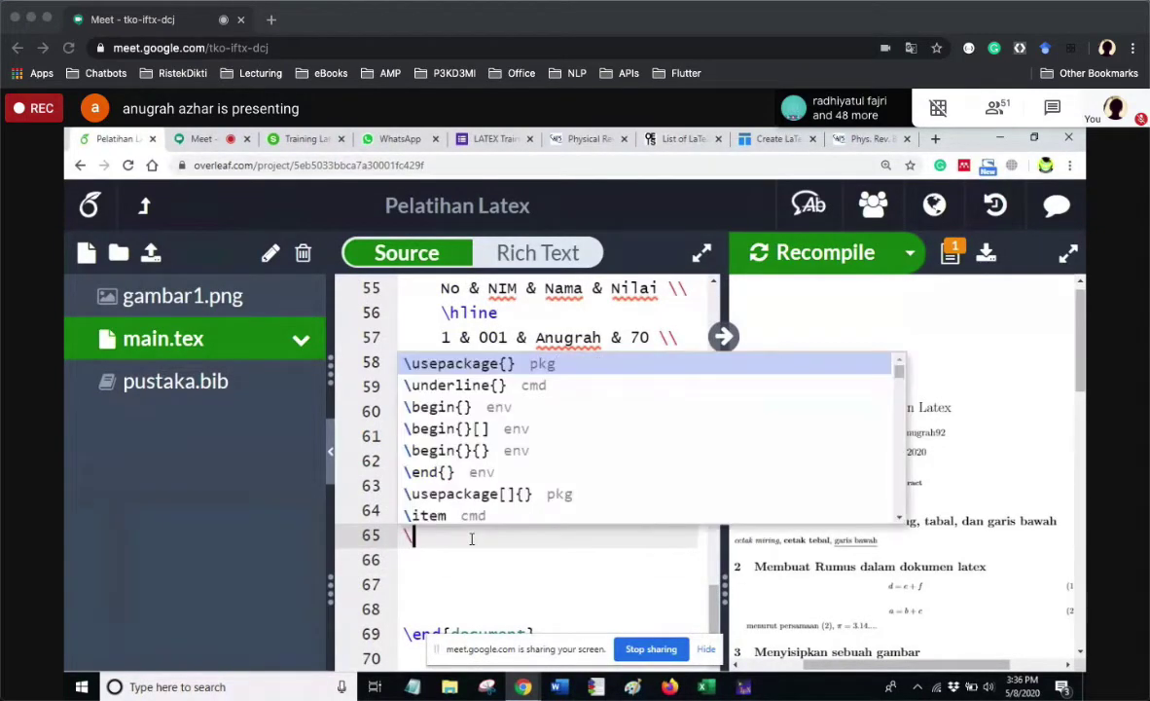
type("bibi")
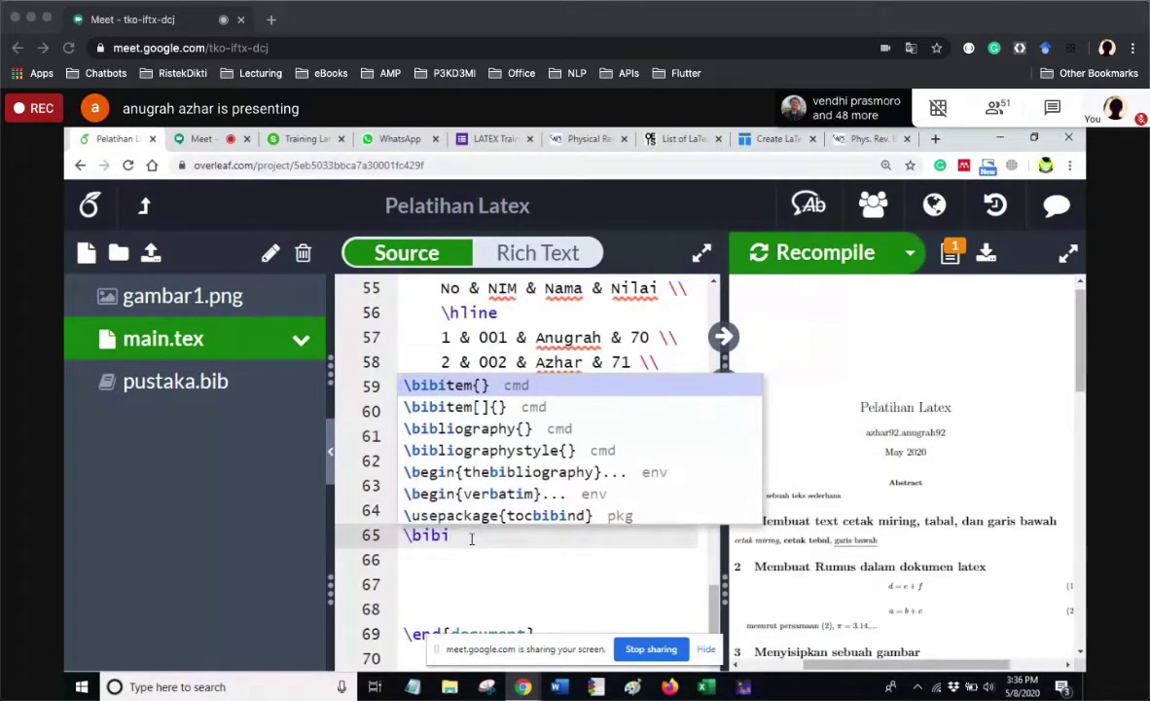
key("Down")
key("Down")
key("Return")
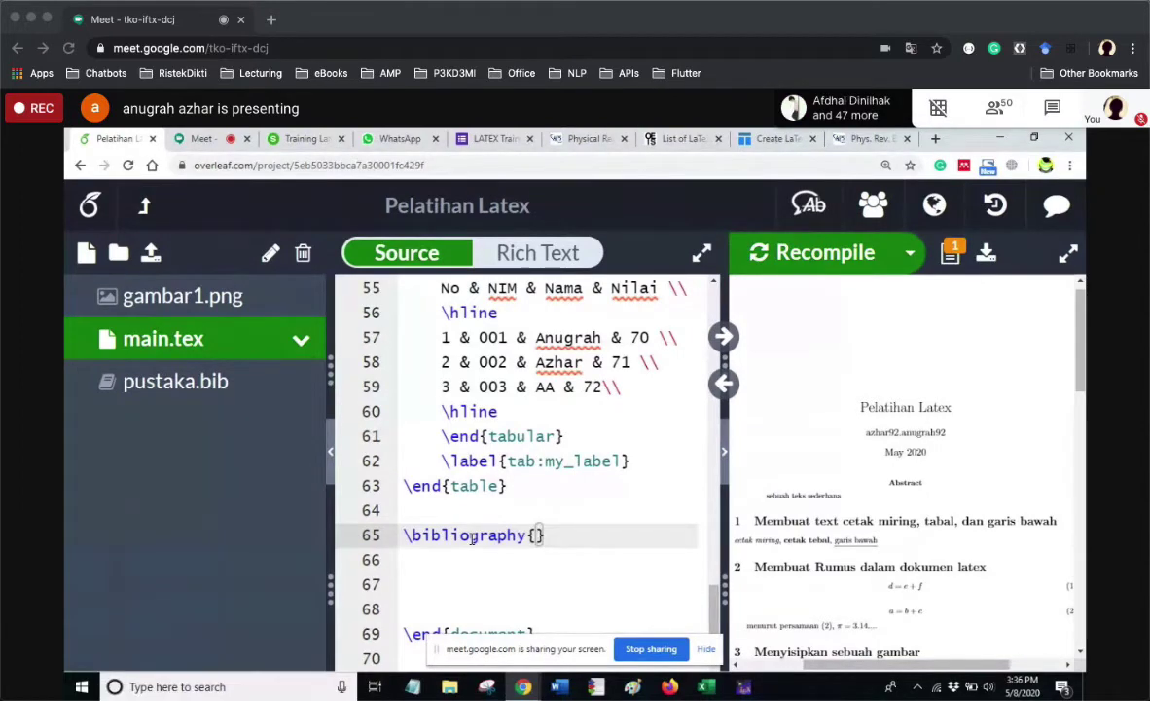
key("super+s")
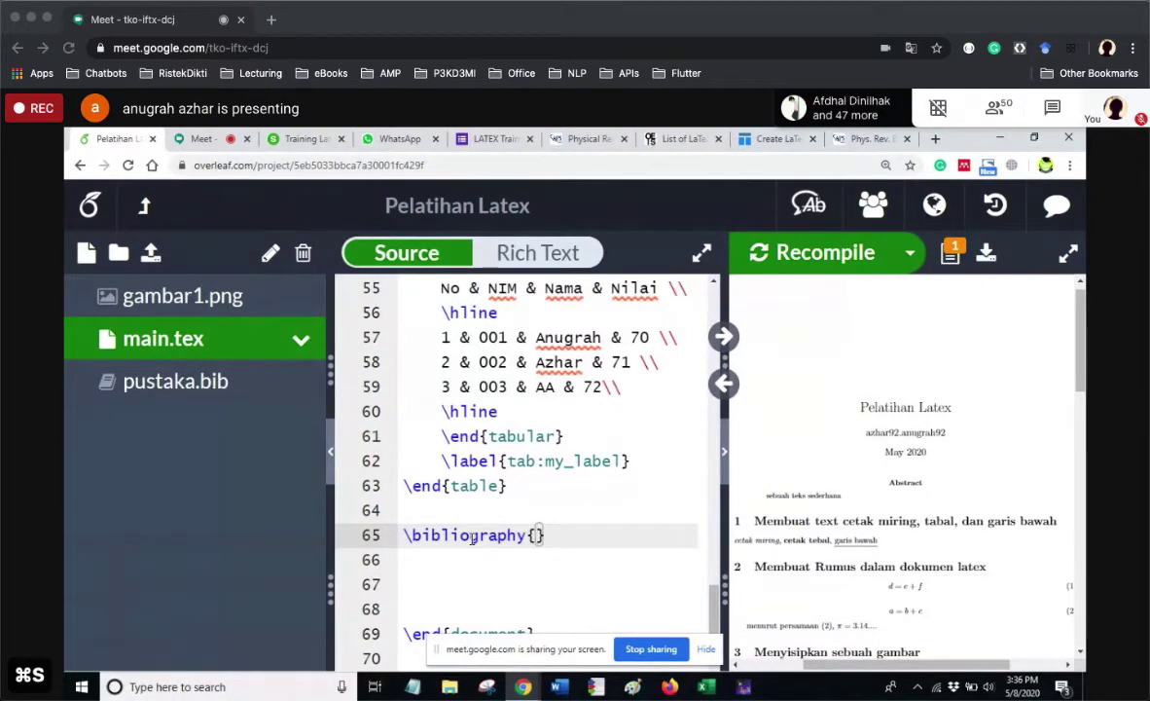
type("pustaka")
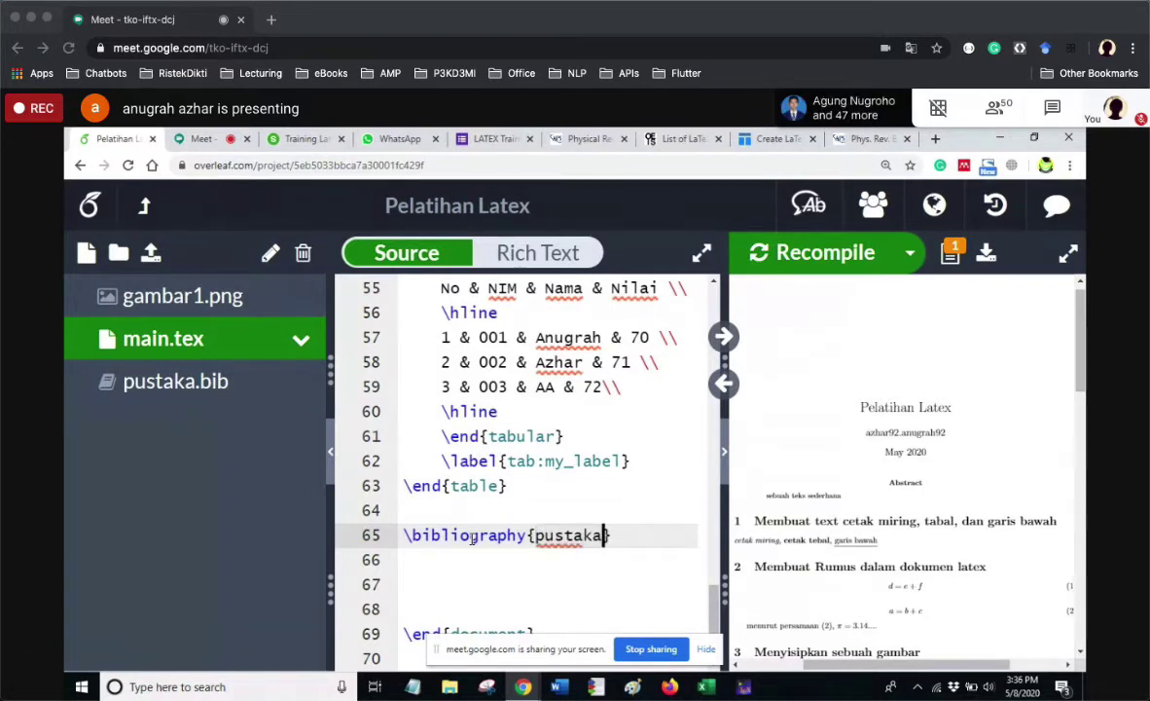
key("Right")
key("Return")
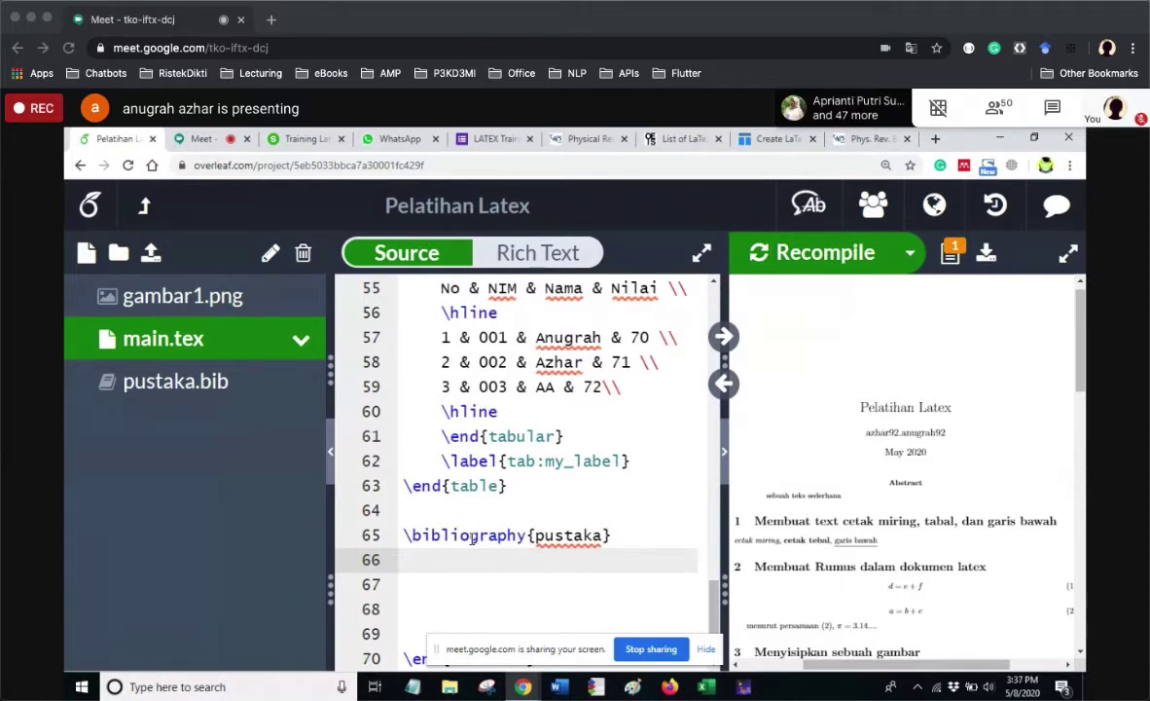
Insert \bibliographystyle{ieeetr} on the line below the \bibliography command.
type("\\bib")
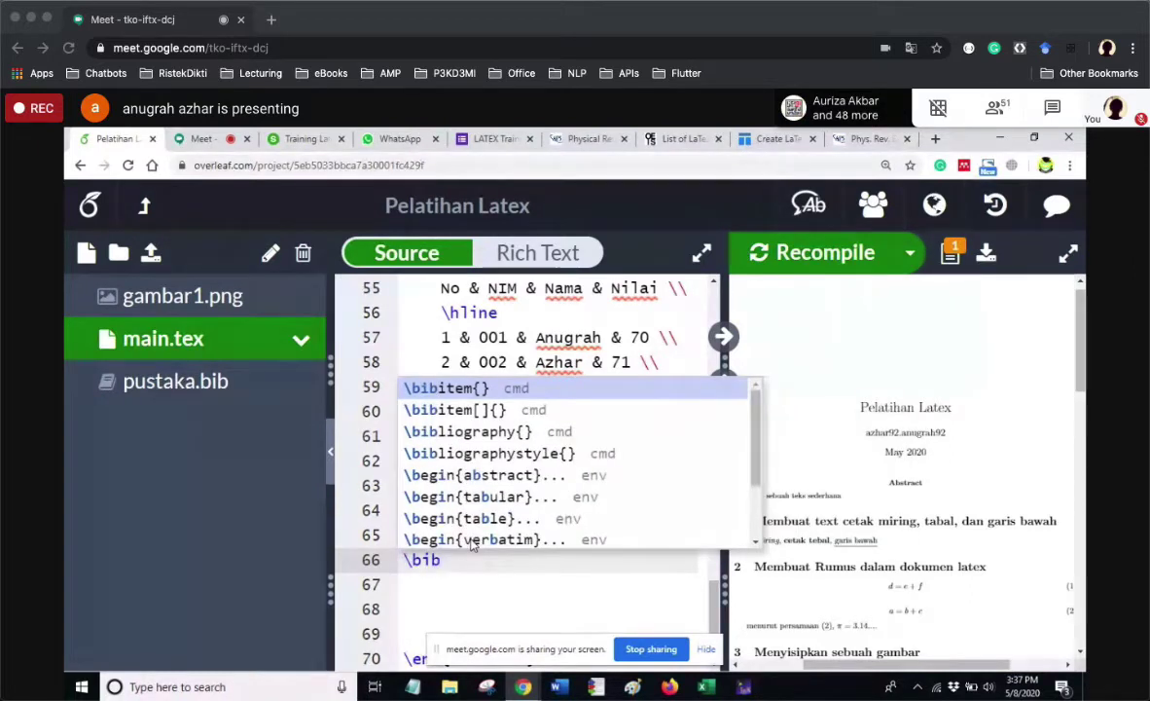
key("Down")
key("Down")
key("Down")
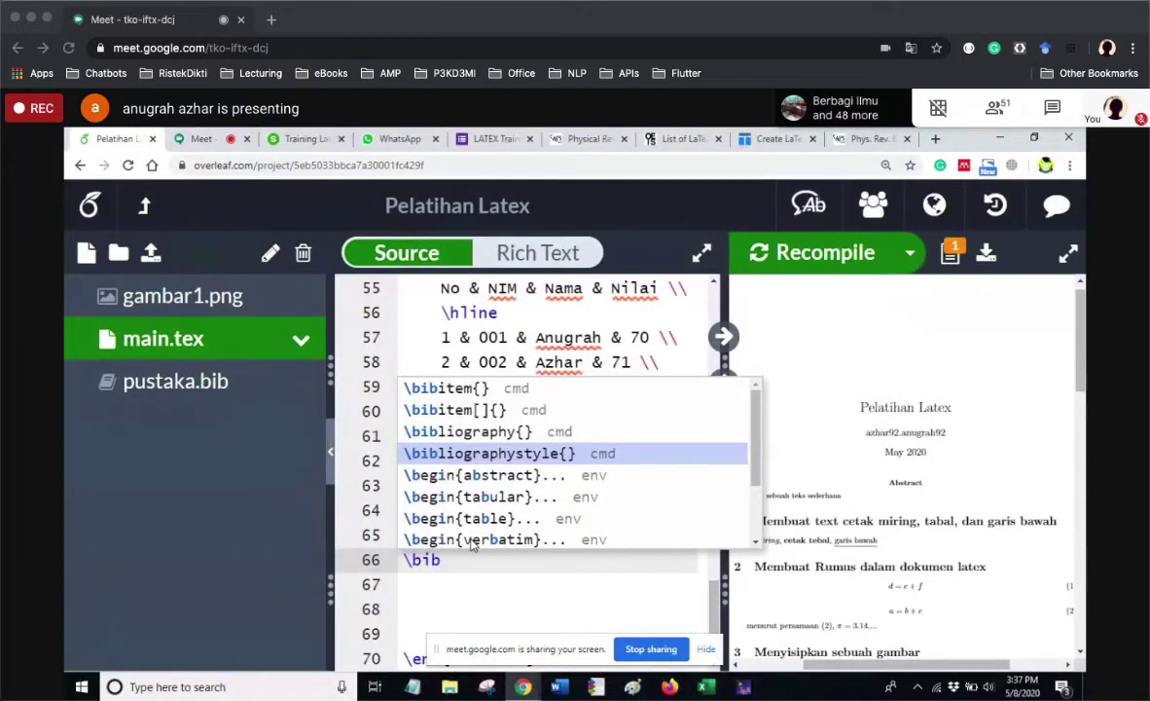
key("Up")
key("Up")
key("Up")
key("Down")
key("Down")
key("Down")
key("Return")
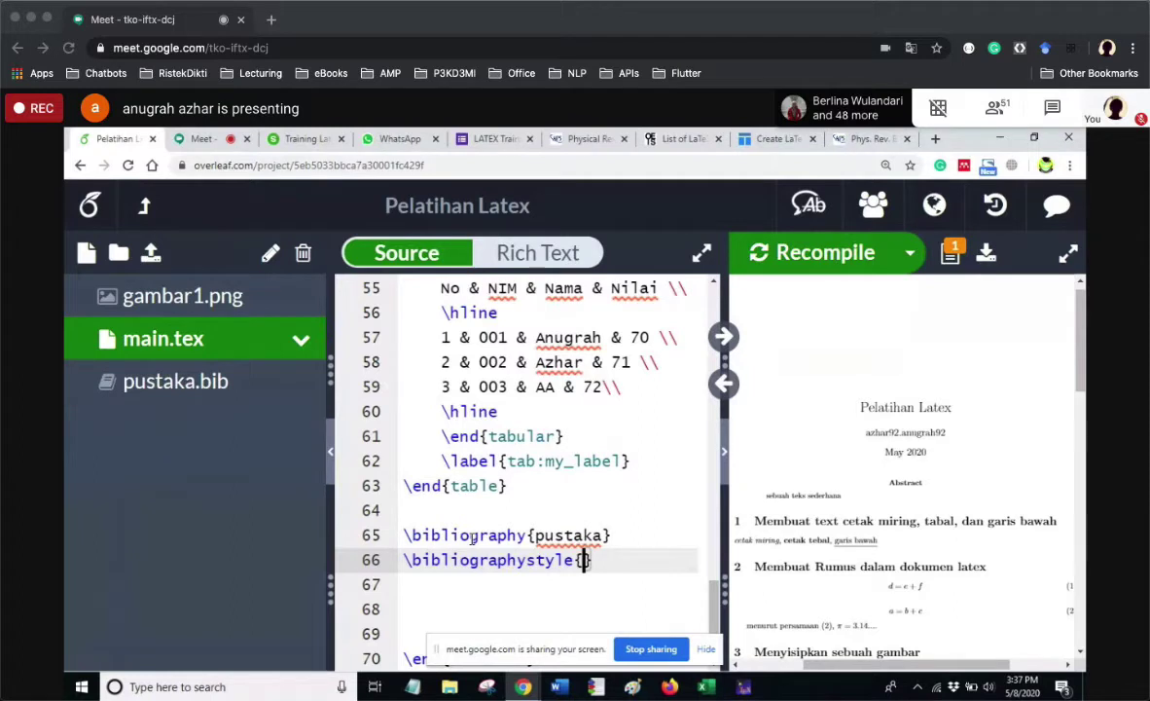
type("ieeetr")
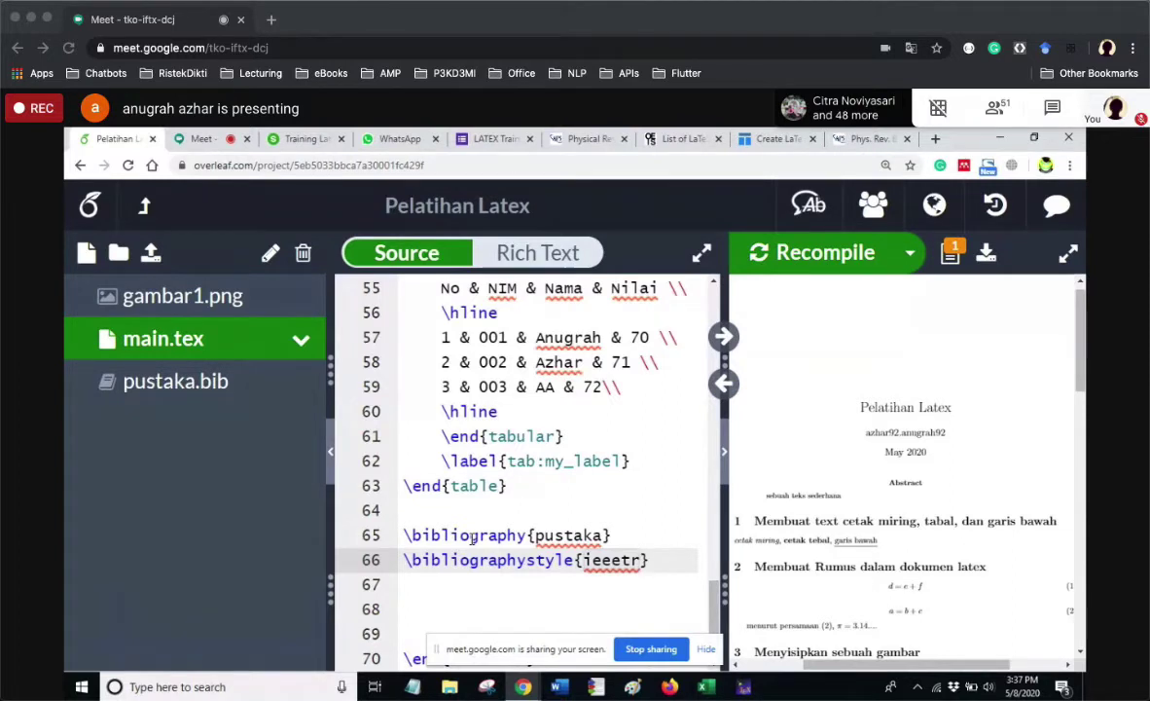
Save main.tex and check the last page of the PDF preview at a smaller zoom.
key("super+s")
left_click_drag(1082, 341, 1077, 433)
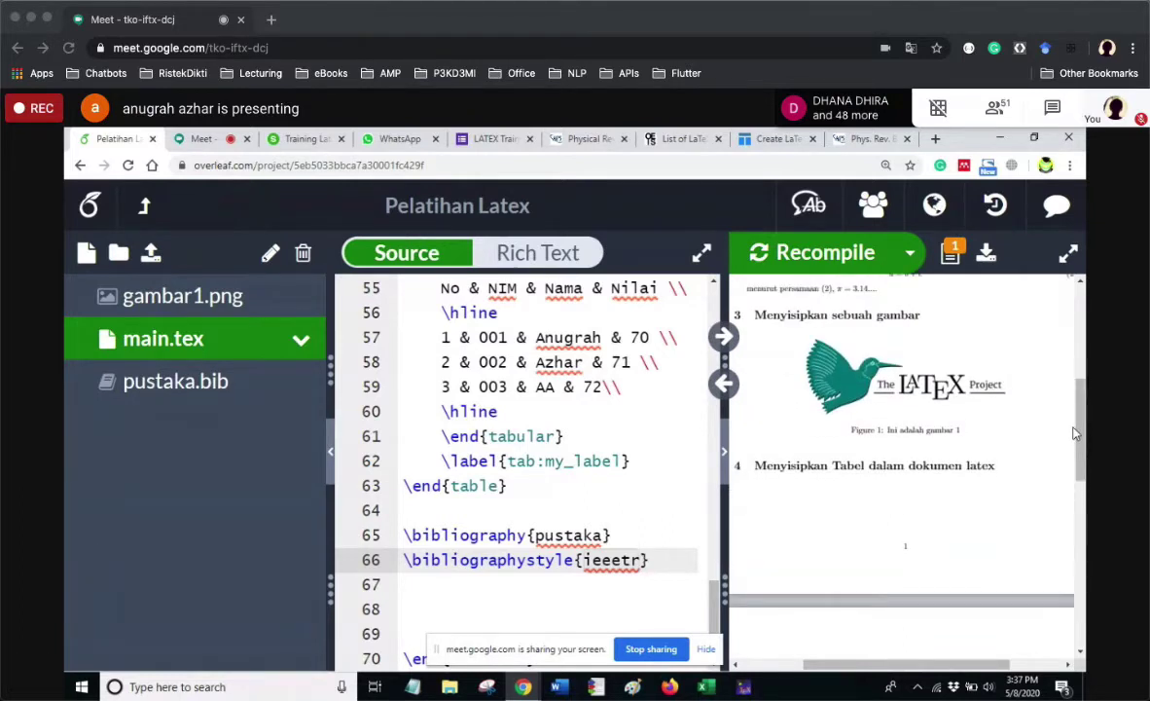
scroll(1026, 467, "down", 2)
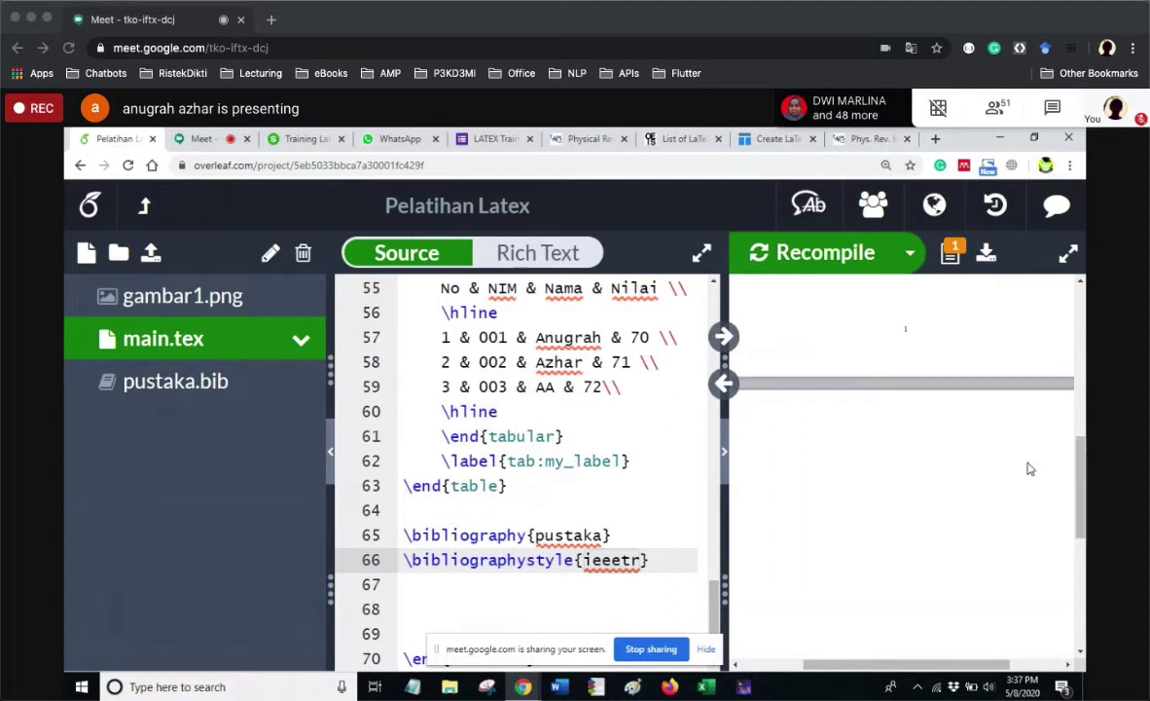
left_click(1005, 322)
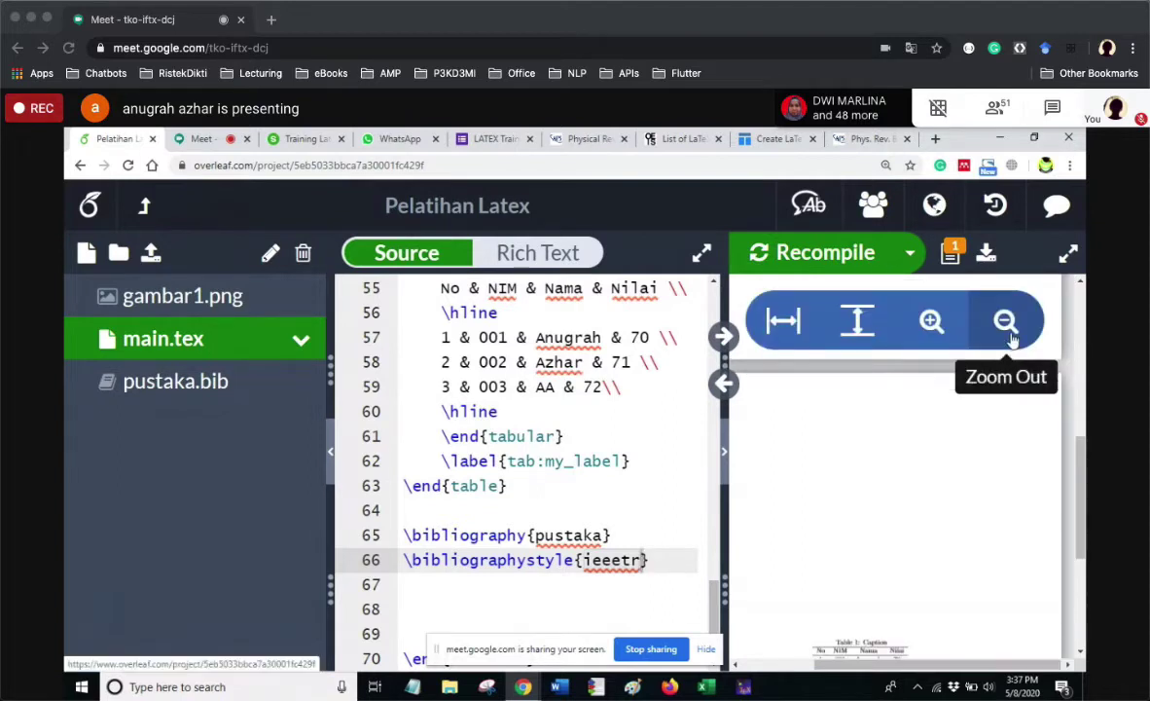
Make room between the table and the \bibliography command and write the text "Menurut Bala" on line 65.
left_click(637, 503)
key("Return")
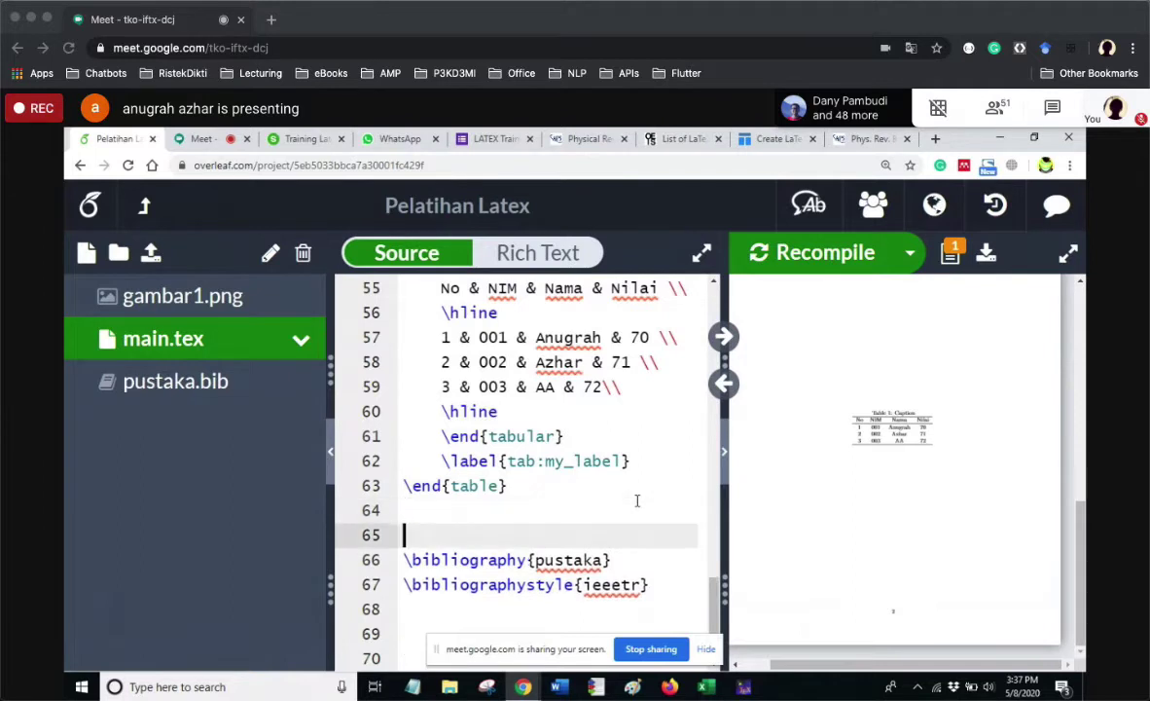
key("Return")
key("Up")
key("Up")
key("Down")
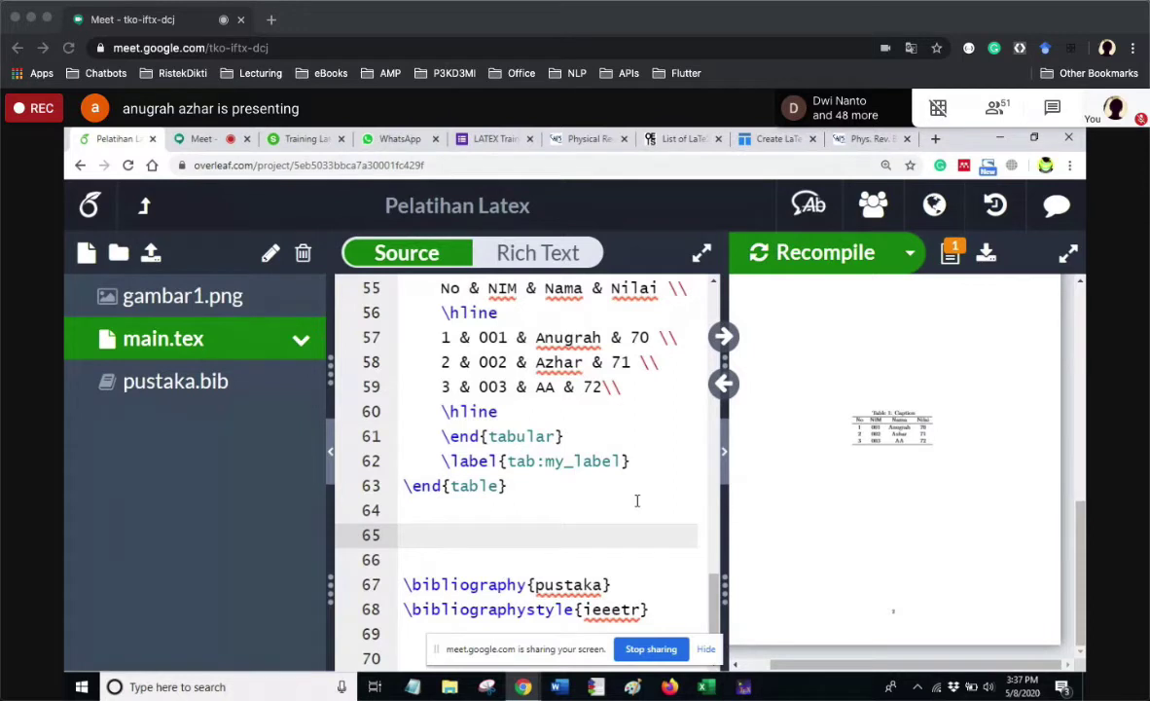
type("Menu")
type("t")
type("ut Bala")
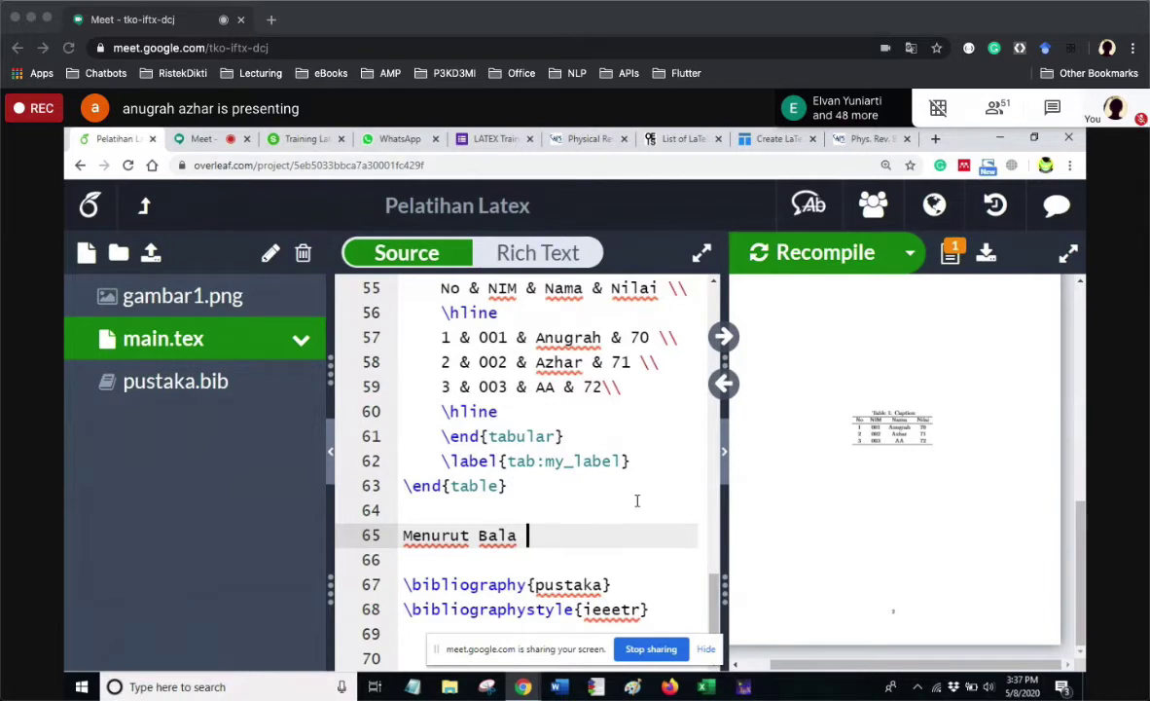
Insert the reference \cite{Bala2020} after "Menurut Bala" from the autocomplete suggestions.
type("\\cte")
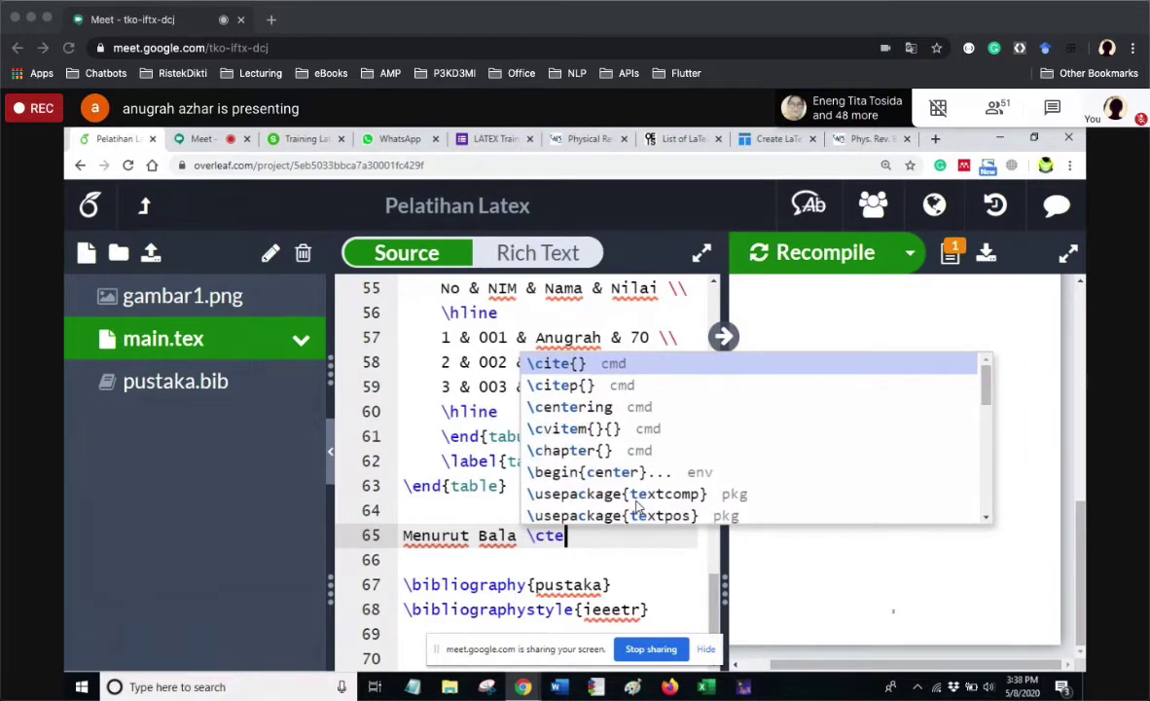
key("BackSpace")
key("BackSpace")
type("ite")
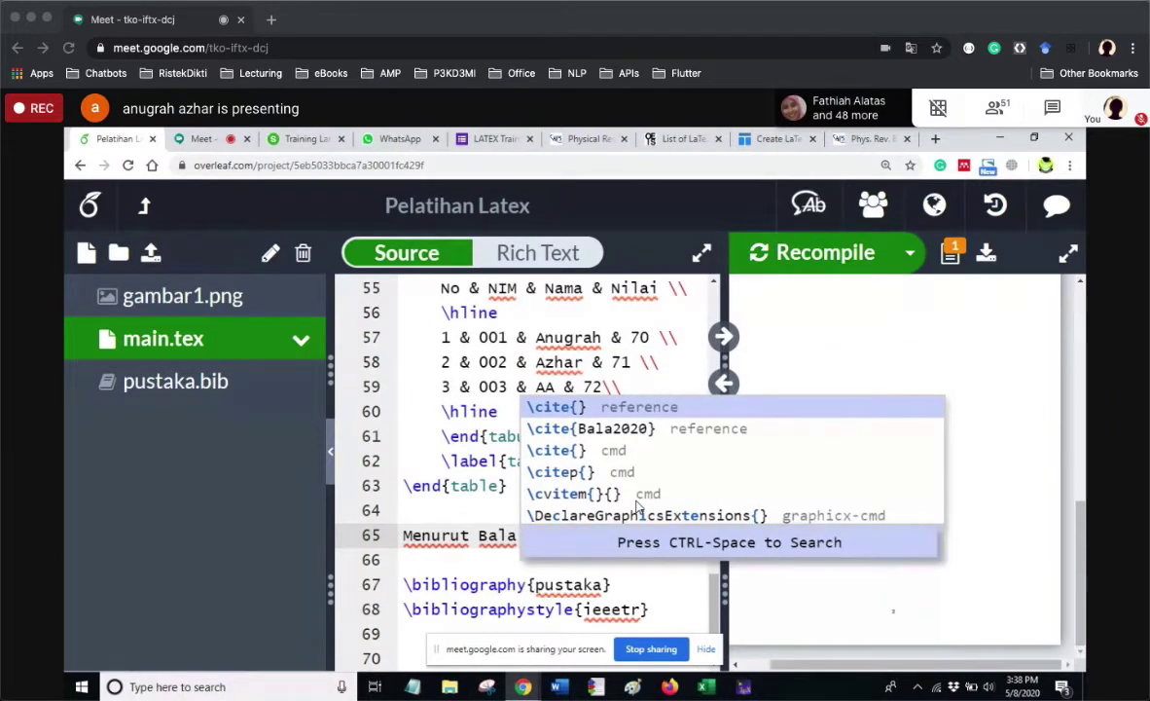
key("super+s")
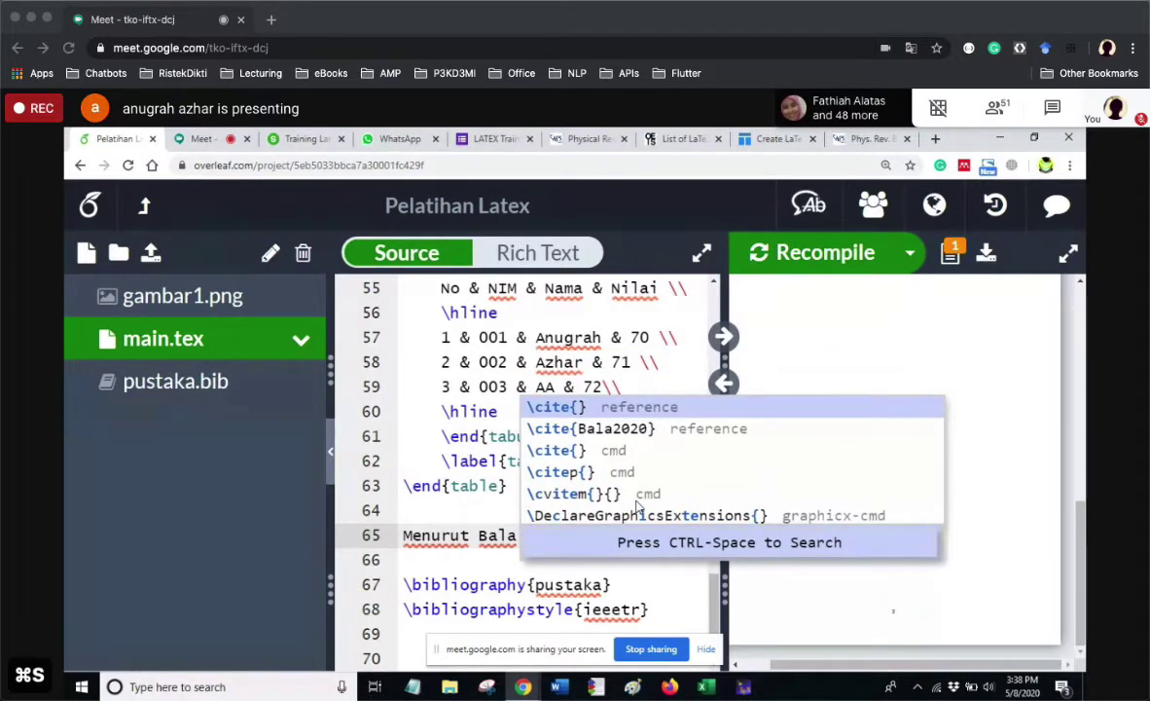
key("Down")
key("Down")
key("Down")
key("Down")
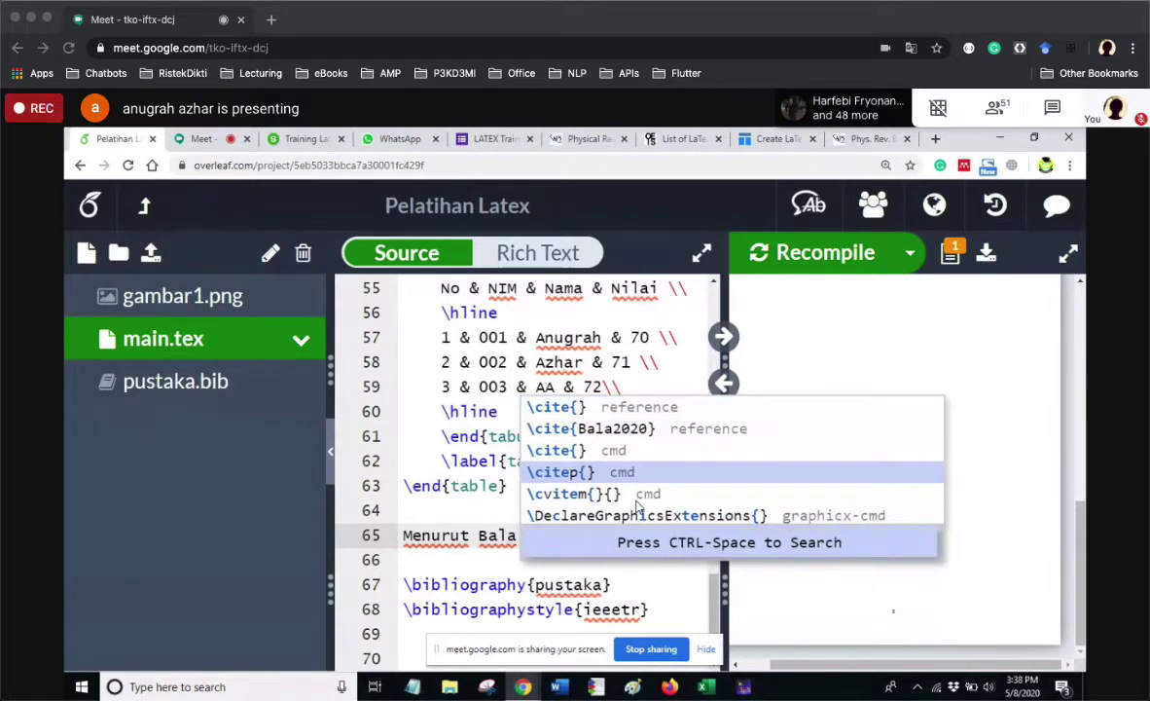
key("Up")
key("Up")
key("Up")
key("Up")
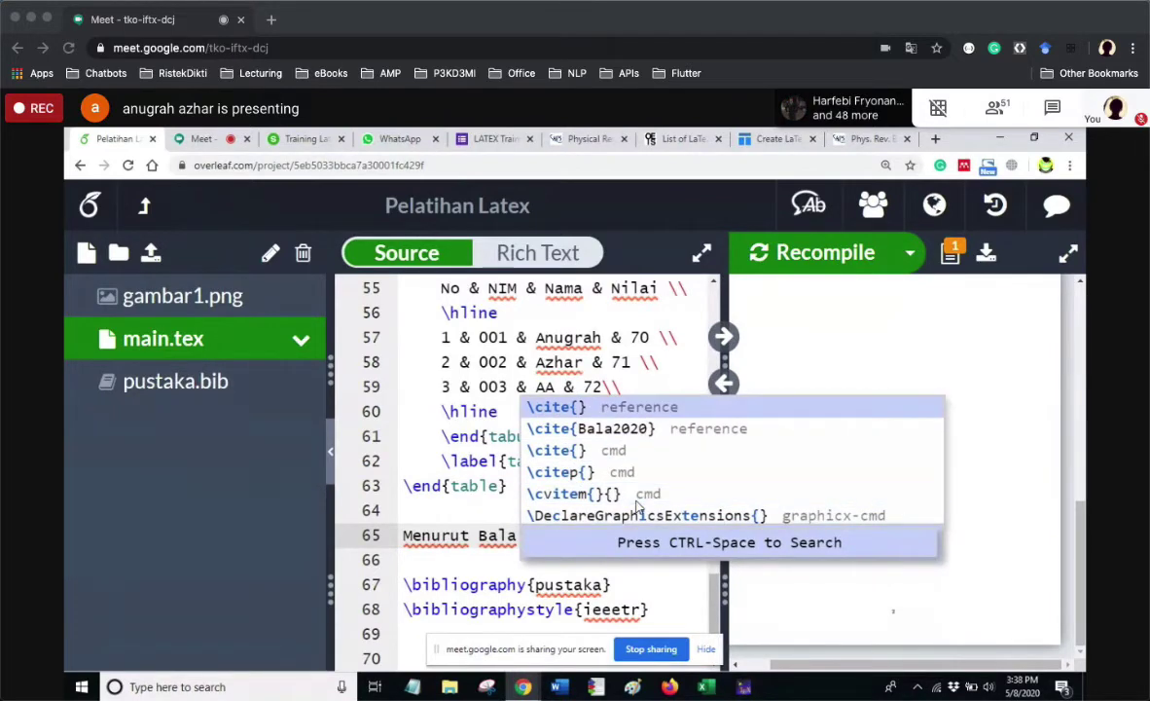
key("Down")
key("Down")
key("Down")
key("Down")
key("Up")
key("Up")
key("Up")
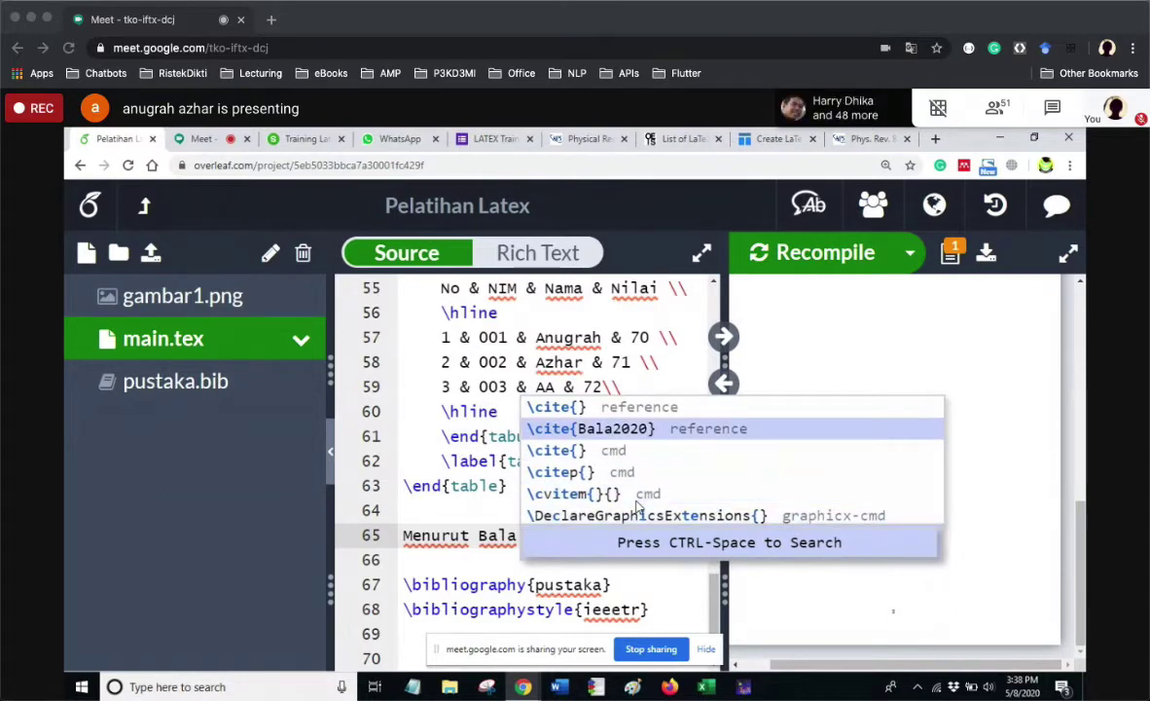
key("Return")
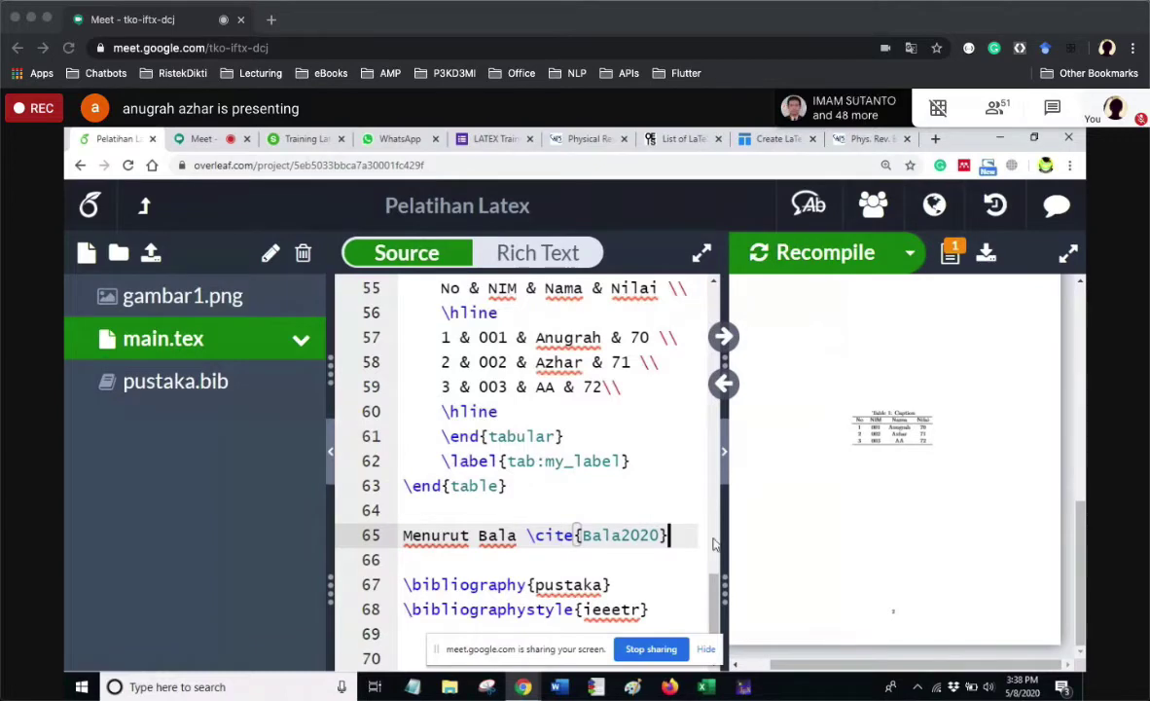
Recompile the document, enlarge the References section in the PDF preview, and reduce the browser zoom to show the whole editor.
scroll(716, 591, "down", 2)
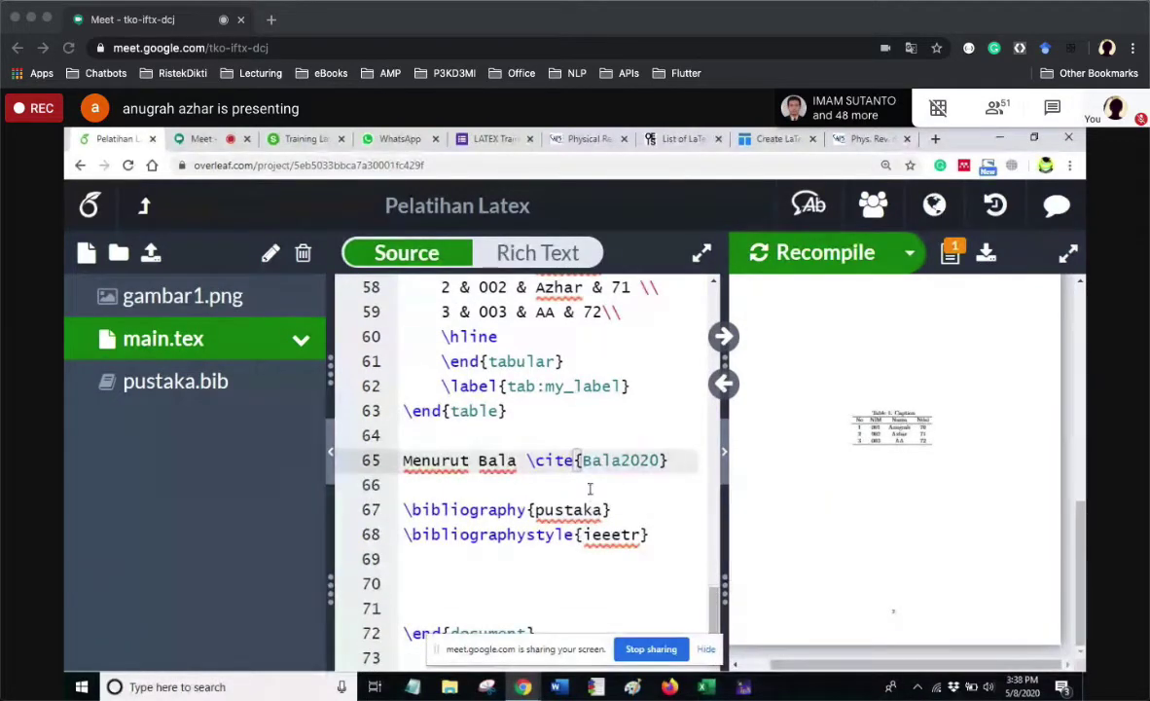
key("ctrl+s")
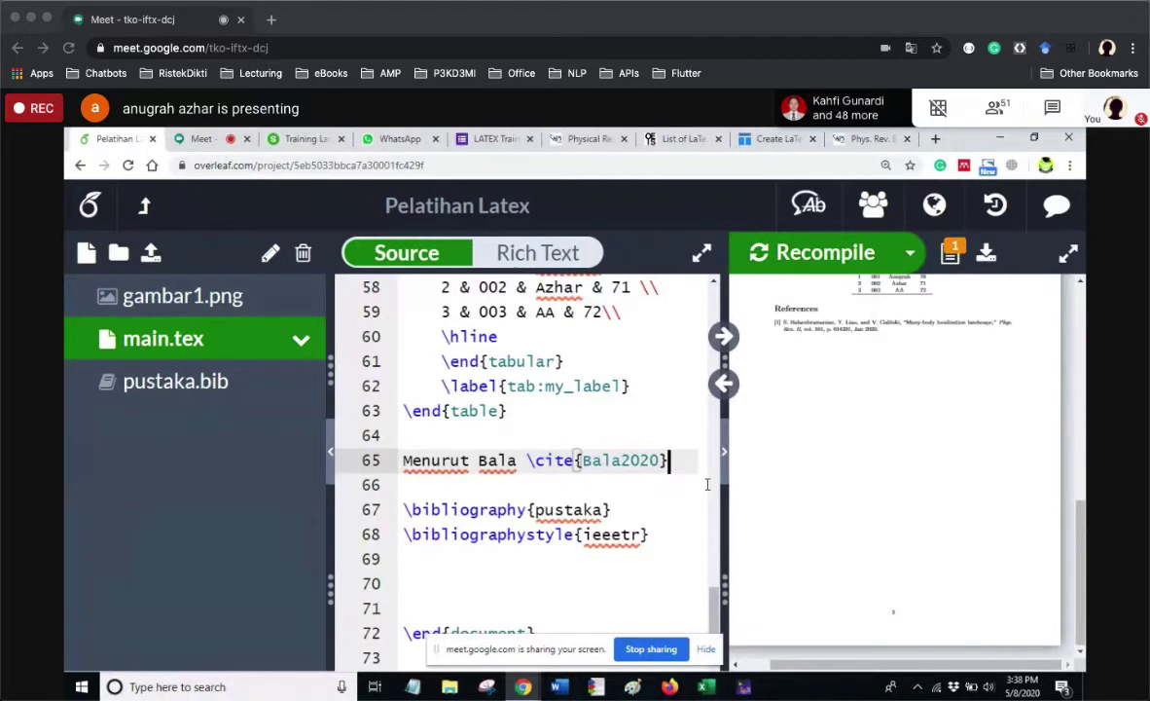
scroll(954, 526, "up", 2)
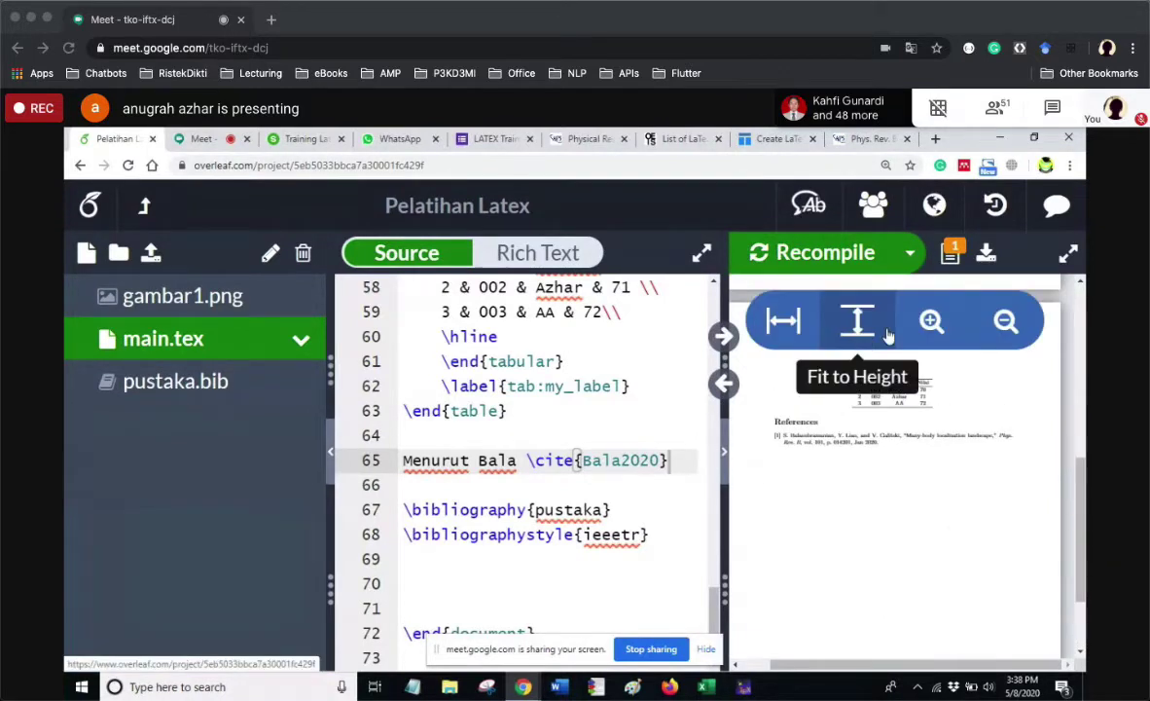
left_click(932, 321)
left_click(932, 322)
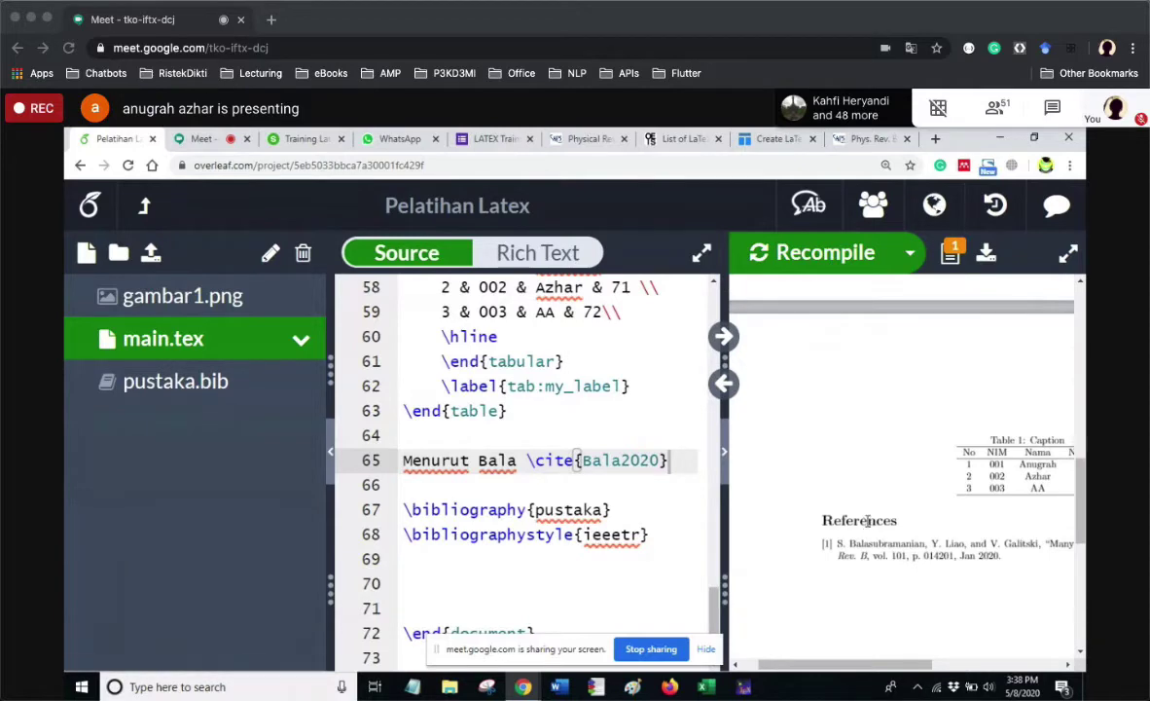
key("ctrl+minus")
key("ctrl+minus")
key("ctrl+minus")
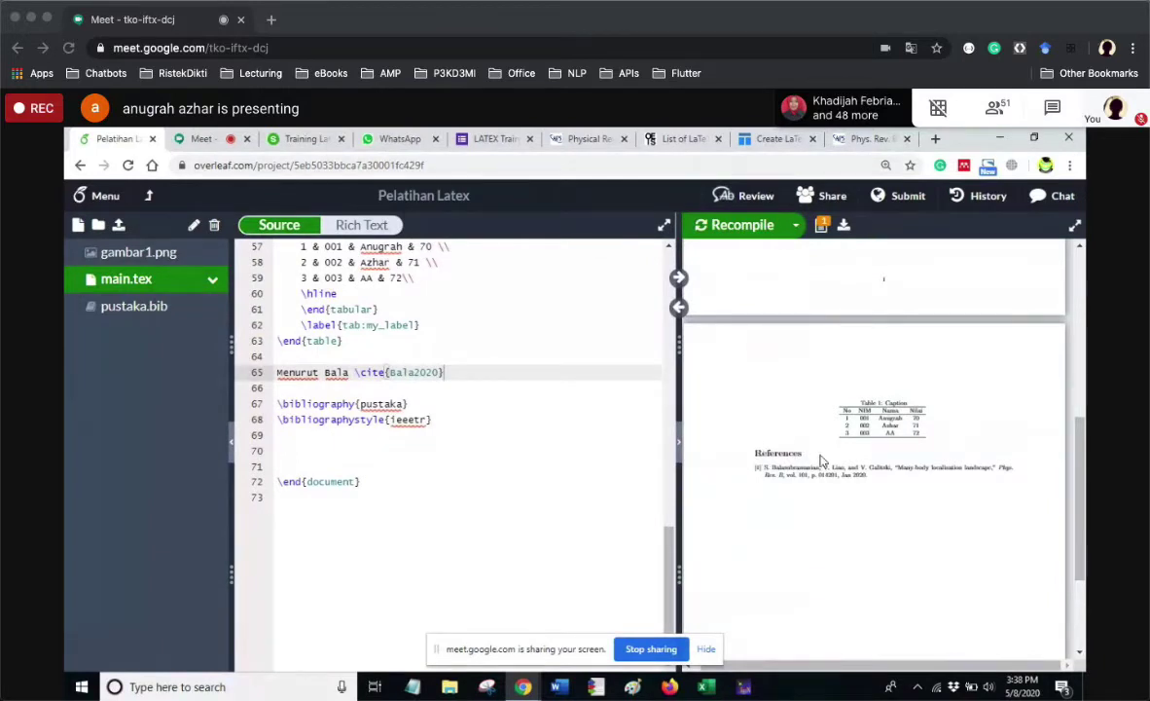
Enlarge the editor view and examine the in-text citation after "Menurut Bala" and the References list in the PDF preview.
key("ctrl+plus")
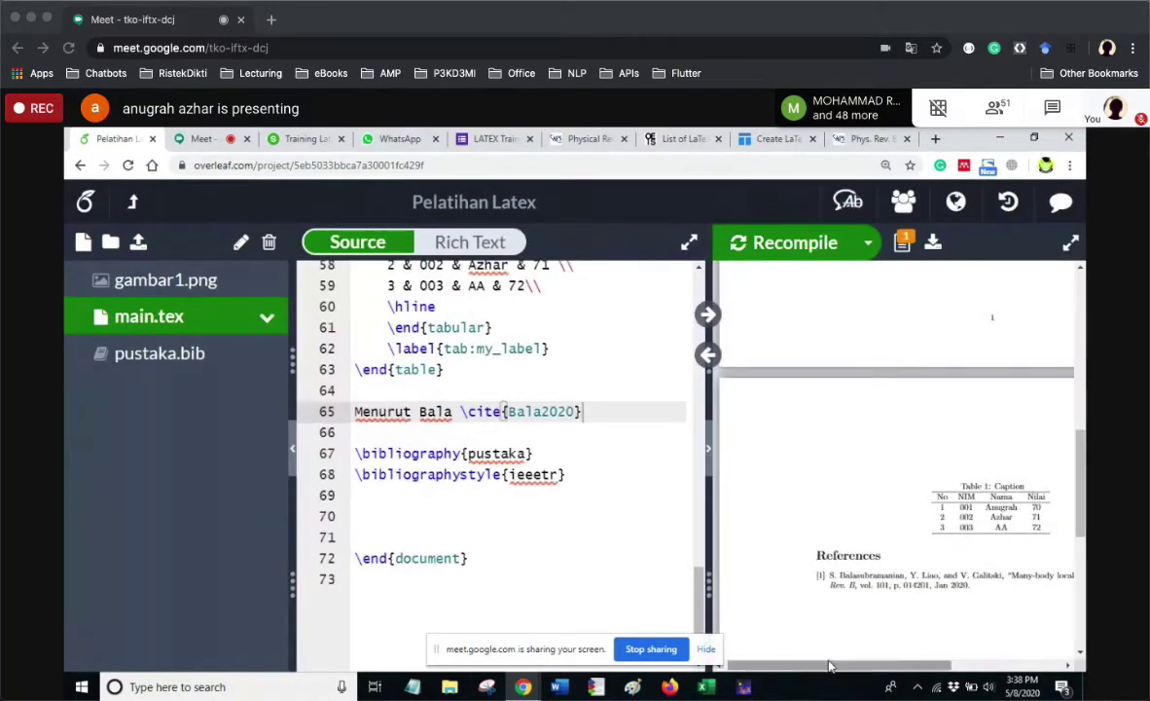
left_click_drag(827, 666, 888, 681)
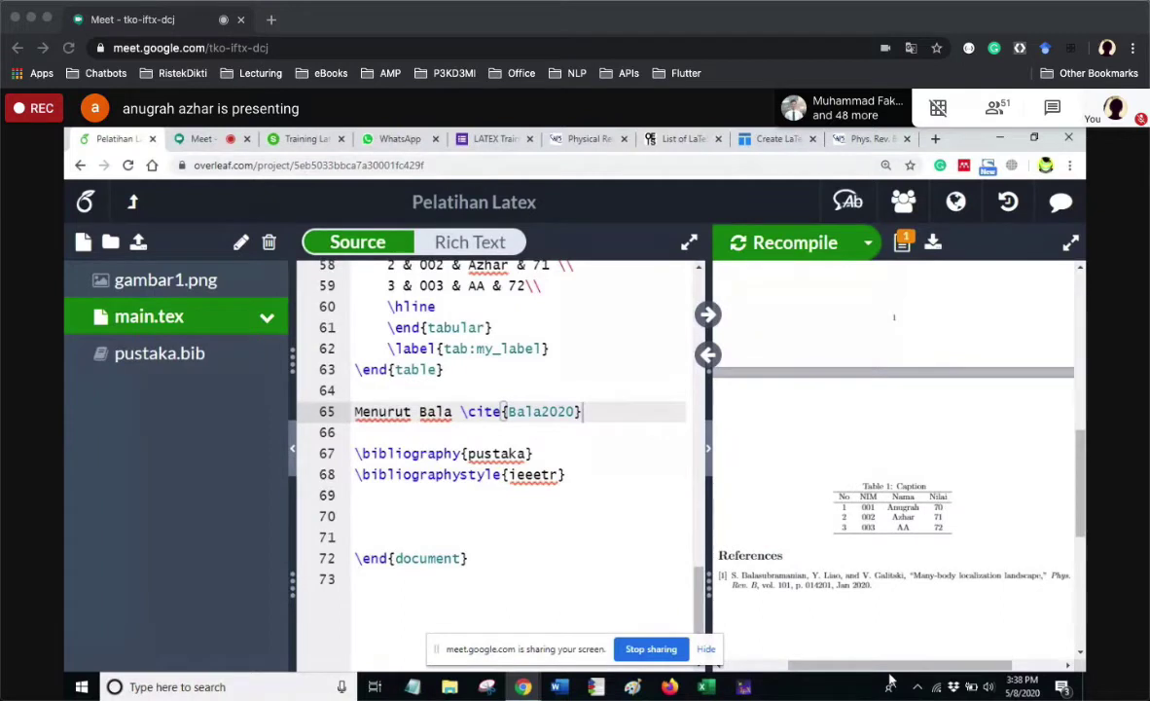
scroll(771, 574, "left", 1)
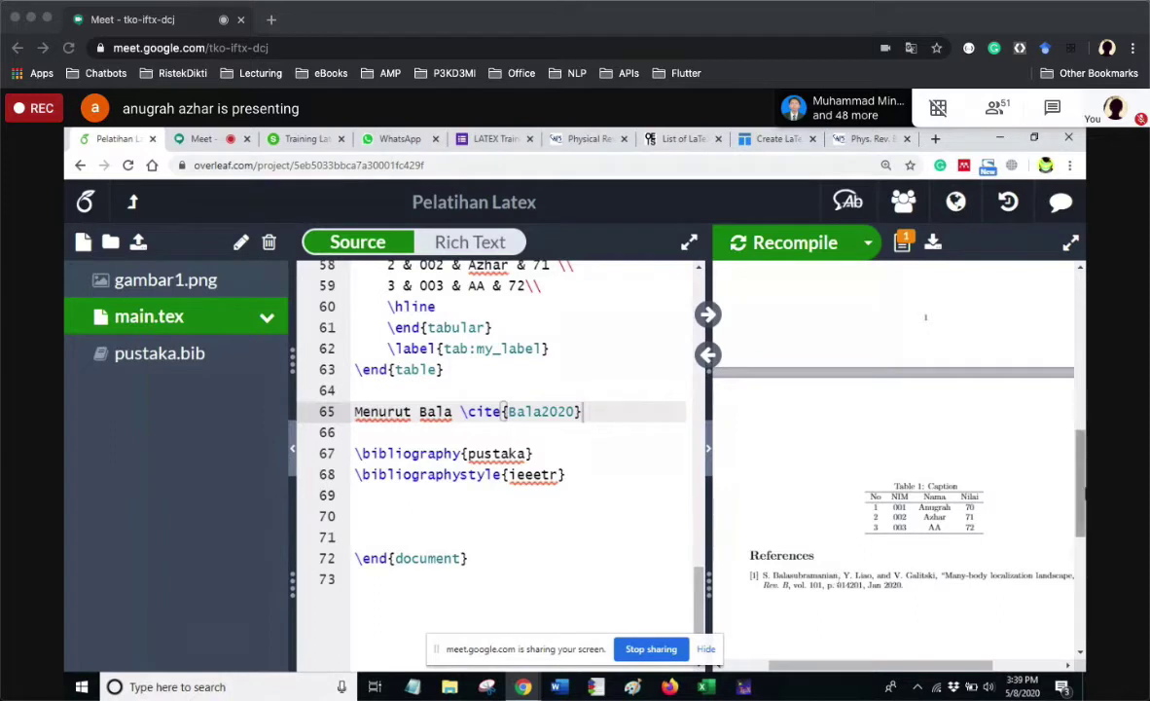
left_click_drag(1081, 492, 1083, 451)
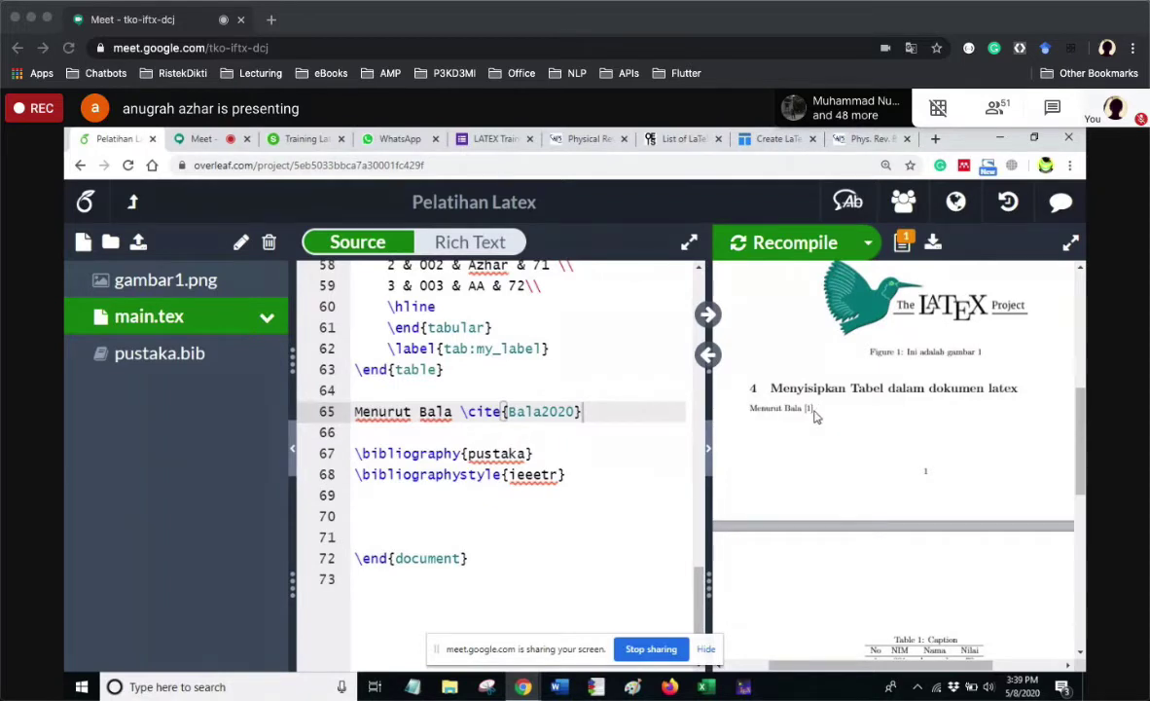
scroll(823, 443, "down", 5)
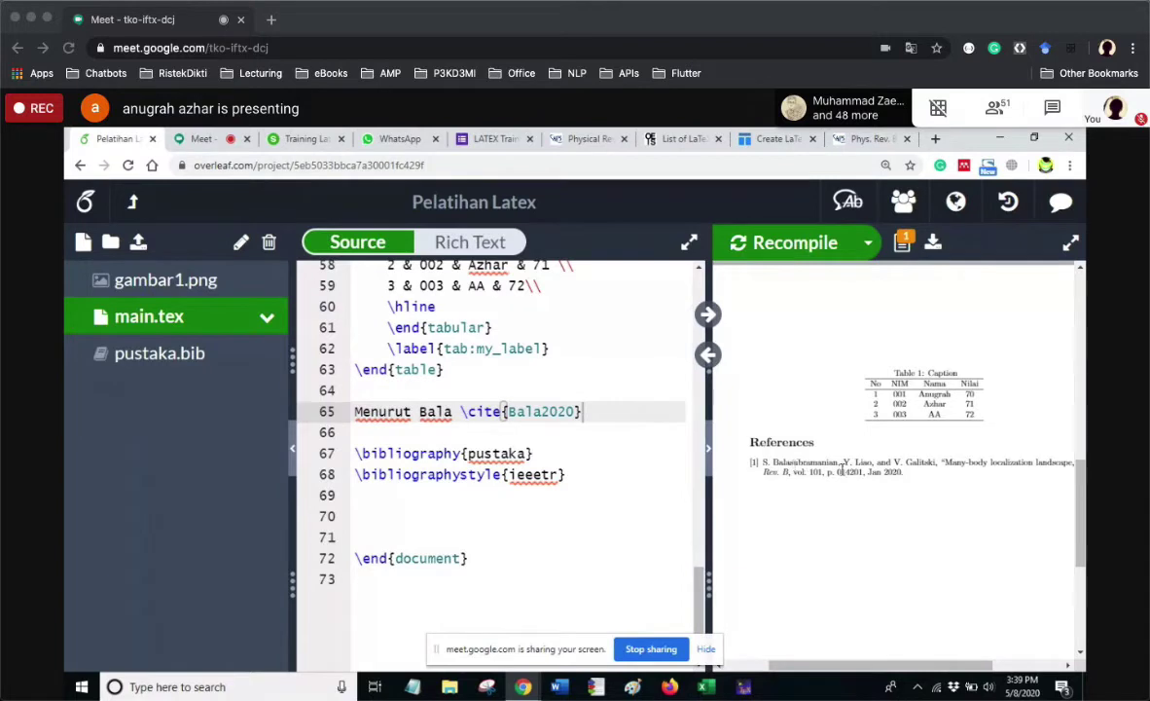
scroll(974, 486, "up", 3)
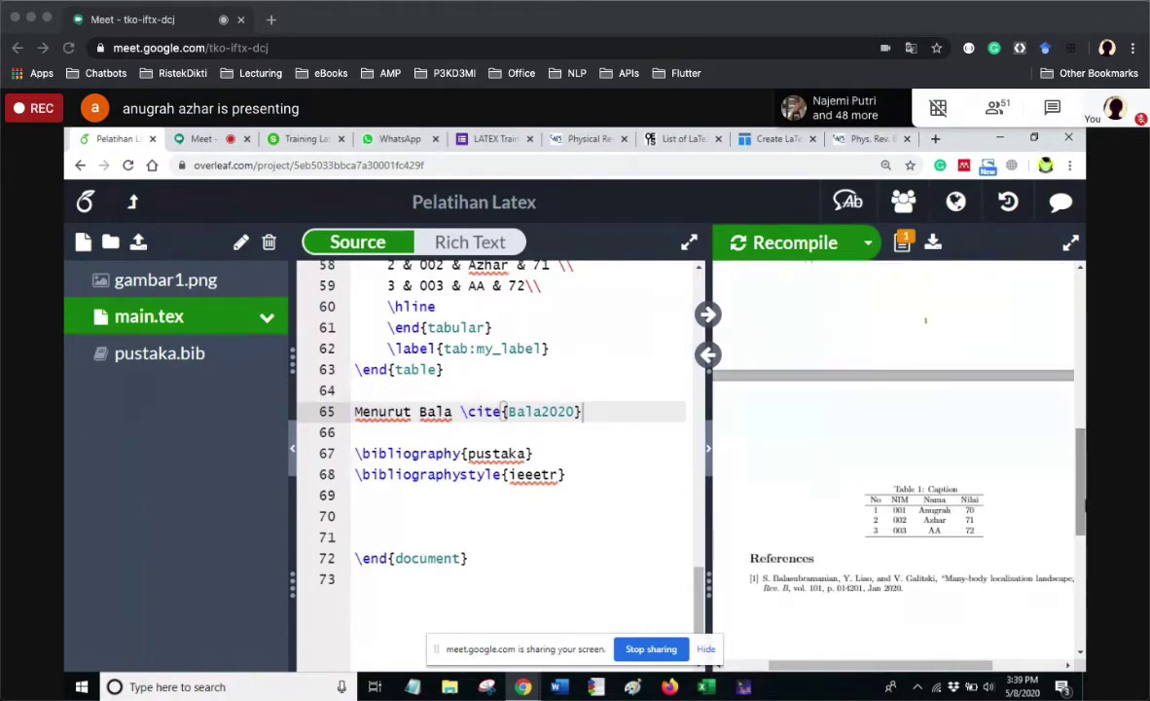
Switch to the Physical Review B site, return to the issue's article list and open "Variational Schrieffer-Wolff transformations for quantum many-body dynamics".
left_click(858, 137)
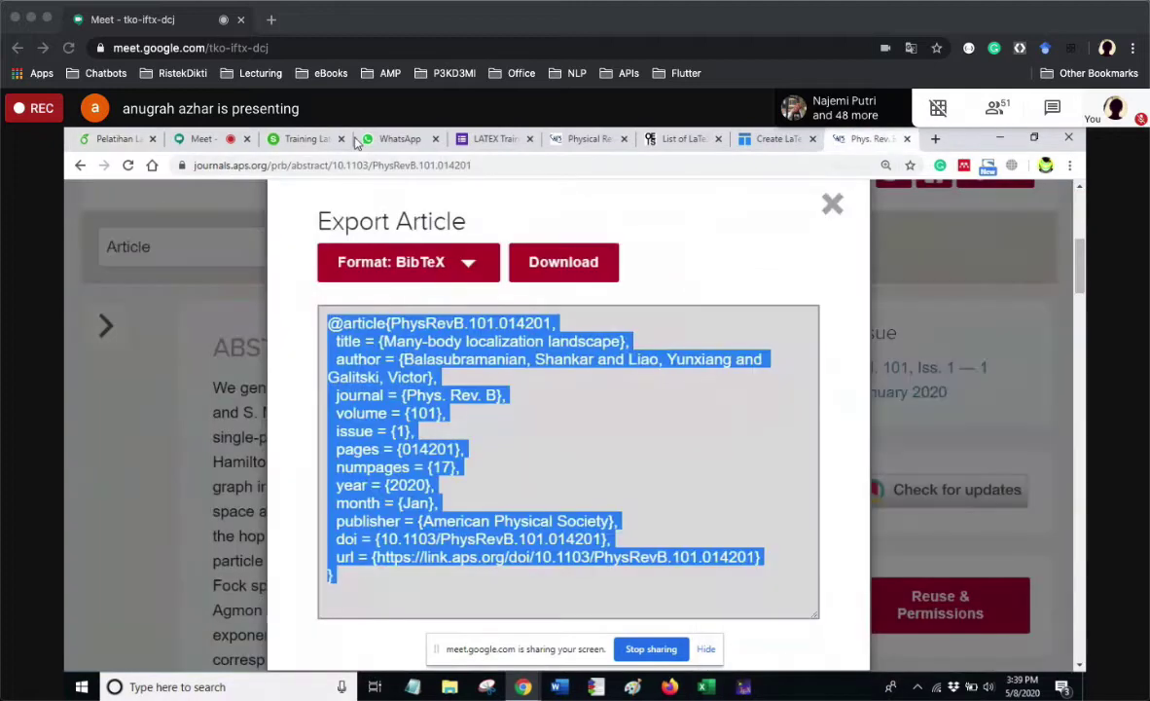
left_click(832, 204)
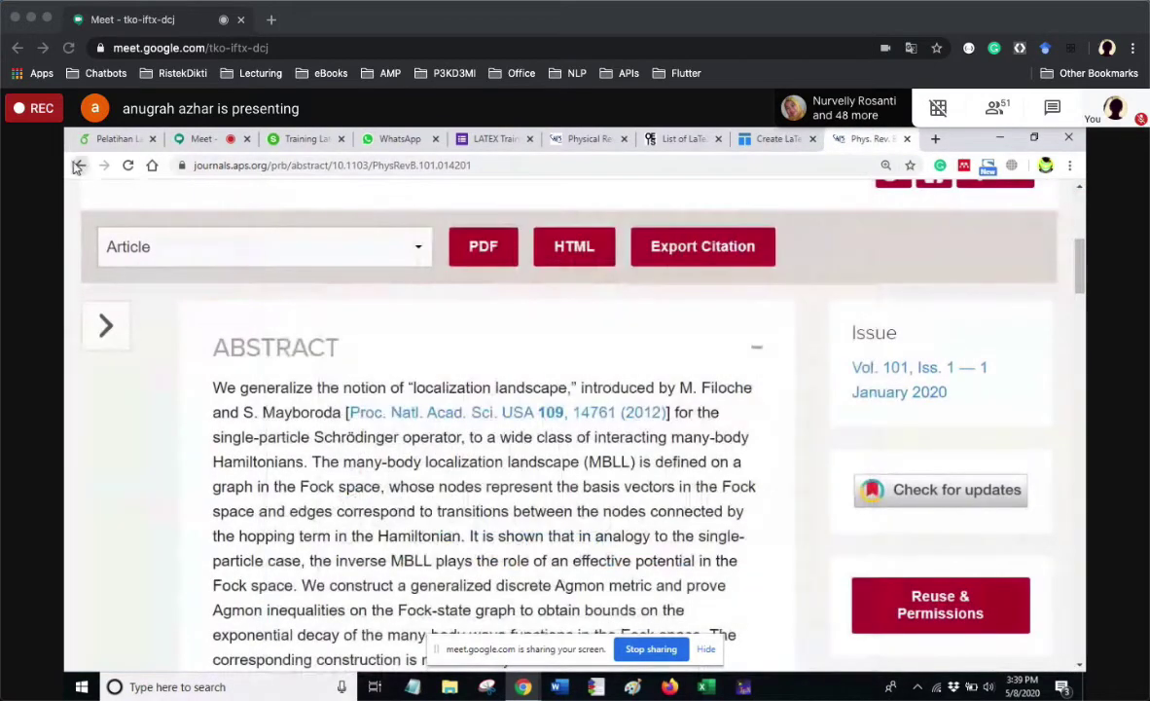
left_click(77, 166)
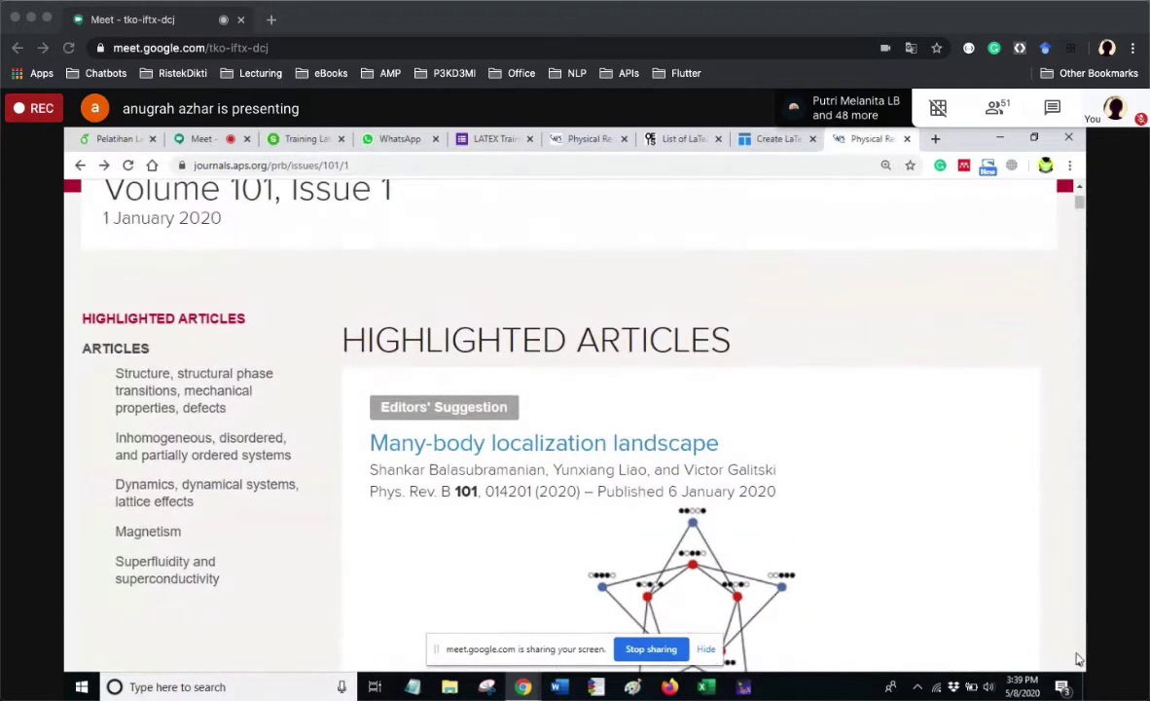
scroll(1079, 664, "down", 5)
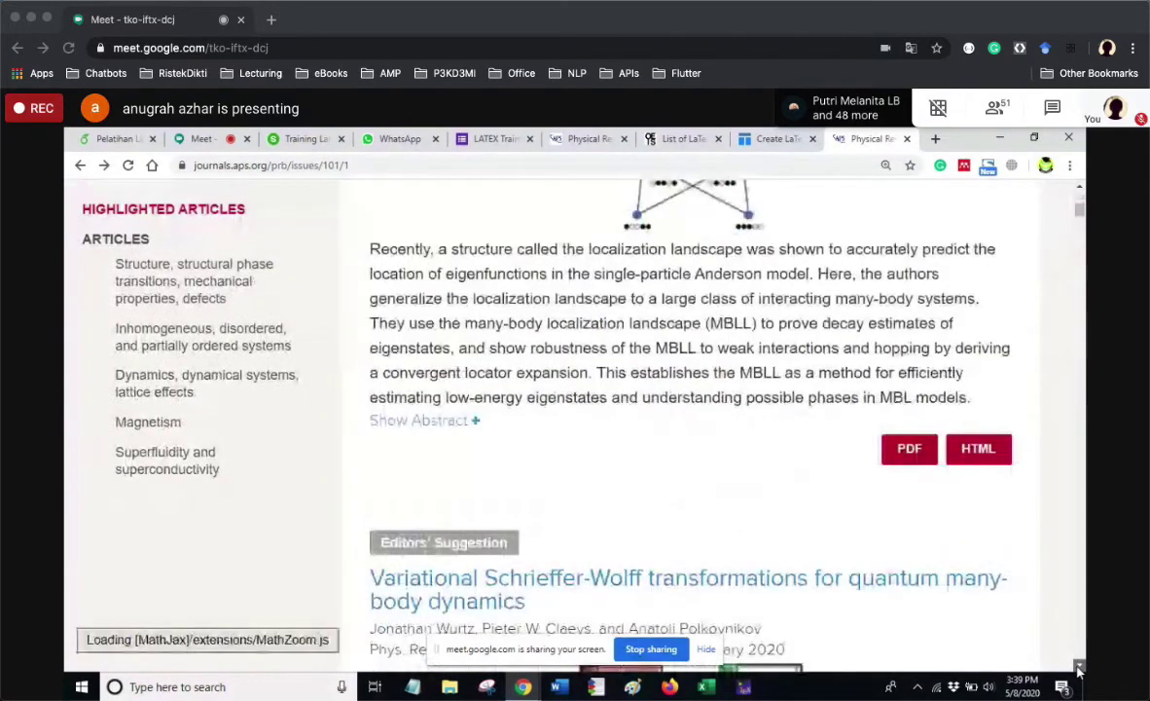
scroll(1078, 668, "down", 2)
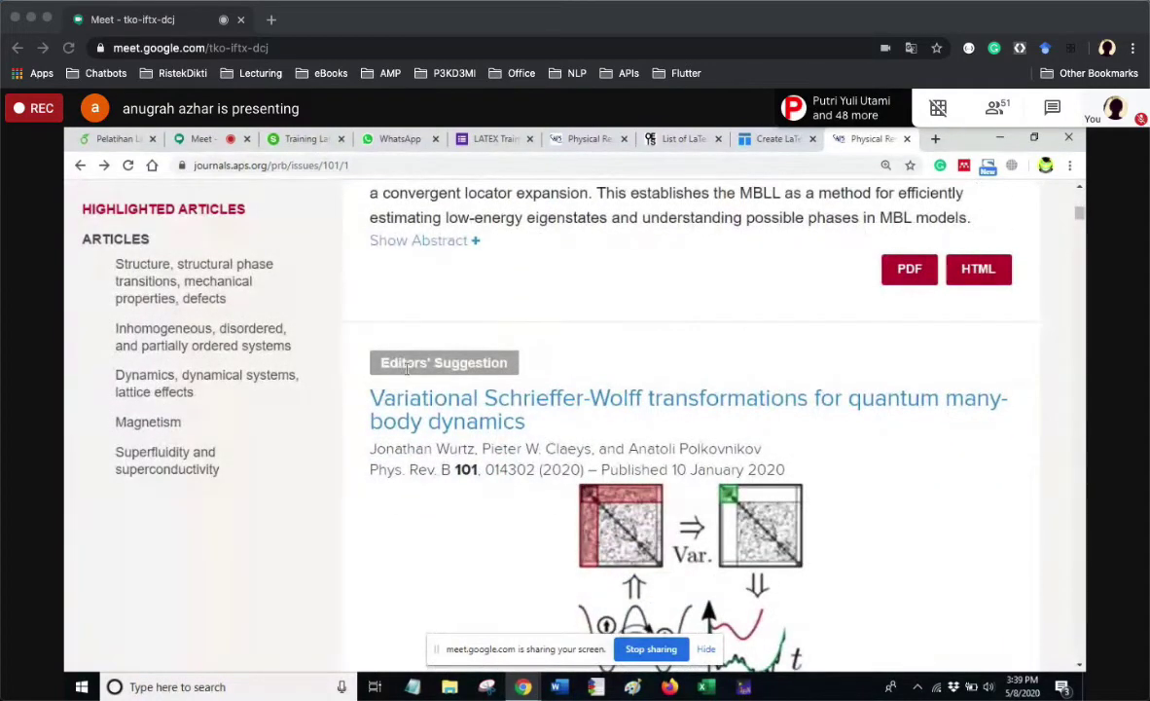
left_click(611, 403)
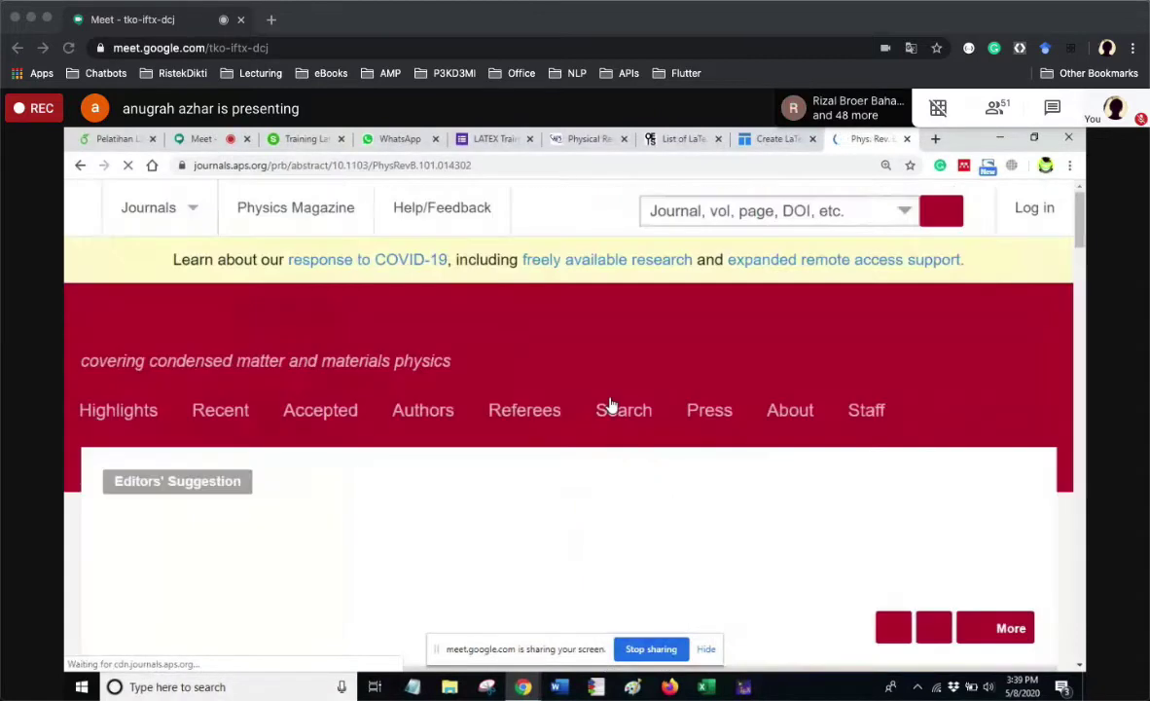
Export the article's citation in BibTeX format and copy the whole entry.
scroll(1081, 261, "down", 3)
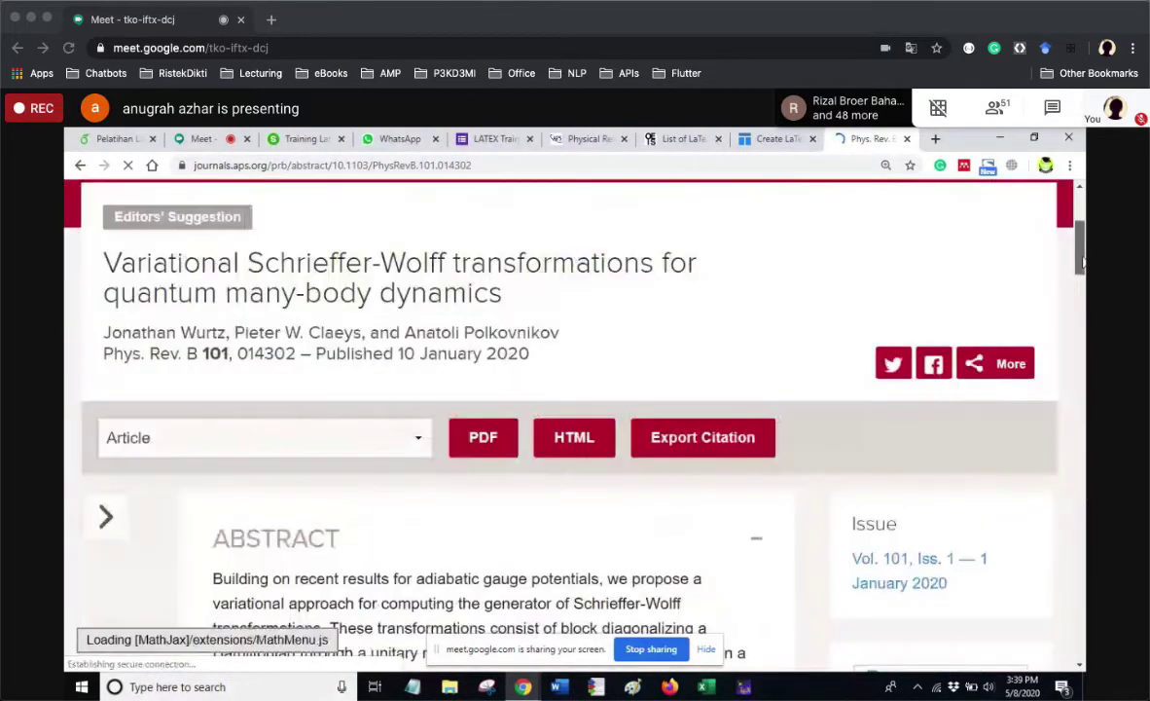
left_click(709, 430)
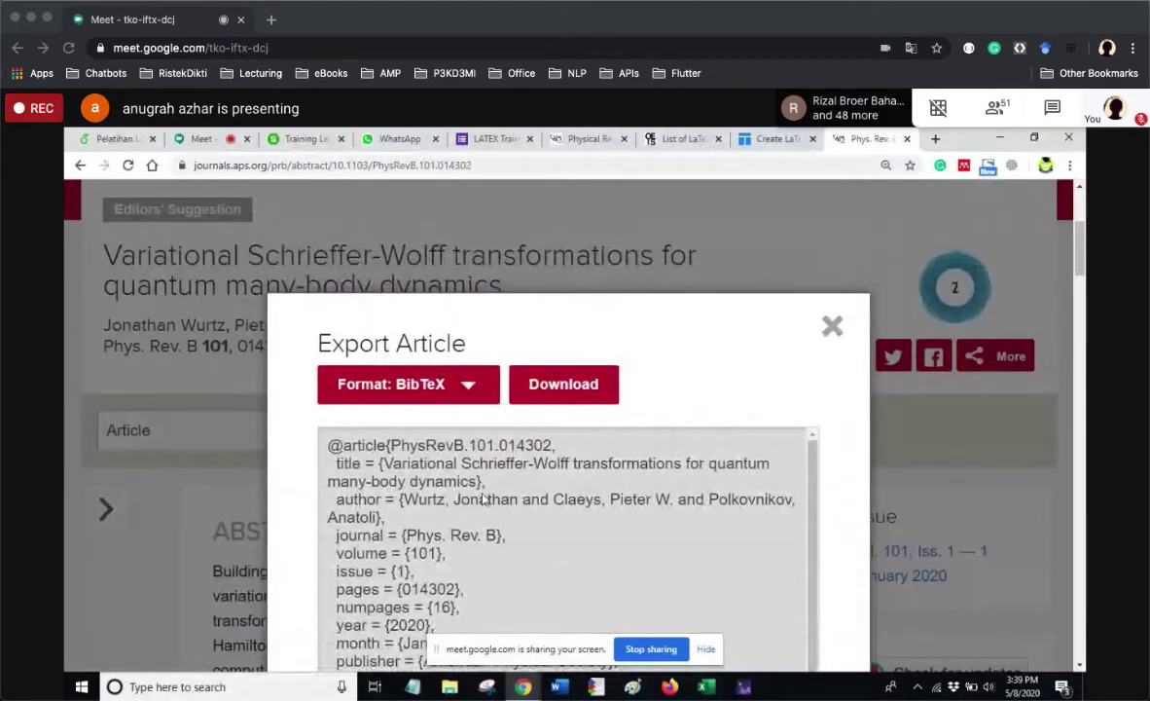
left_click(479, 512)
key("ctrl+c")
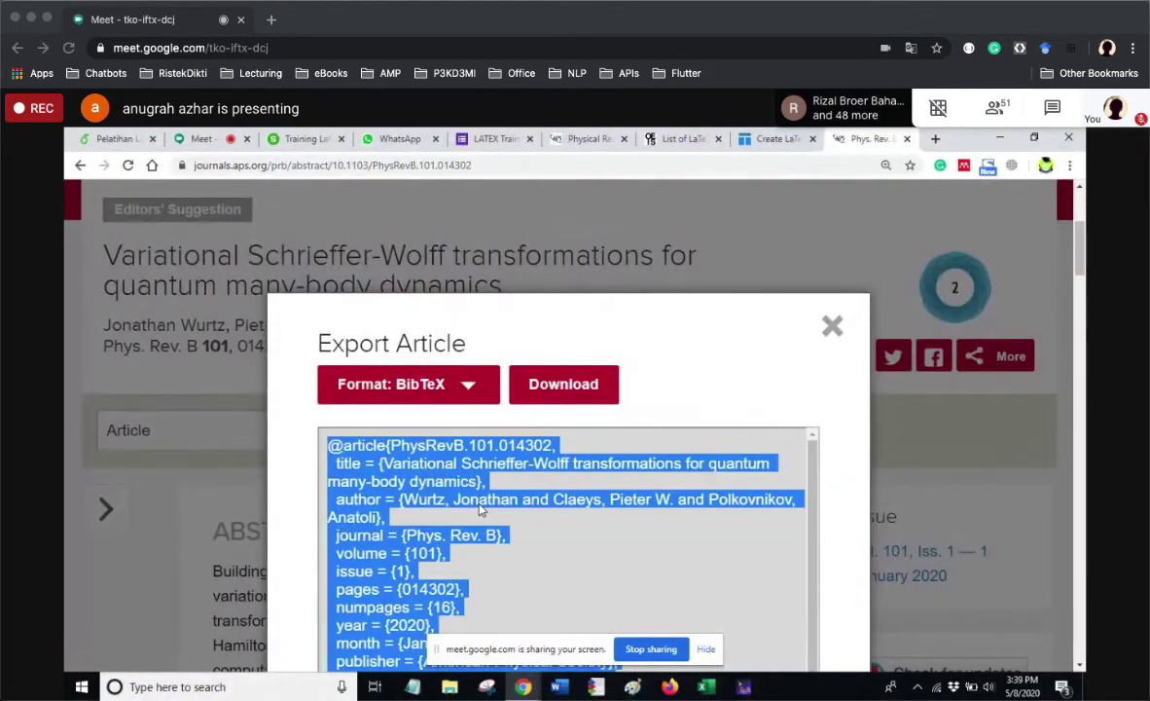
Back in Overleaf, paste the copied BibTeX entry on line 16 of pustaka.bib, below the first entry, and save from main.tex.
left_click(115, 139)
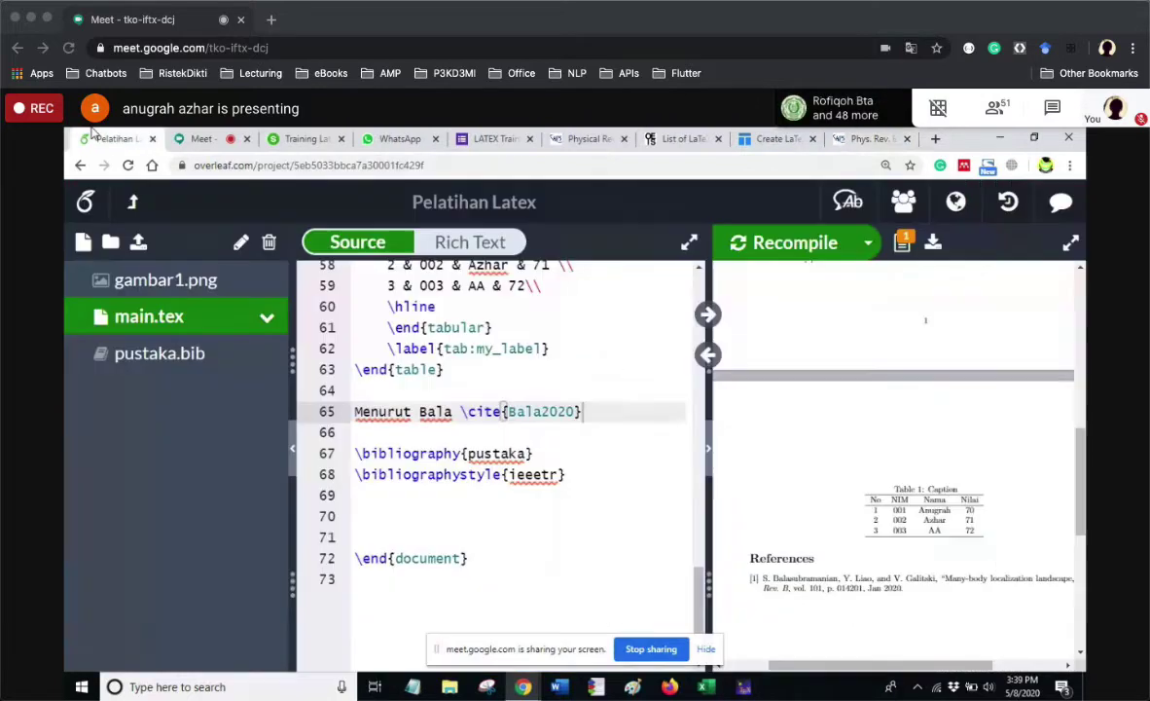
left_click(175, 358)
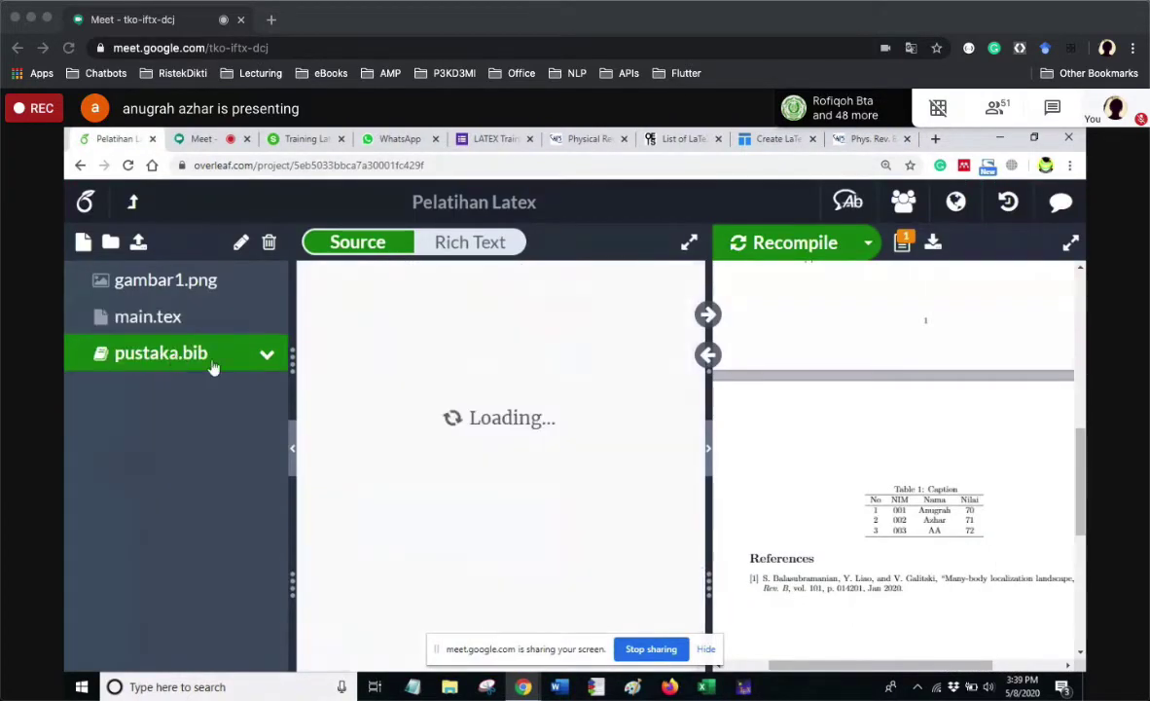
key("Down")
key("Down")
key("Down")
key("Down")
key("Down")
key("Down")
key("Down")
key("Down")
key("Down")
key("Down")
key("Down")
key("Down")
key("Down")
key("Down")
key("Down")
key("Down")
key("Down")
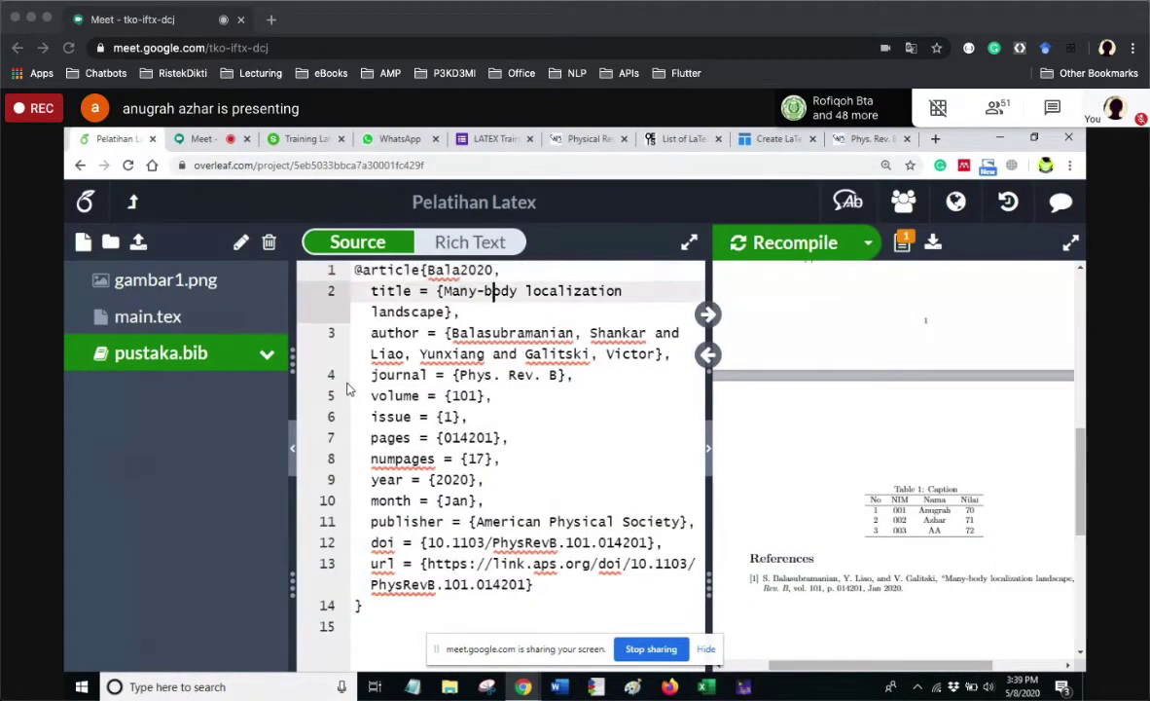
key("Return")
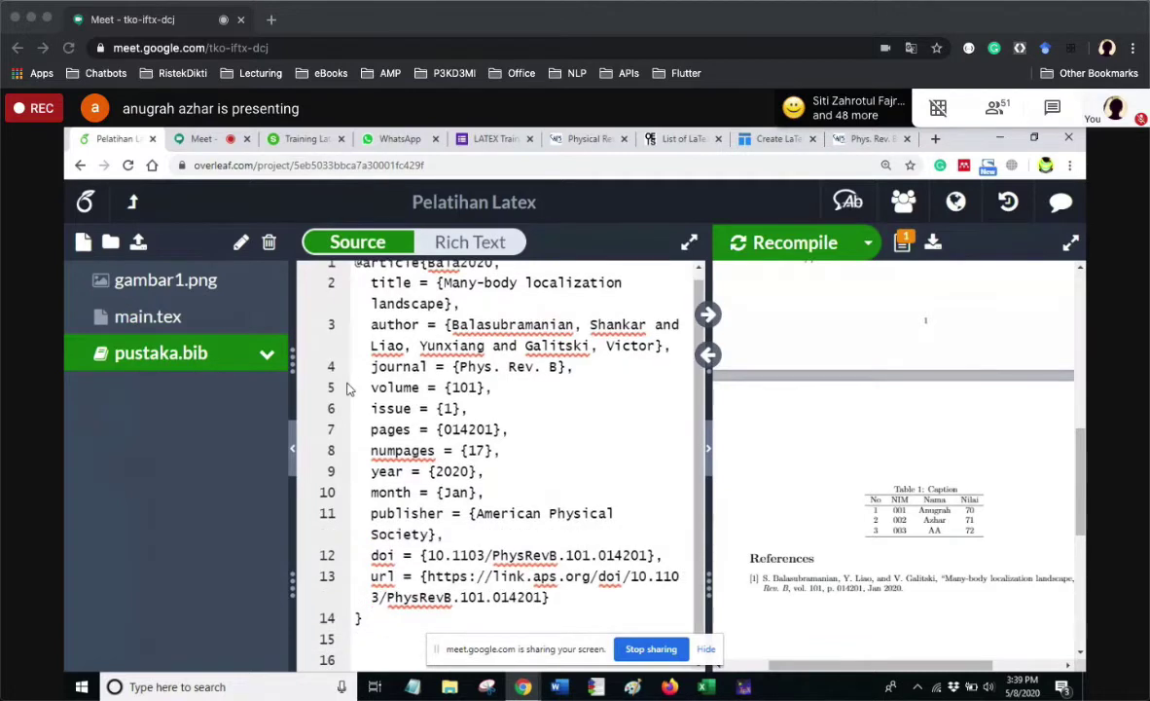
key("Return")
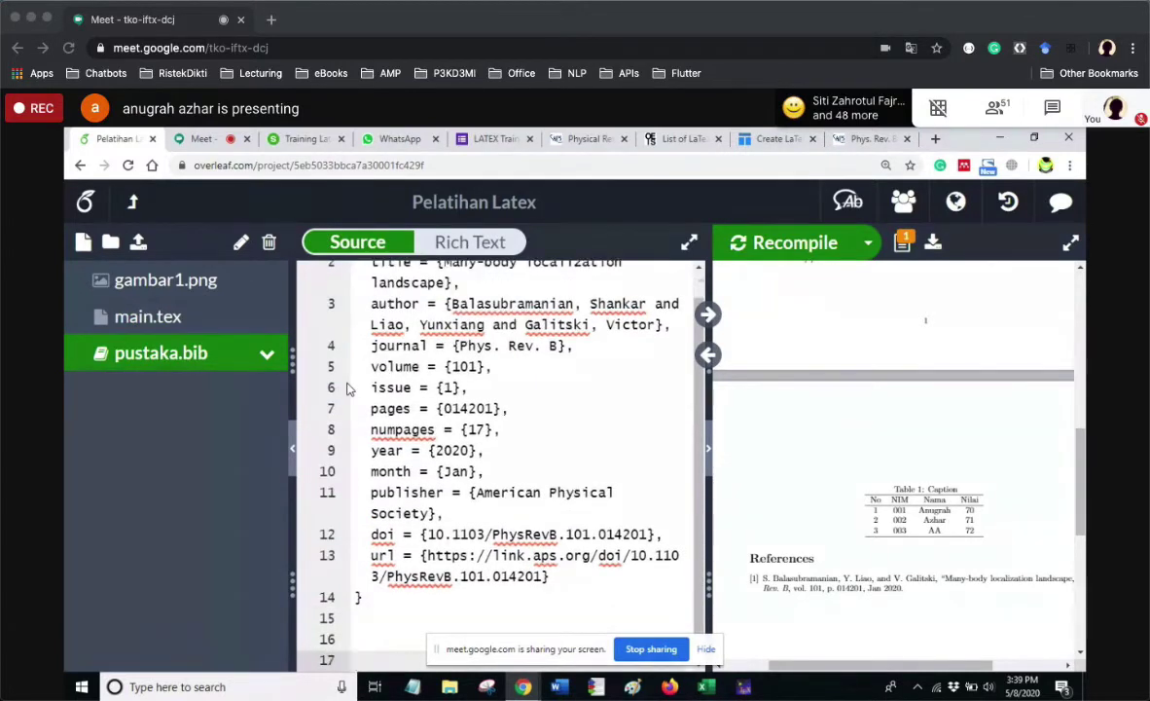
key("Up")
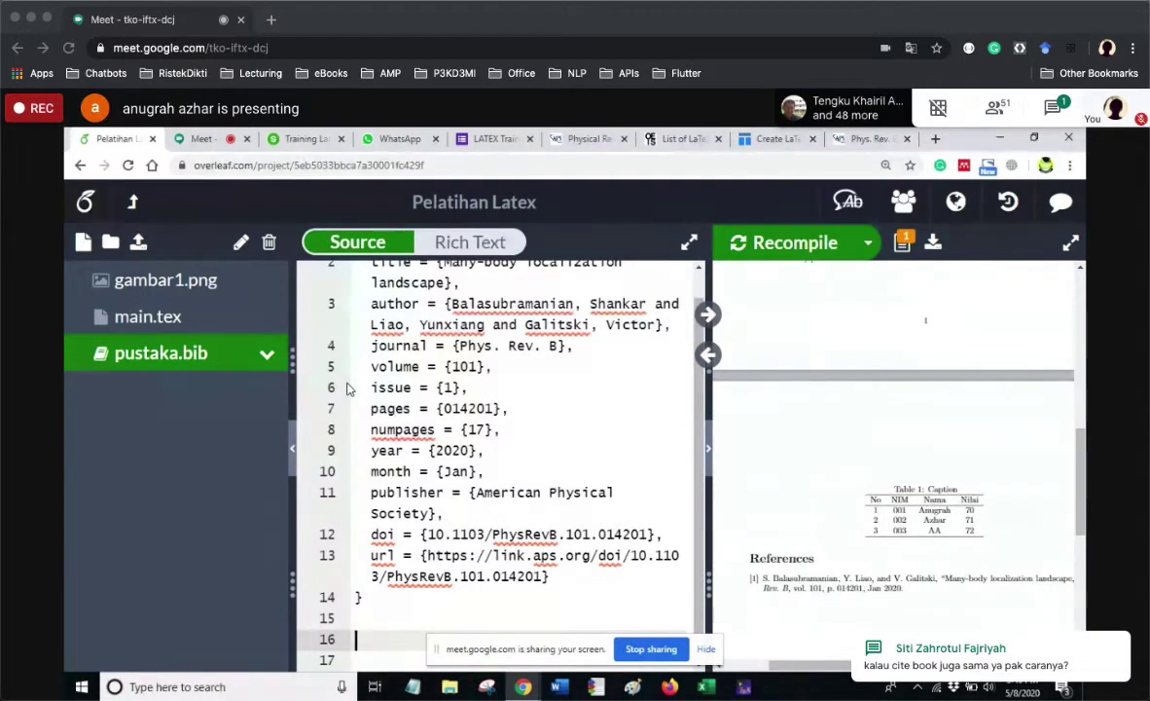
key("ctrl+v")
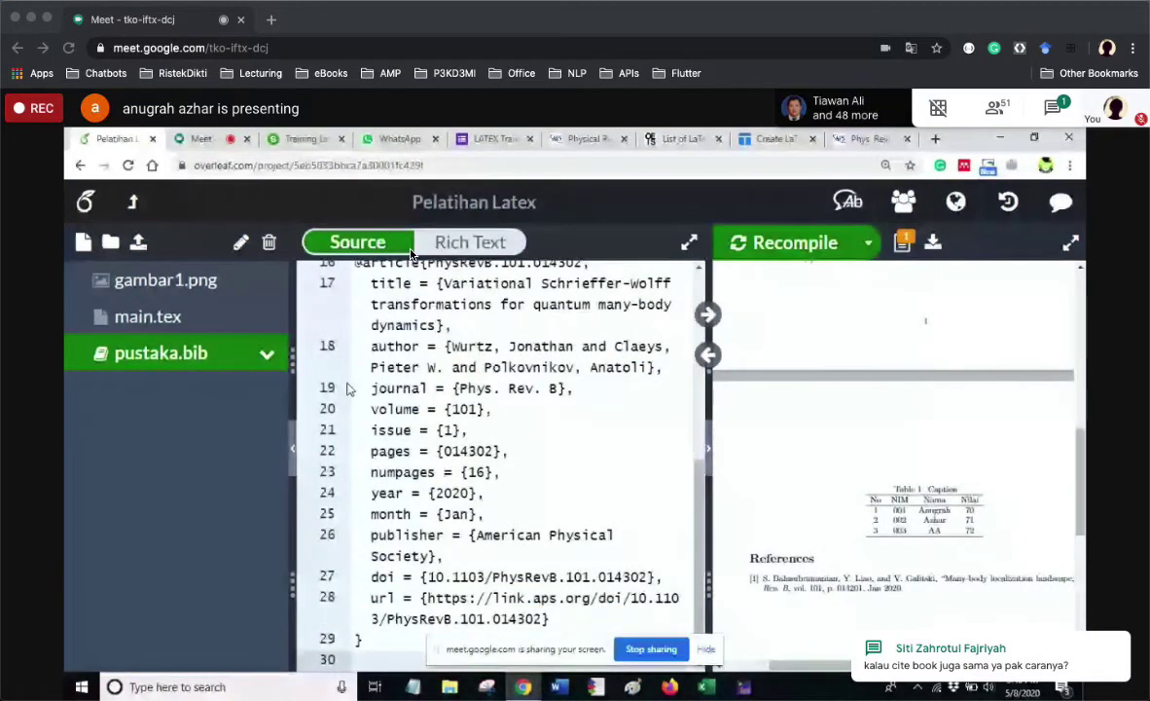
left_click(163, 319)
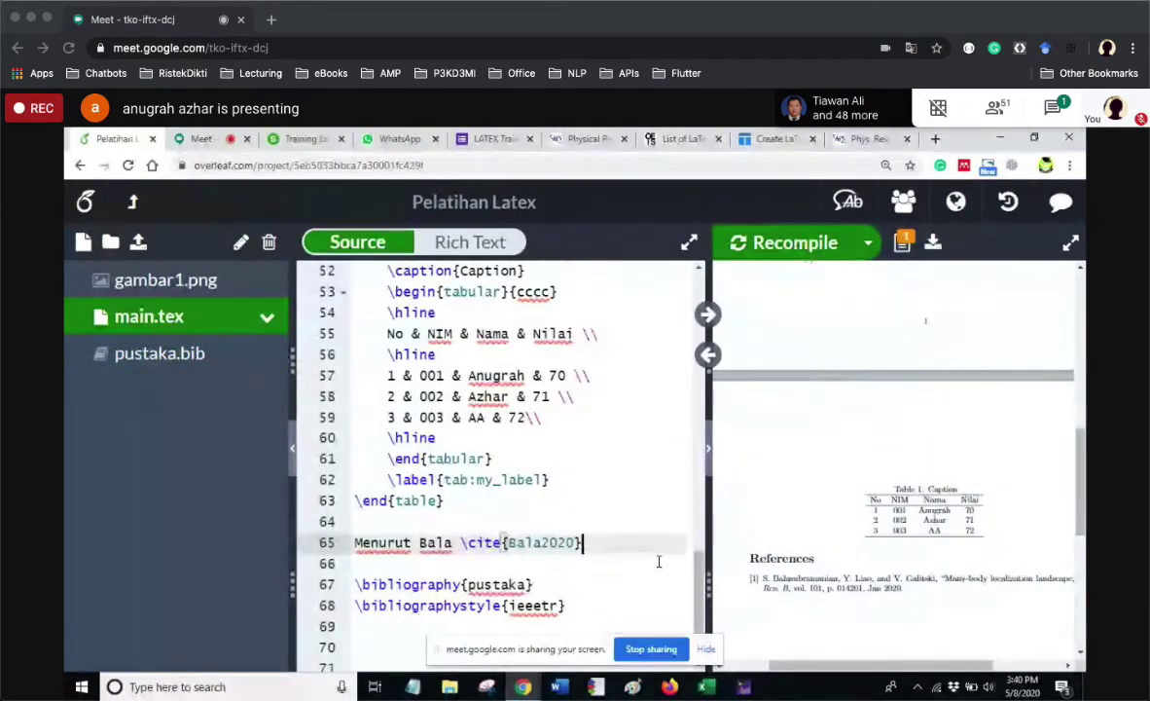
key("ctrl+s")
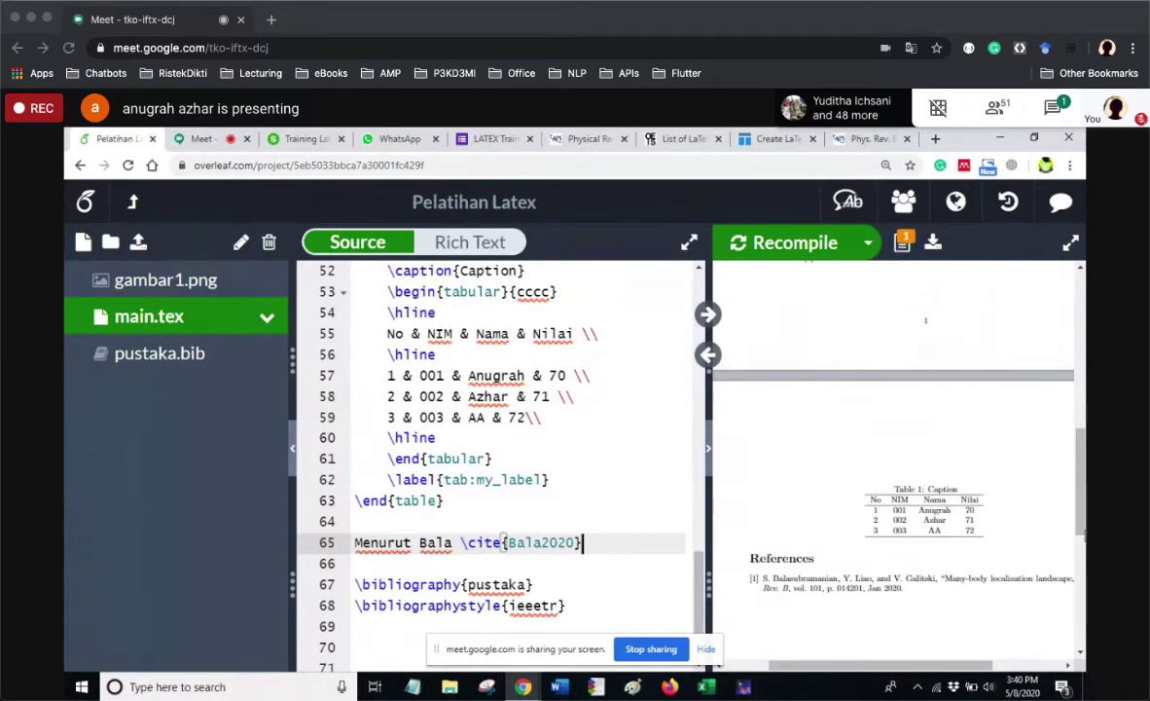
Replace the second entry's citation key PhysRevB.101.014302 in pustaka.bib with Wurtz2020 and save the file.
left_click(170, 360)
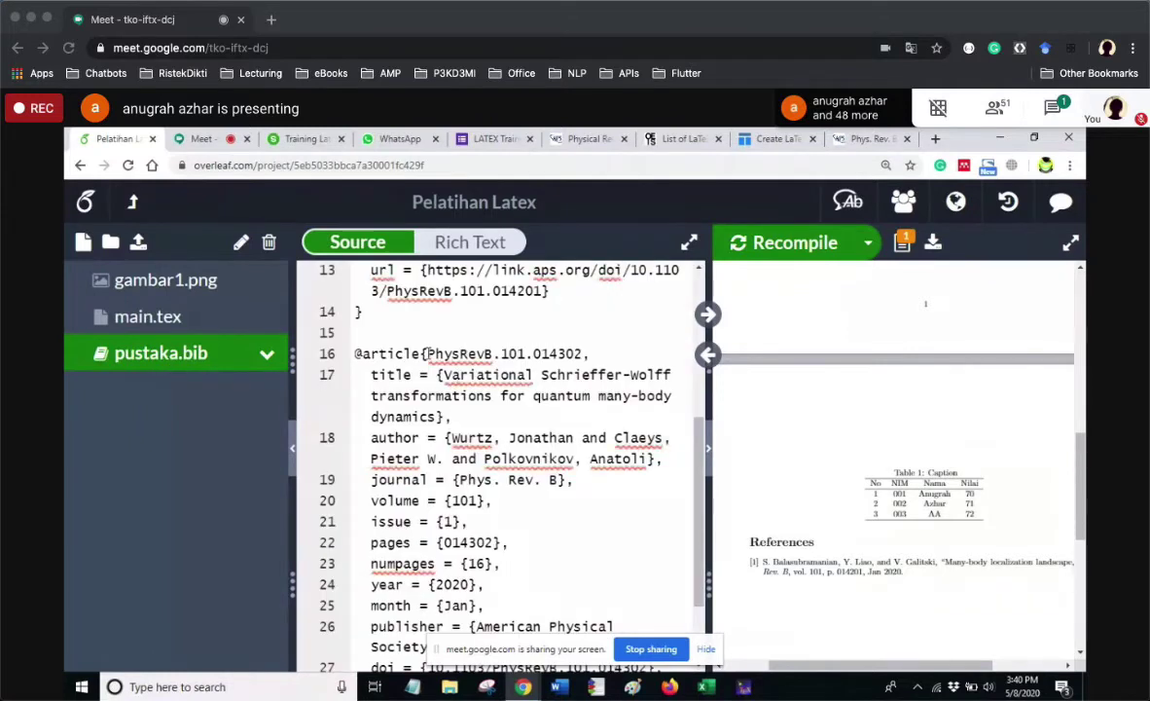
left_click(426, 353)
key("shift+Right")
key("shift+Right")
key("shift+Right")
key("shift+Right")
key("shift+Right")
key("shift+Right")
key("shift+Right")
key("shift+Right")
key("shift+Right")
key("shift+Right")
key("shift+Right")
key("shift+Right")
key("shift+Right")
key("shift+Right")
key("shift+Right")
key("shift+Right")
key("shift+Right")
key("shift+Right")
key("shift+Right")
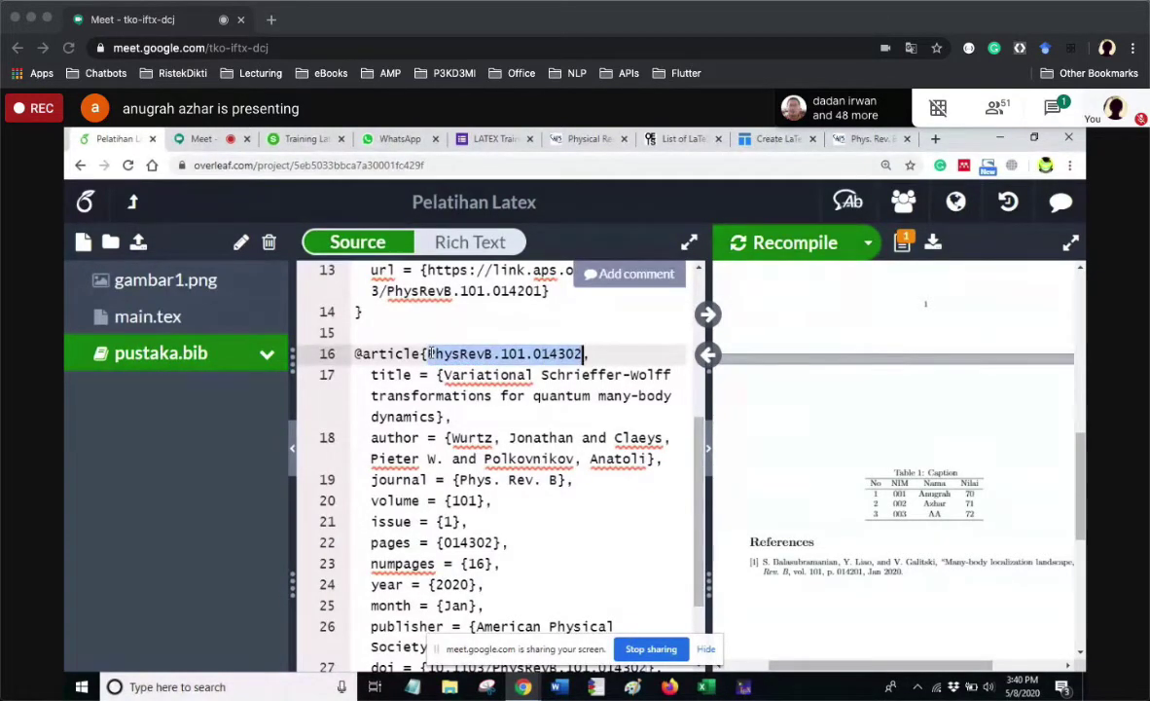
key("BackSpace")
type("Wurtz")
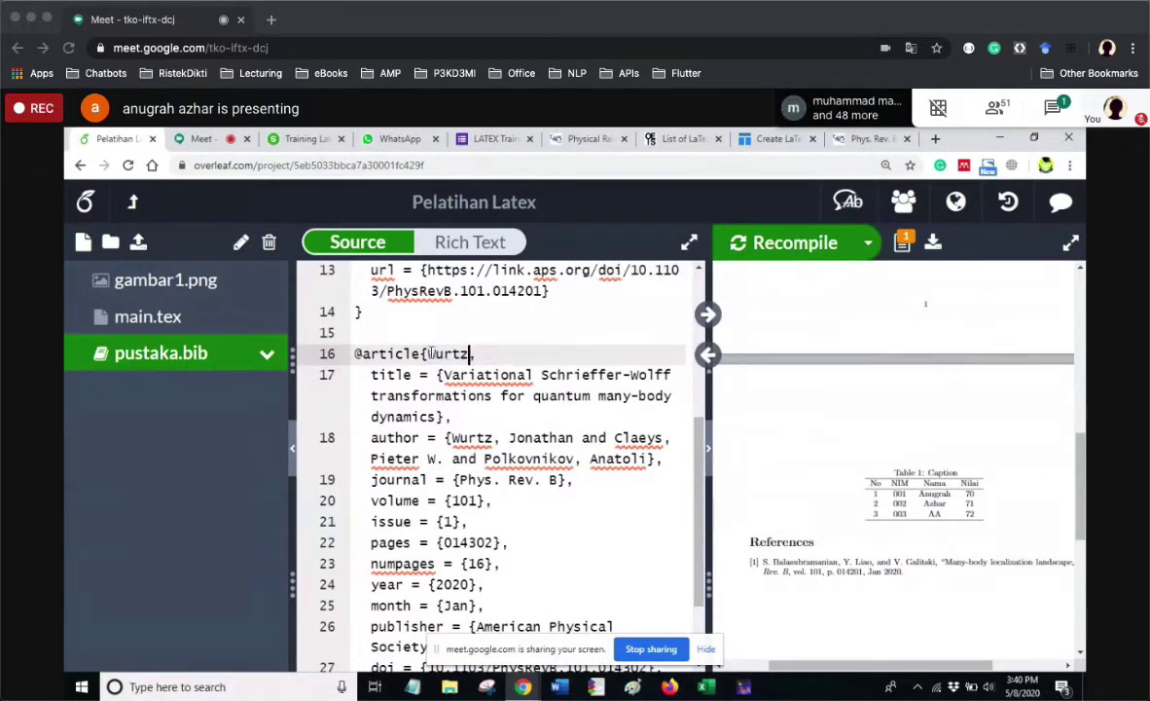
type("2020")
key("ctrl+s")
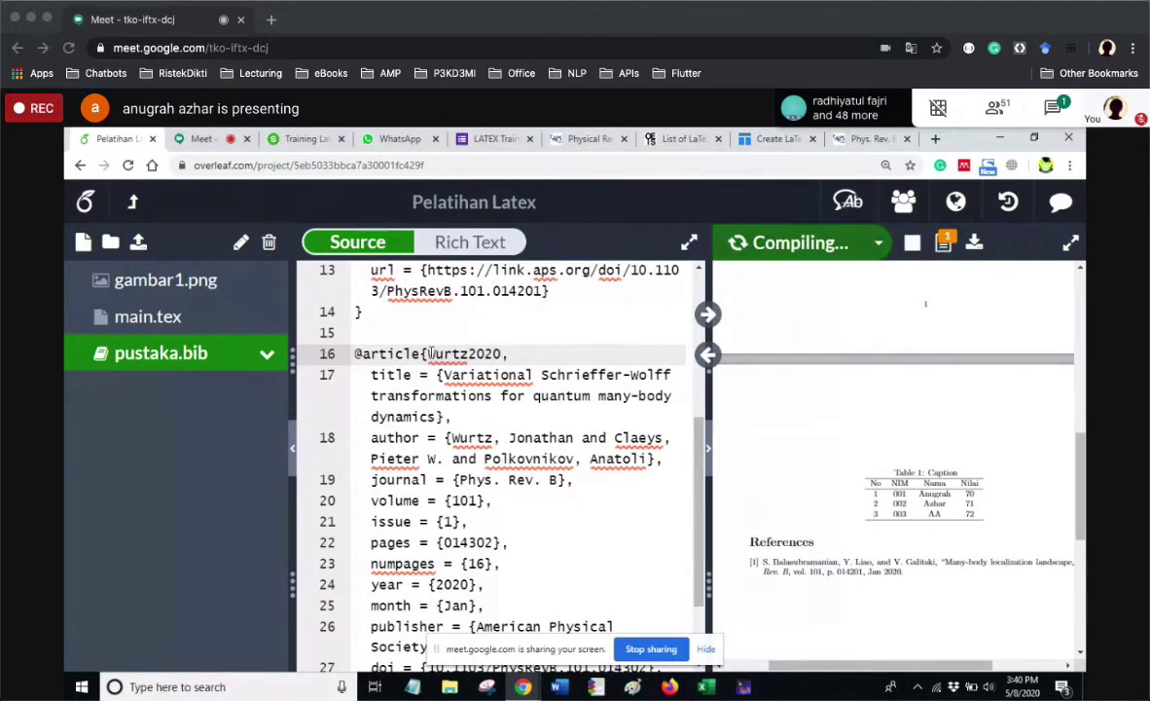
Continue line 65 of main.tex after the Bala2020 citation with ".... sedangkan menurut Wurtz".
left_click(145, 319)
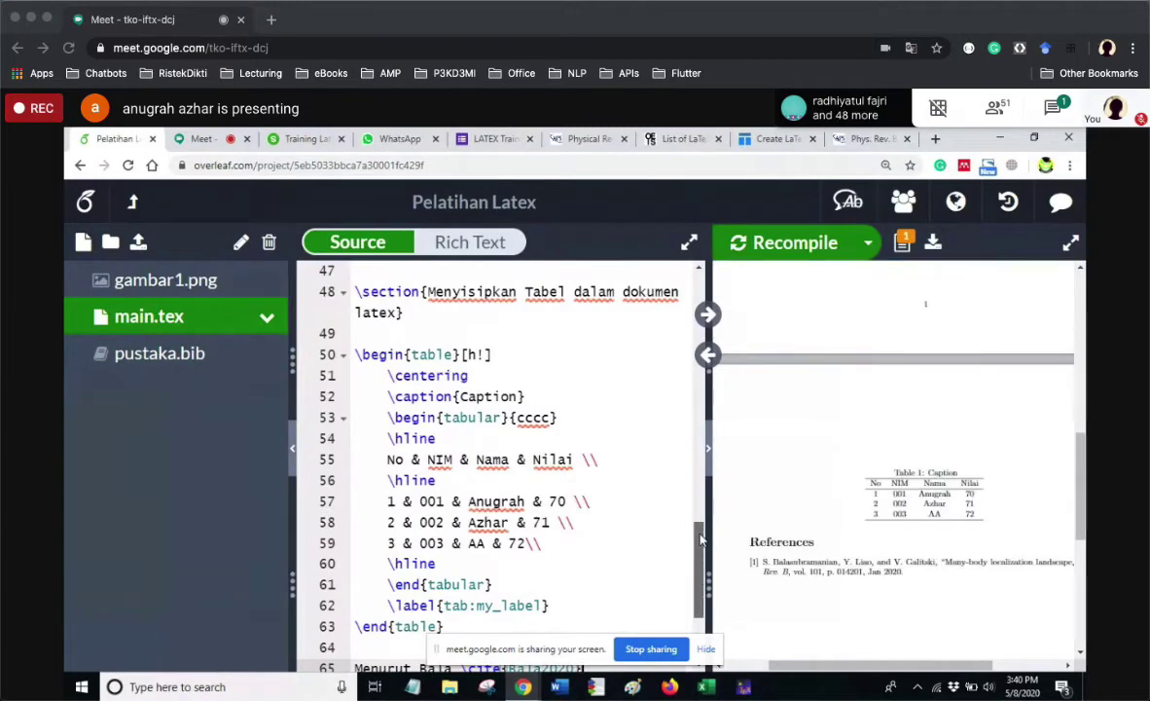
scroll(623, 497, "down", 3)
type(".")
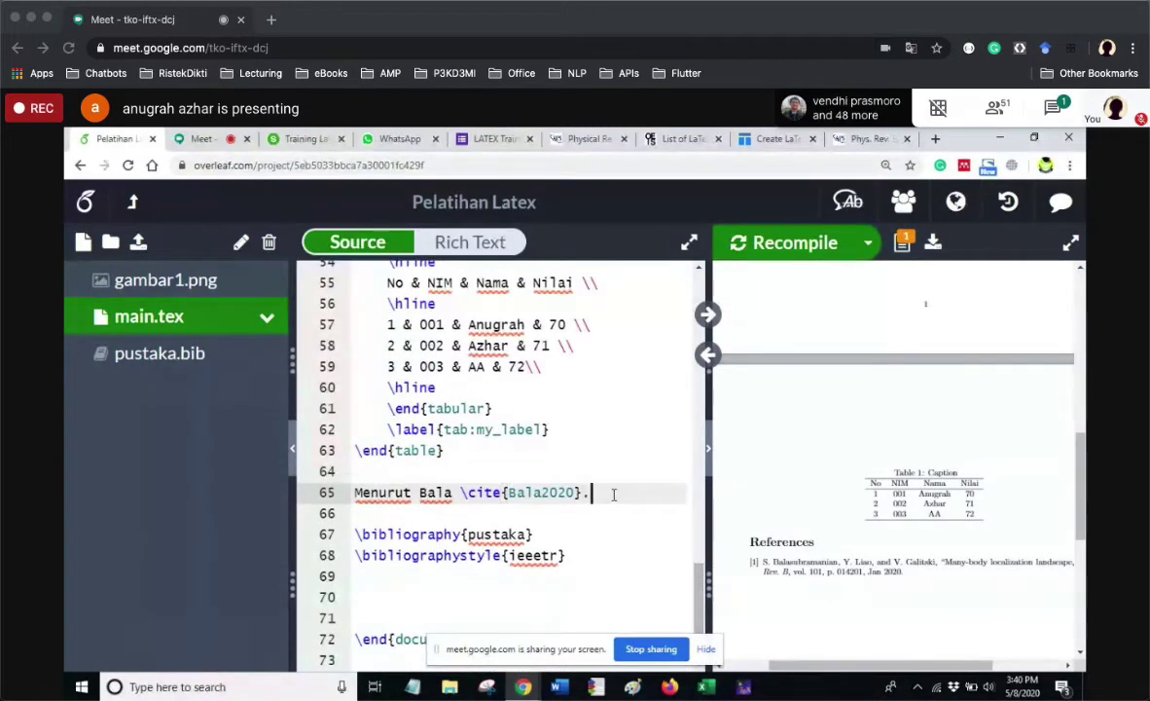
type("... sedangkan")
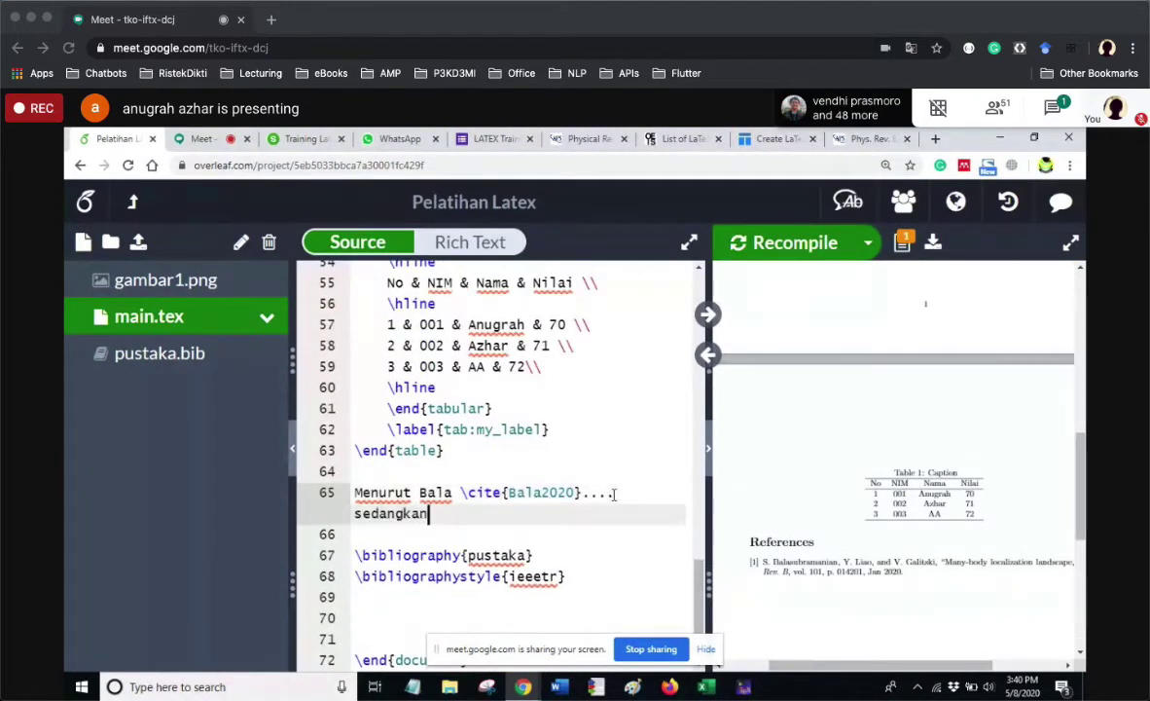
type(" menurut Wurtz")
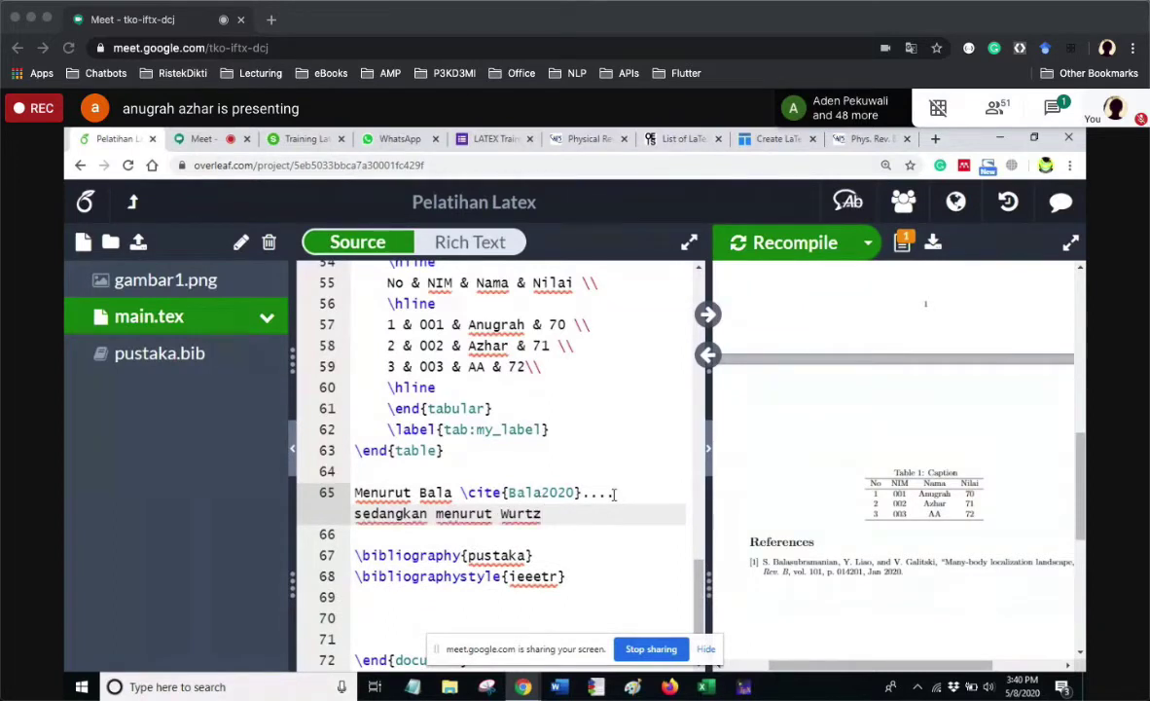
Insert the reference \cite{Wurtz2020} after "sedangkan menurut Wurtz" from the autocomplete suggestions.
type(" \\cite")
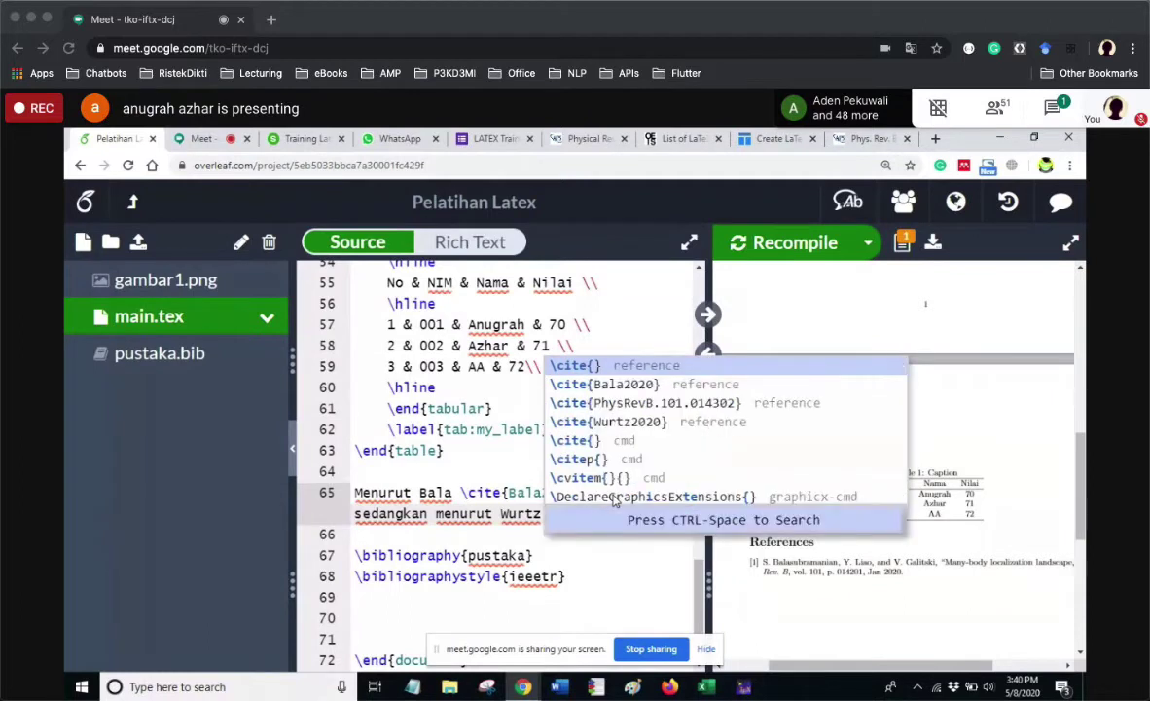
key("Down")
key("Down")
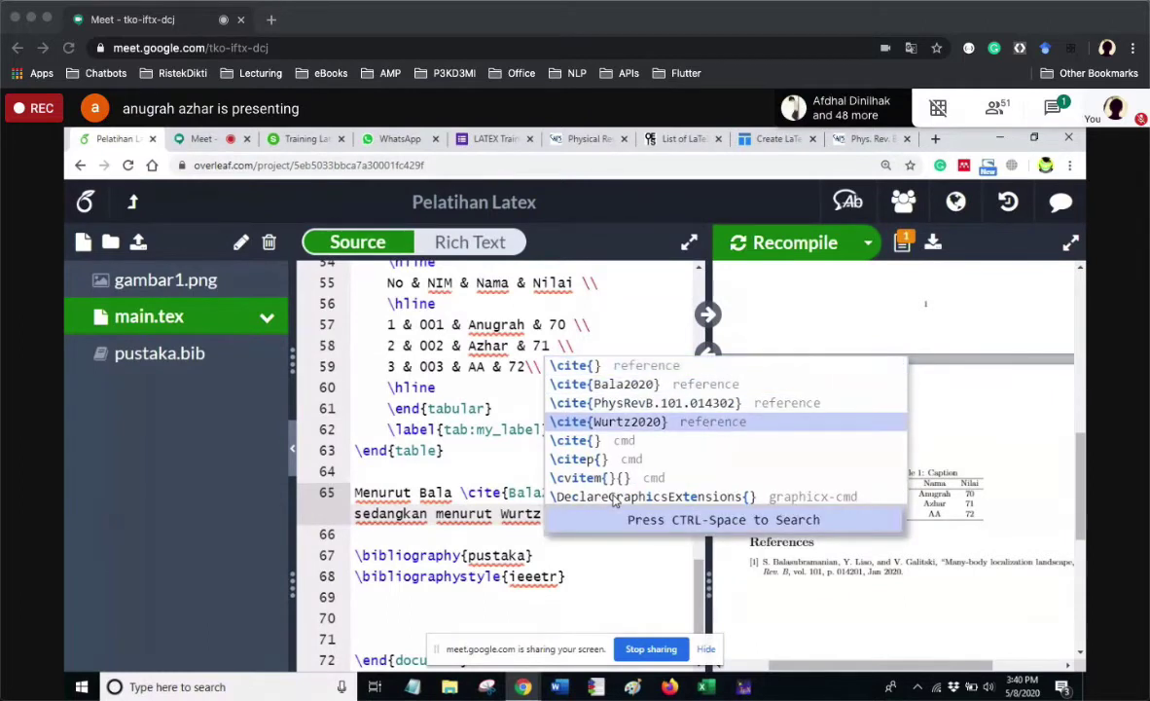
key("Return")
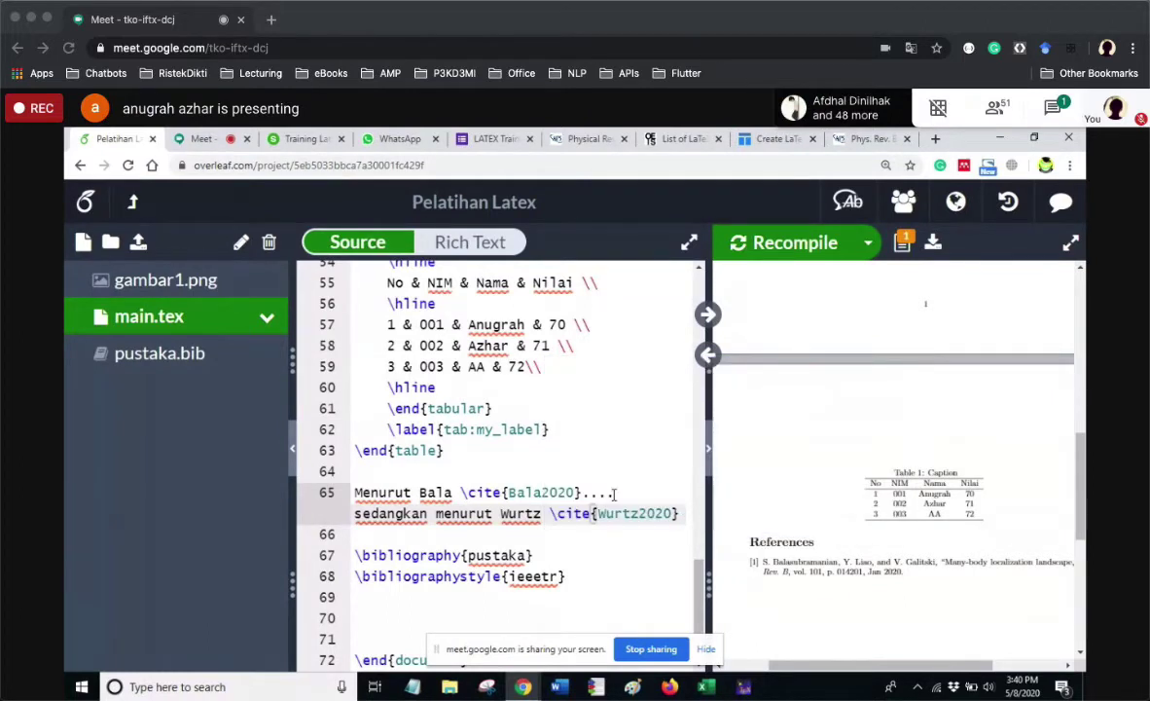
Save main.tex to recompile it and check the References list in the PDF preview.
key("ctrl+s")
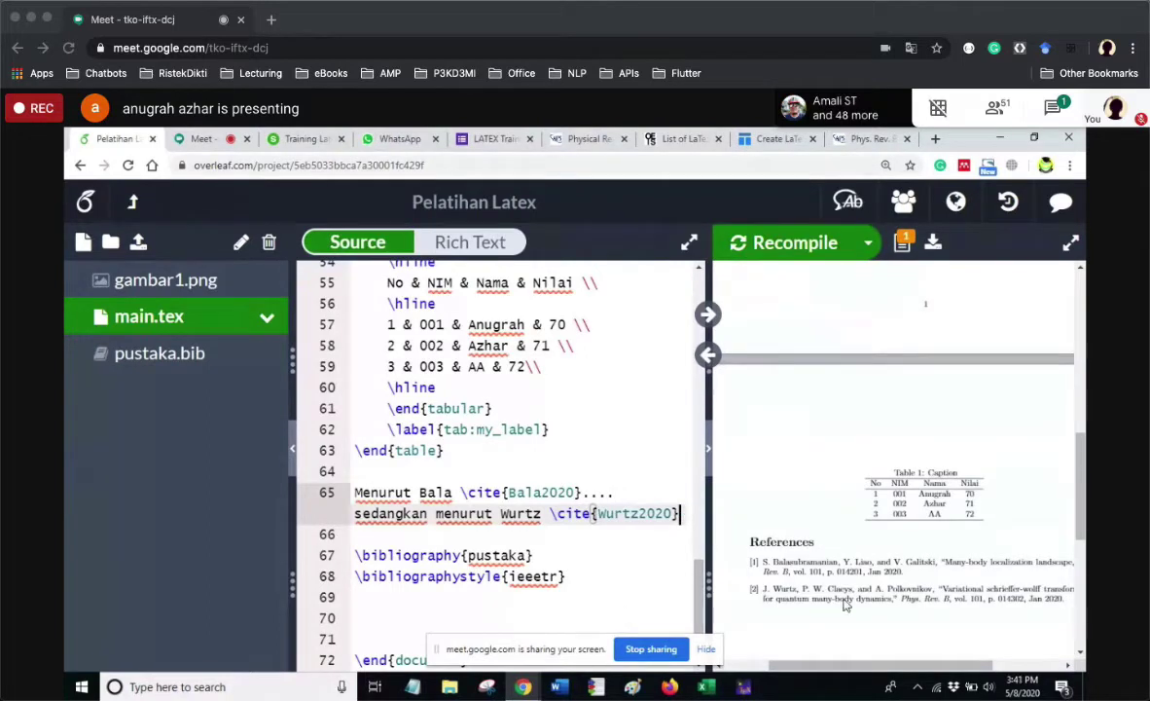
scroll(833, 487, "down", 2)
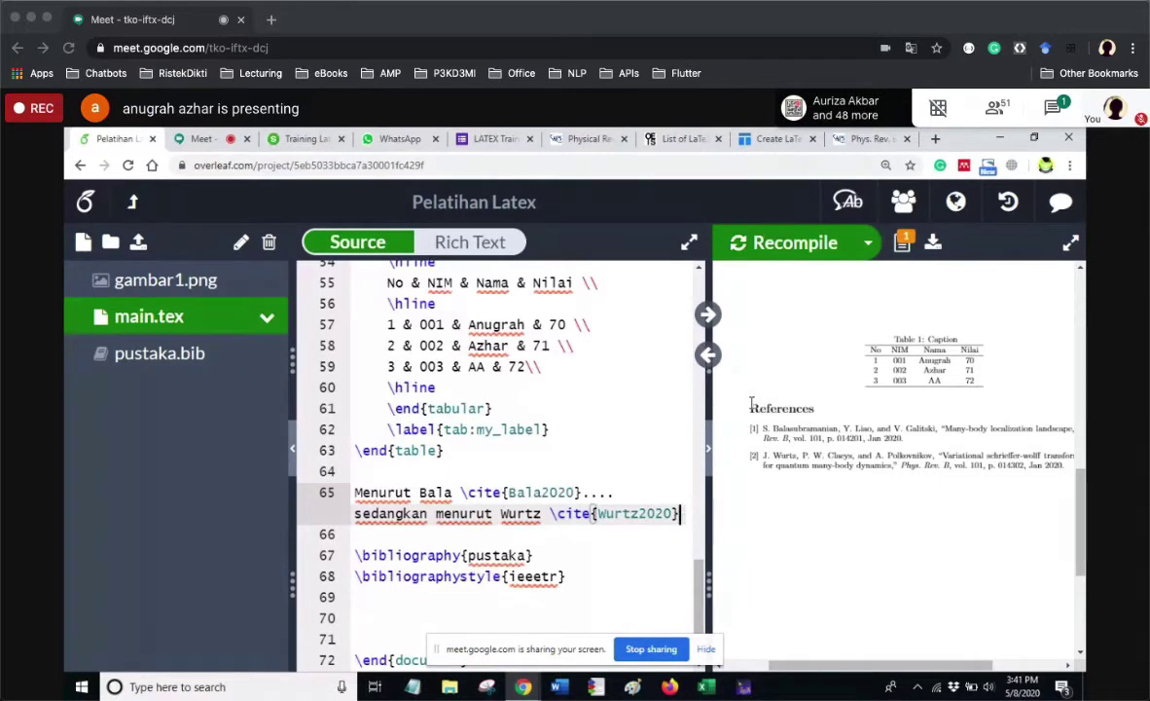
Move "sedangkan menurut Wurtz \cite{Wurtz2020}" onto its own line above the "Menurut Bala" line in main.tex and save the file.
left_click_drag(678, 513, 360, 513)
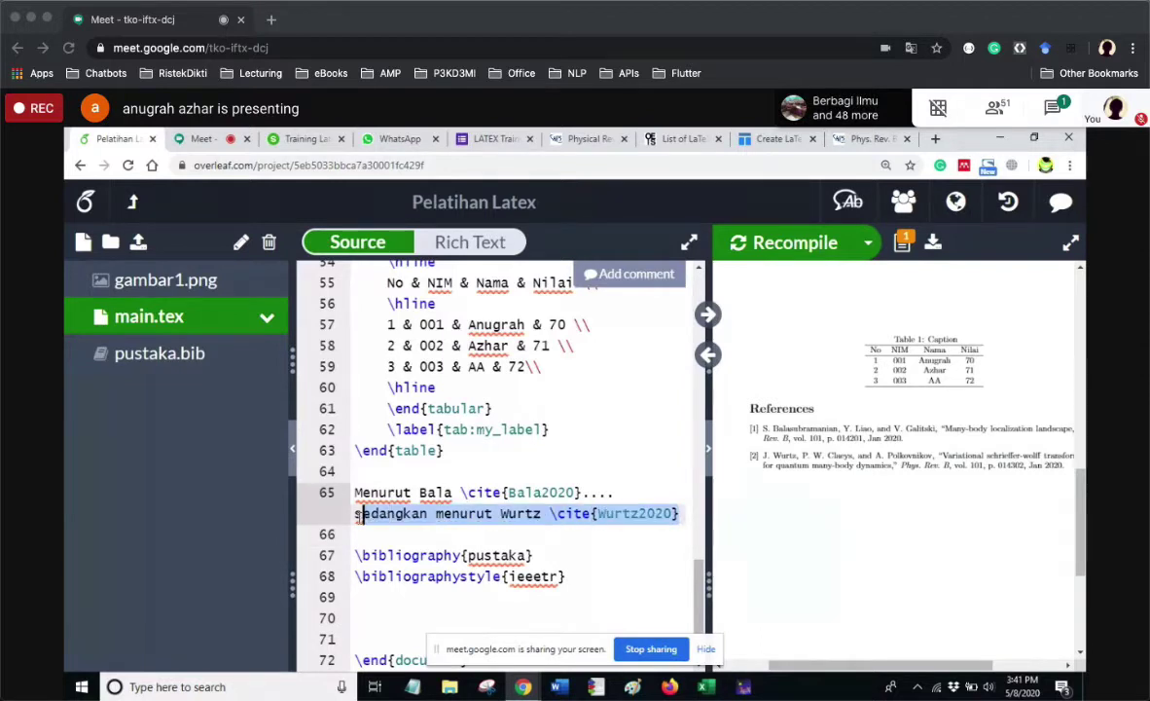
key("BackSpace")
left_click(357, 471)
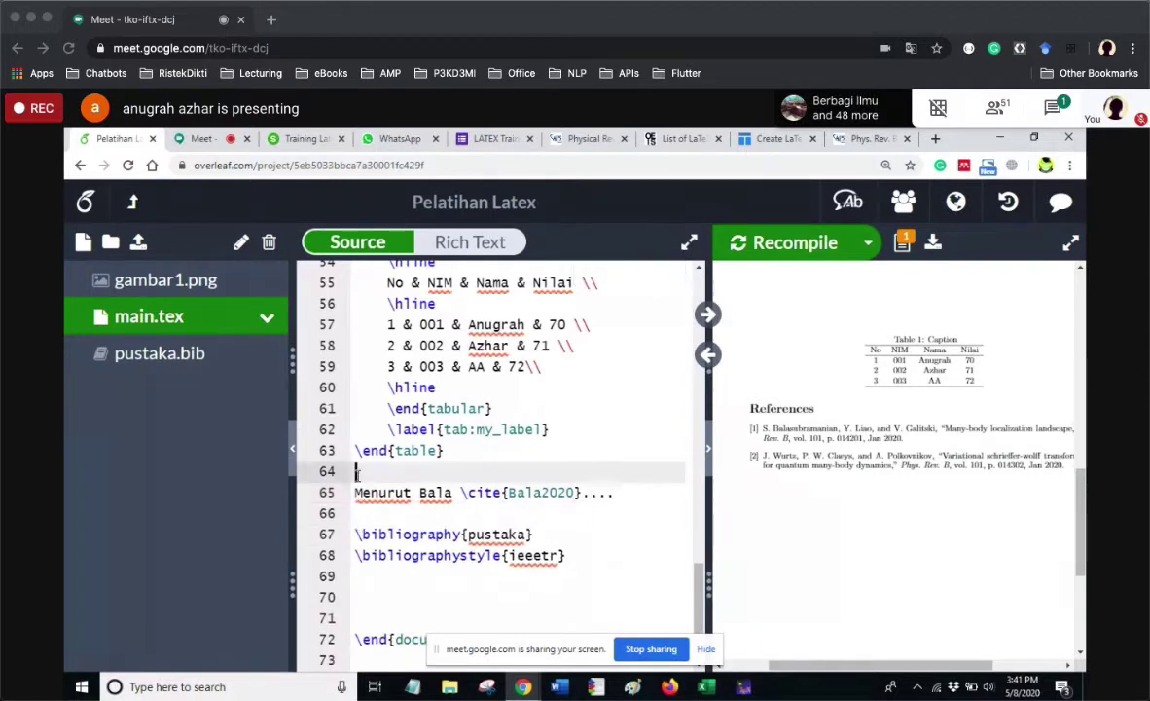
type("sedangkan menurut Wurtz \\cite{Wurtz2020}")
left_click(356, 471)
key("Return")
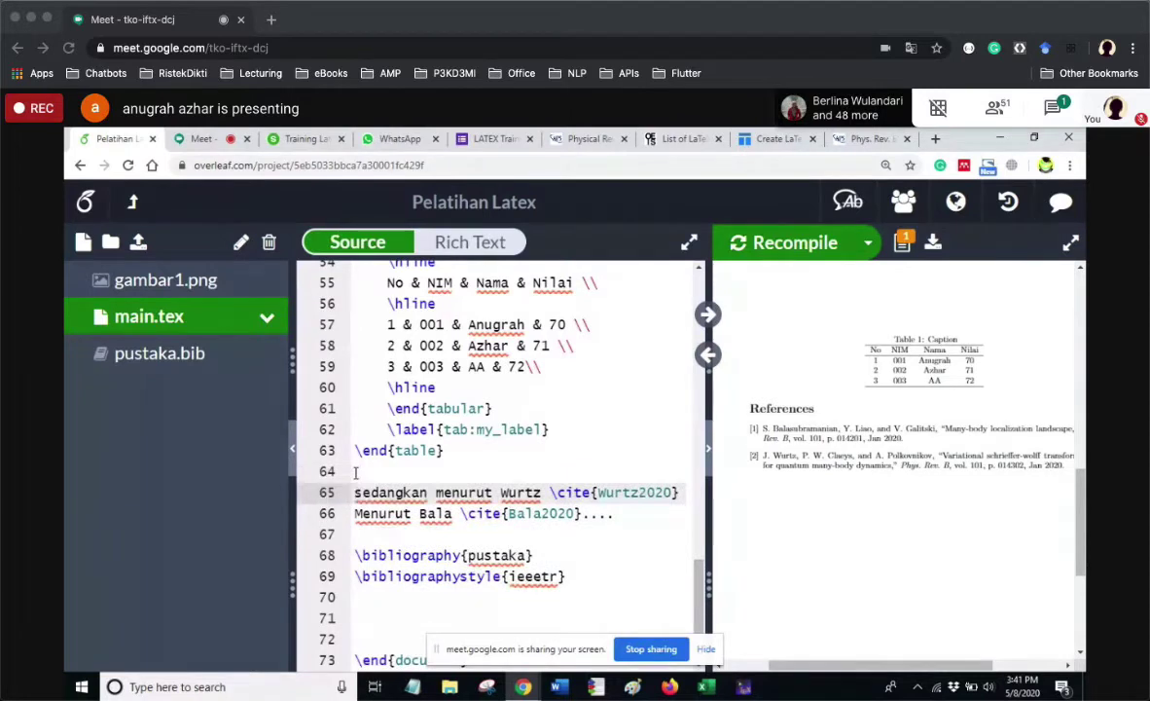
key("ctrl+s")
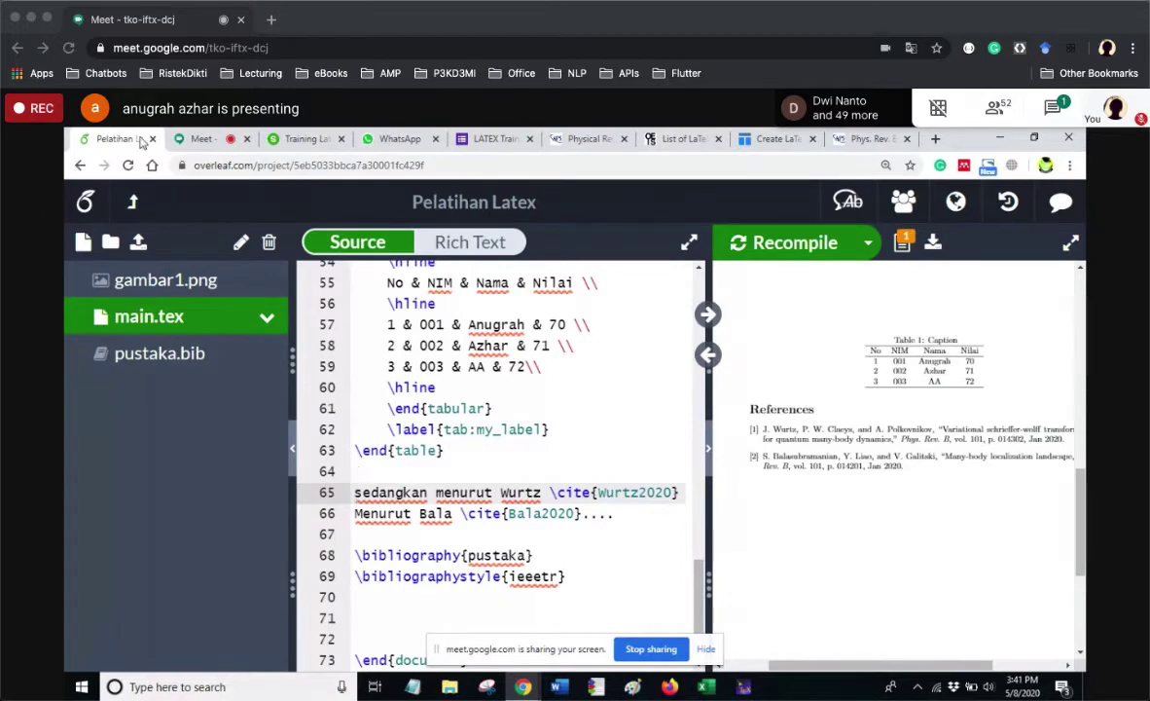
Stop sharing the screen in the Google Meet call.
left_click(184, 140)
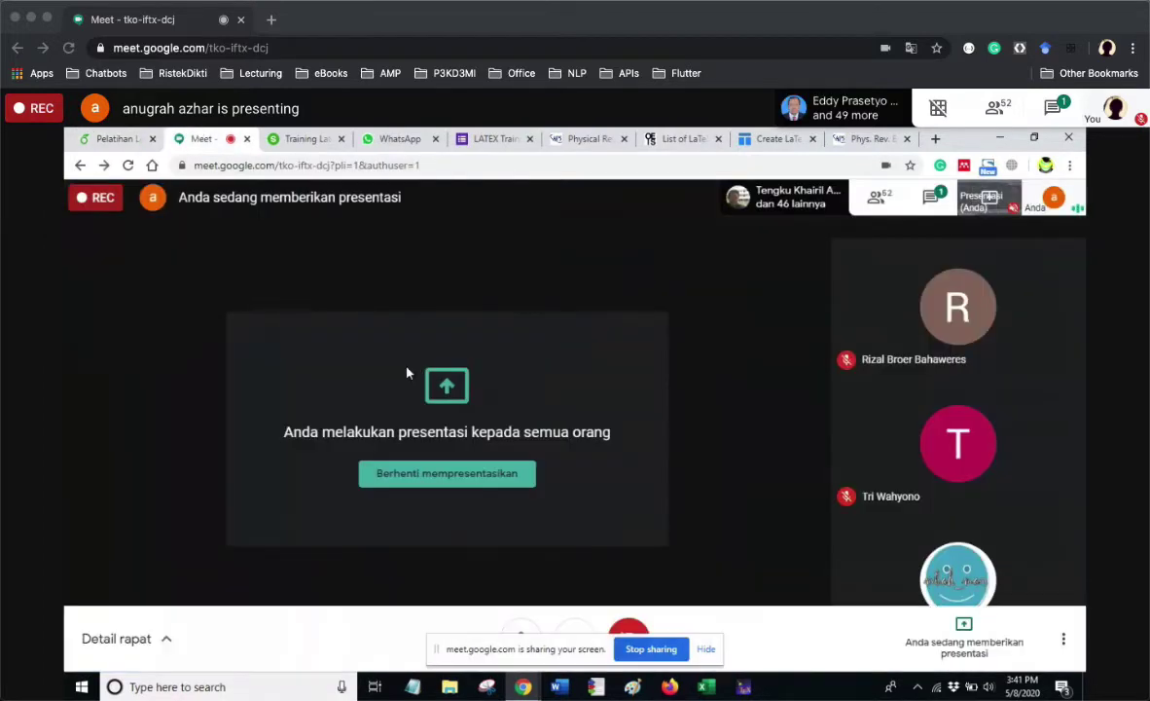
left_click(116, 138)
left_click(195, 139)
left_click(122, 137)
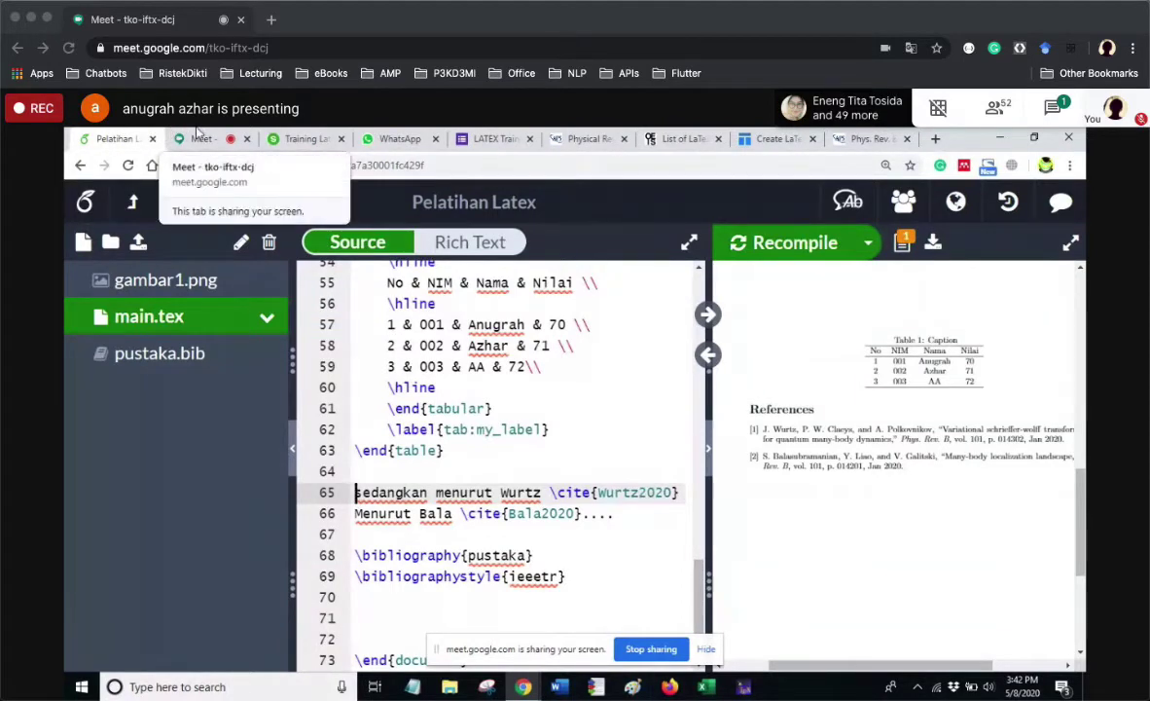
left_click(642, 655)
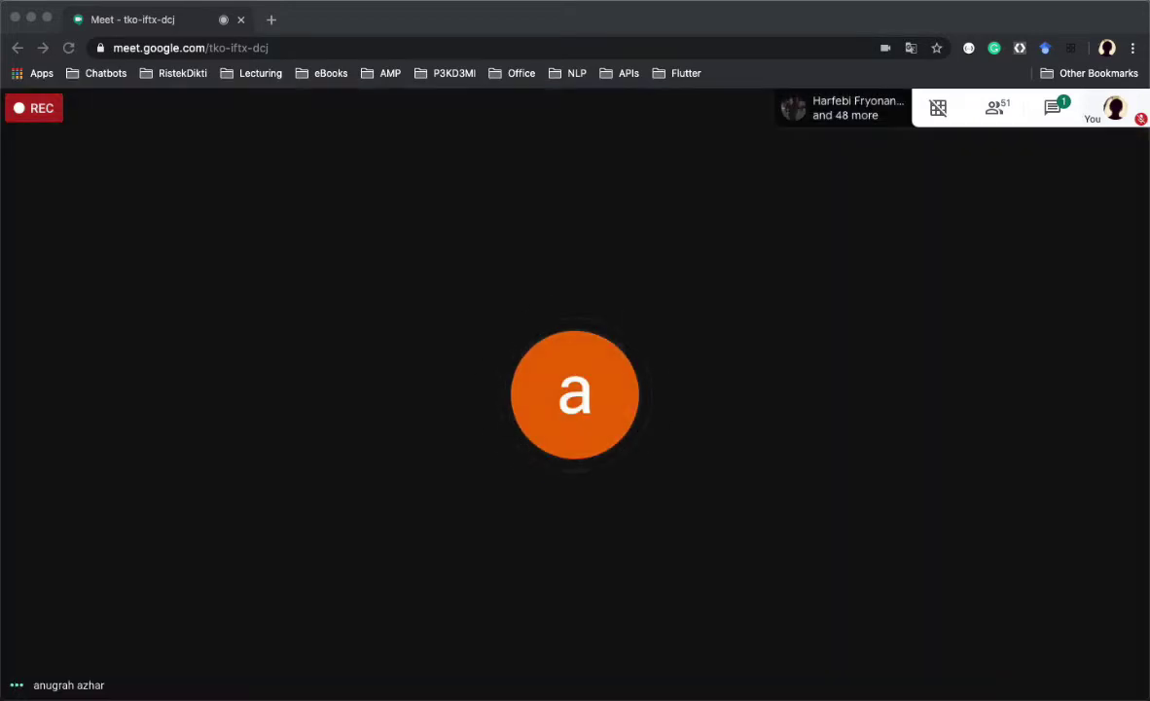
Read the latest messages in the meeting chat and close the chat.
key("super+a")
key("super+c")
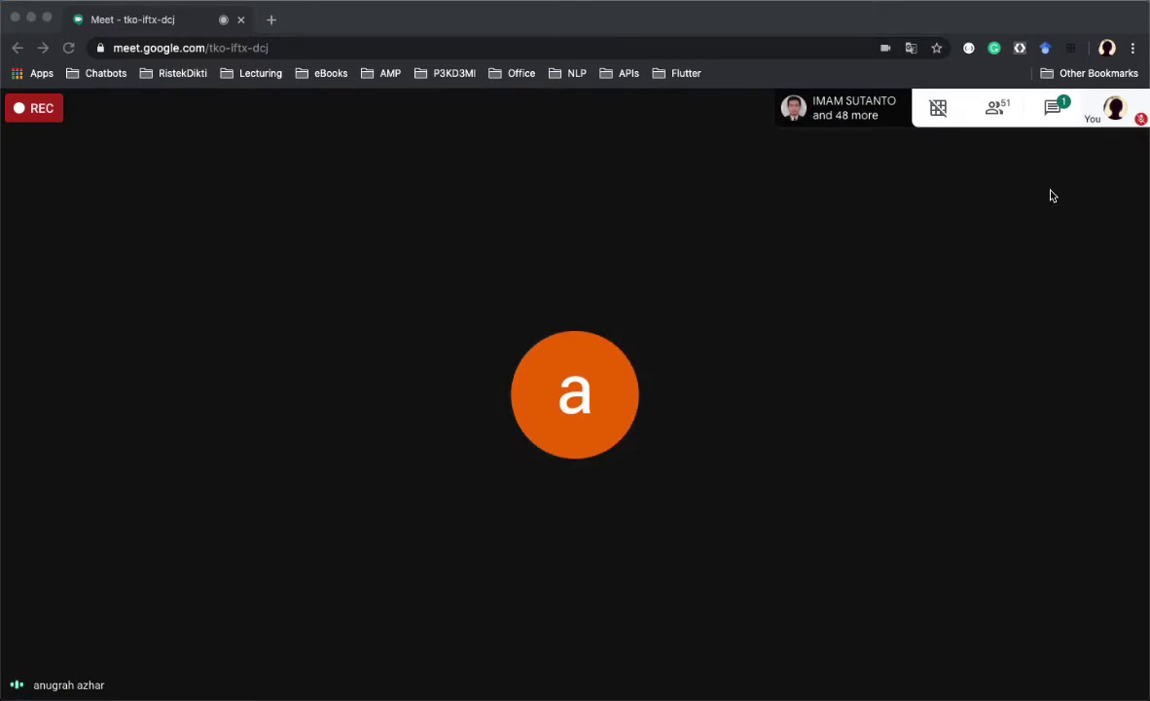
left_click(1052, 108)
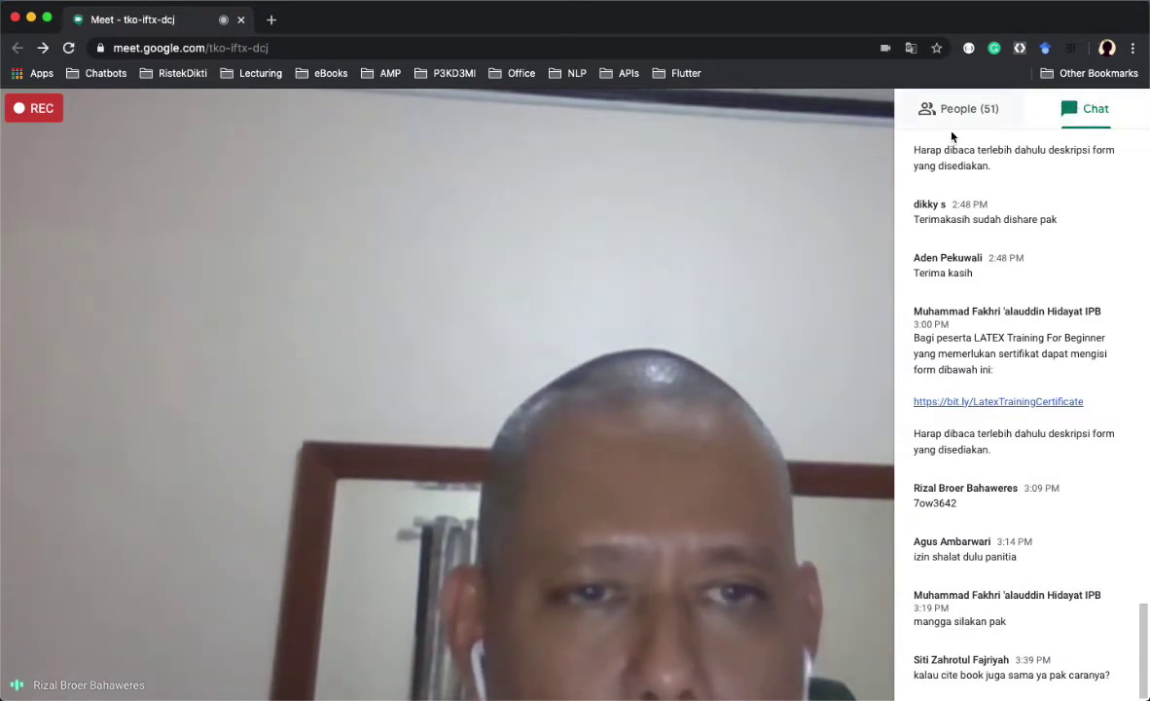
left_click(842, 172)
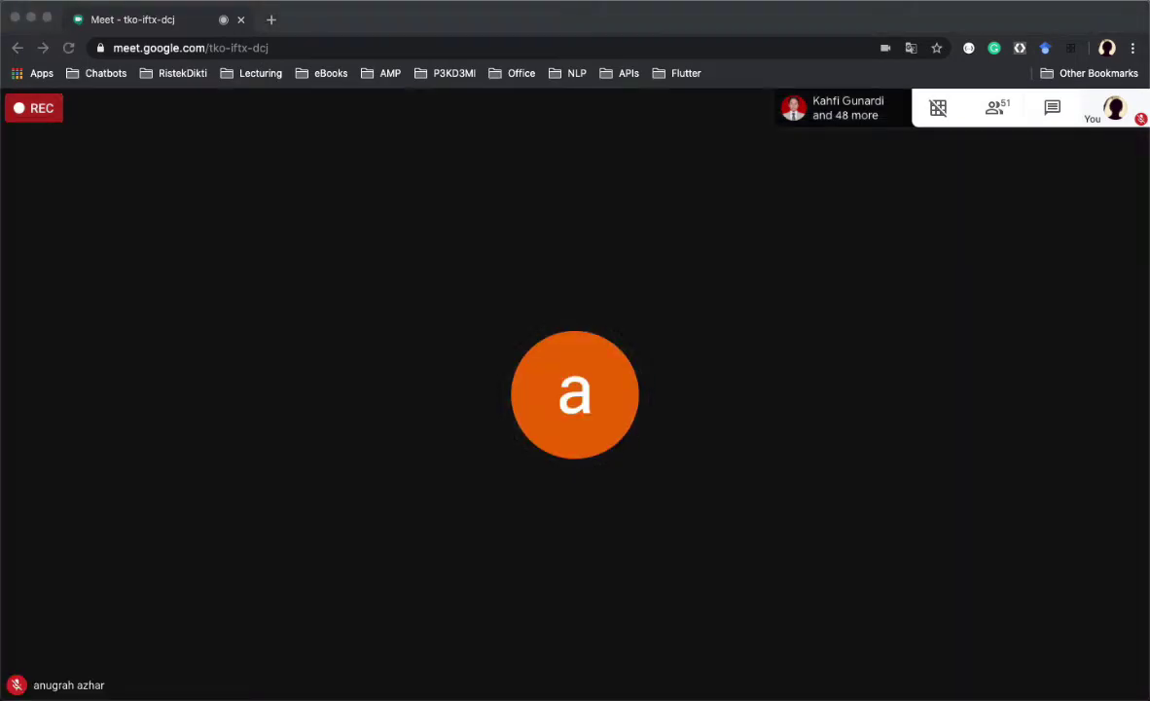
key("super+v")
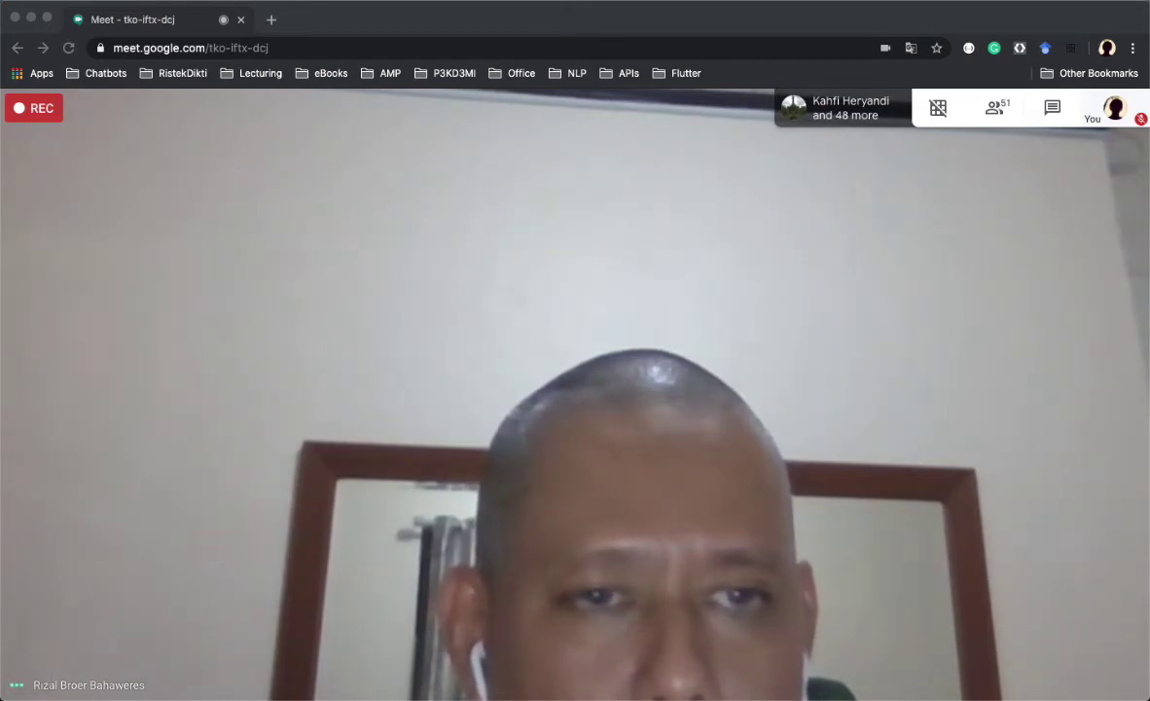
key("super+s")
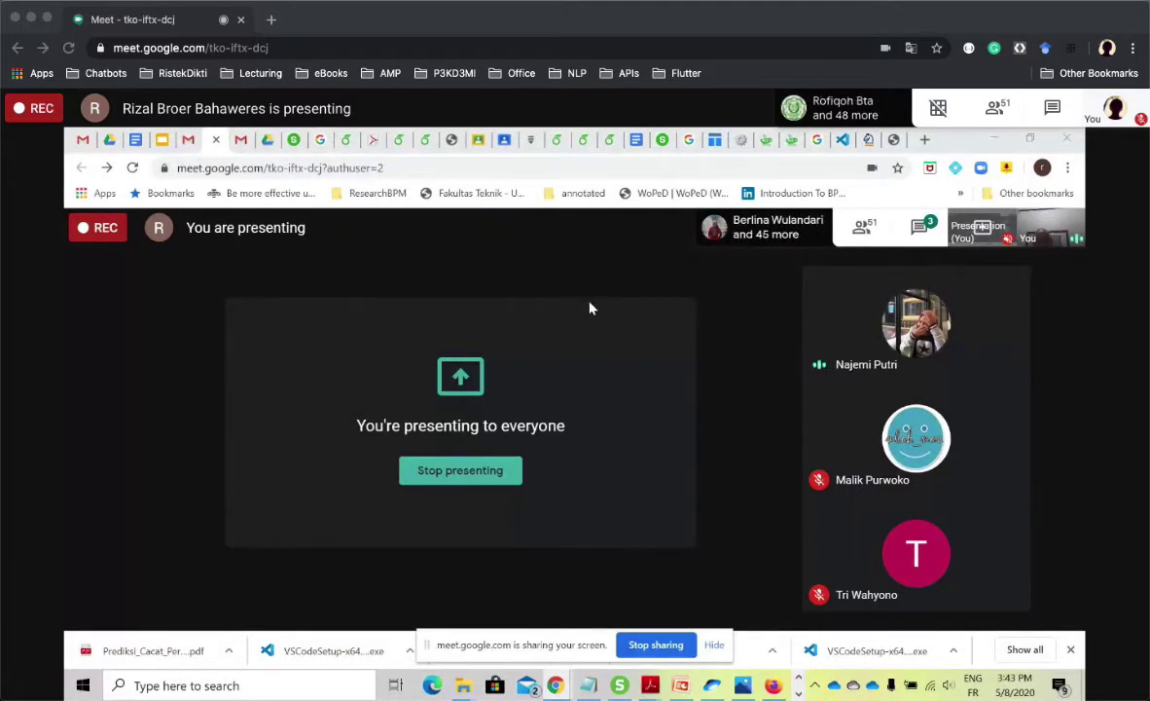
Switch to the Google Docs note Note-Presentasi-Overleaf-Beginer-IEEE-SB-IPB and highlight the "Springer : latex in 24 hours" entry with its link.
left_click(135, 141)
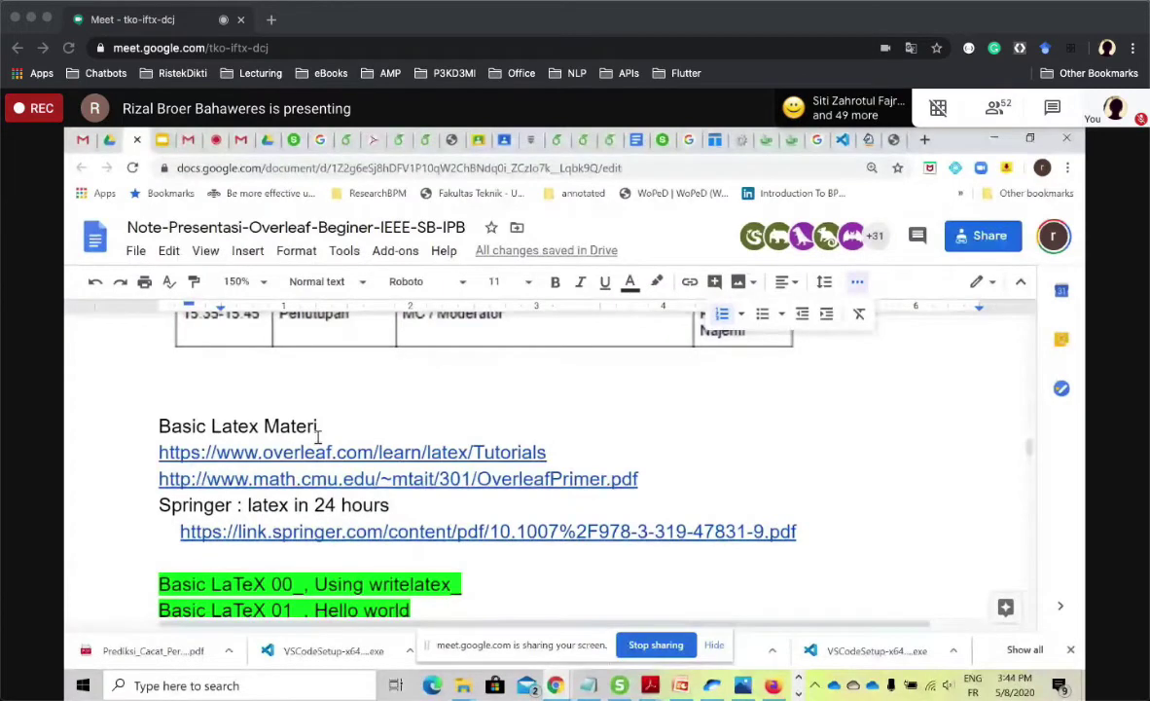
left_click(142, 426)
left_click_drag(159, 505, 822, 542)
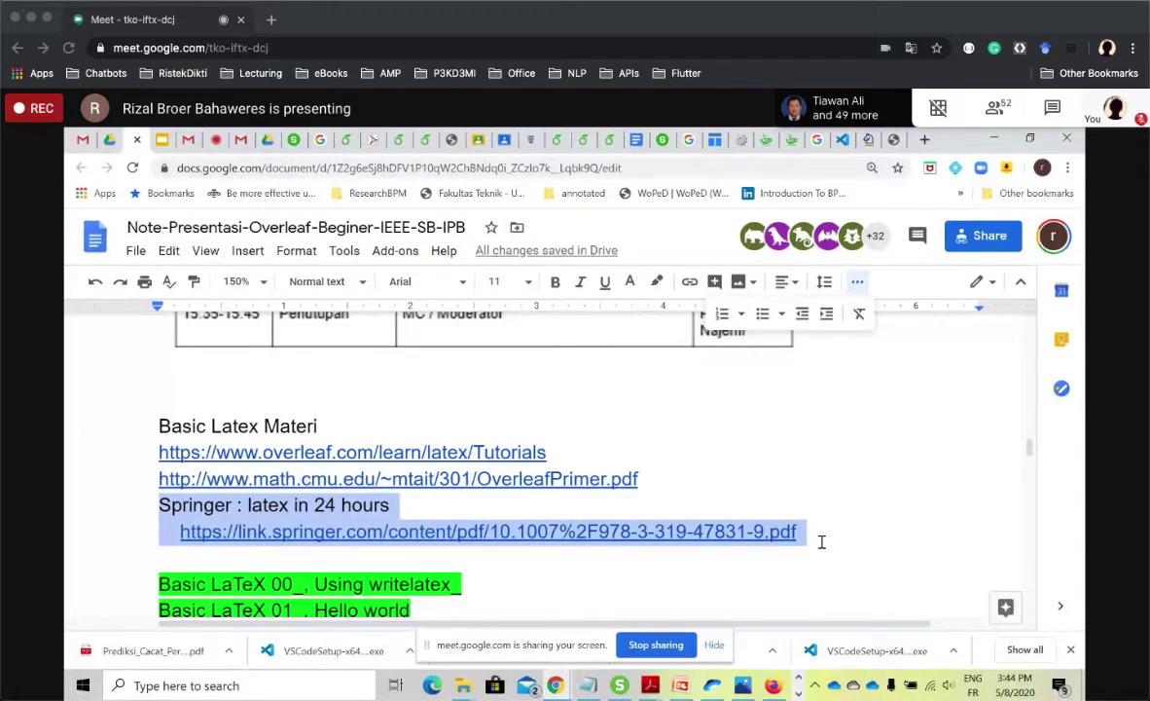
Show the cover page of the Springer LaTeX book PDF, open its download dialog and cancel it.
left_click(894, 140)
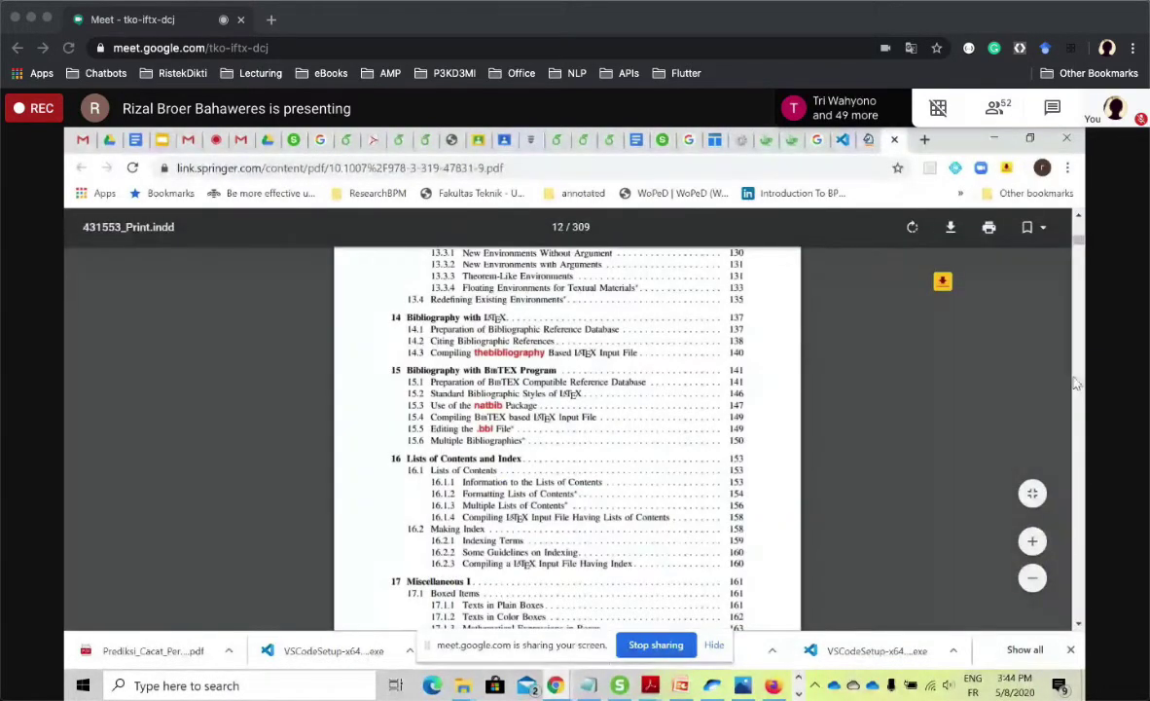
left_click_drag(1079, 243, 1079, 226)
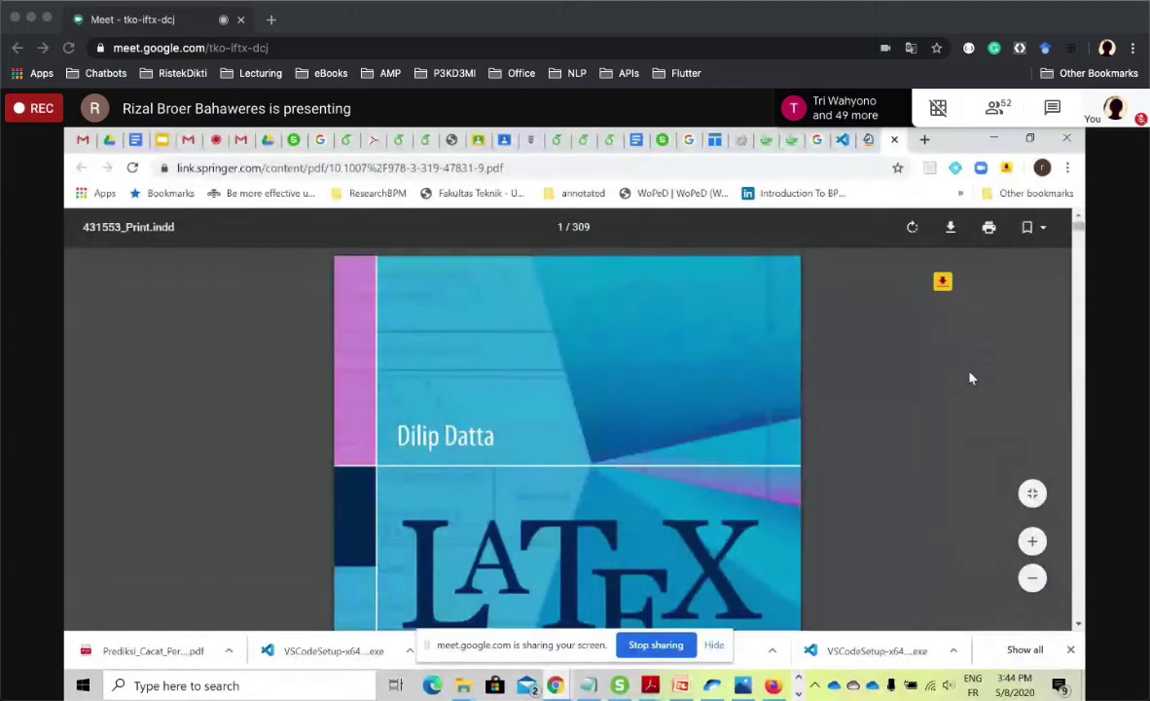
key("super+s")
left_click(951, 226)
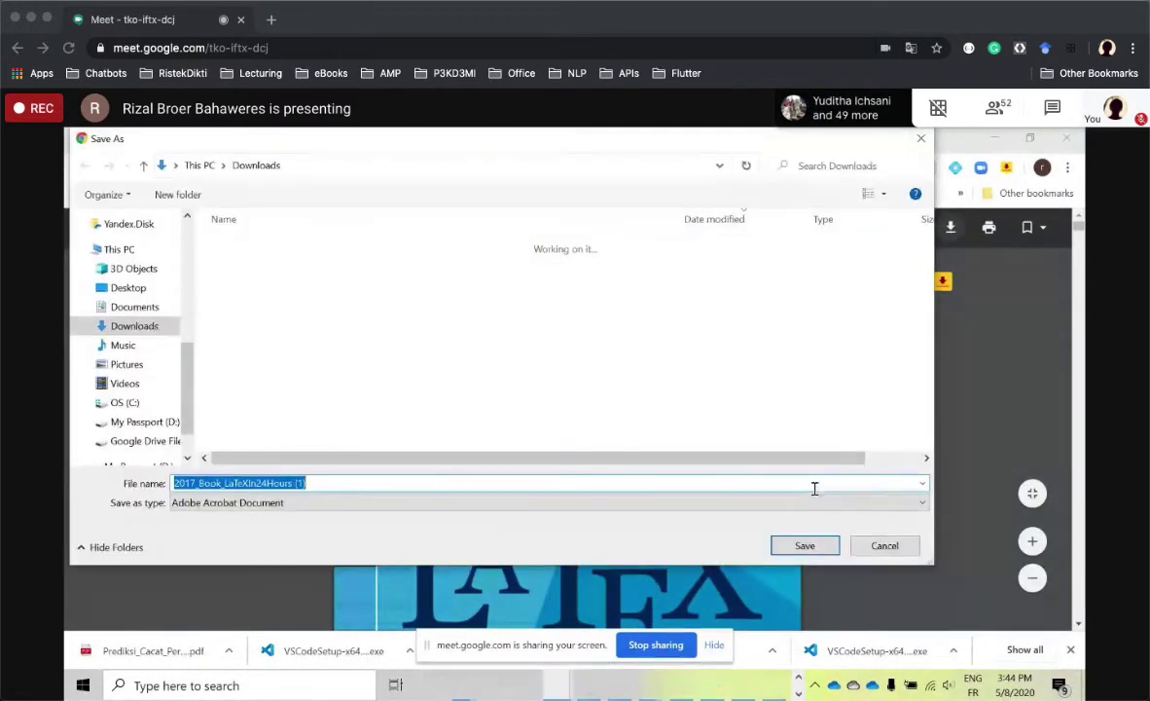
left_click(906, 545)
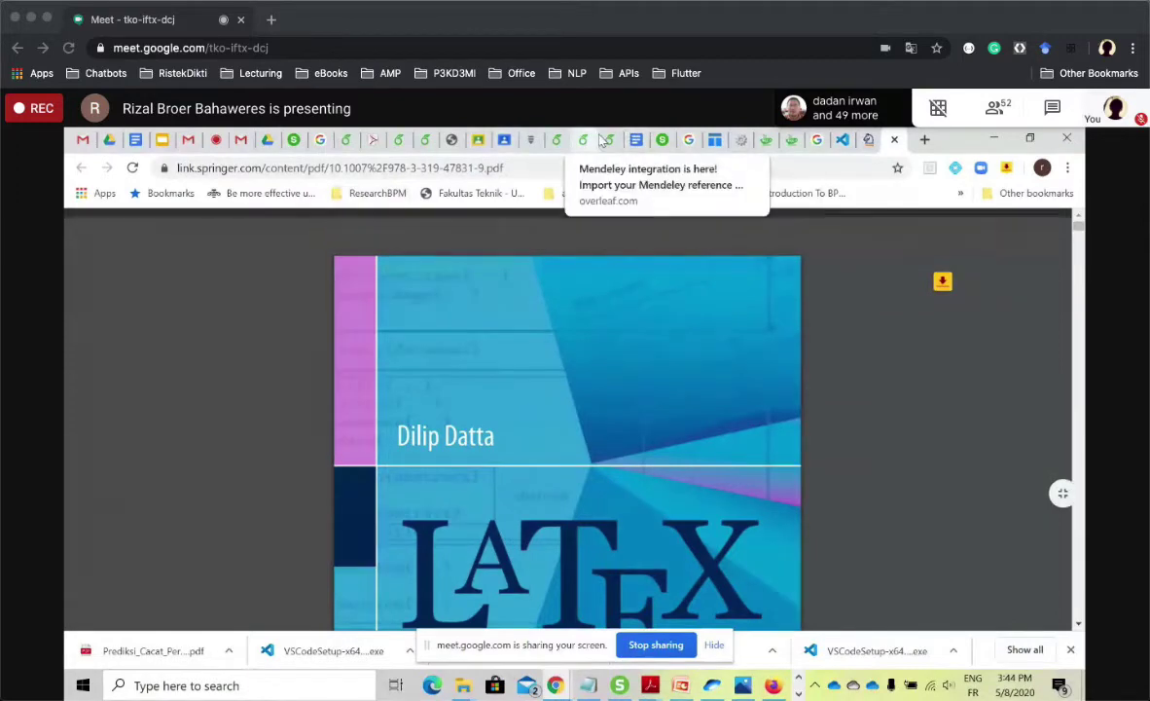
Switch to Google Classroom and look through the classwork topics of Overleaf 101 for Dummies, from Reference Manager up to Conclusions.
left_click(505, 140)
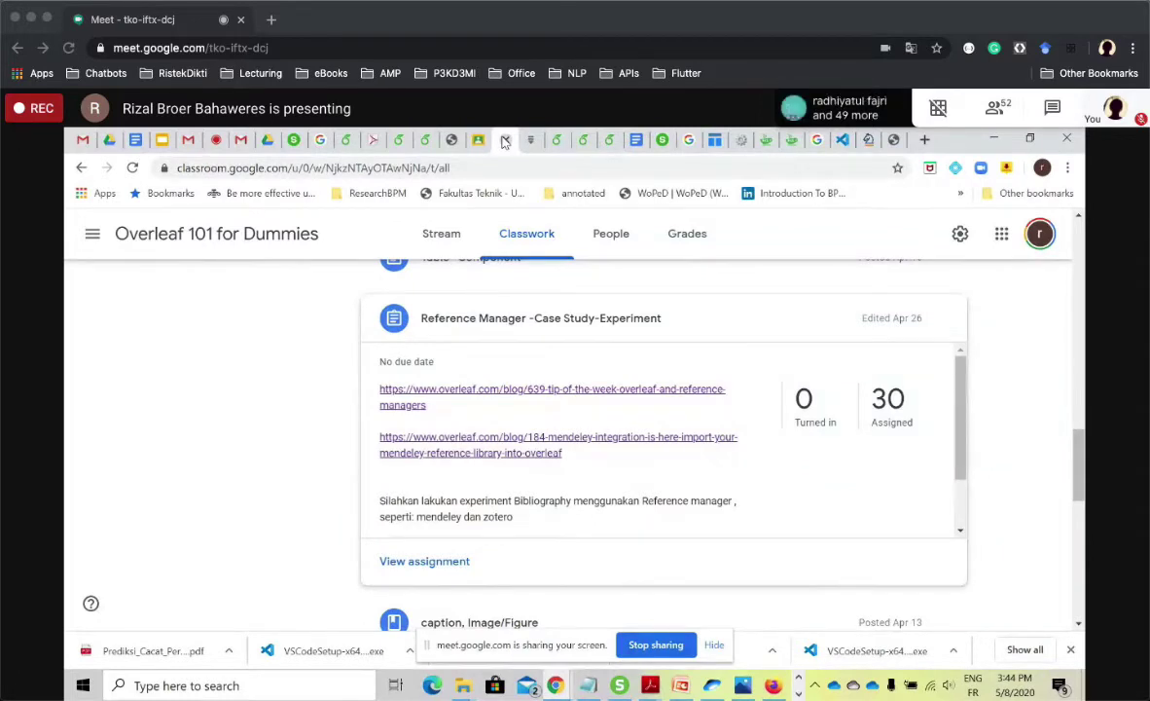
scroll(1077, 465, "up", 3)
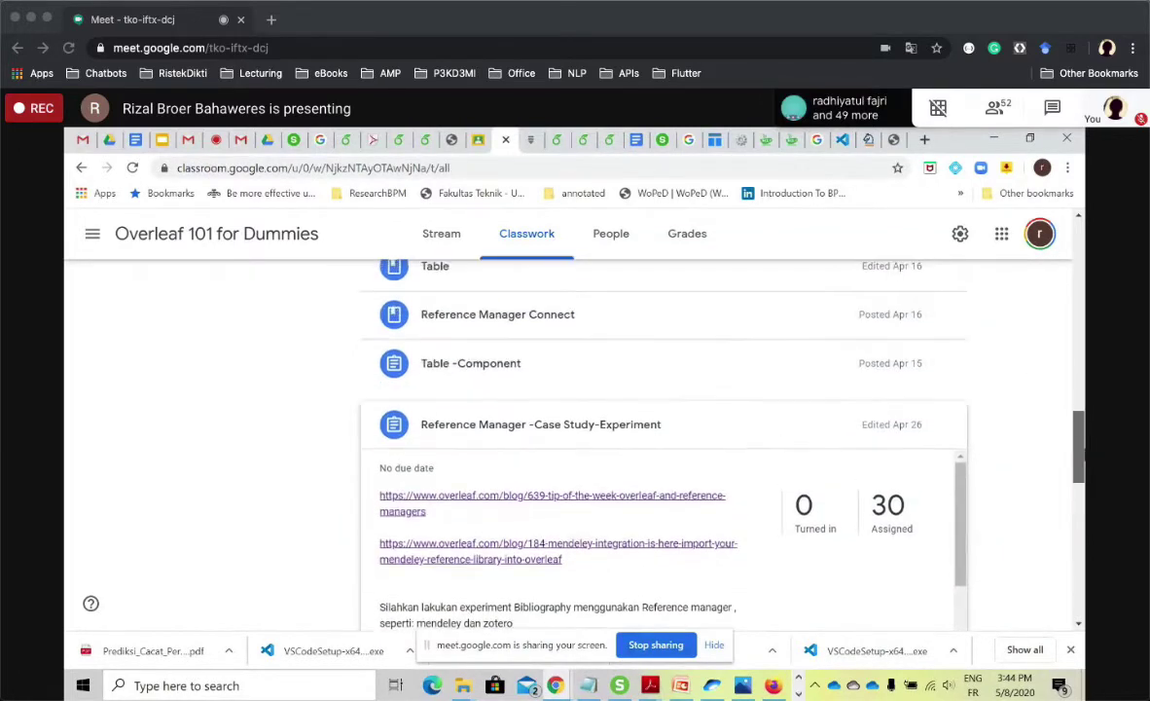
left_click_drag(1080, 457, 1080, 467)
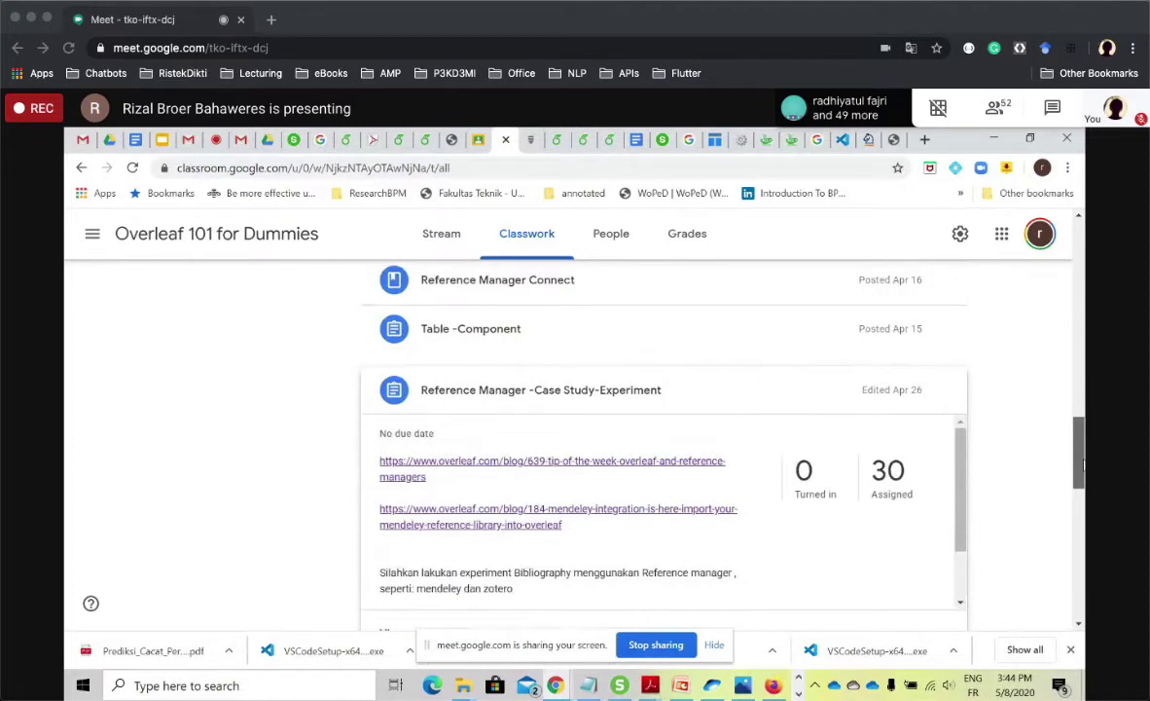
left_click_drag(1078, 465, 1082, 241)
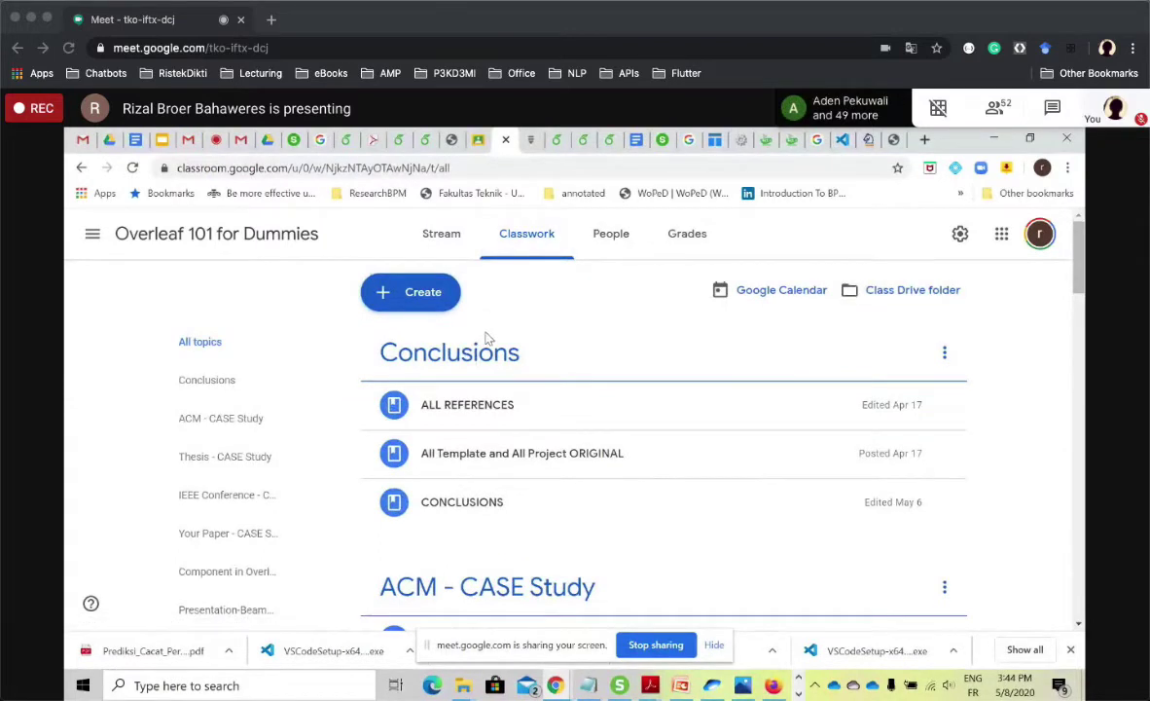
left_click_drag(1080, 270, 1080, 301)
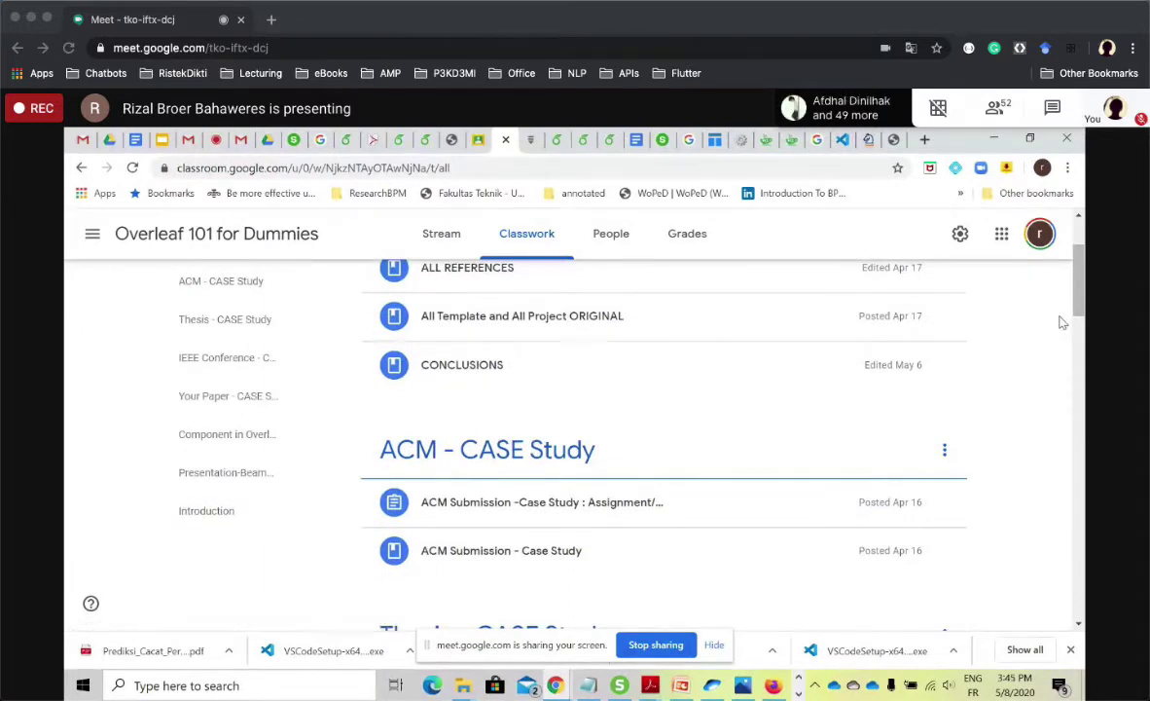
scroll(997, 253, "up", 3)
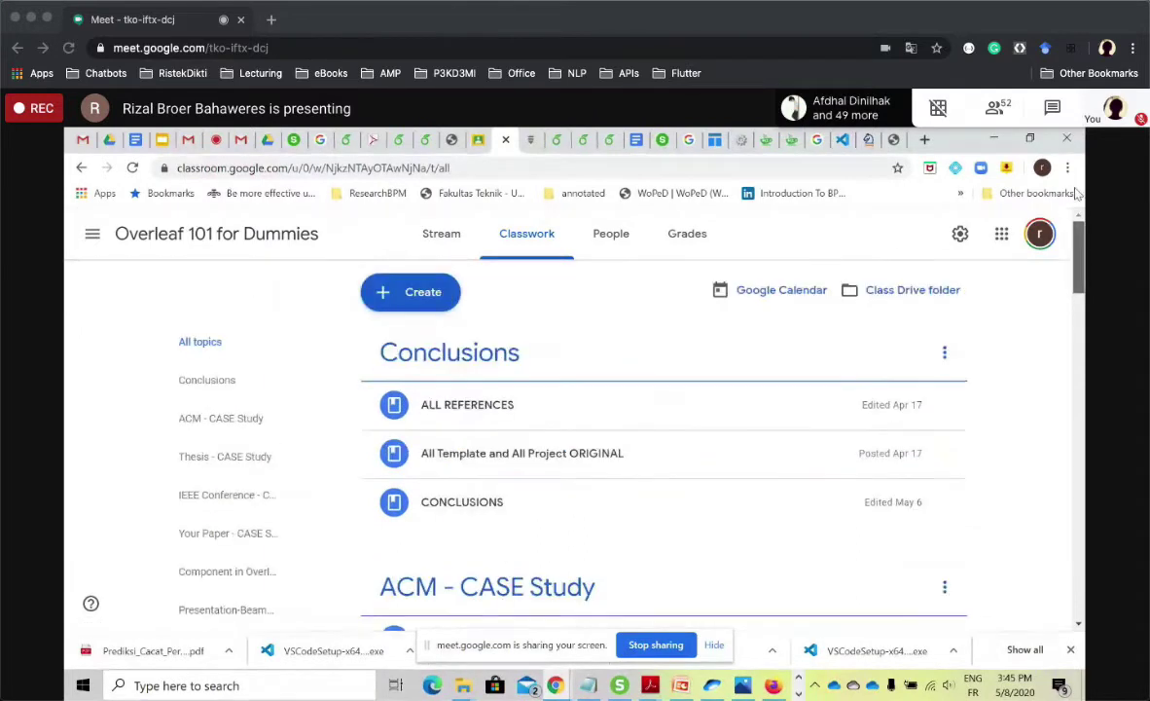
Open the Overleaf 101 for Dummies class stream and view the full list of assignments to review.
left_click(234, 238)
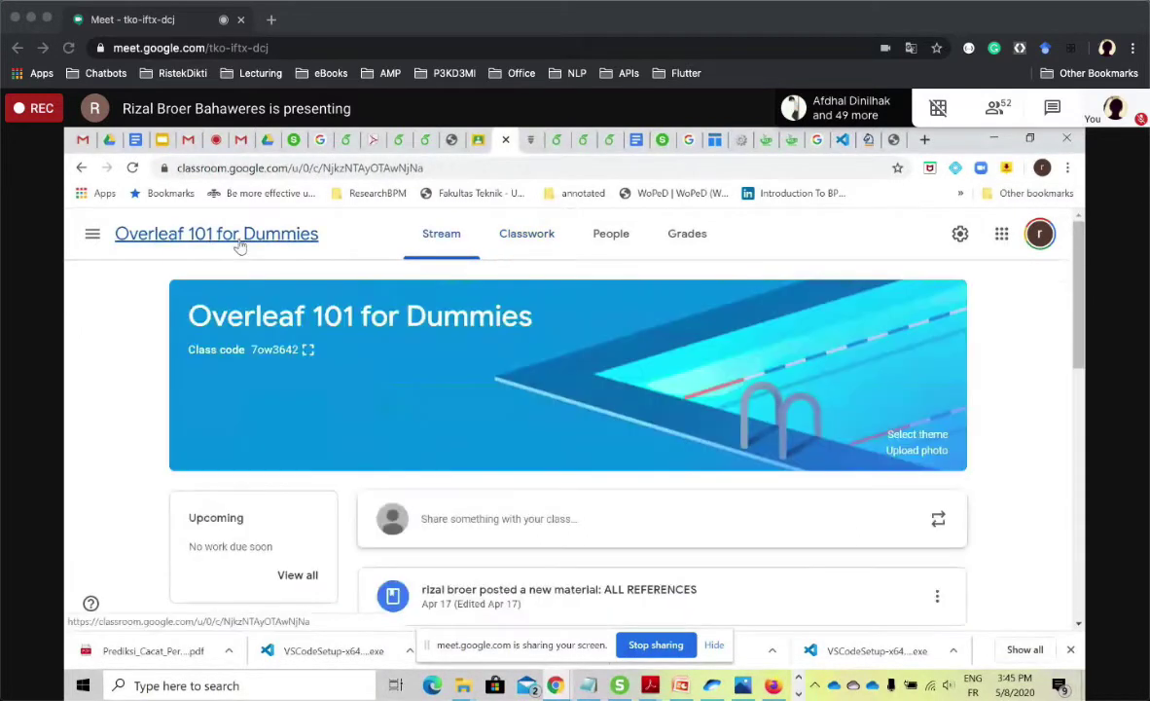
left_click(300, 575)
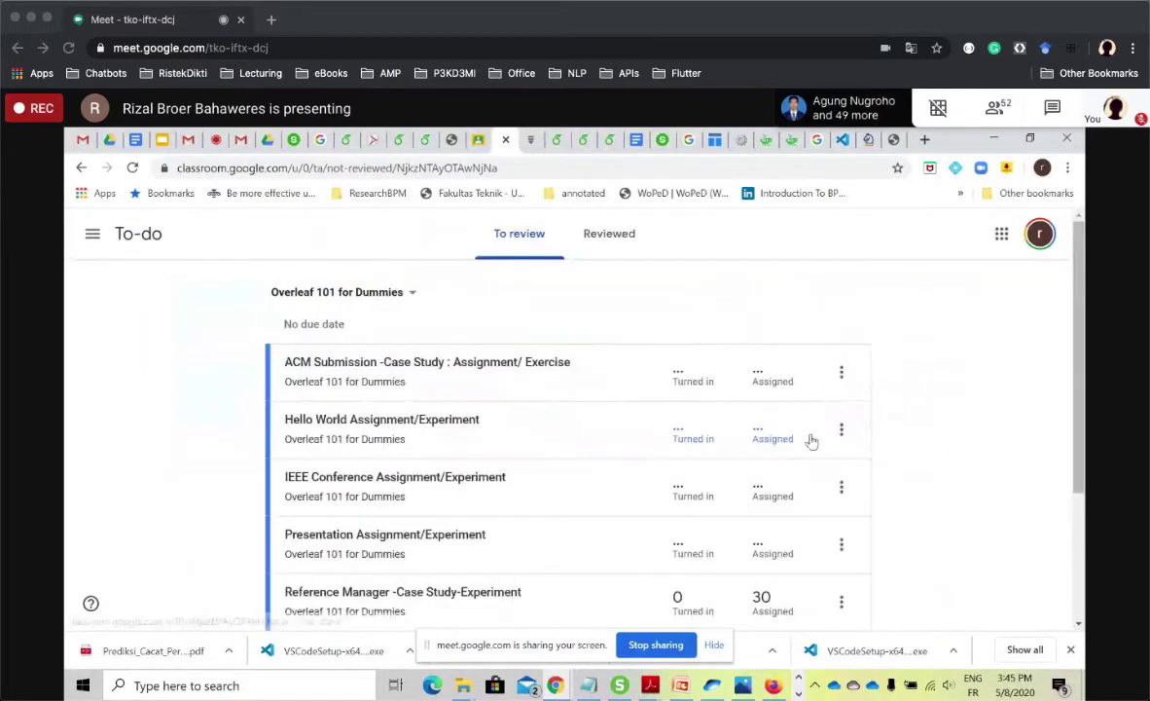
scroll(1080, 280, "down", 1)
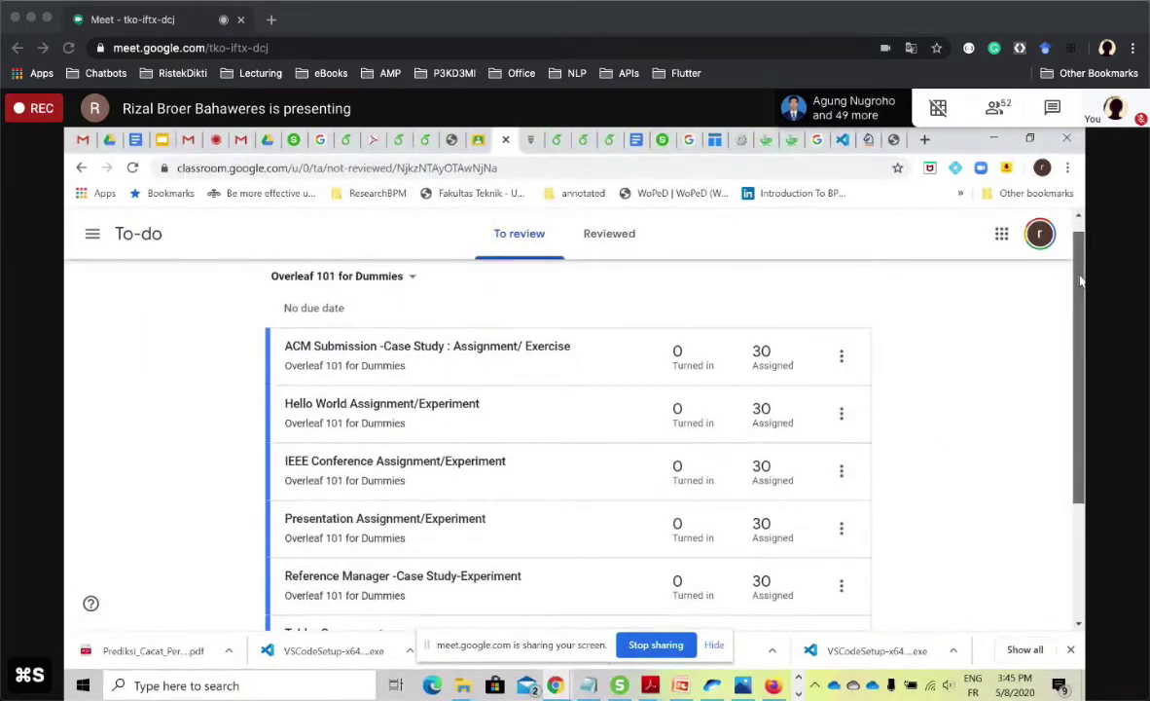
scroll(1081, 280, "down", 3)
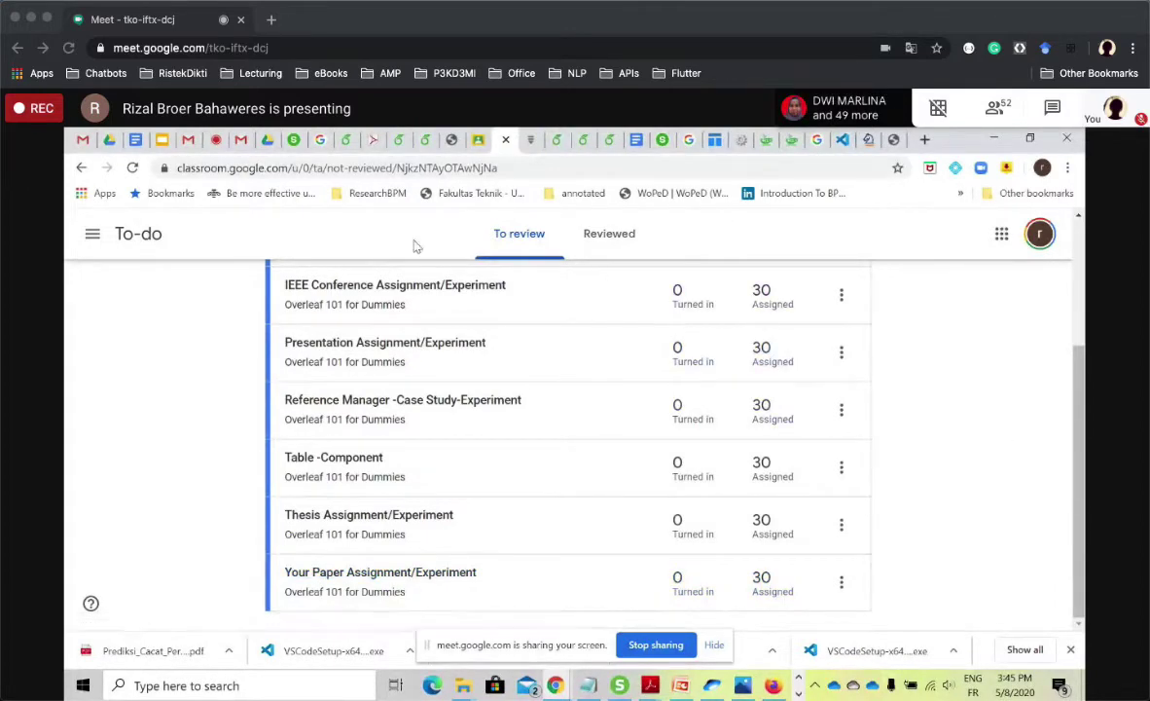
Return to the Google Docs note and highlight item 5, "Your Paper Assignment/Experiment", in the numbered assignment list.
left_click(136, 141)
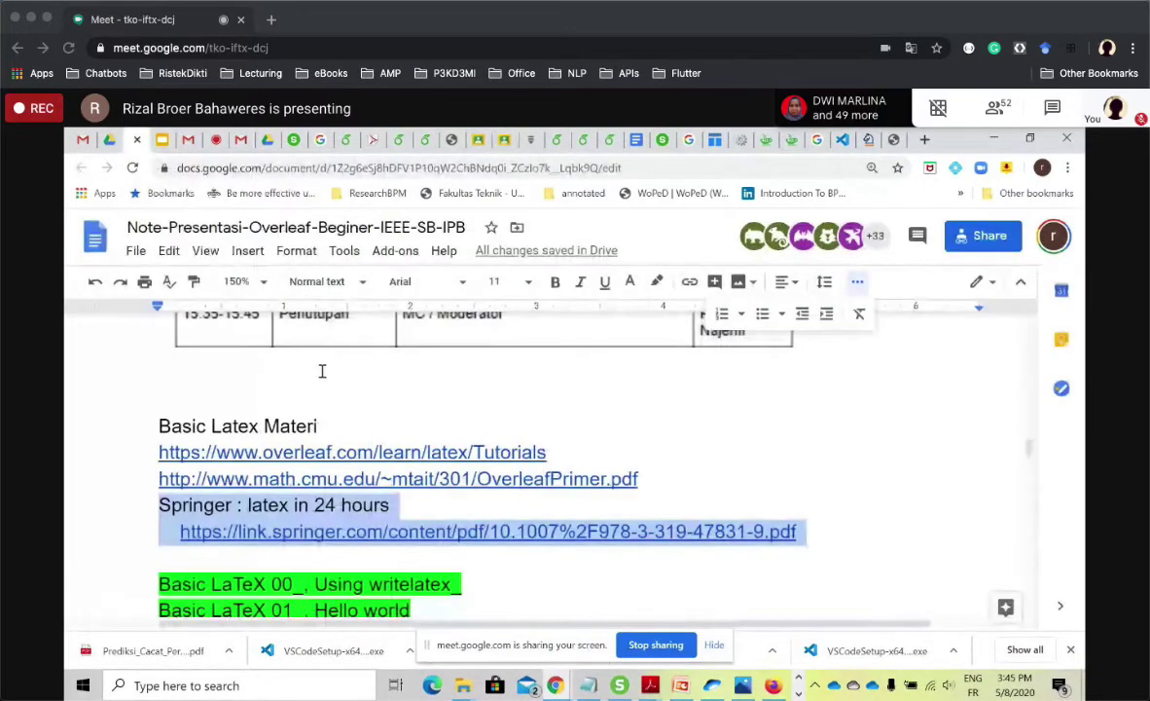
left_click_drag(1034, 453, 1042, 598)
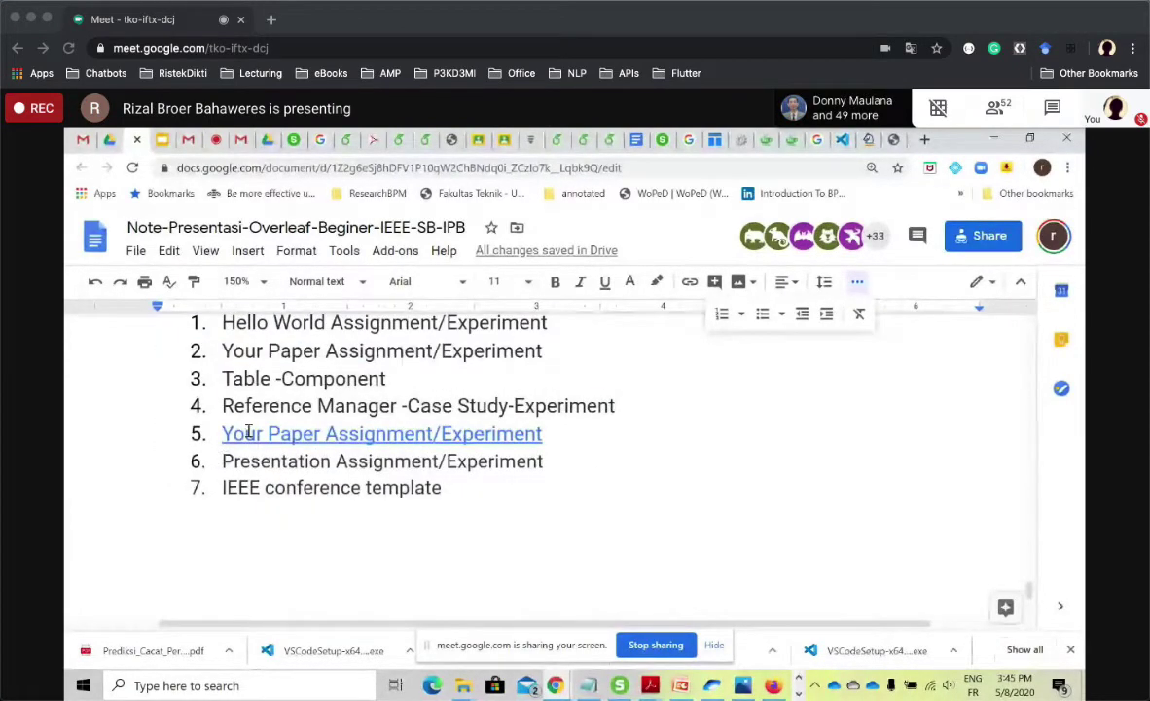
left_click_drag(222, 433, 559, 437)
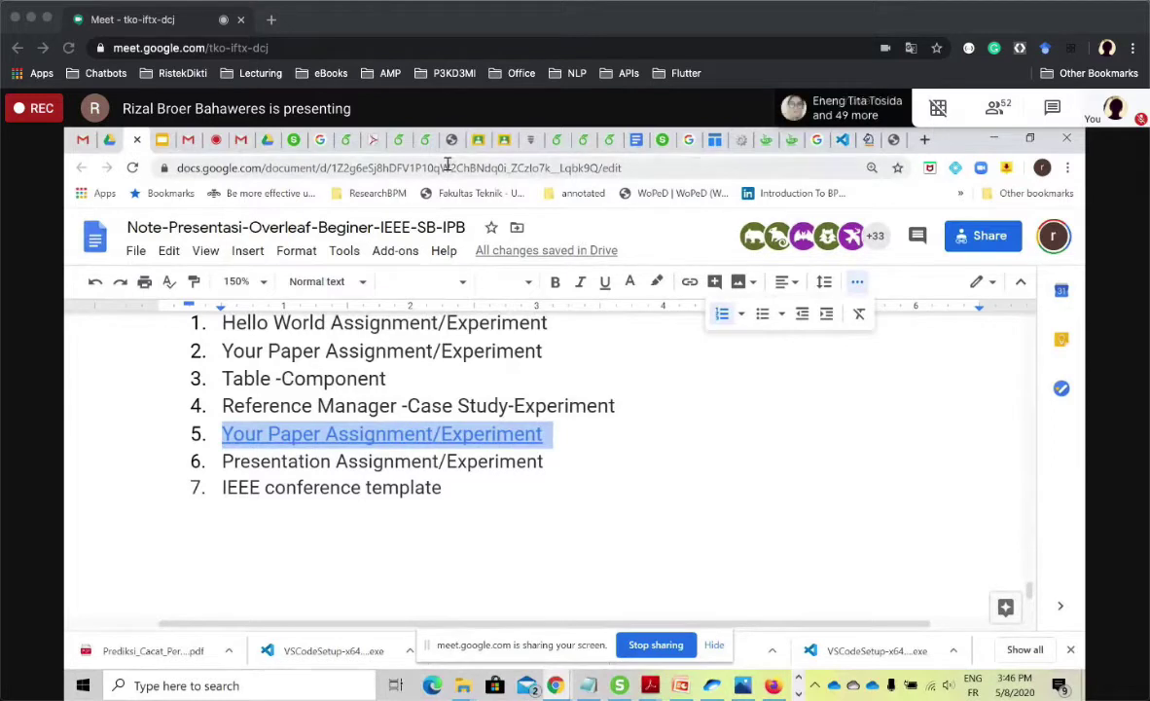
Switch to the Google Classroom to-do list and open the student work of "Your Paper Assignment/Experiment".
left_click(502, 142)
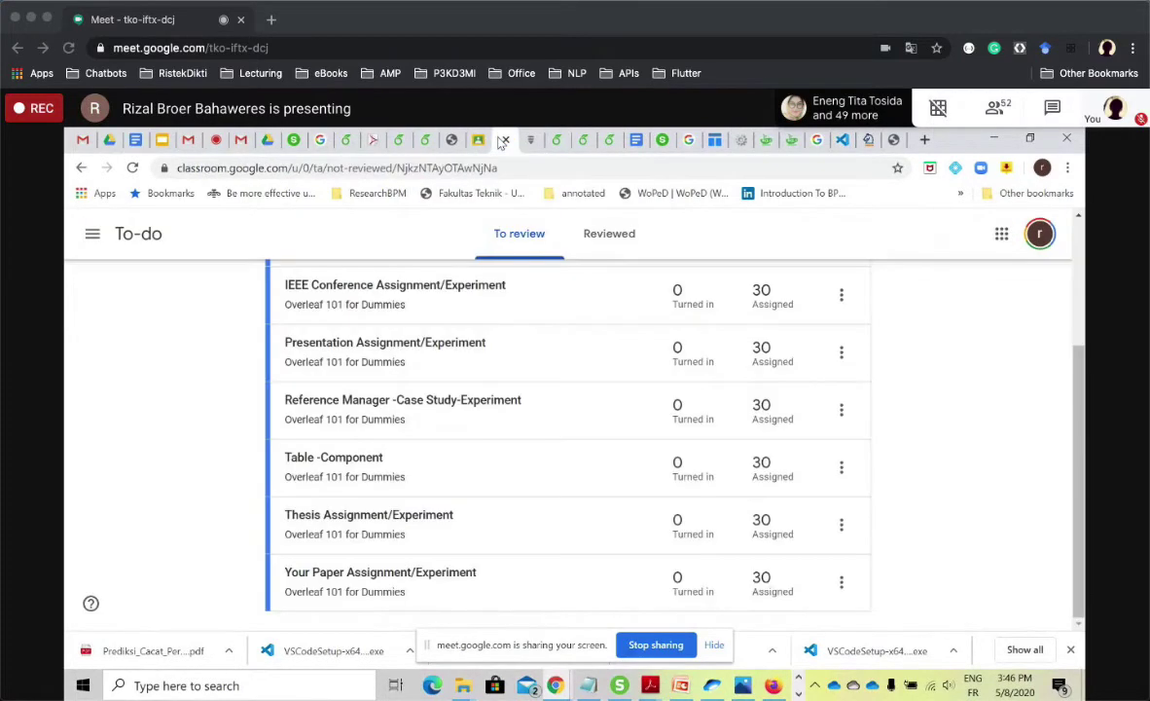
left_click(455, 574)
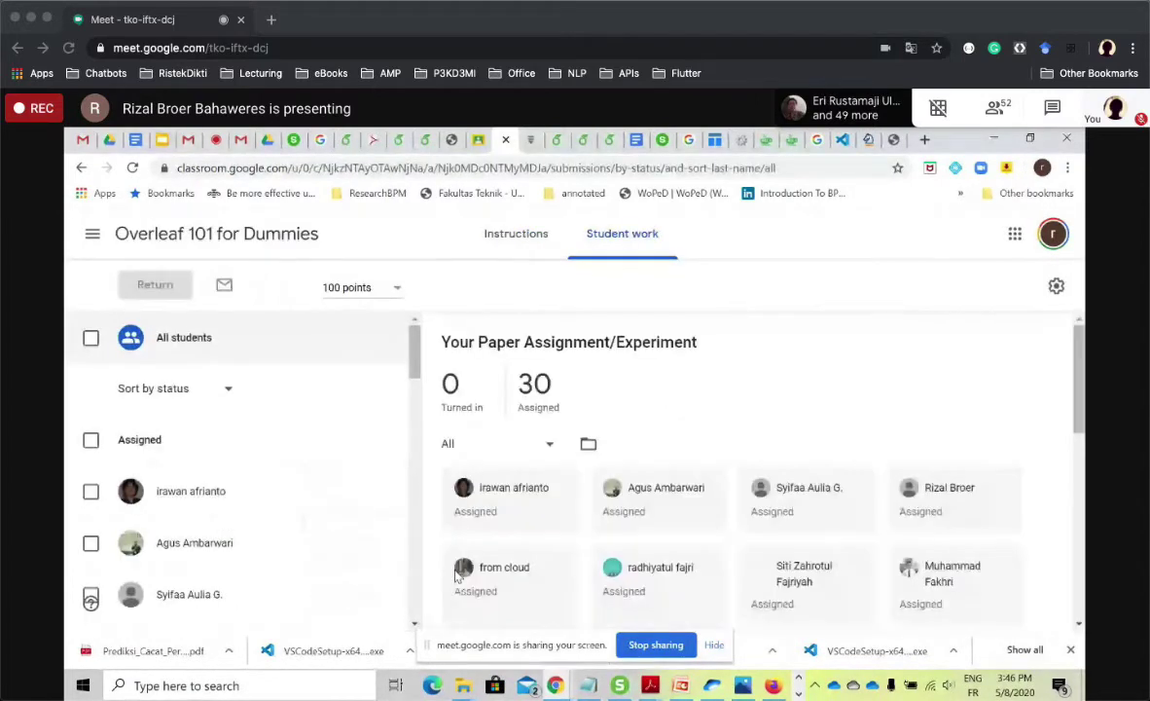
Open the instructions of "Your Paper Assignment/Experiment", view the attached Your_Paper__1_.pdf in a new tab, and return to the assignment.
left_click(504, 233)
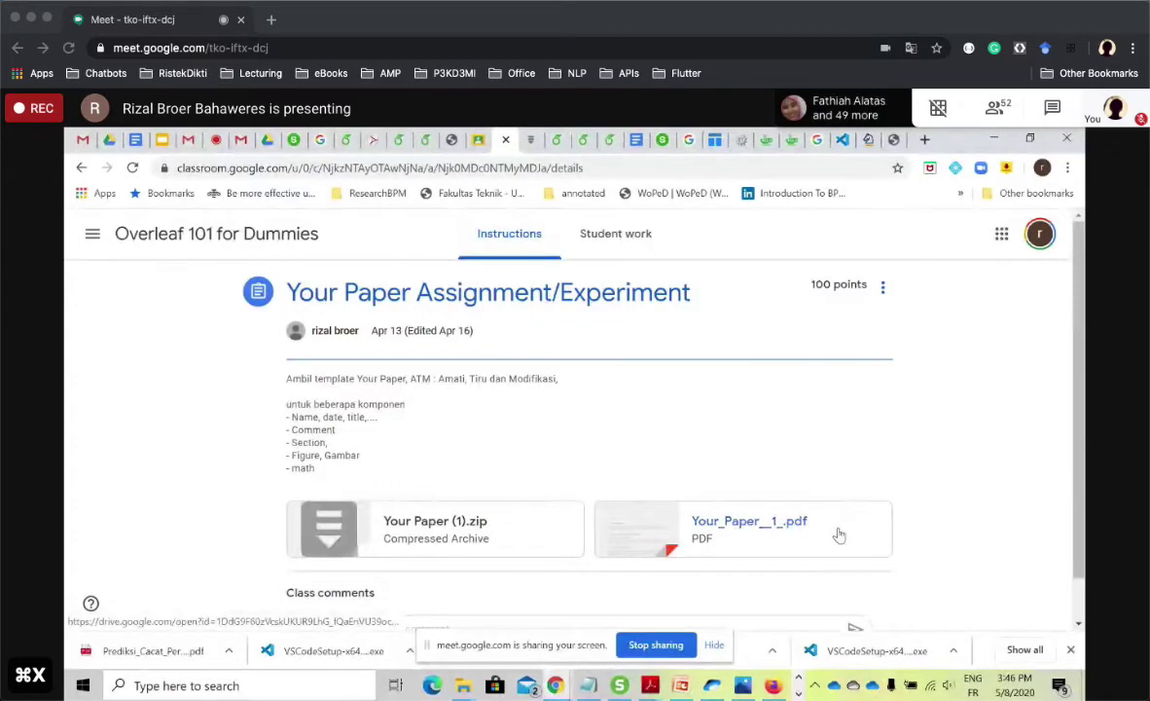
right_click(781, 526)
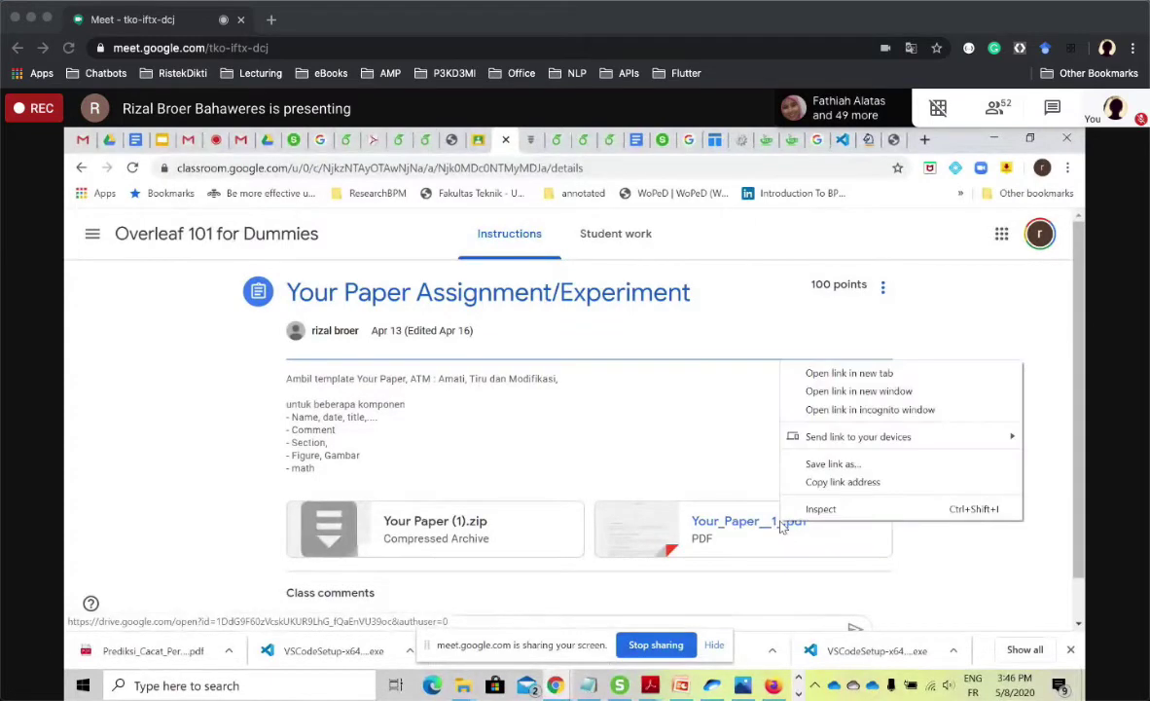
left_click(876, 373)
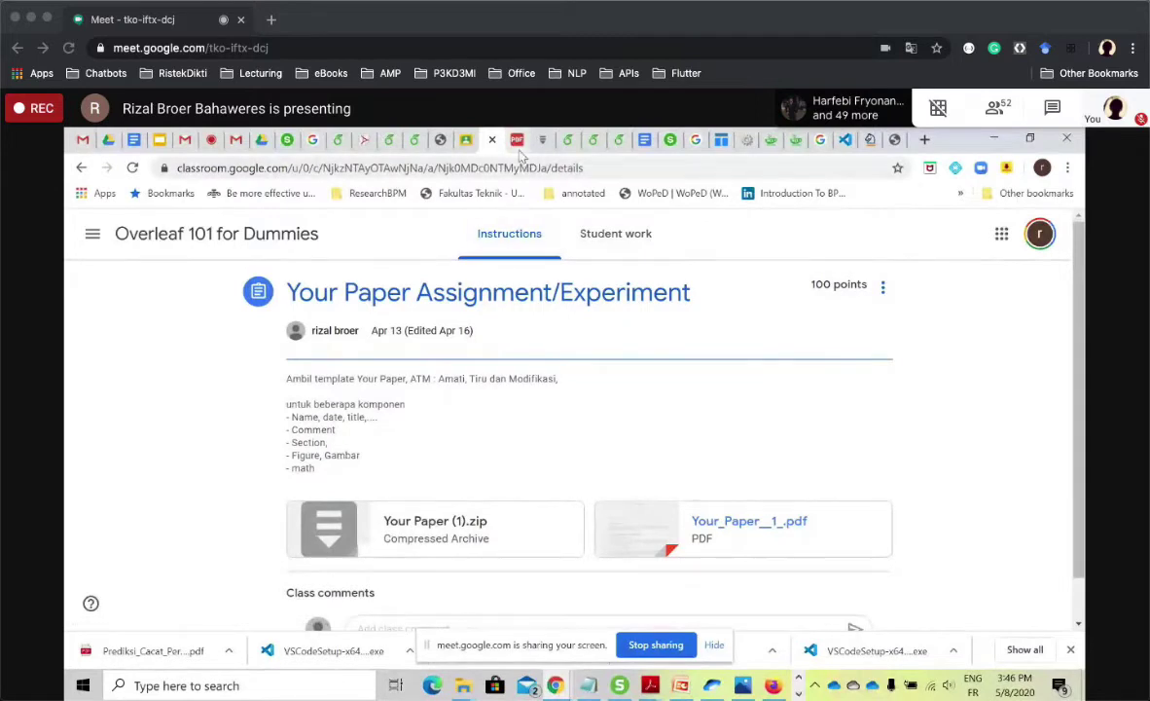
left_click(517, 140)
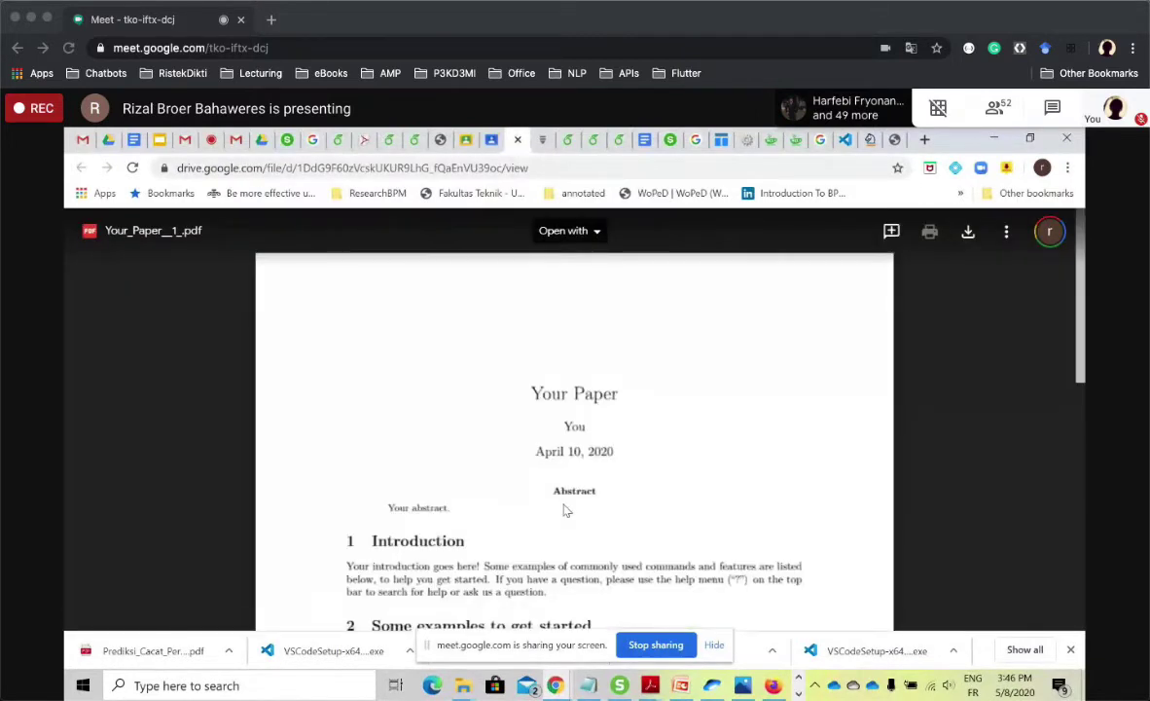
mouse_move(1080, 294)
left_mouse_down()
mouse_move(1082, 623)
mouse_move(1082, 292)
left_mouse_up()
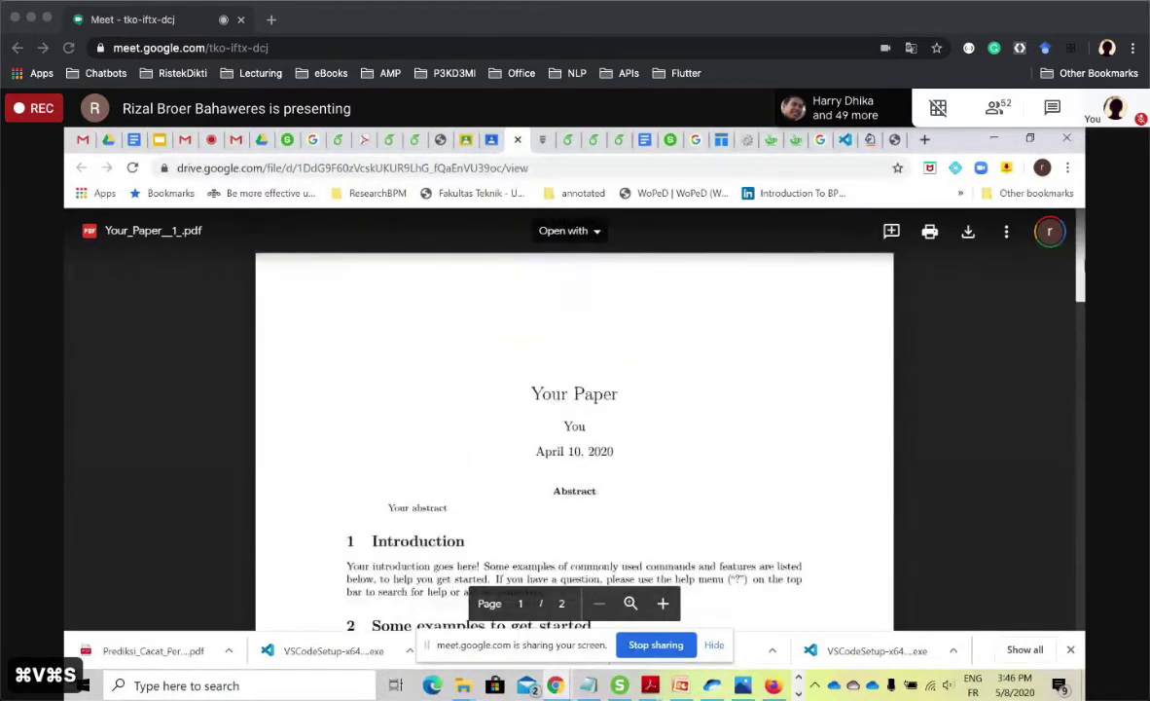
left_click(517, 139)
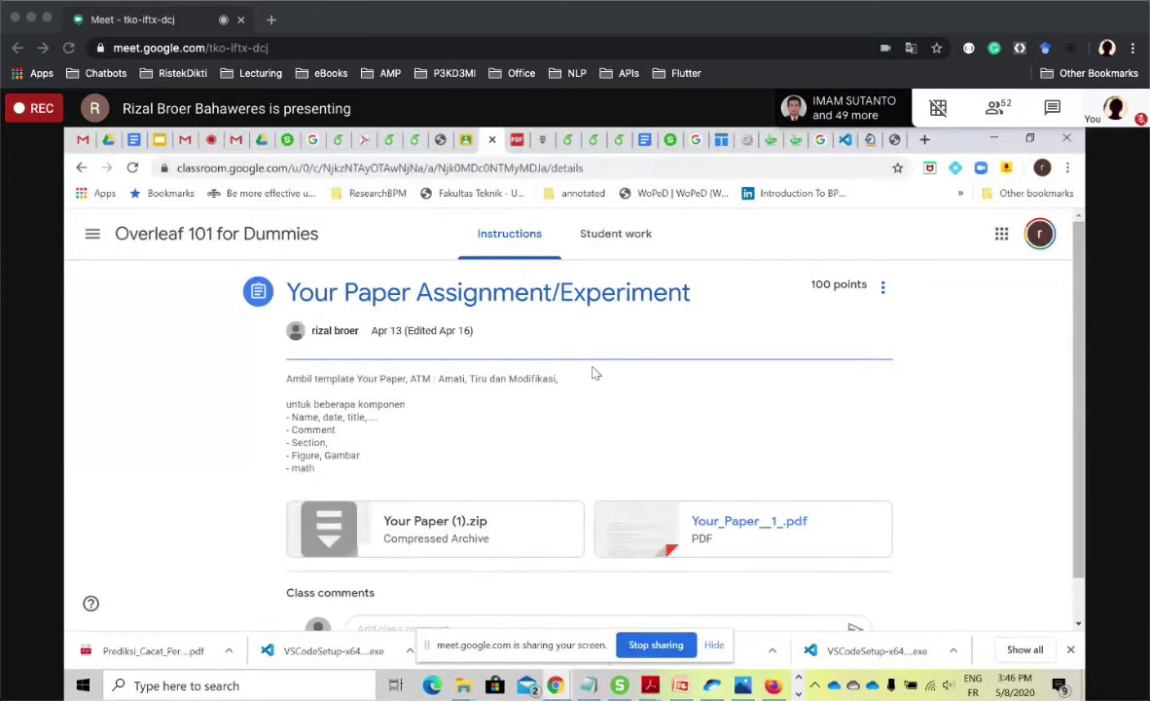
Open the classwork of Overleaf 101 for Dummies and look through the attachments of ALL REFERENCES under Conclusions.
left_click(93, 233)
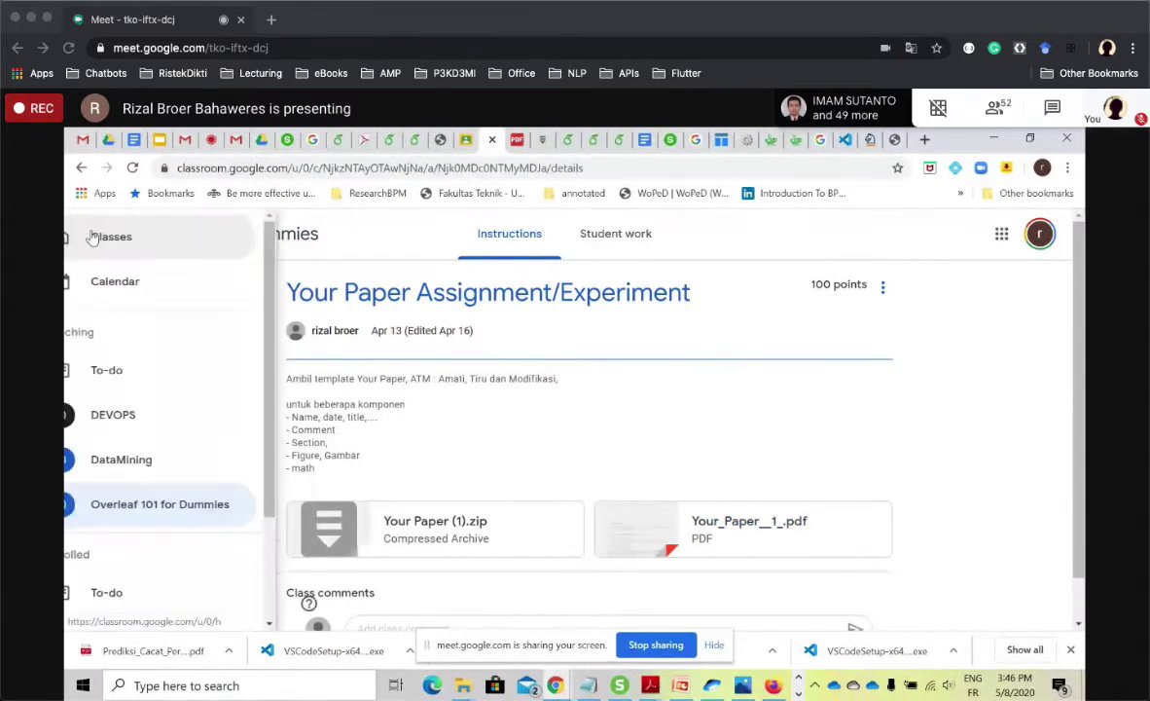
left_click(245, 515)
key("super+c")
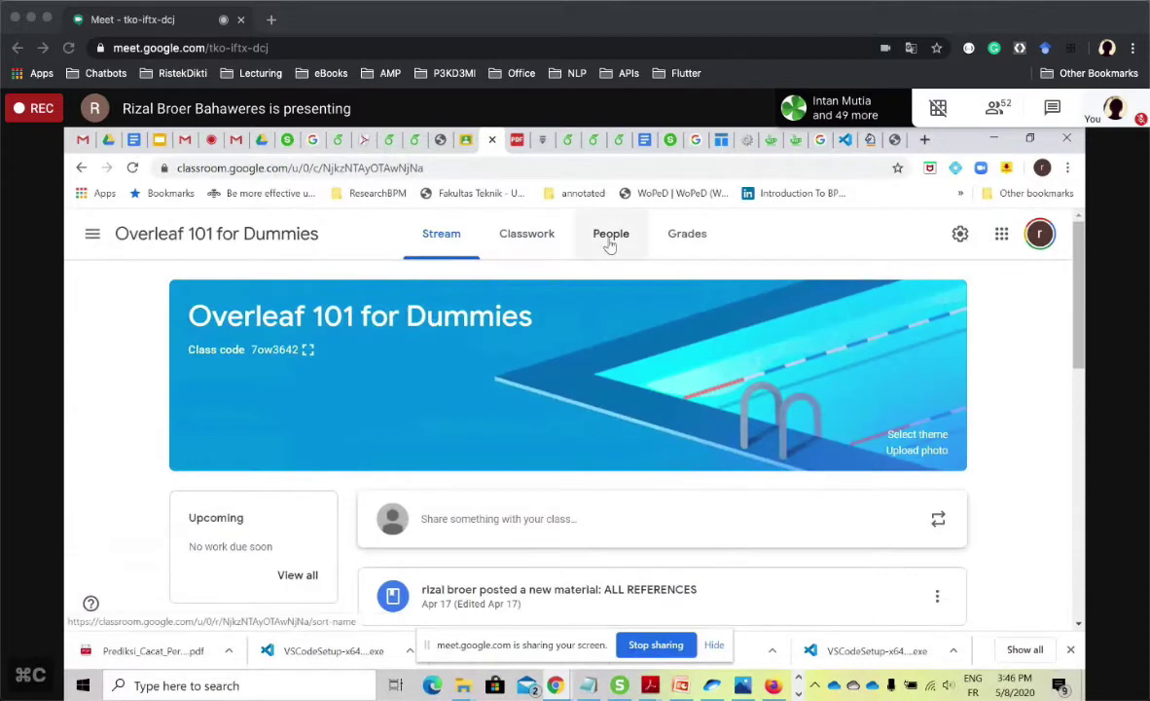
left_click(513, 237)
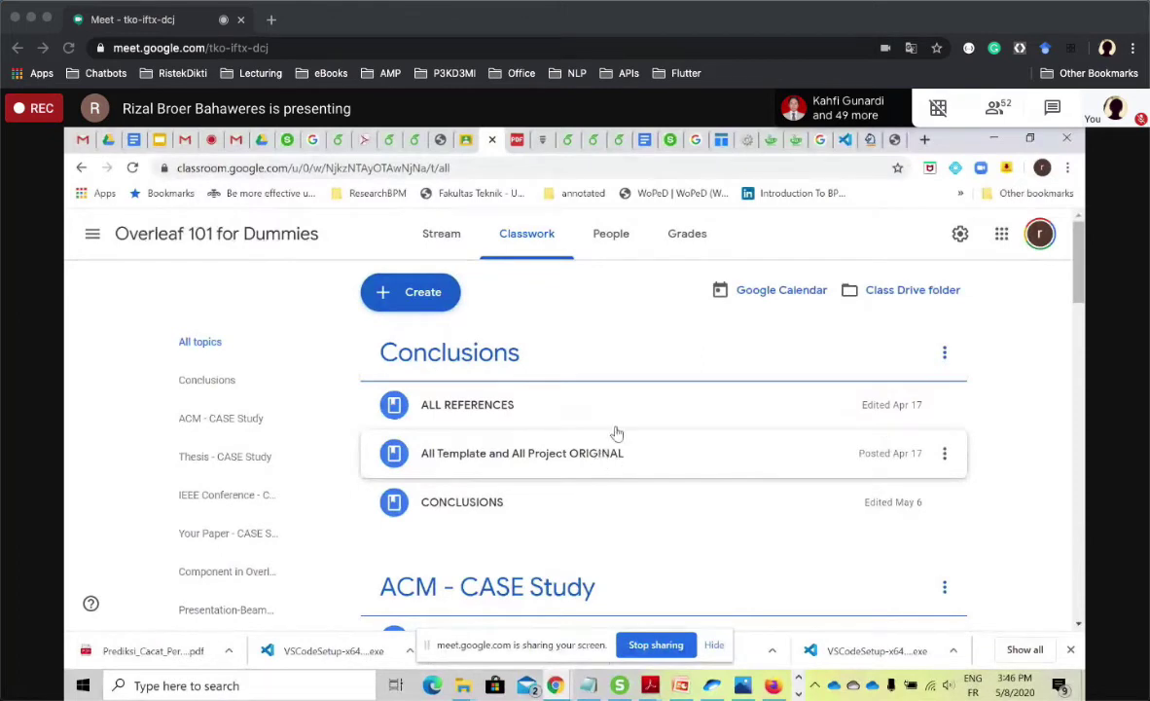
left_click(506, 407)
left_click_drag(1080, 264, 1079, 298)
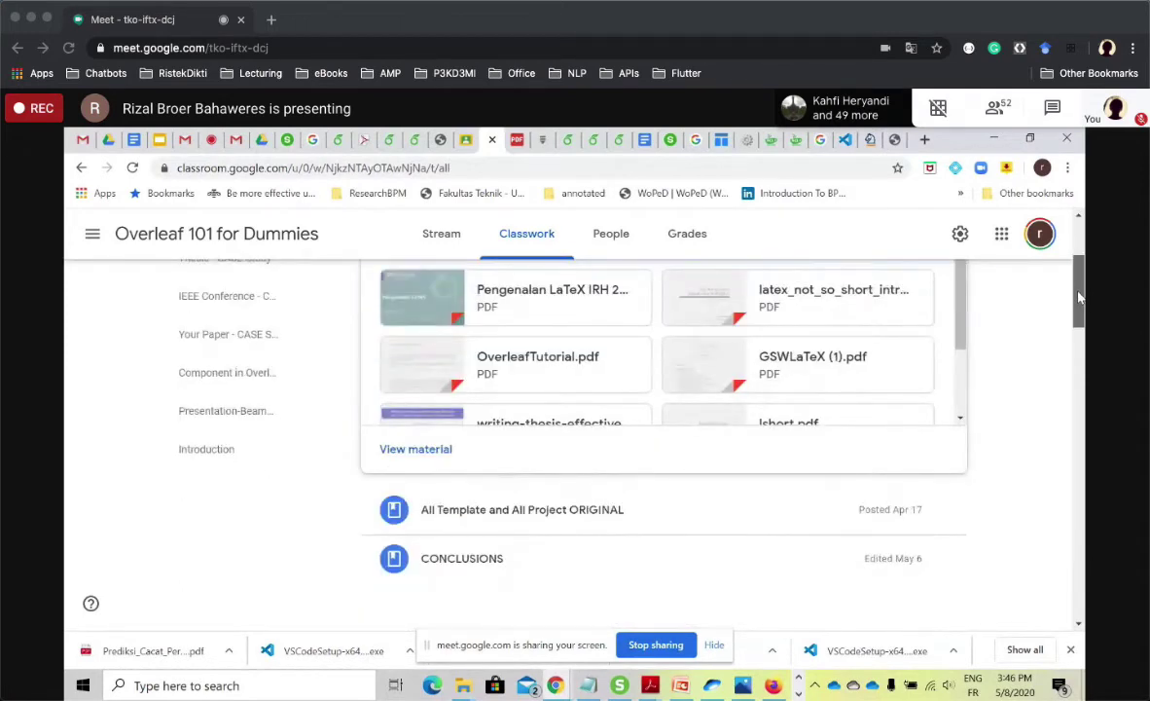
mouse_move(964, 305)
left_mouse_down()
mouse_move(960, 370)
mouse_move(971, 316)
left_mouse_up()
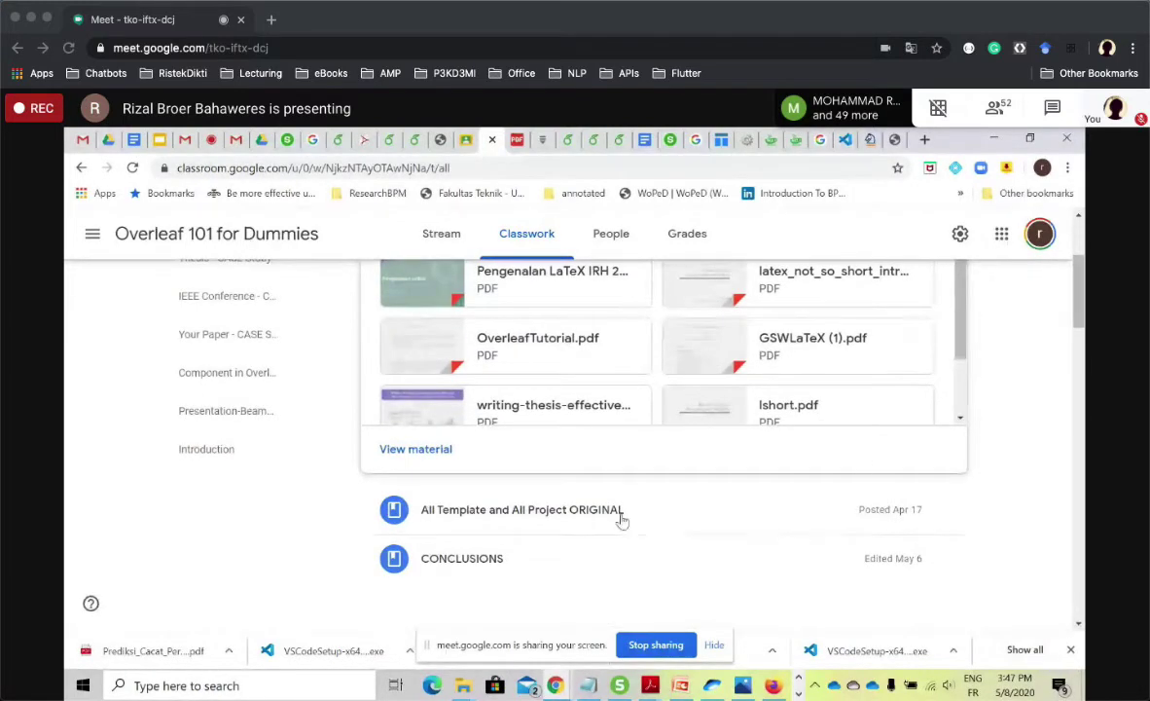
Look through the attachments of "All Template and All Project ORIGINAL" and expand the CONCLUSIONS material.
left_click(581, 516)
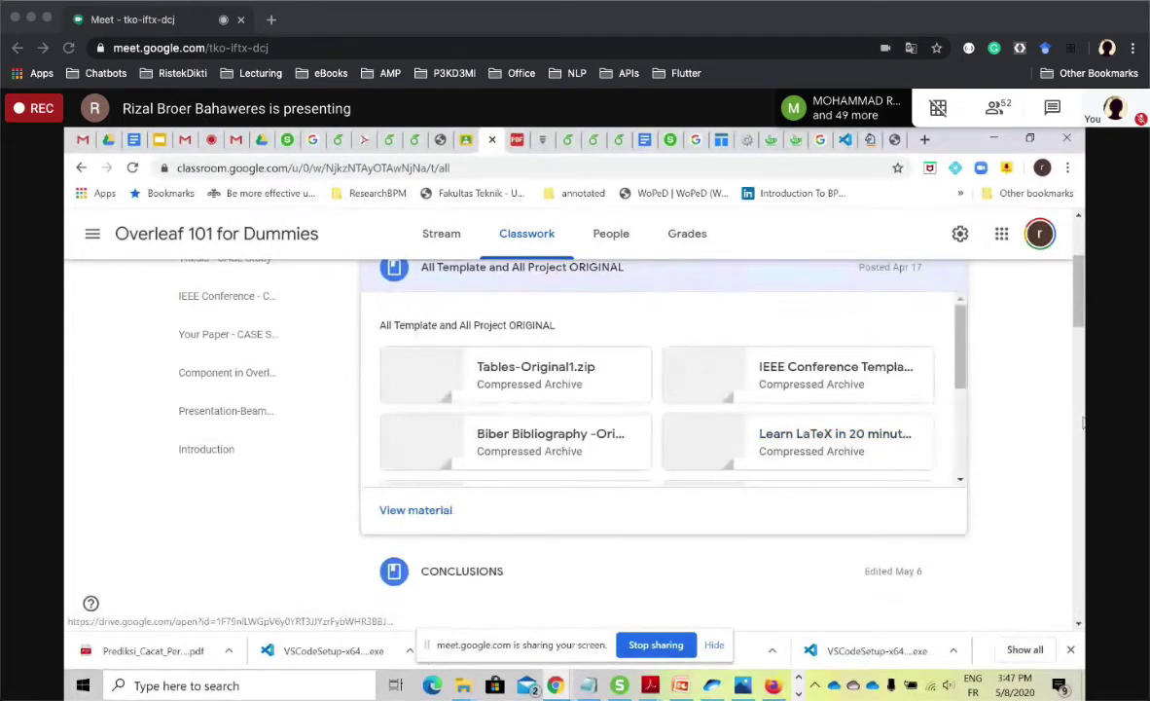
left_click_drag(958, 341, 964, 421)
key("super+v")
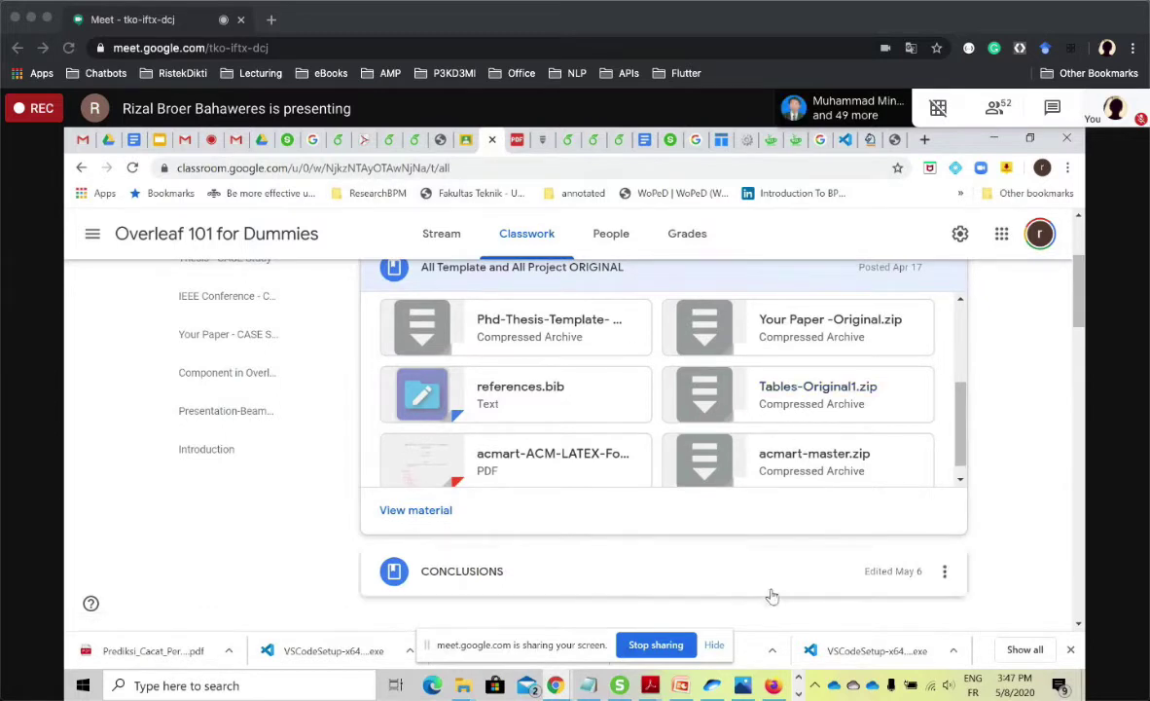
scroll(462, 546, "down", 5)
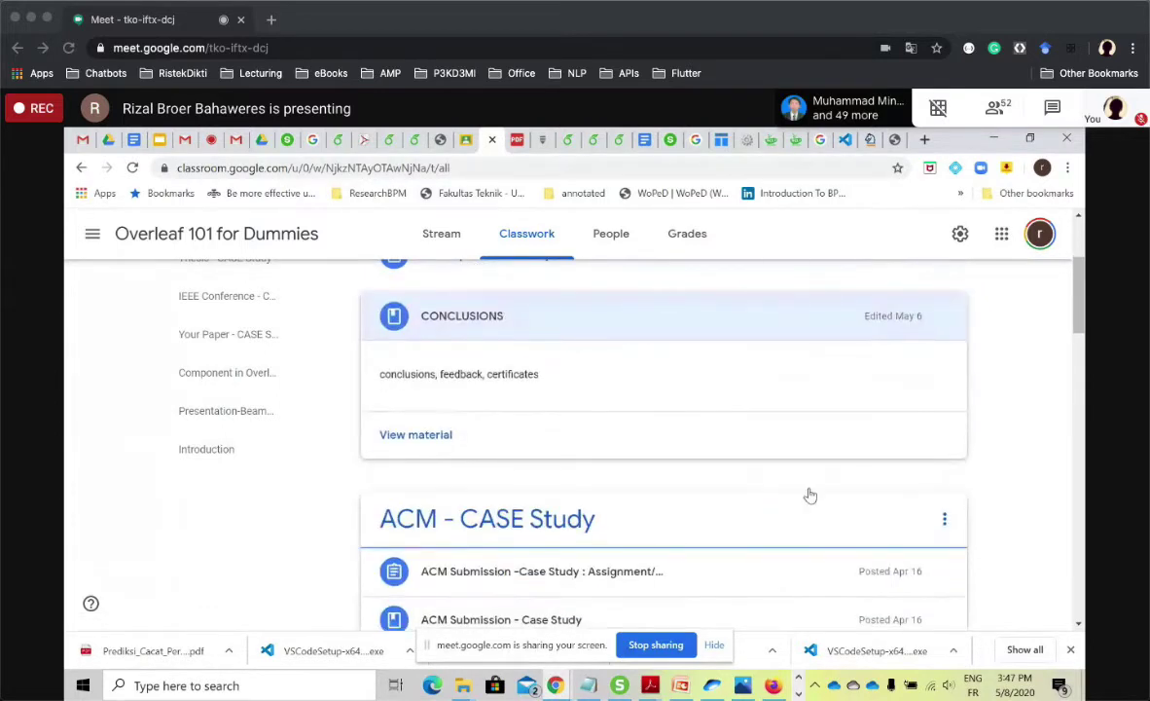
scroll(1078, 353, "down", 2)
left_click_drag(1078, 352, 1076, 266)
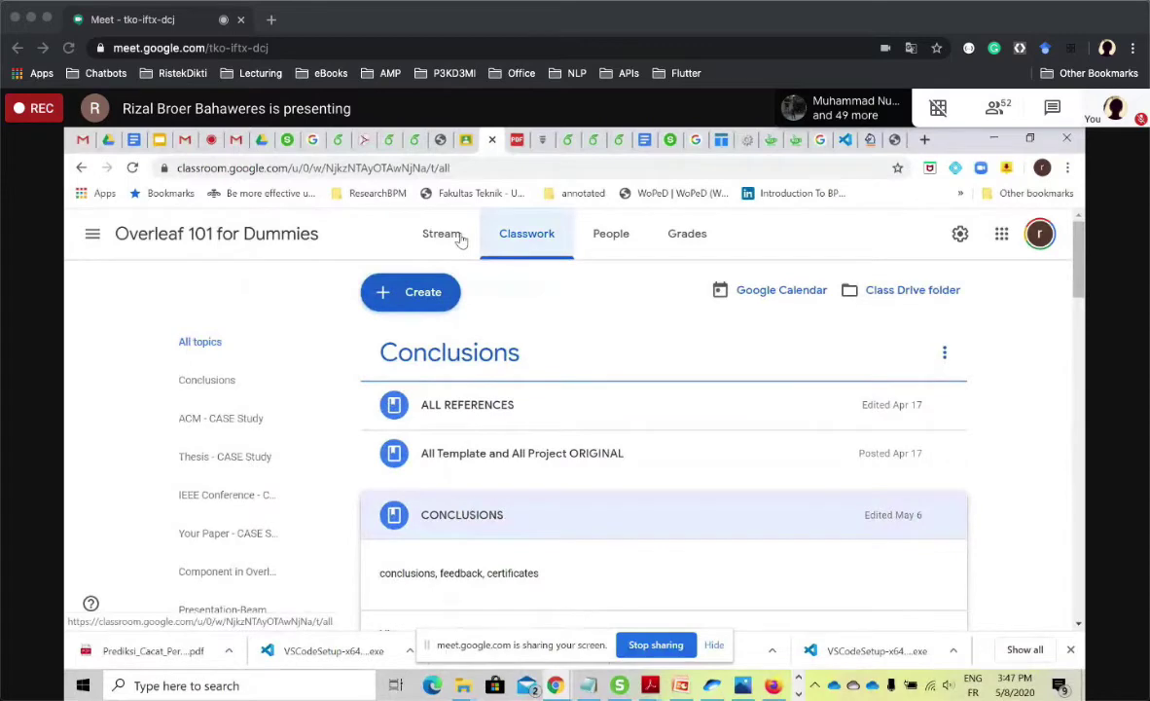
Launch Snipping Tool and capture the "Your Paper - CASE Study" topic with its two entries from the classwork page.
left_click_drag(1078, 346, 1078, 440)
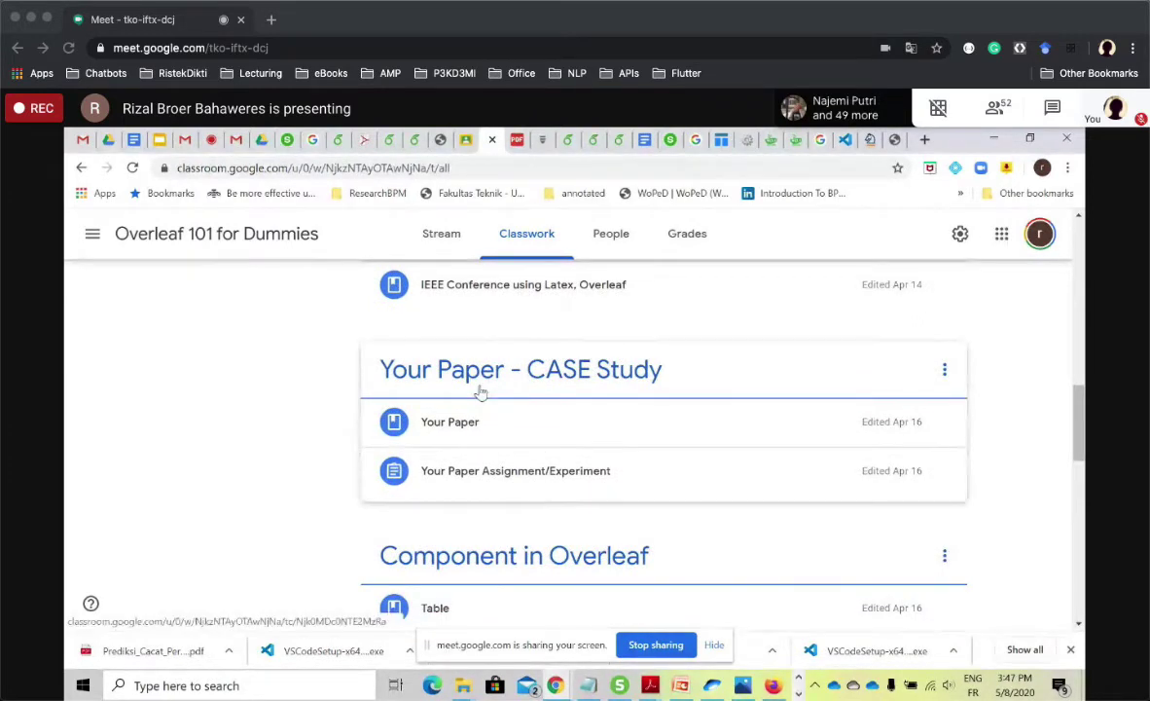
left_click(270, 688)
type("snip")
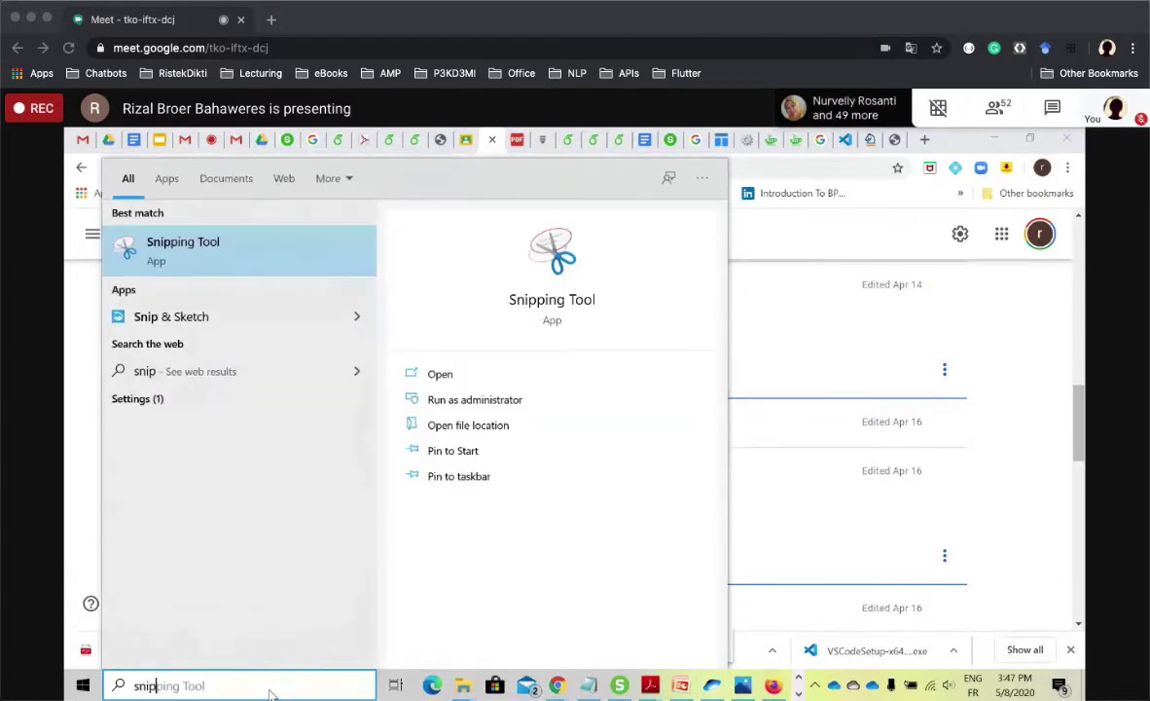
left_click(258, 250)
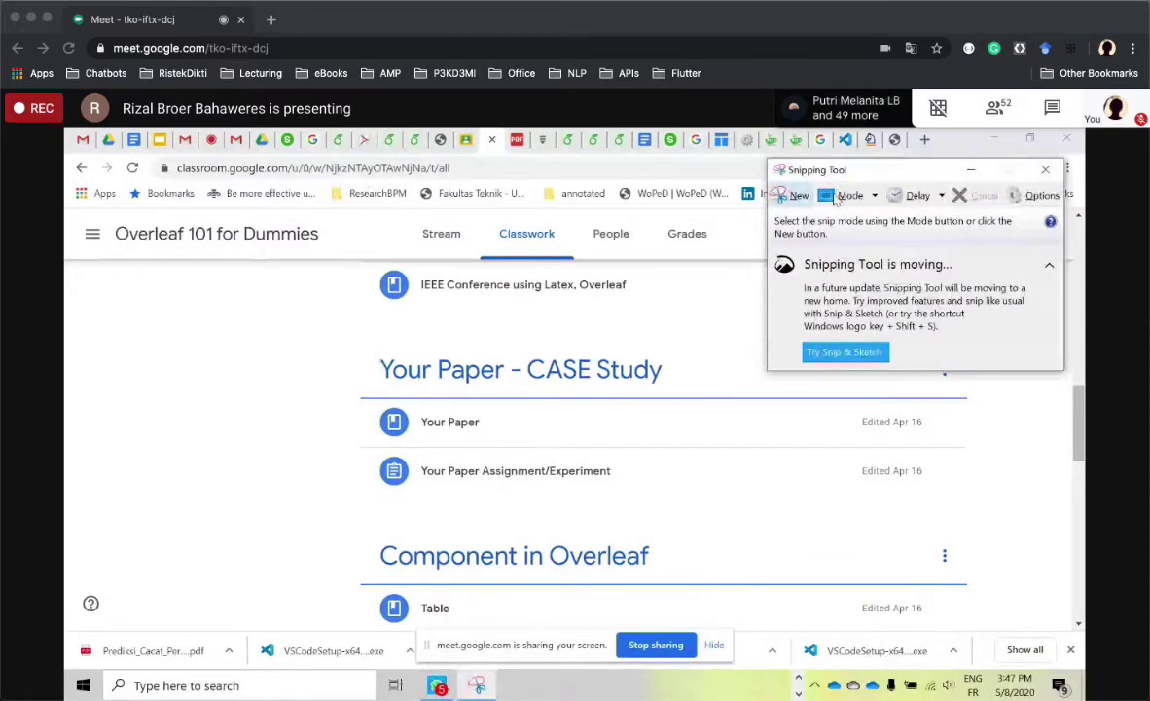
left_click(781, 198)
left_click_drag(339, 335, 988, 518)
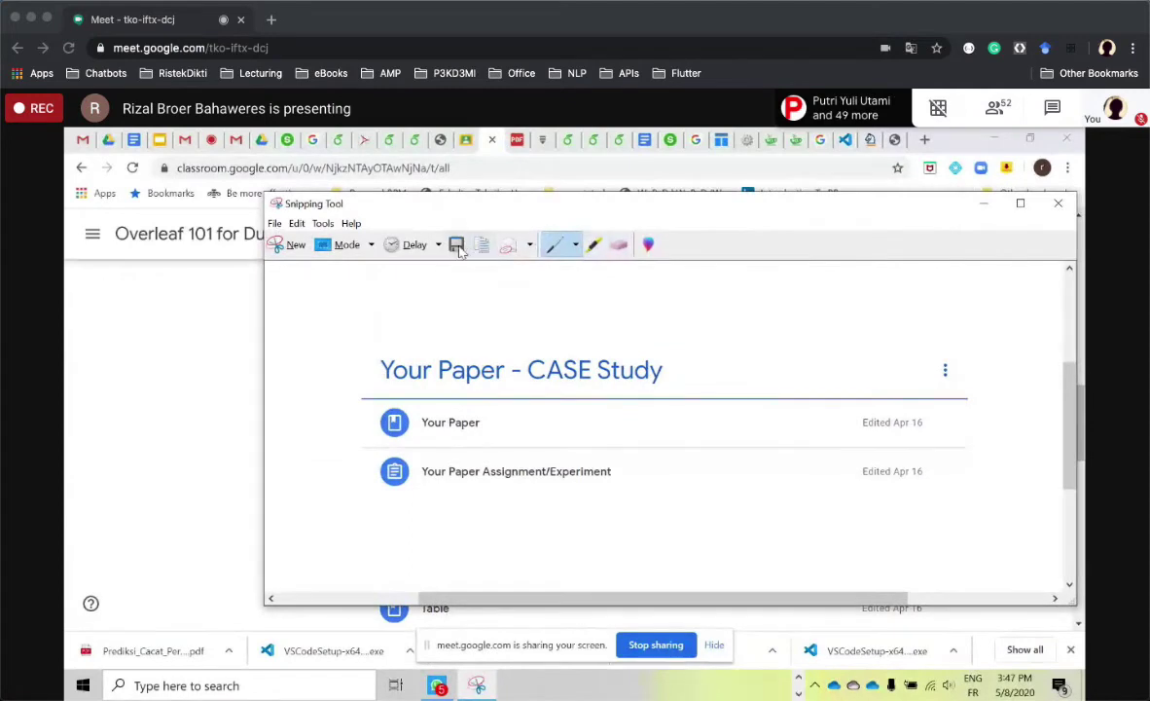
Save the snip as a PNG file named your_paper_CASE_STURY in the Pictures folder.
left_click(457, 246)
type("o")
key("BackSpace")
type("your_")
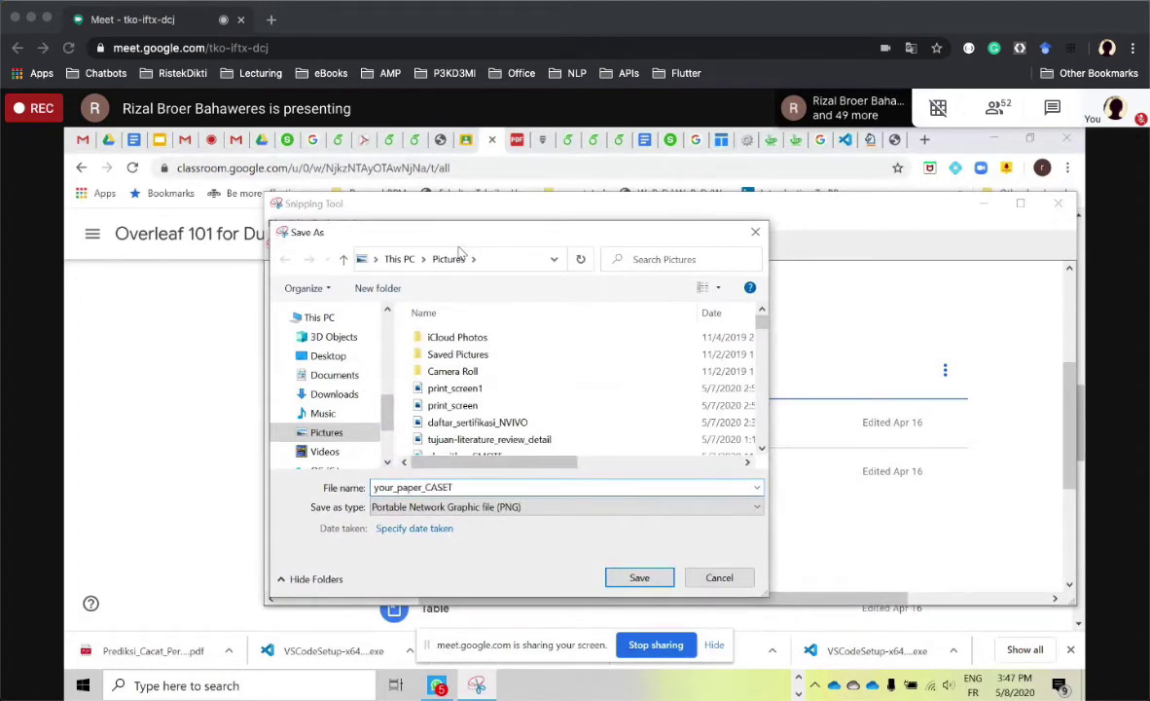
type("paper_CASE_STURY")
key("Return")
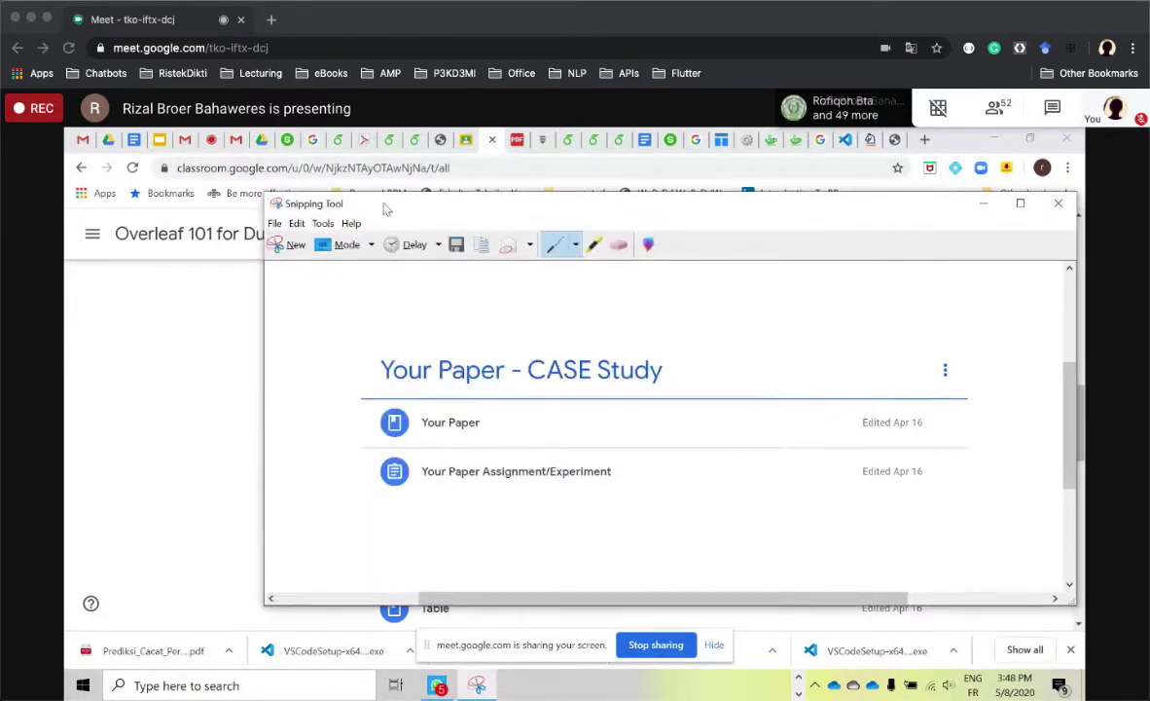
Switch to the Google Docs note, paste the snip below item 5 of the assignment list and shrink it to about 5.2 inches wide.
left_click(134, 139)
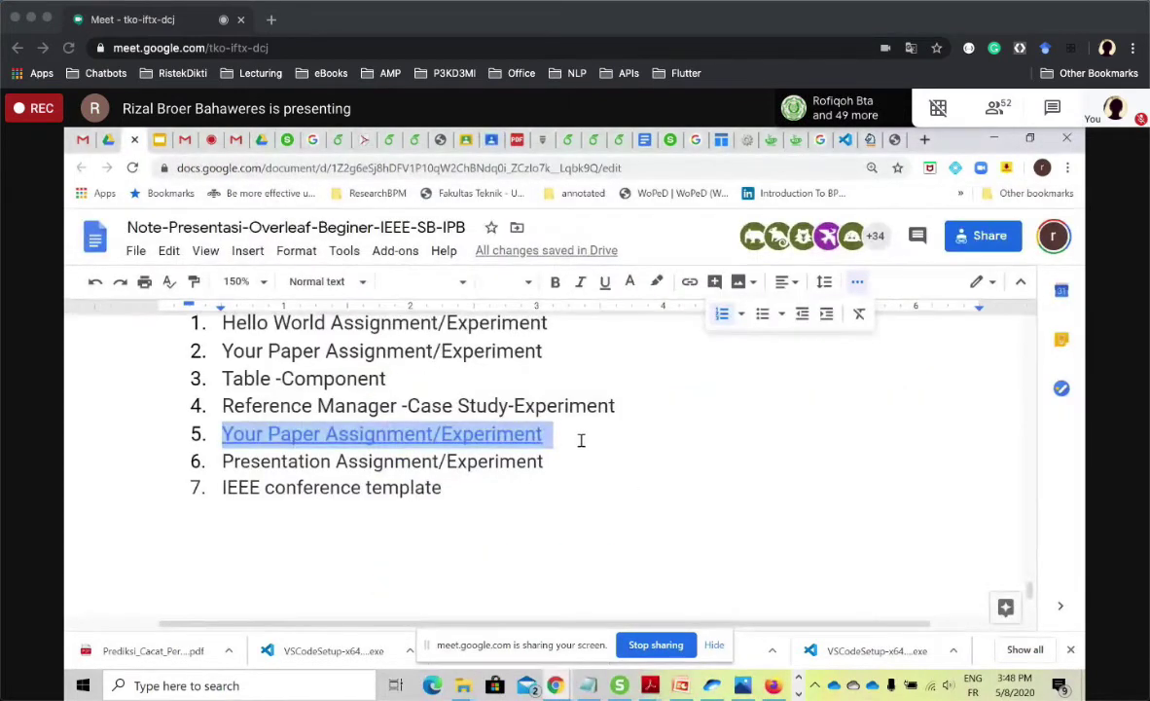
left_click(581, 441)
key("Return")
key("Return")
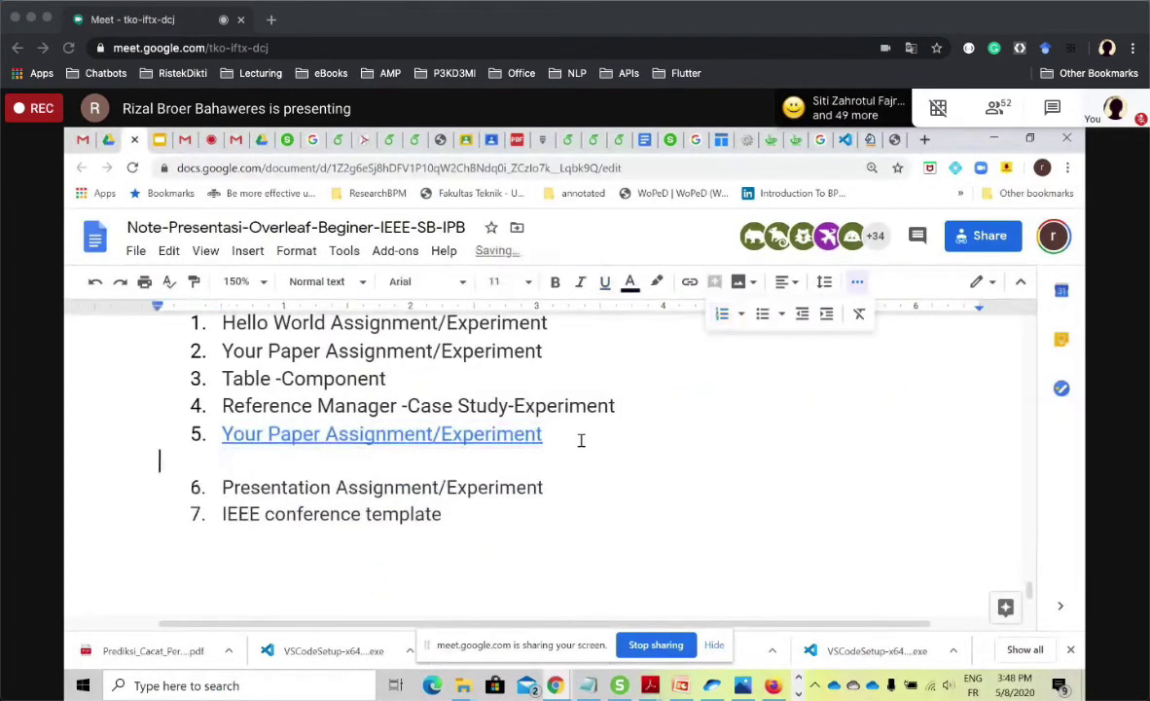
key("ctrl+v")
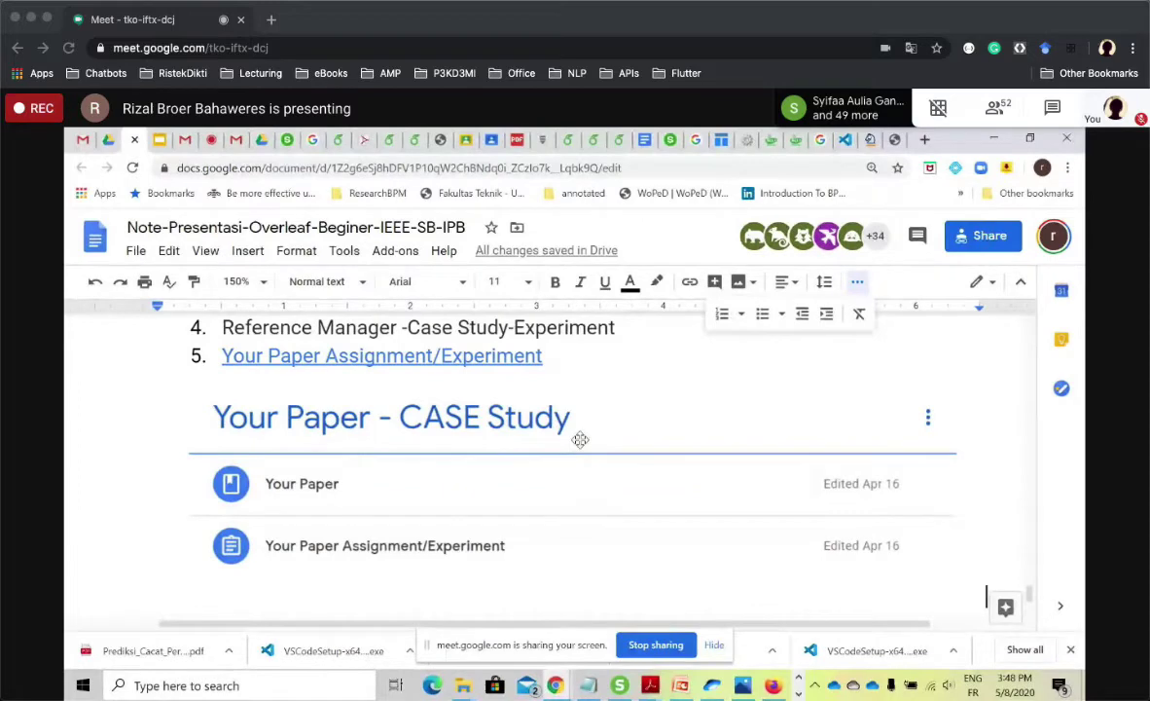
left_click(745, 480)
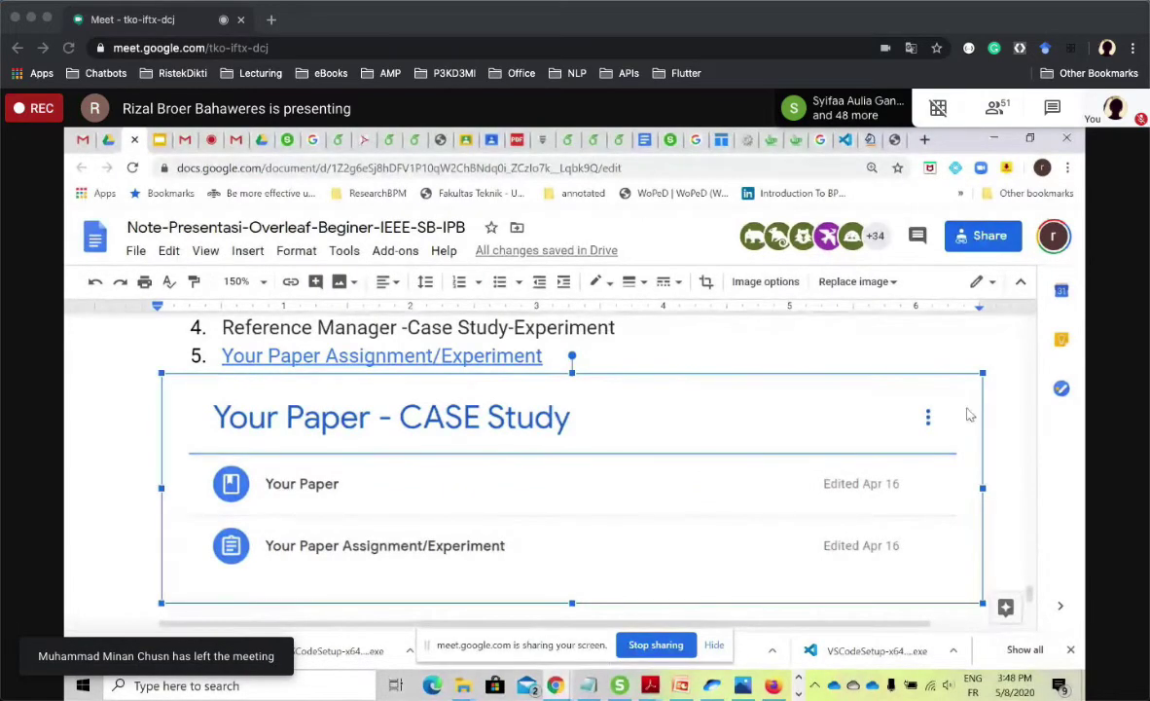
left_click_drag(984, 374, 813, 435)
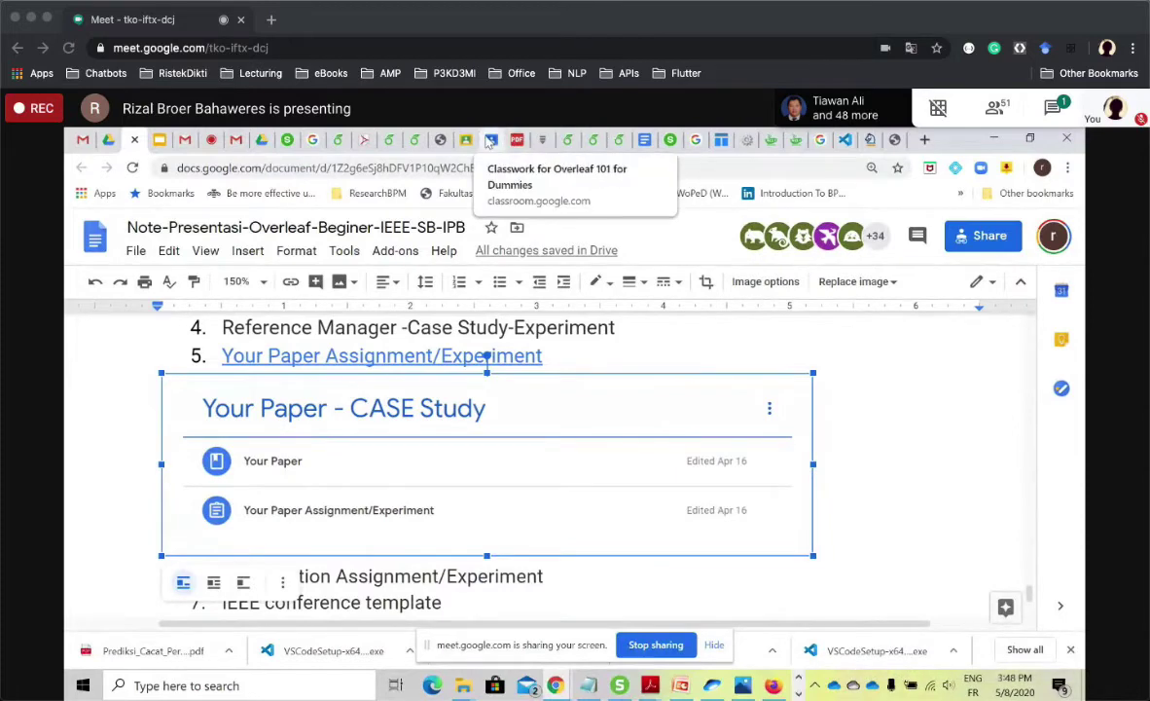
Switch to Google Classroom, view the "Your Paper - CASE Study" topic down to its assignment, and stop sharing the screen.
left_click(486, 140)
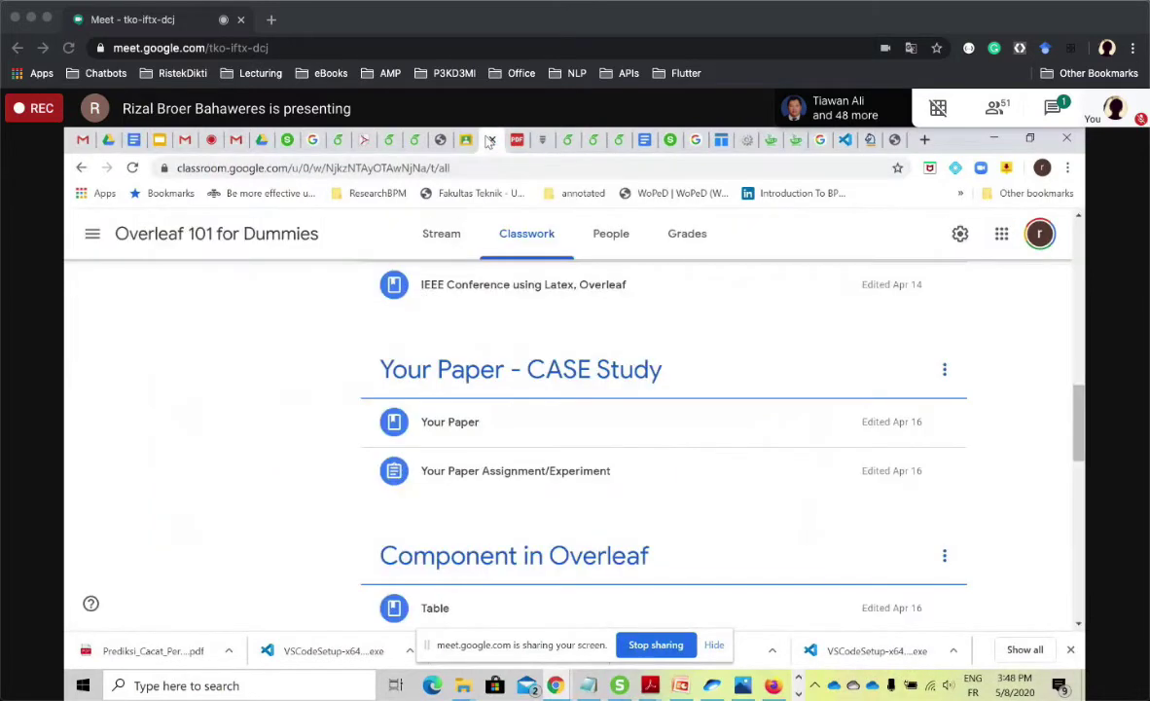
left_click(589, 373)
key("super+s")
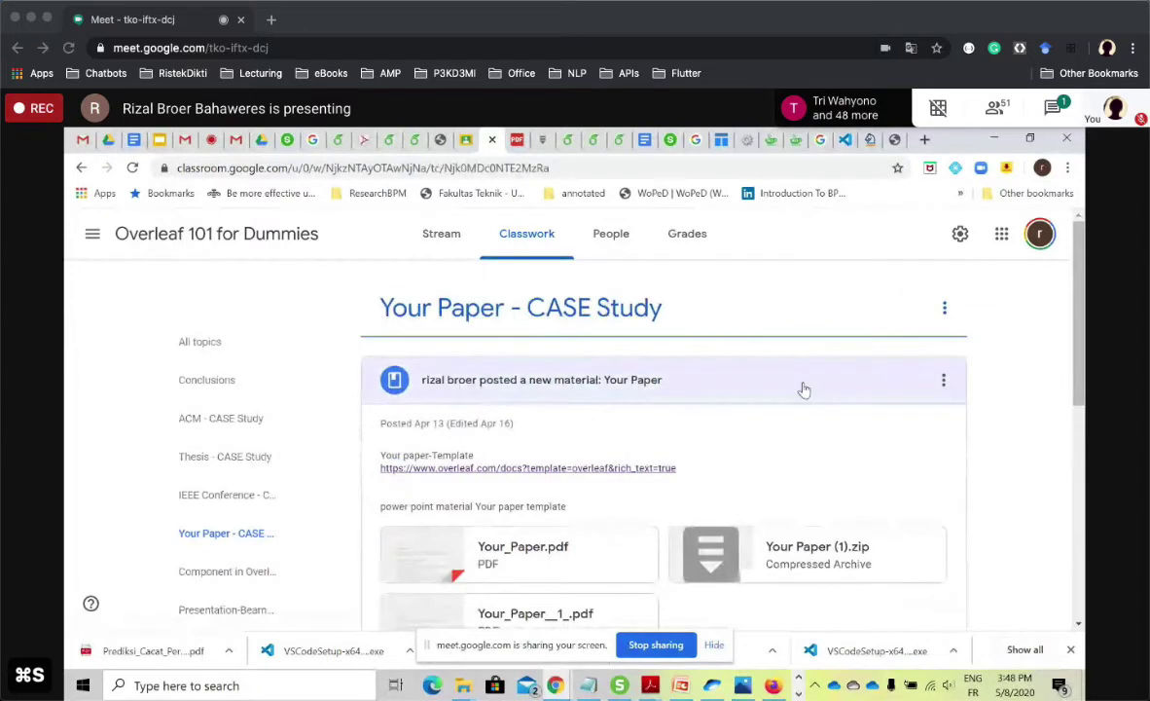
left_click_drag(1078, 297, 1082, 509)
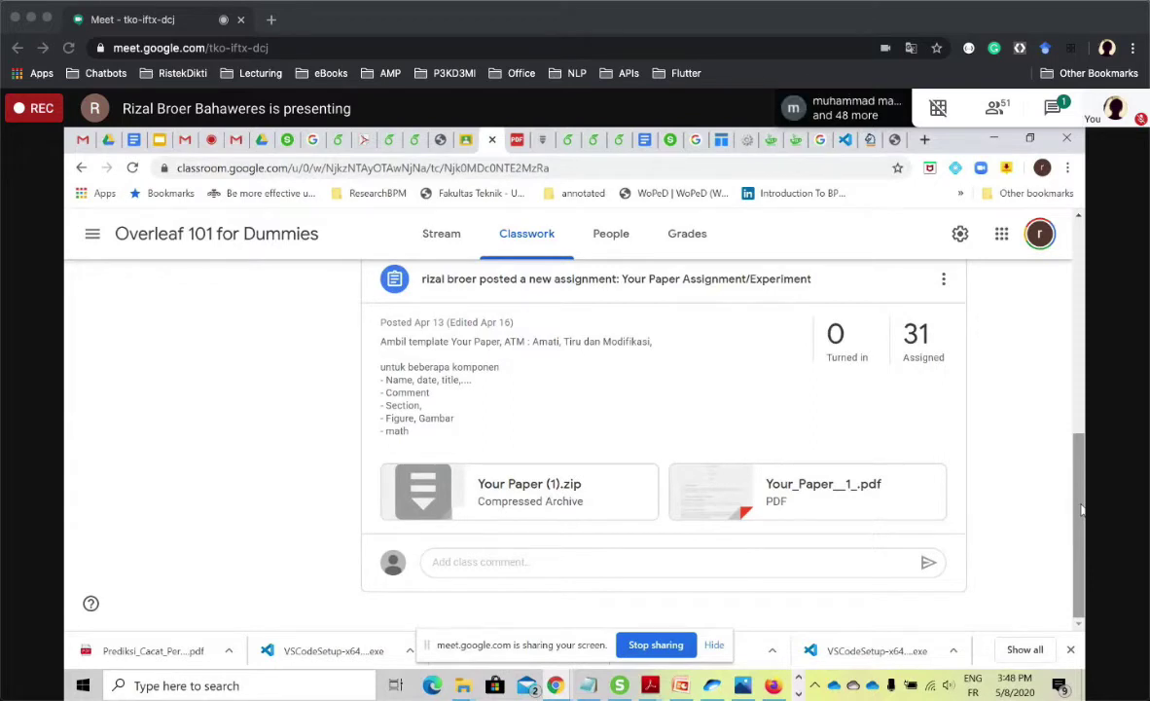
left_click(656, 645)
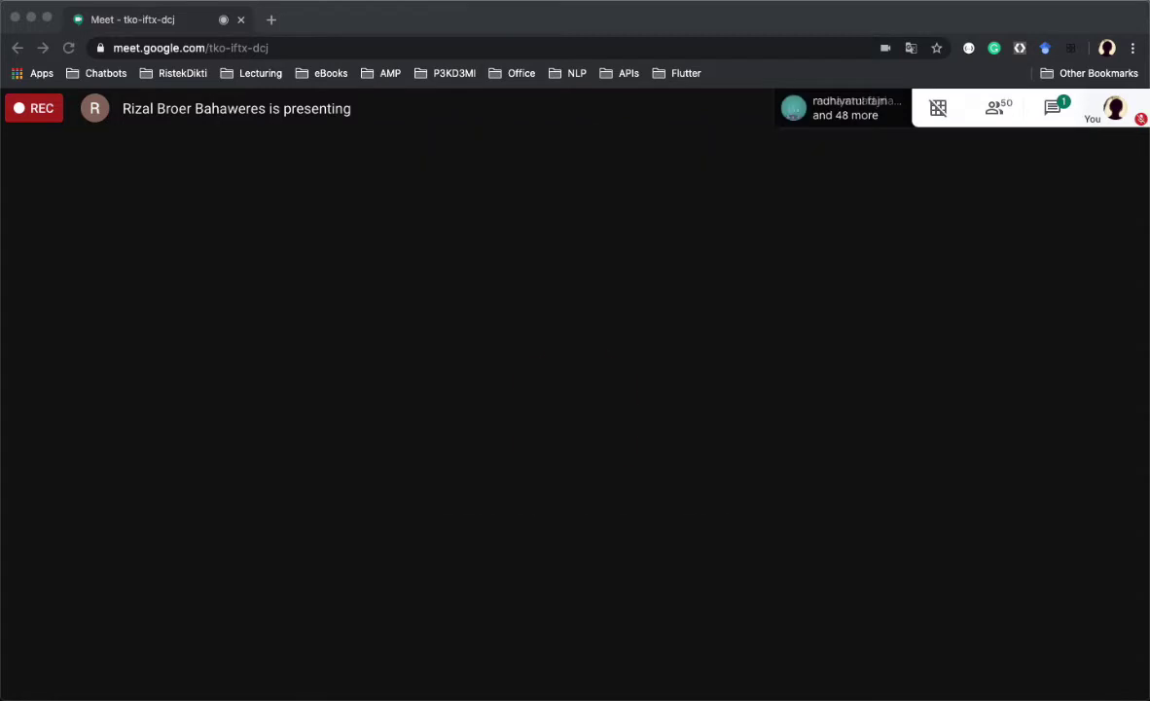
key("super+Tab")
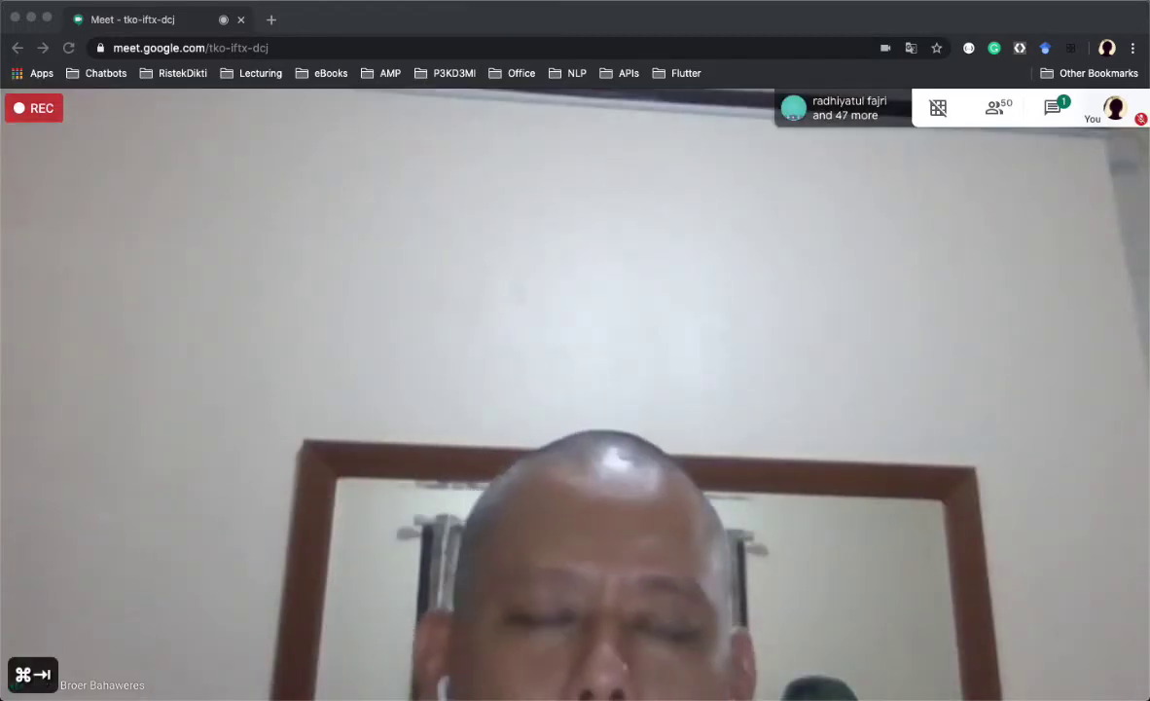
key("super+n")
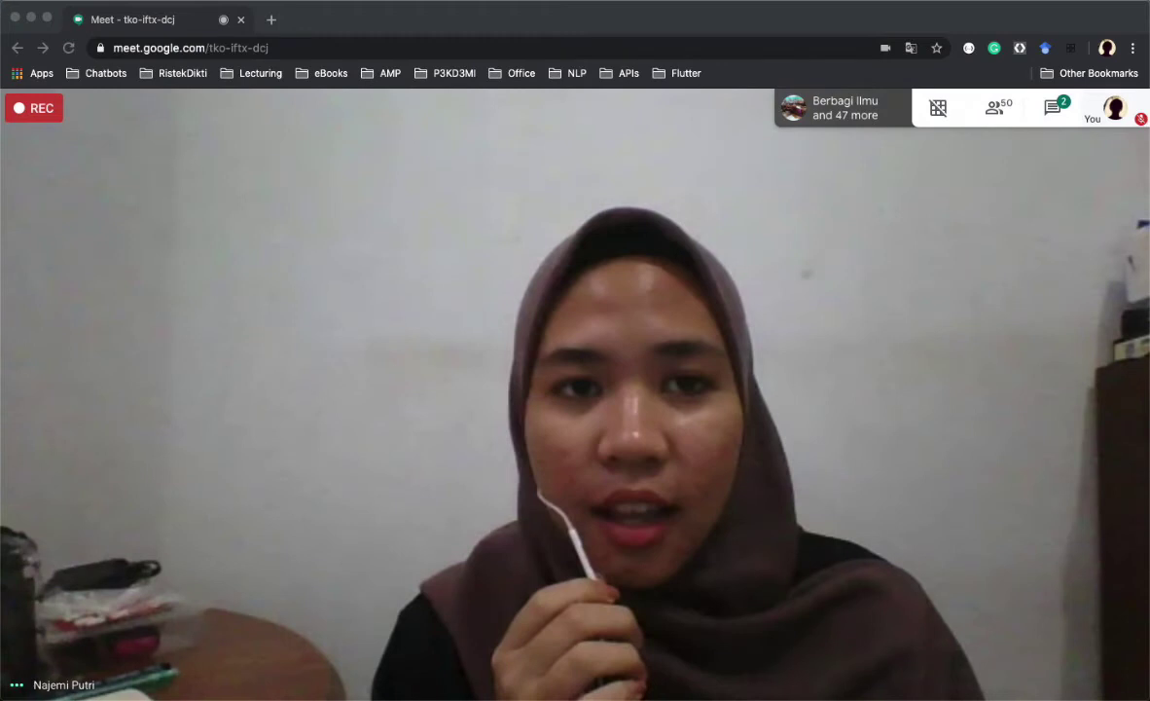
key("super+Tab")
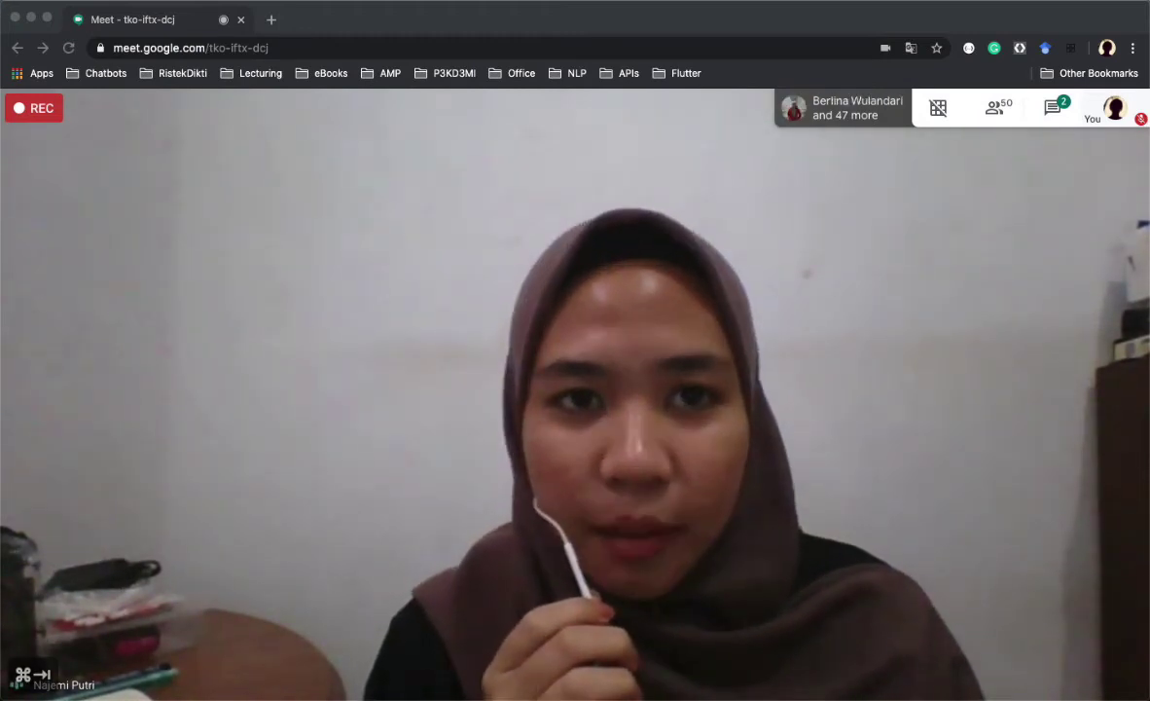
key("super+Tab")
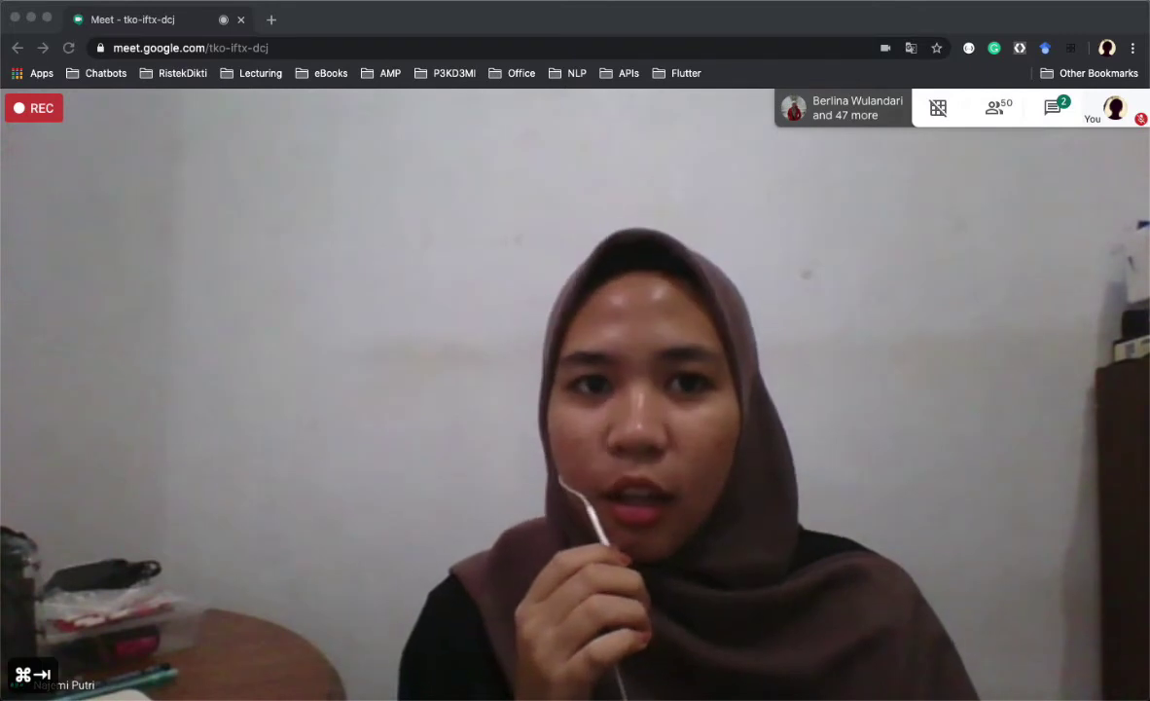
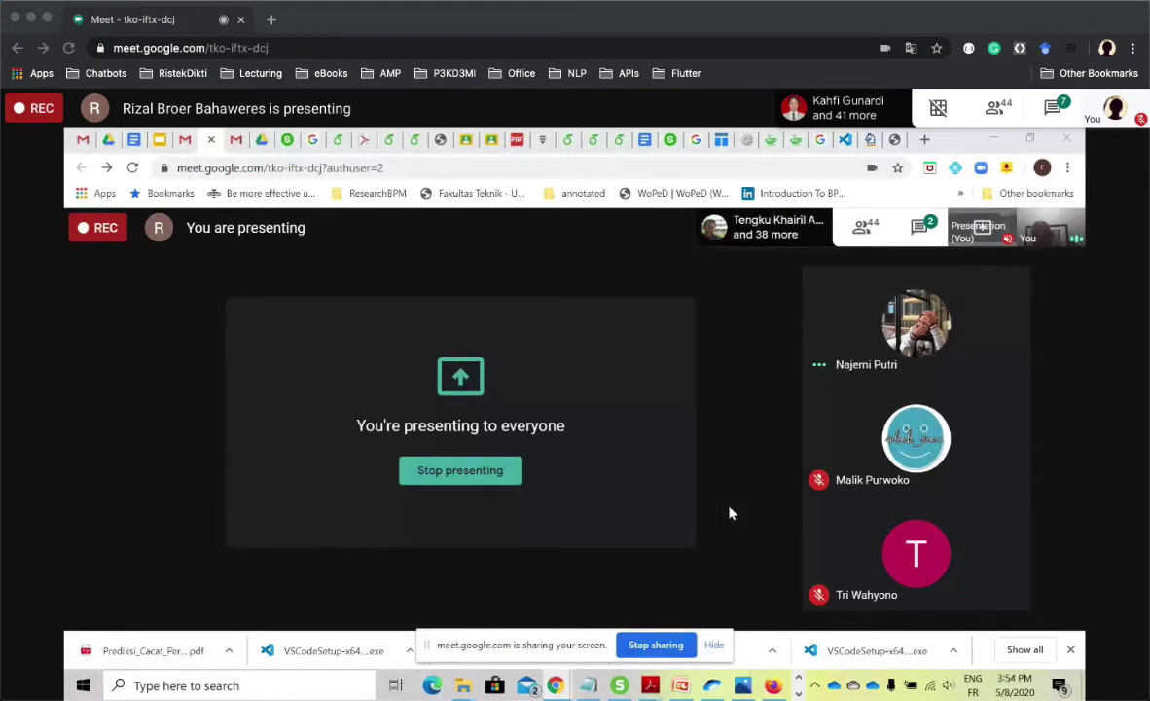
Open the turned-in work for Your Paper Assignment/Experiment, read the first submitted PDF down to its introduction, and close it.
left_click(494, 140)
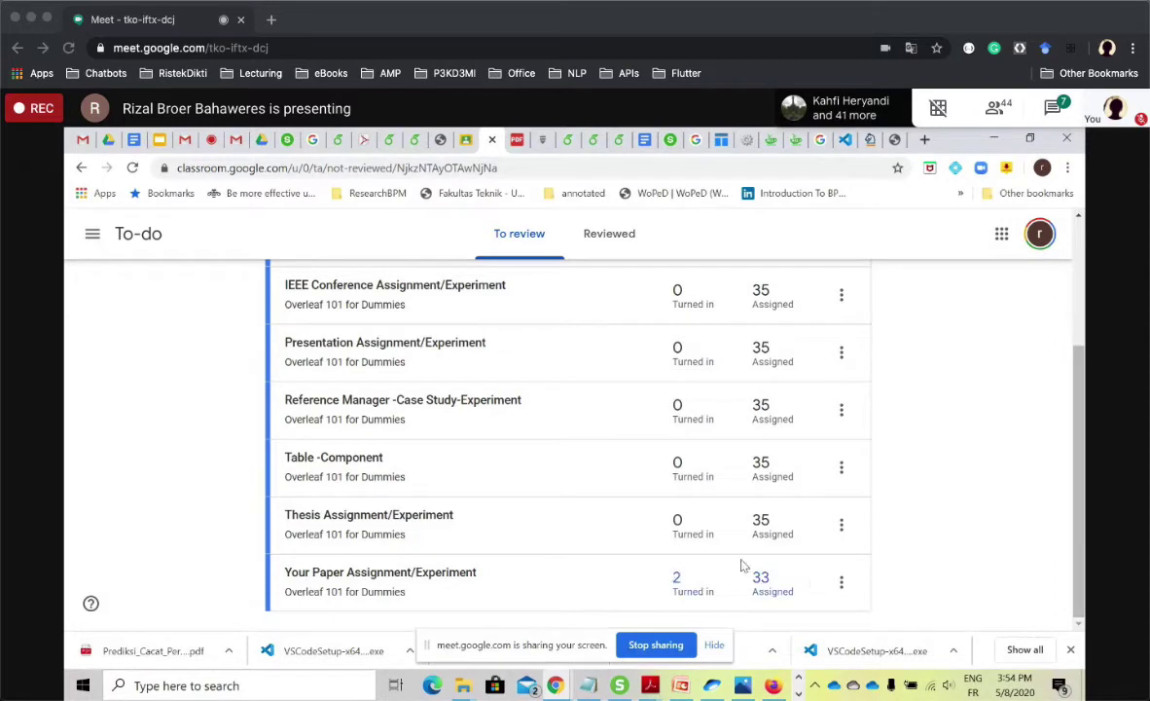
left_click(682, 588)
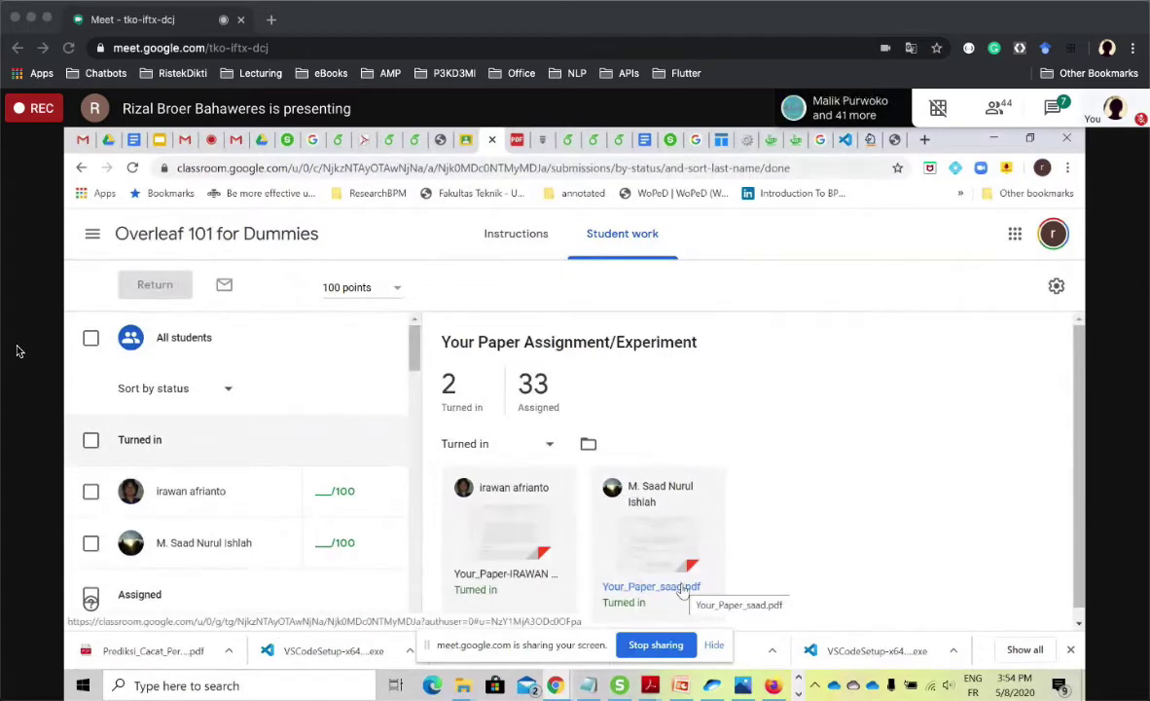
left_click_drag(1080, 398, 1080, 424)
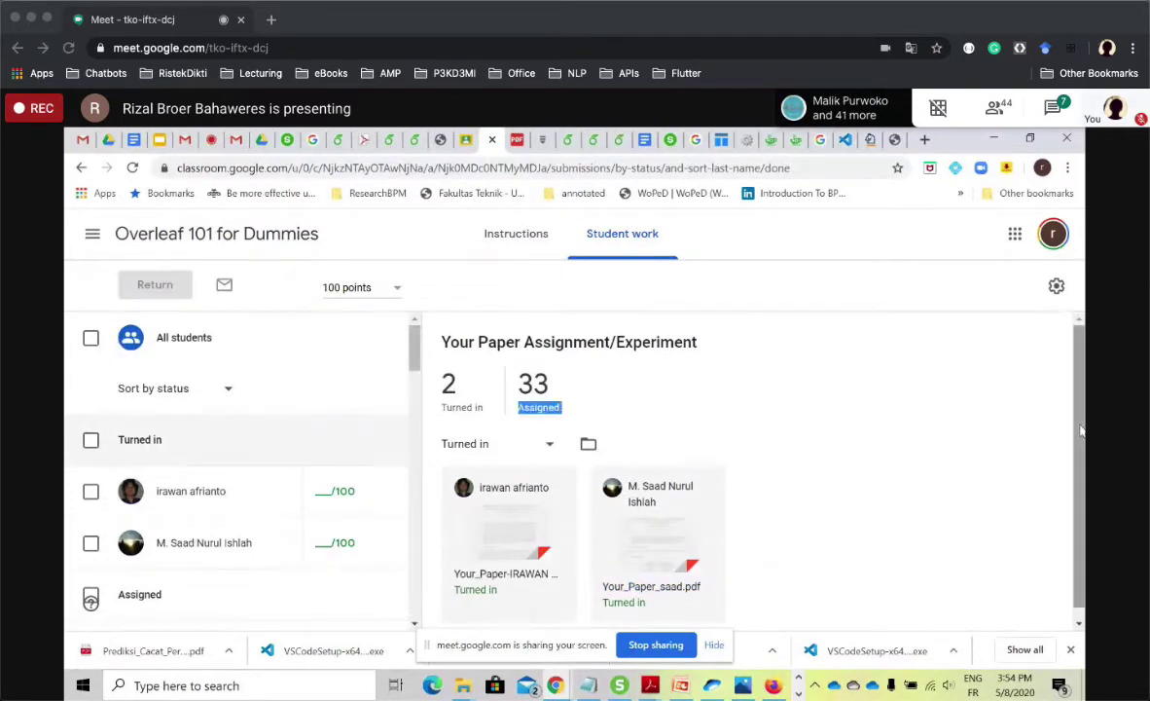
left_click(522, 577)
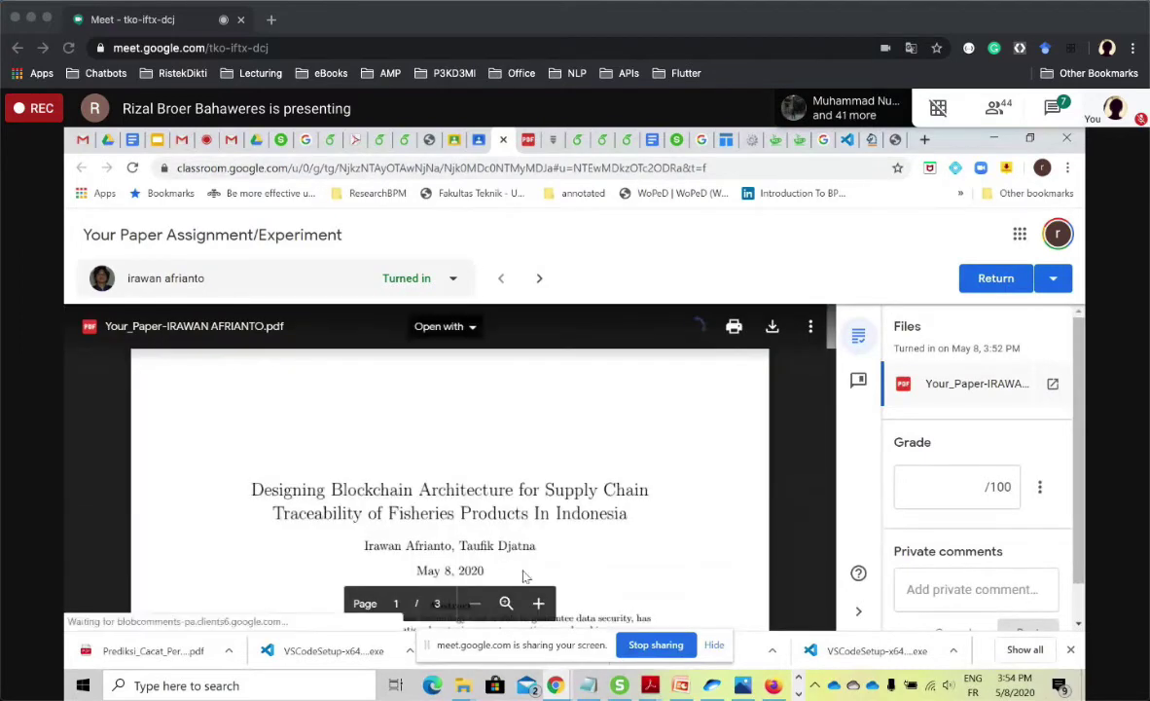
left_click_drag(829, 336, 835, 365)
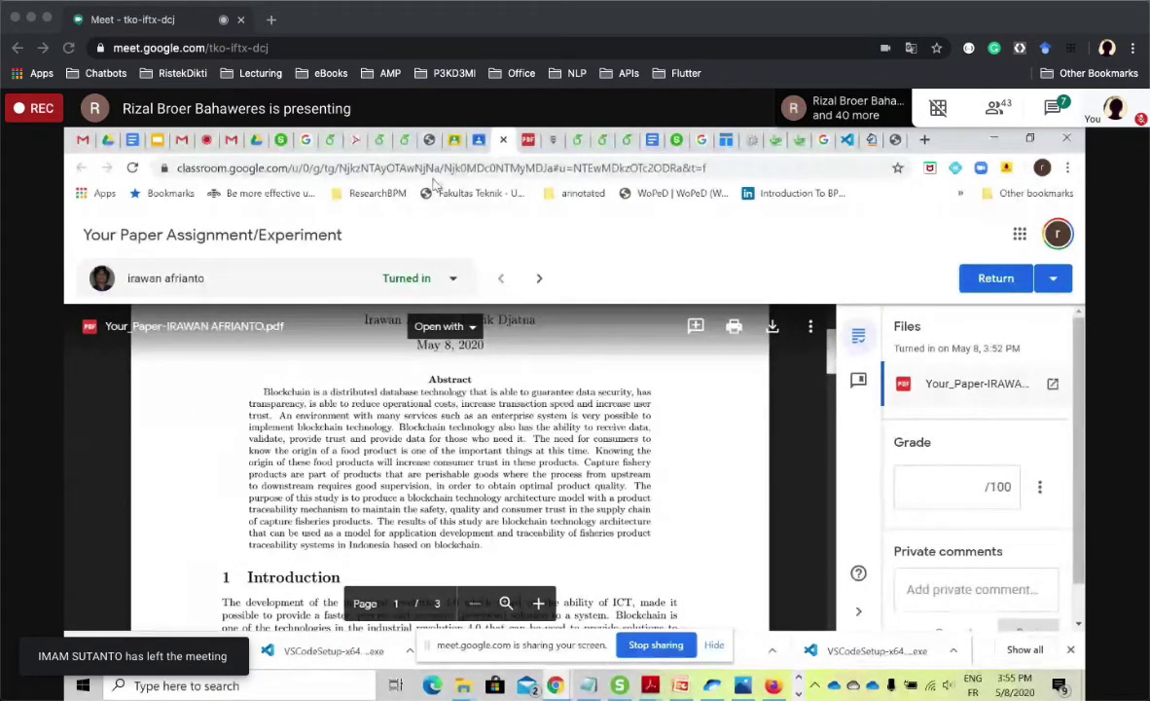
left_click(503, 140)
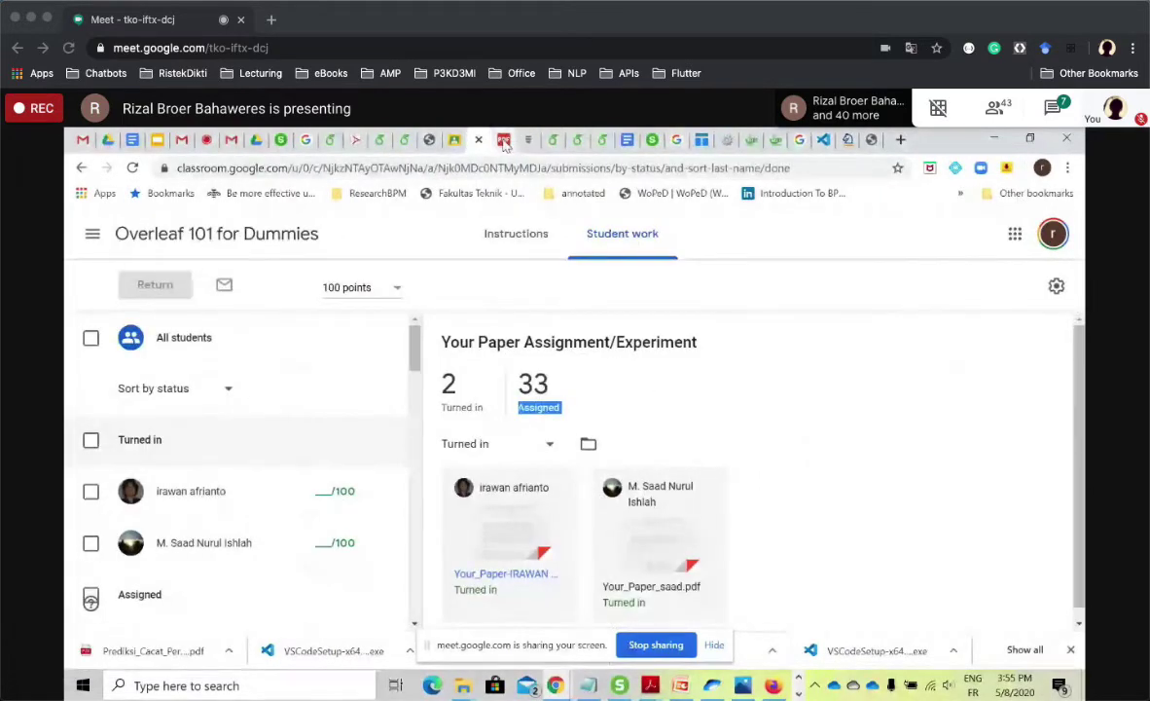
Switch to the Overleaf project on software defect prediction with SMOTE and examine the article entries in reference.bib from the start of the file.
left_click(515, 144)
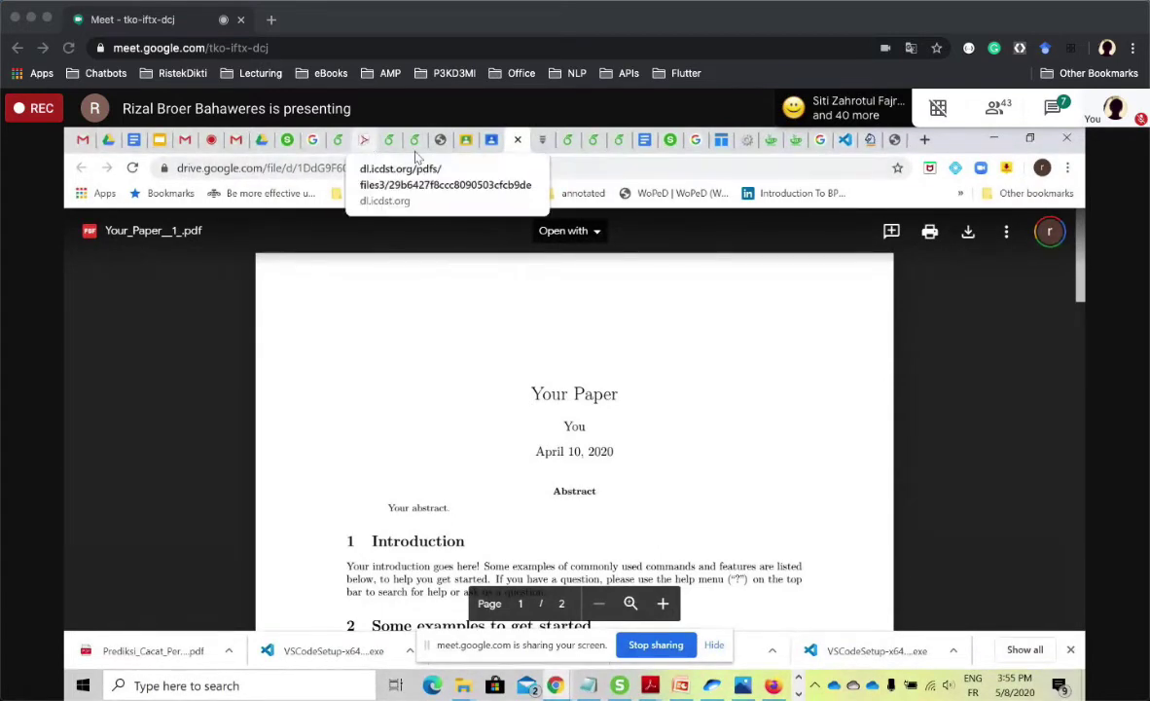
left_click(338, 139)
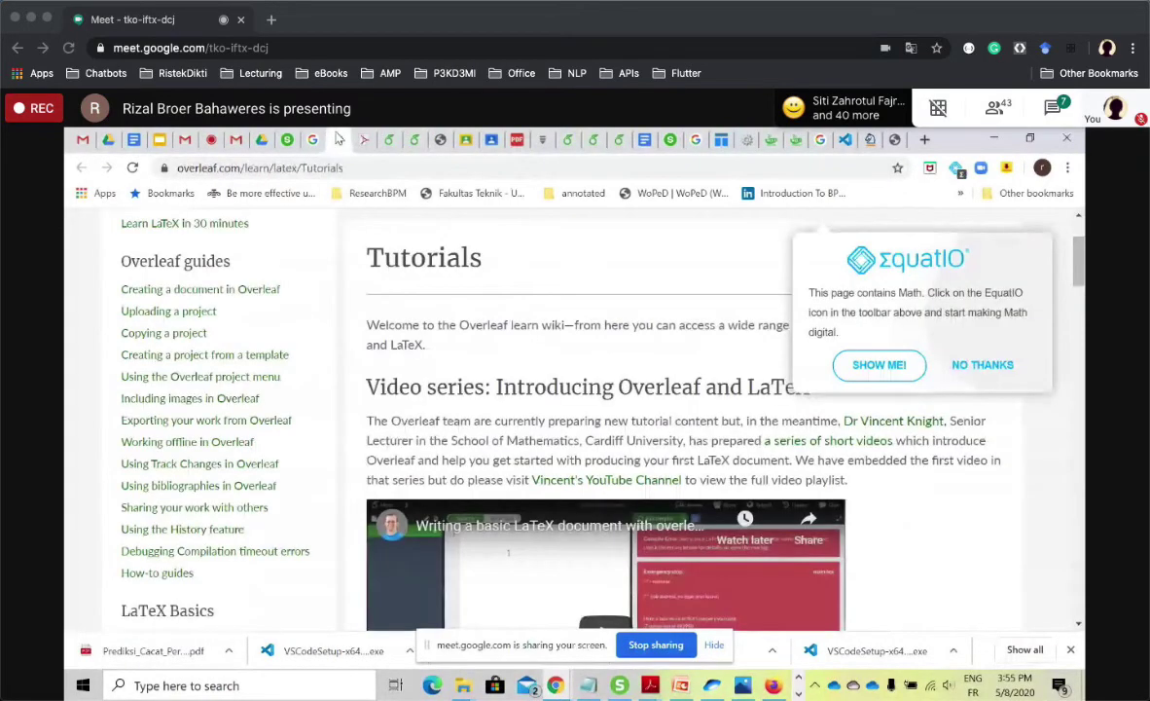
left_click(389, 141)
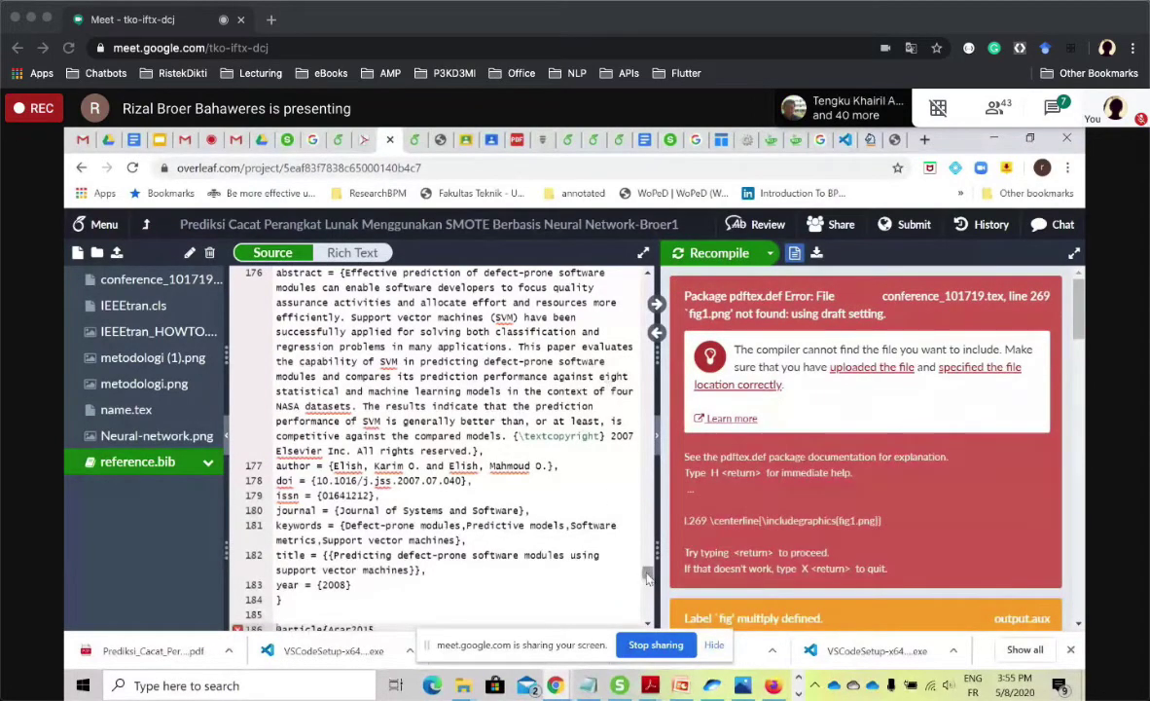
scroll(645, 570, "up", 3)
left_click_drag(646, 570, 647, 295)
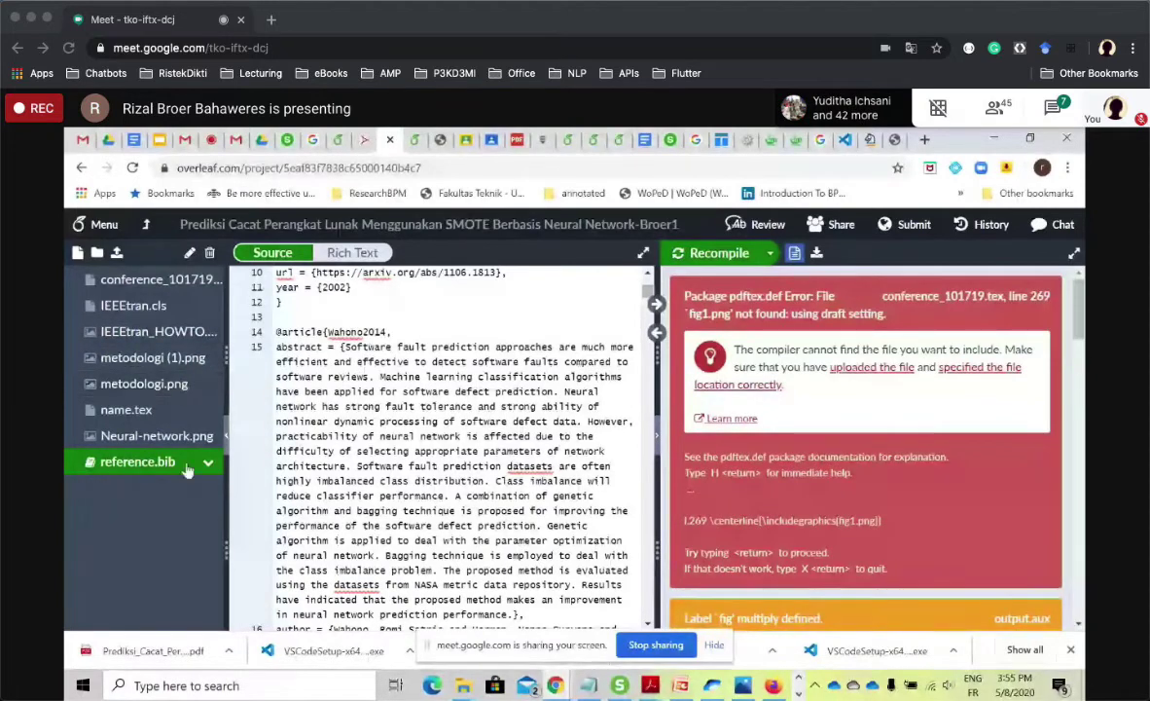
scroll(642, 482, "down", 10)
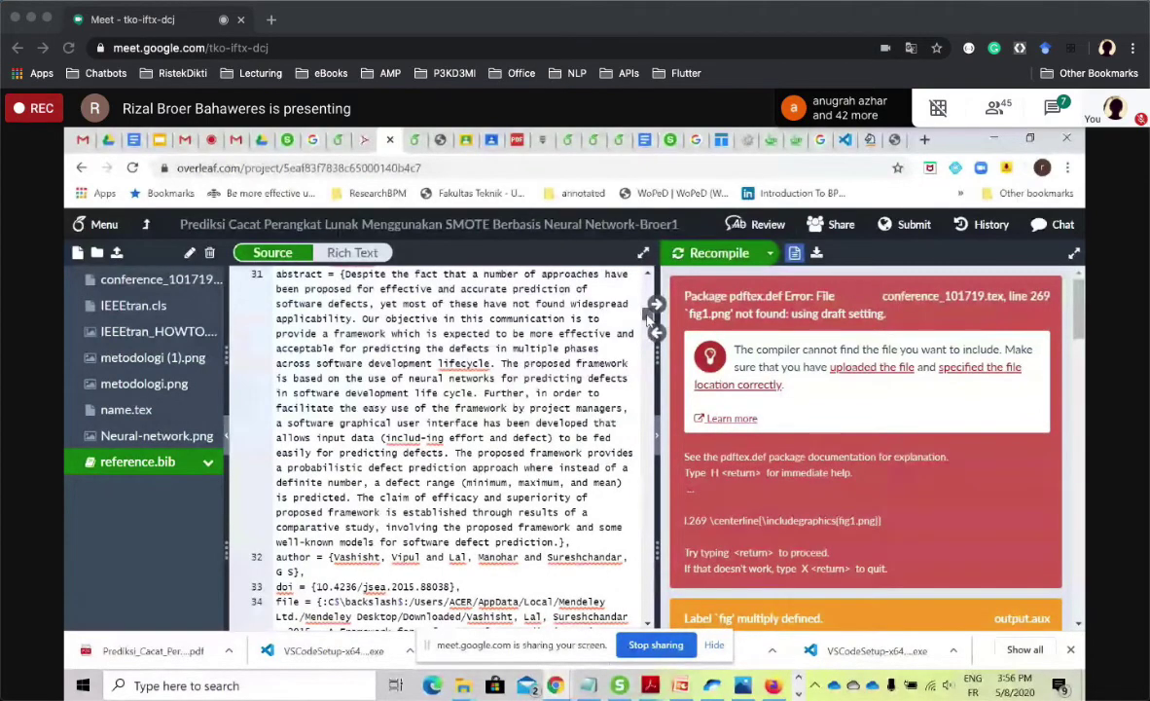
scroll(650, 314, "up", 10)
scroll(417, 404, "down", 3)
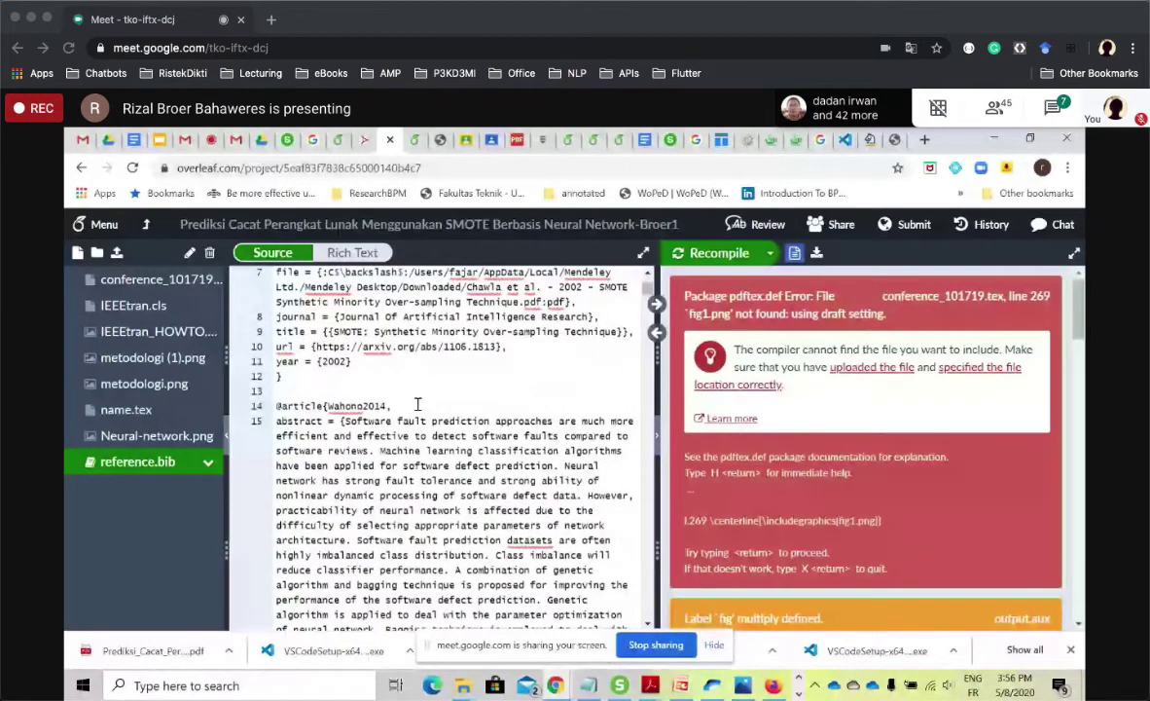
left_click(400, 409)
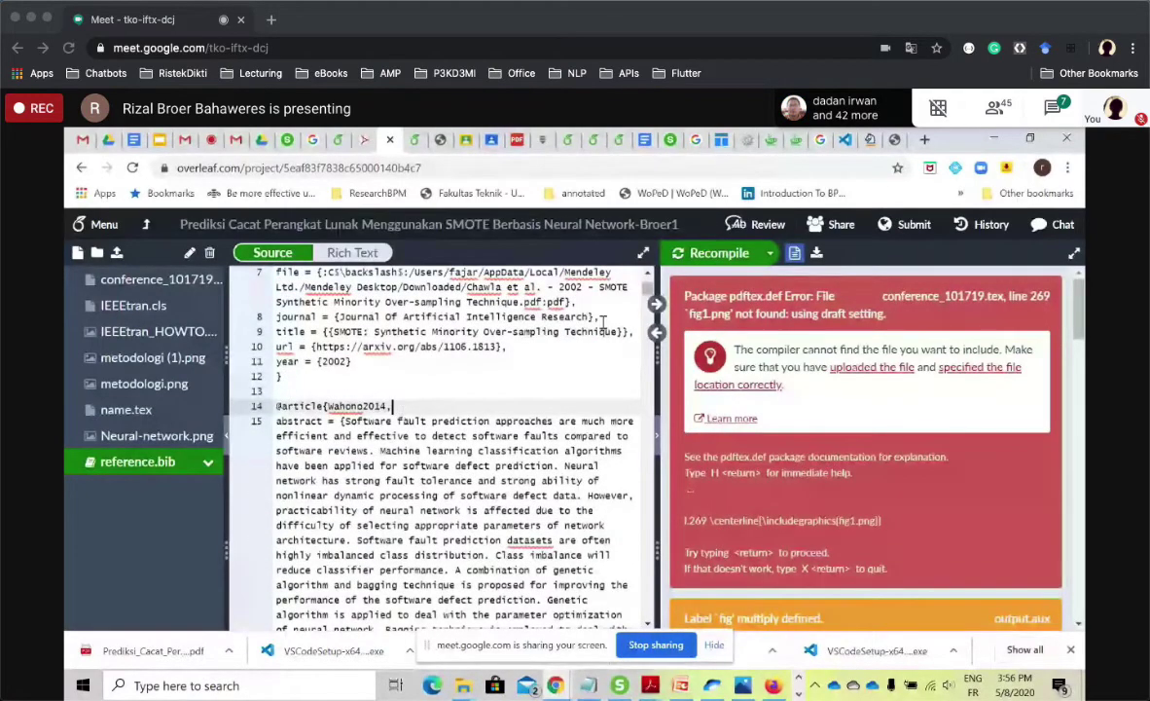
left_click_drag(651, 282, 639, 358)
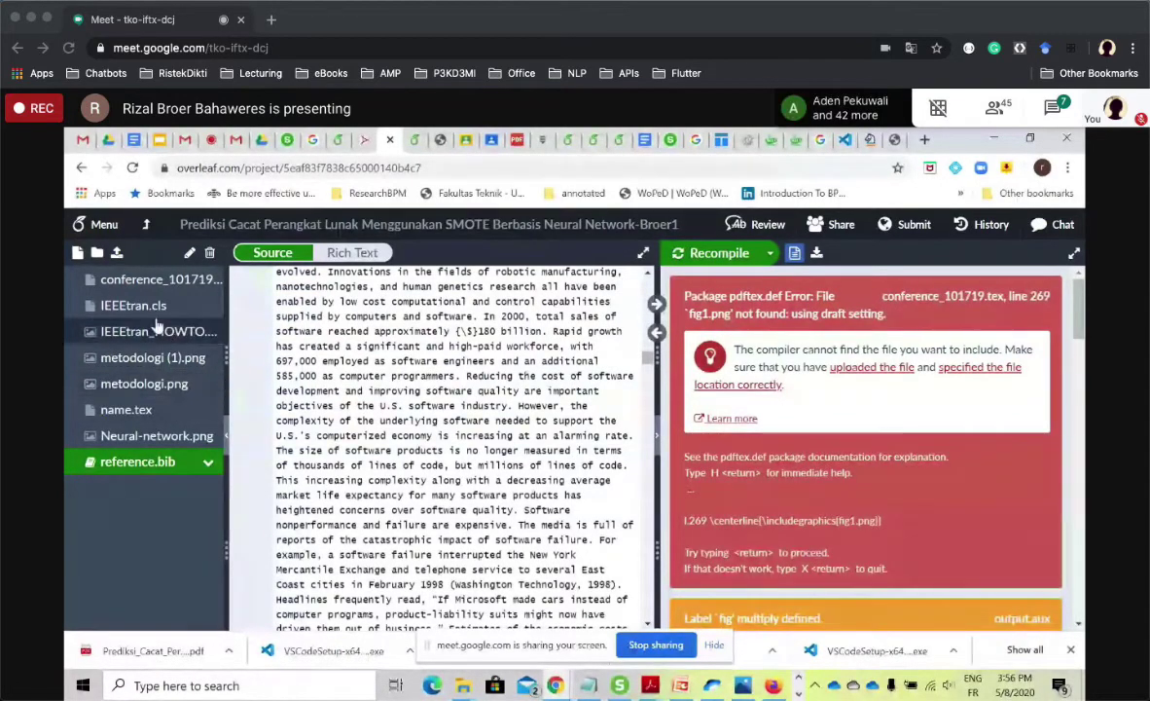
Open the conference .tex file at its related-work table, switch to the compiled paper in Acrobat Reader, and examine Table I and the in-text citations.
left_click(202, 284)
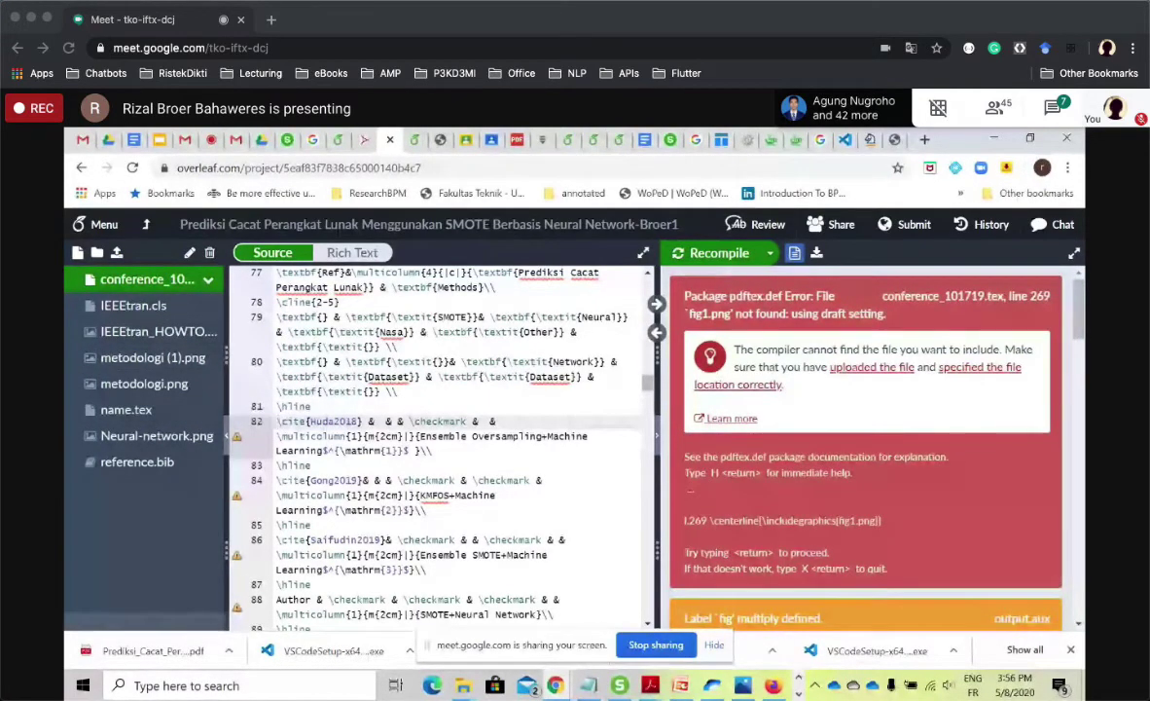
mouse_move(650, 685)
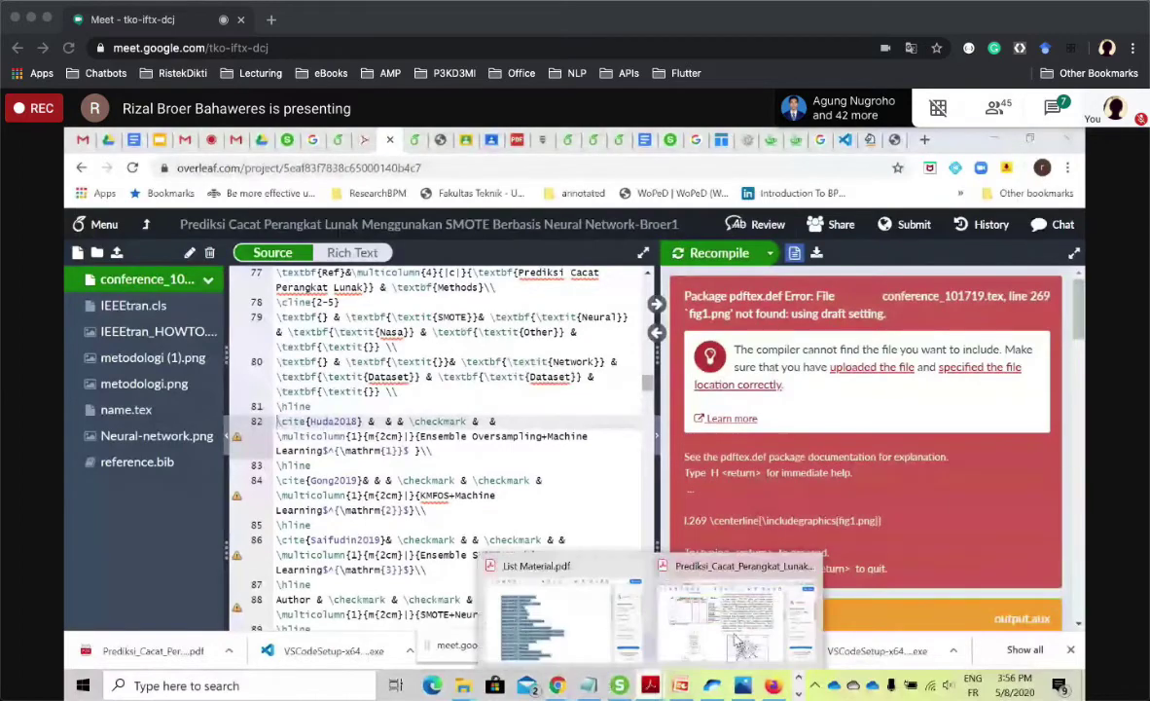
left_click(728, 610)
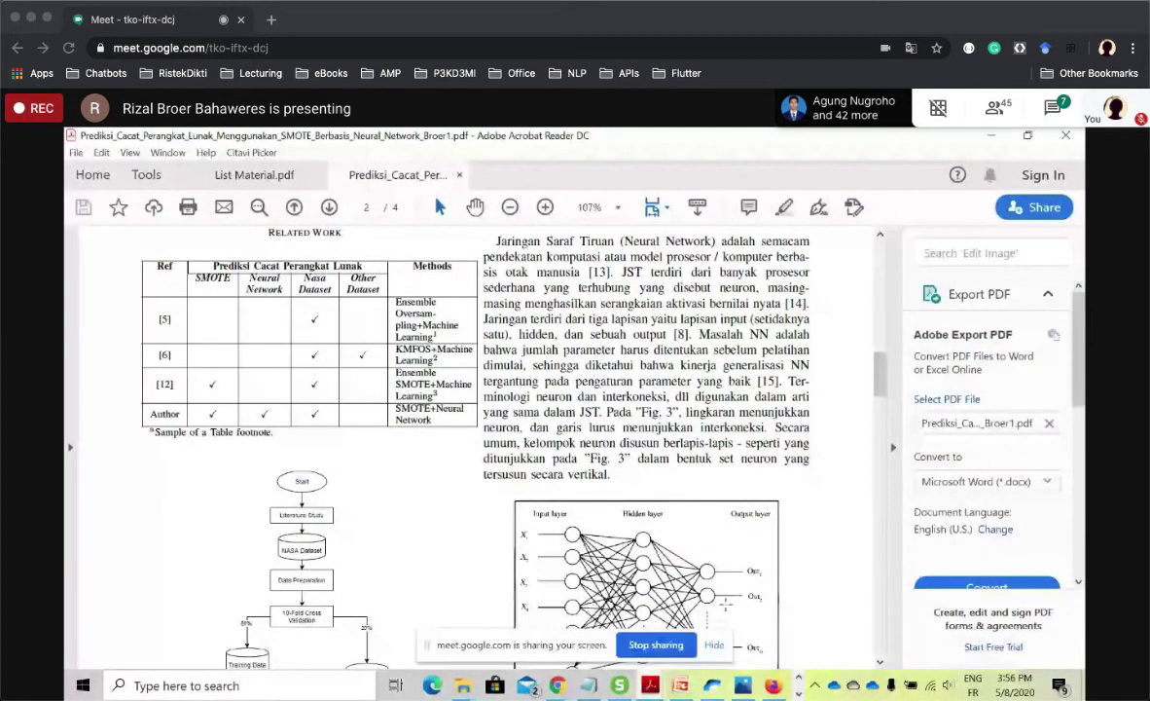
mouse_move(884, 382)
left_mouse_down()
mouse_move(886, 265)
mouse_move(879, 501)
mouse_move(875, 378)
left_mouse_up()
key("ctrl+Up")
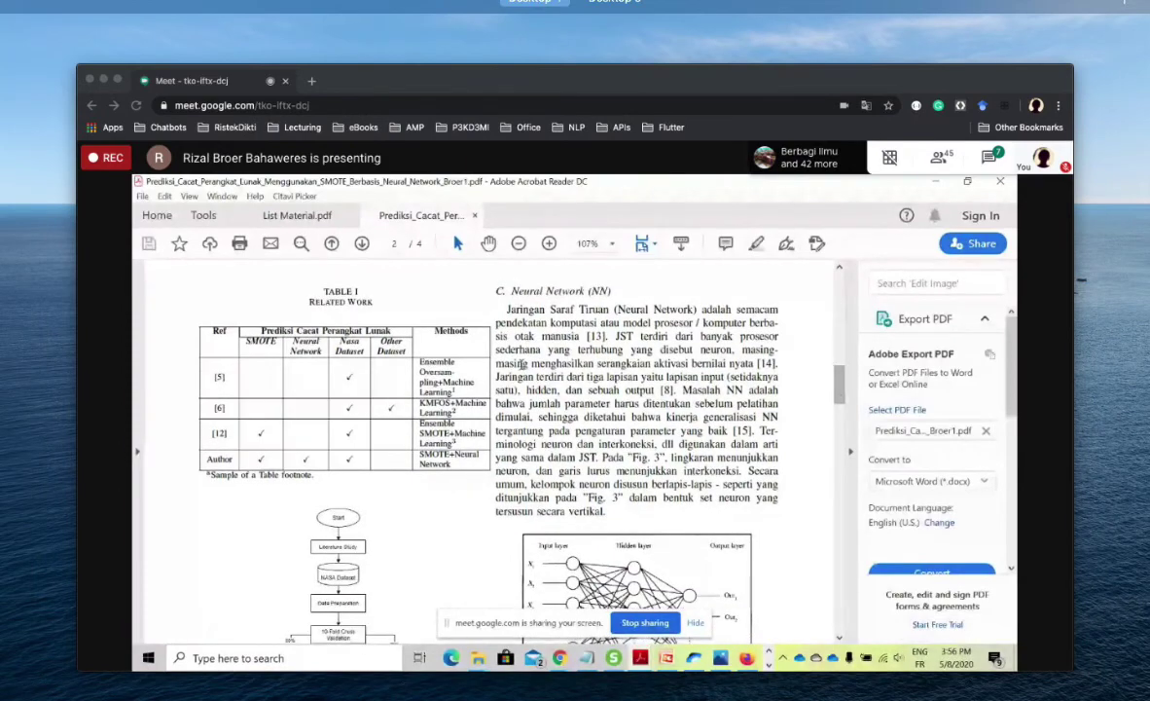
left_click(417, 211)
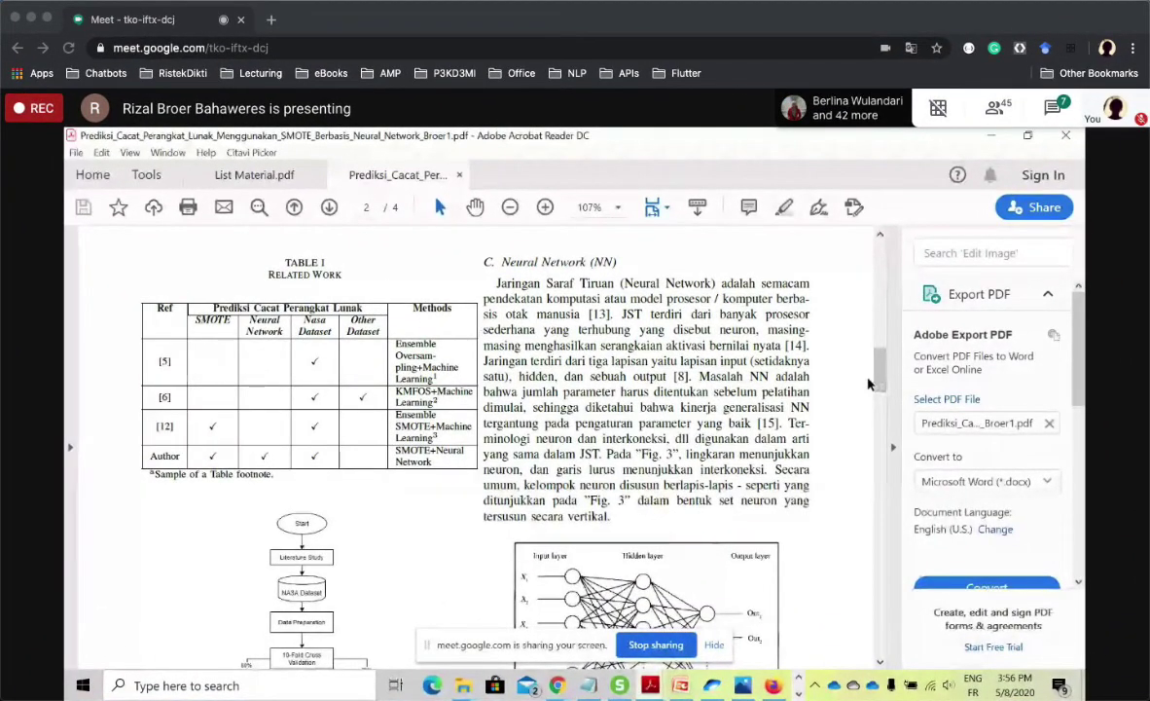
scroll(817, 352, "up", 3)
scroll(901, 356, "up", 2)
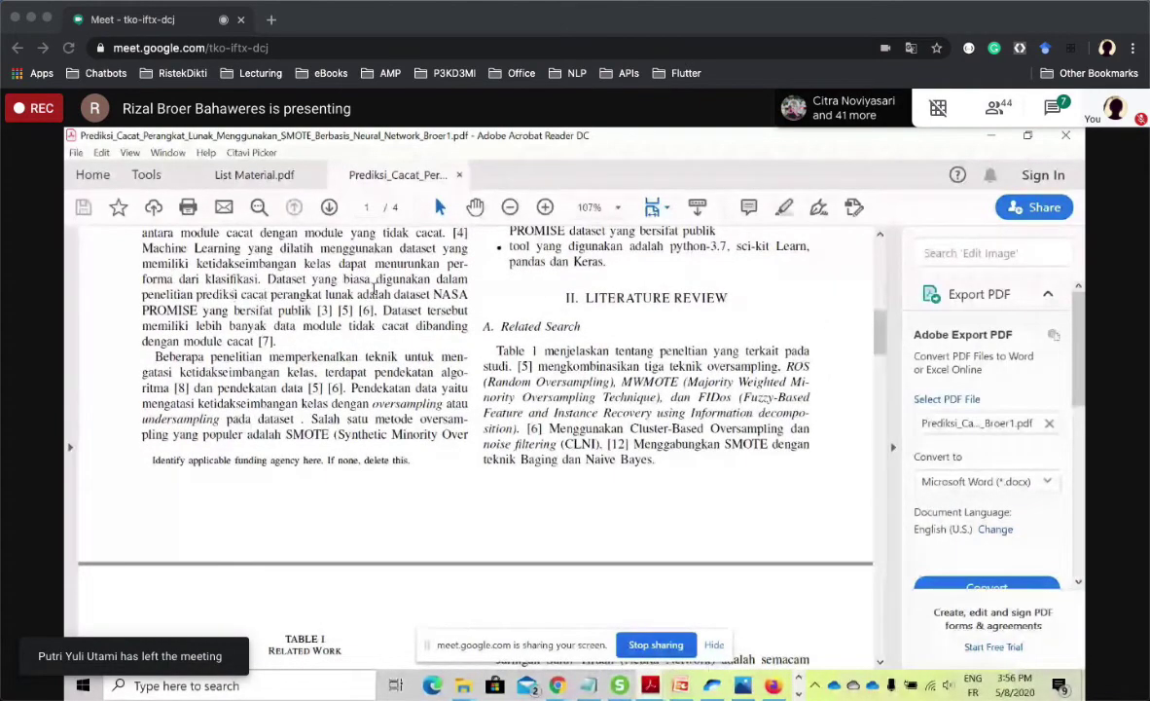
Examine the numbered reference list on page 4 of the compiled paper.
left_click_drag(879, 331, 882, 619)
left_click(650, 685)
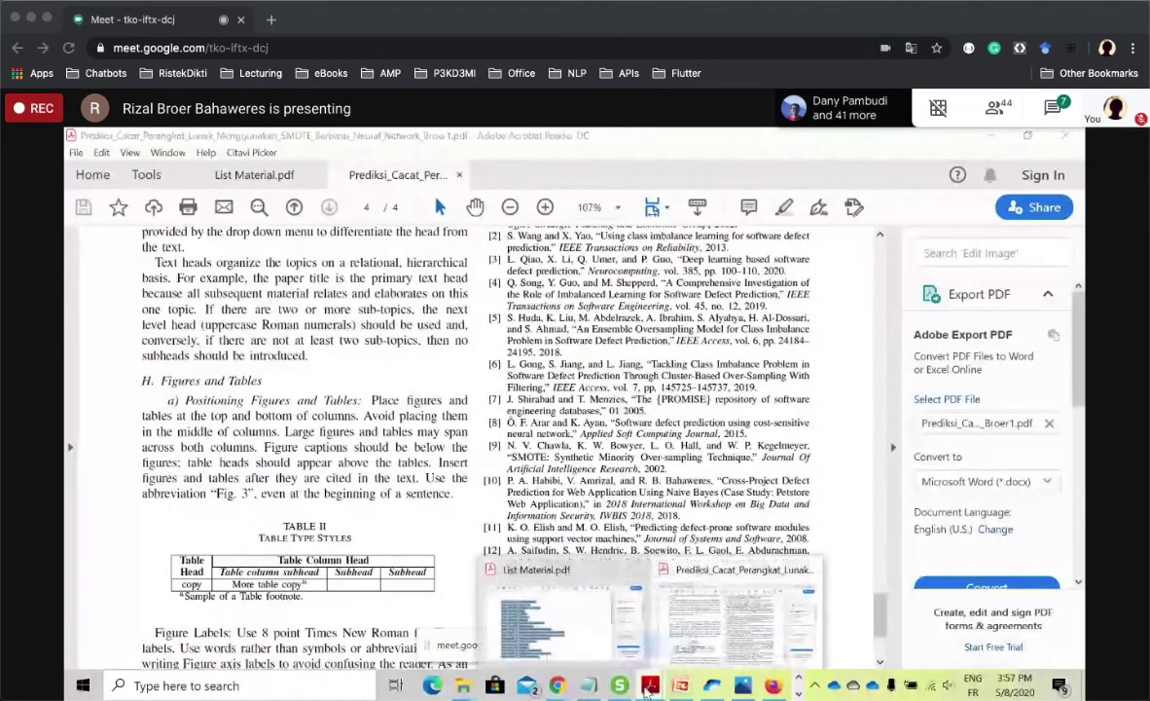
left_click(723, 625)
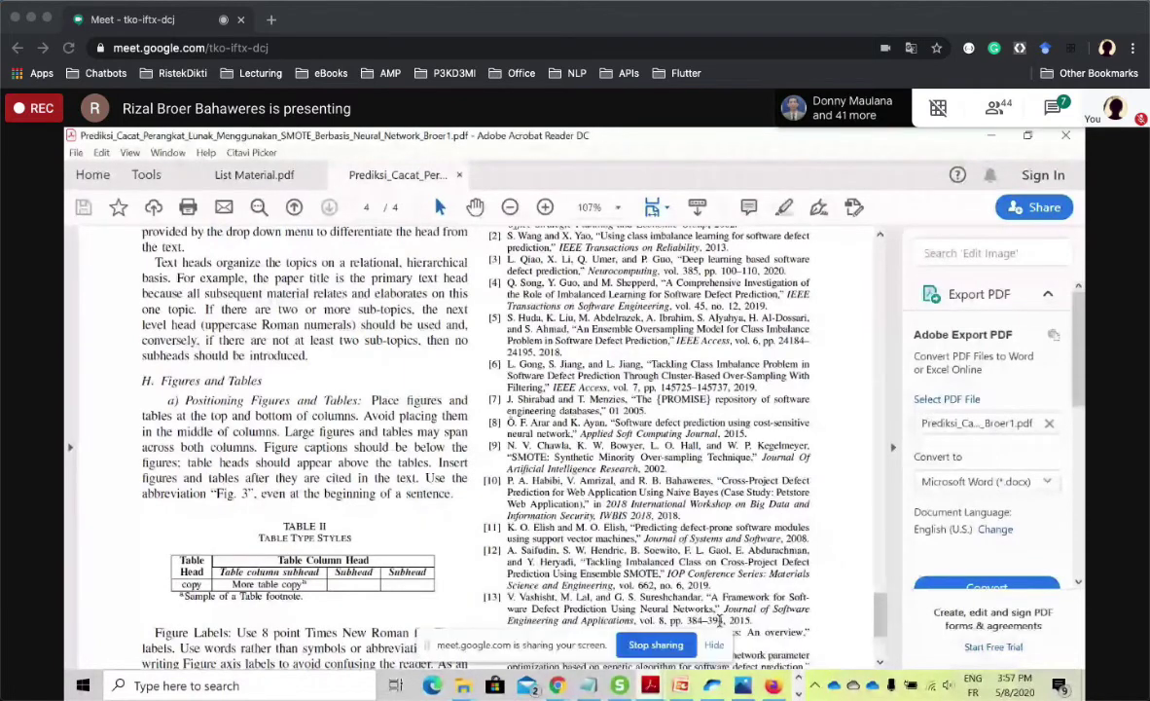
left_click(650, 686)
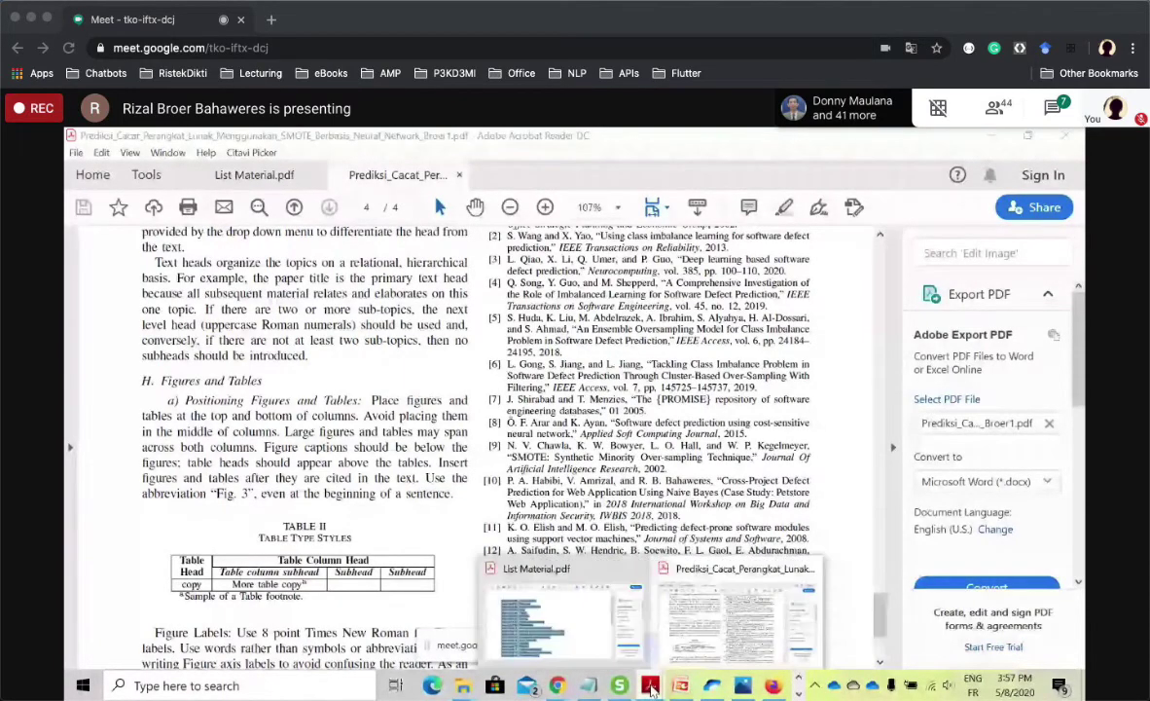
left_click(740, 576)
Compare the citations in the Related Search section and the rows of Table I with the entries in the References list.
left_click_drag(879, 613, 878, 328)
left_click_drag(484, 352, 694, 590)
left_click_drag(885, 321, 885, 371)
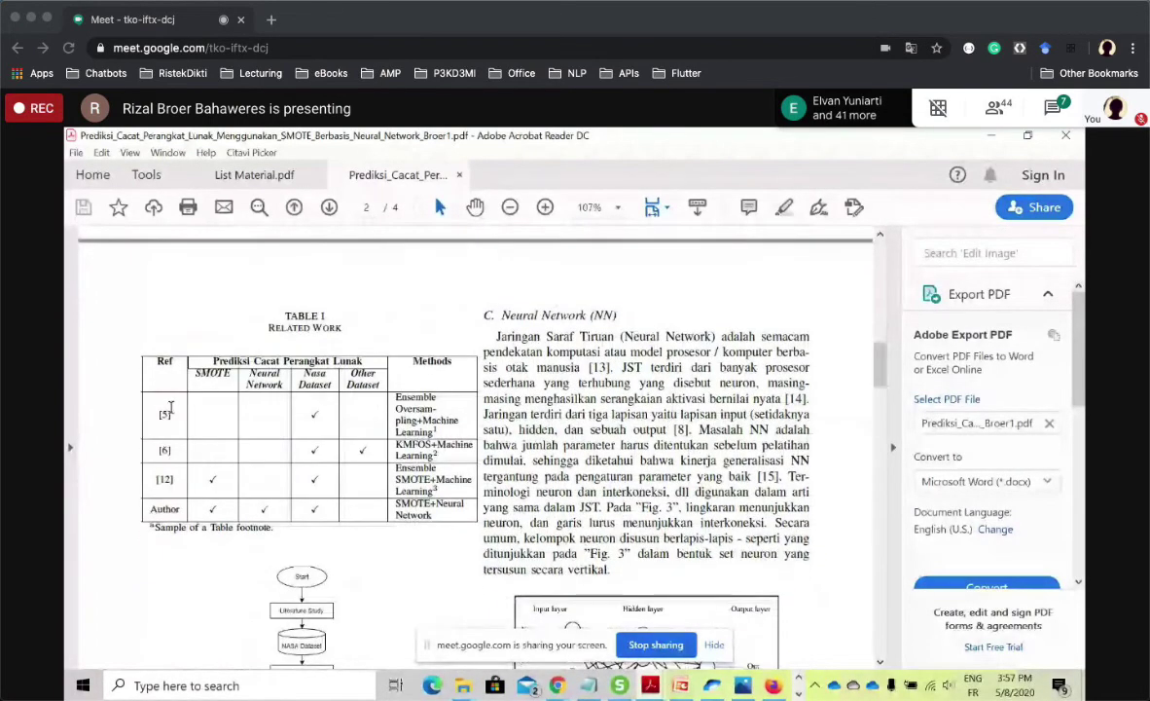
left_click_drag(170, 407, 274, 527)
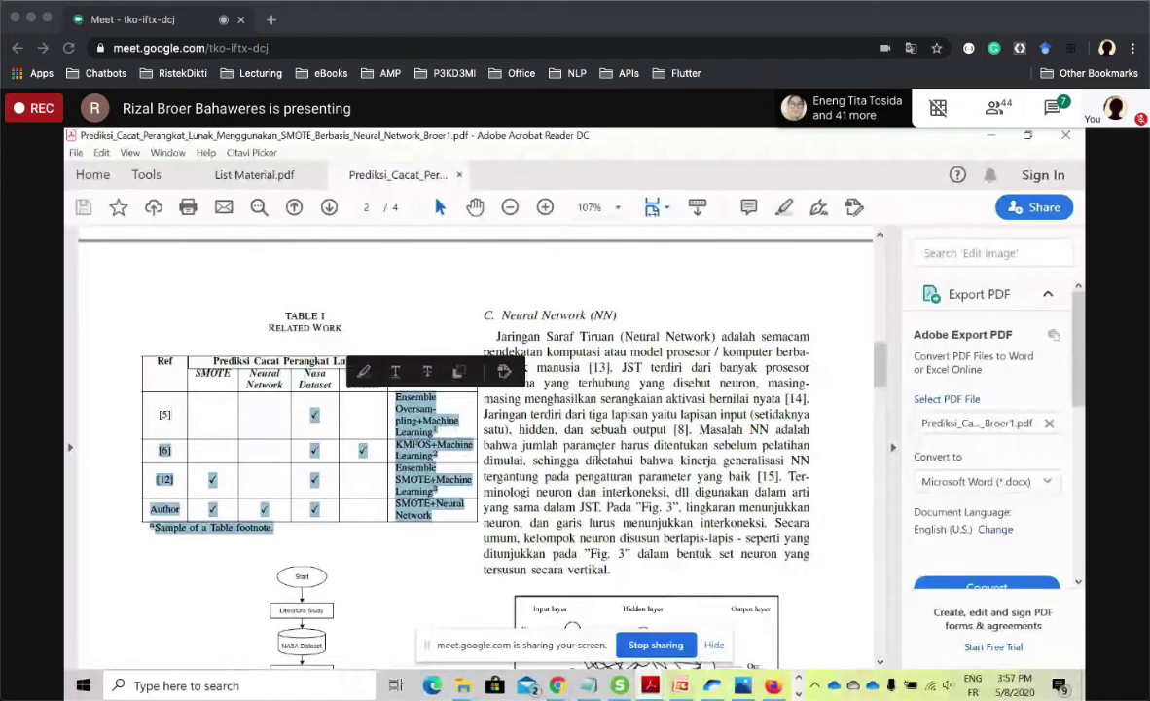
left_click(349, 426)
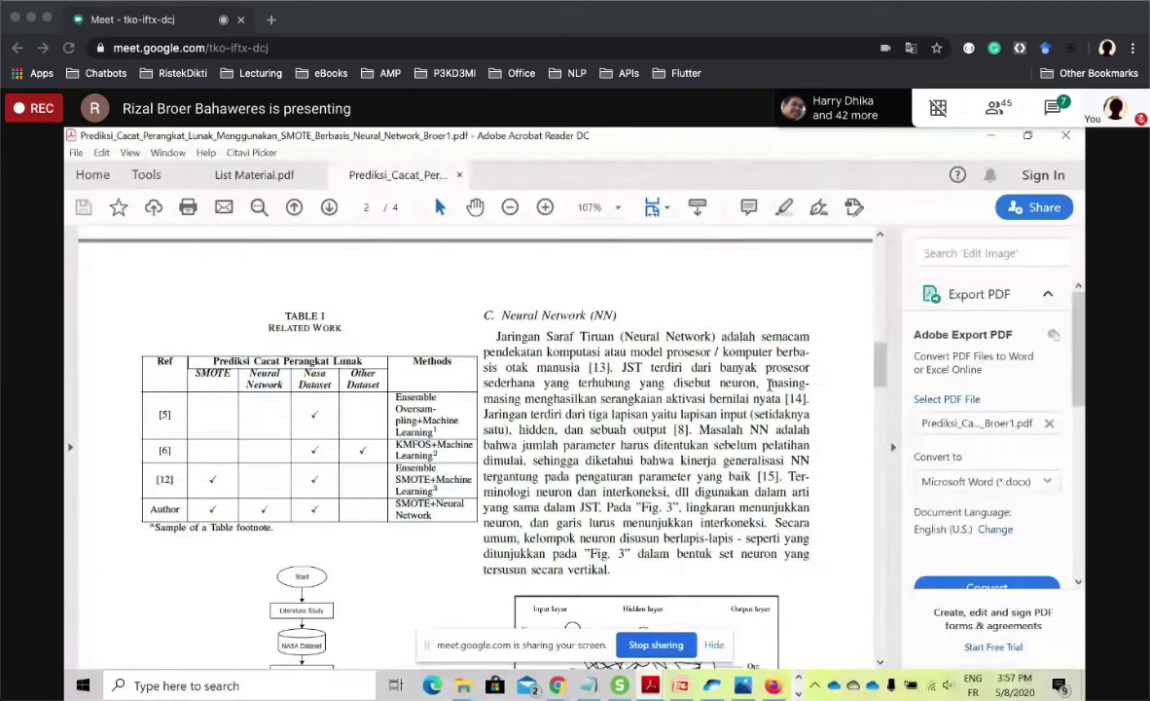
left_click(880, 402)
left_click_drag(880, 402, 875, 600)
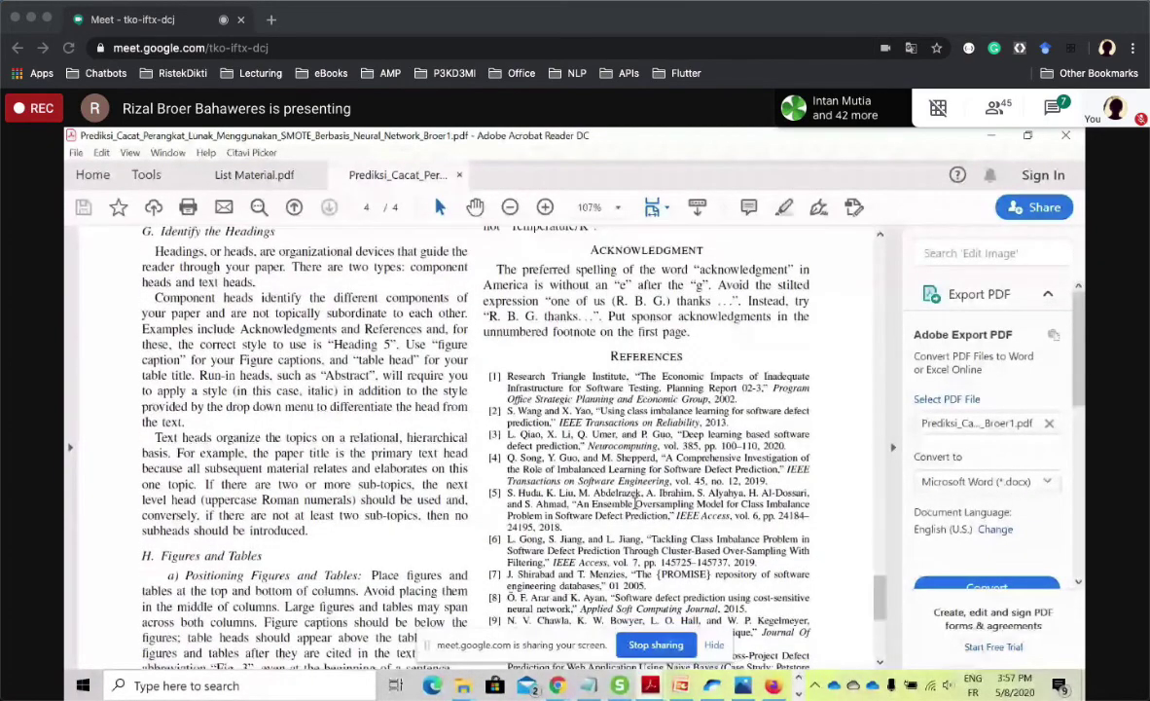
Return to the table's \cite rows in the Overleaf source, then switch to Google Meet and stop sharing the screen.
key("alt+Tab")
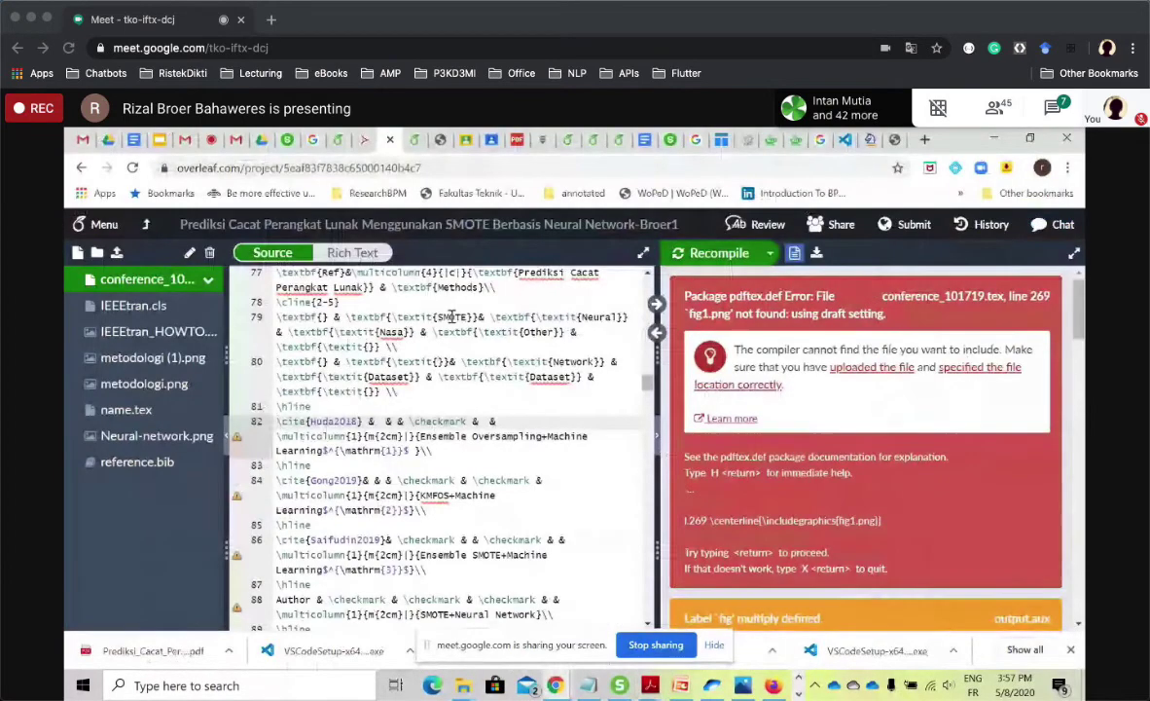
left_click(572, 531)
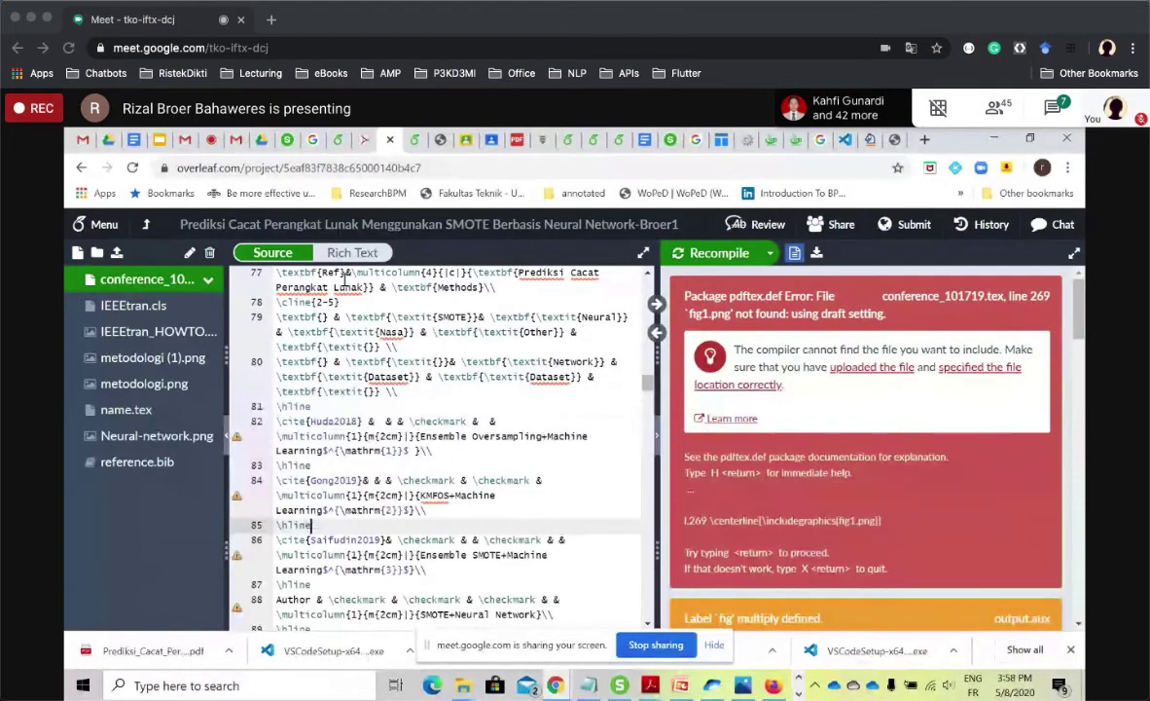
left_click(207, 140)
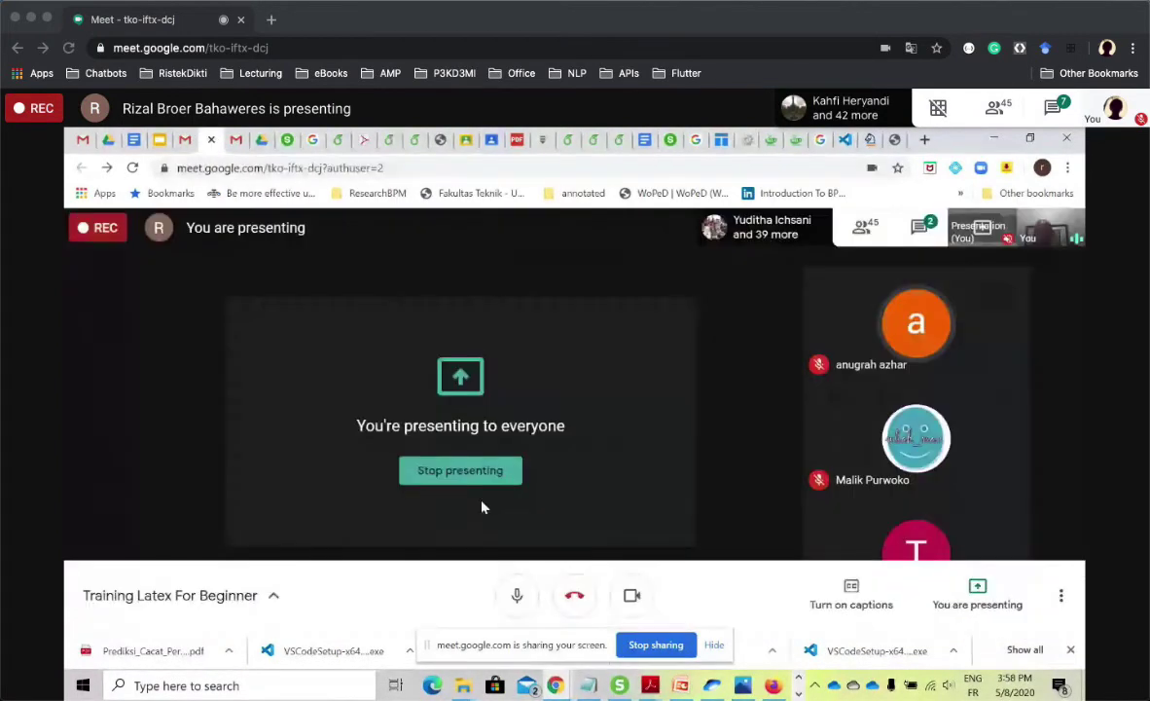
left_click(656, 645)
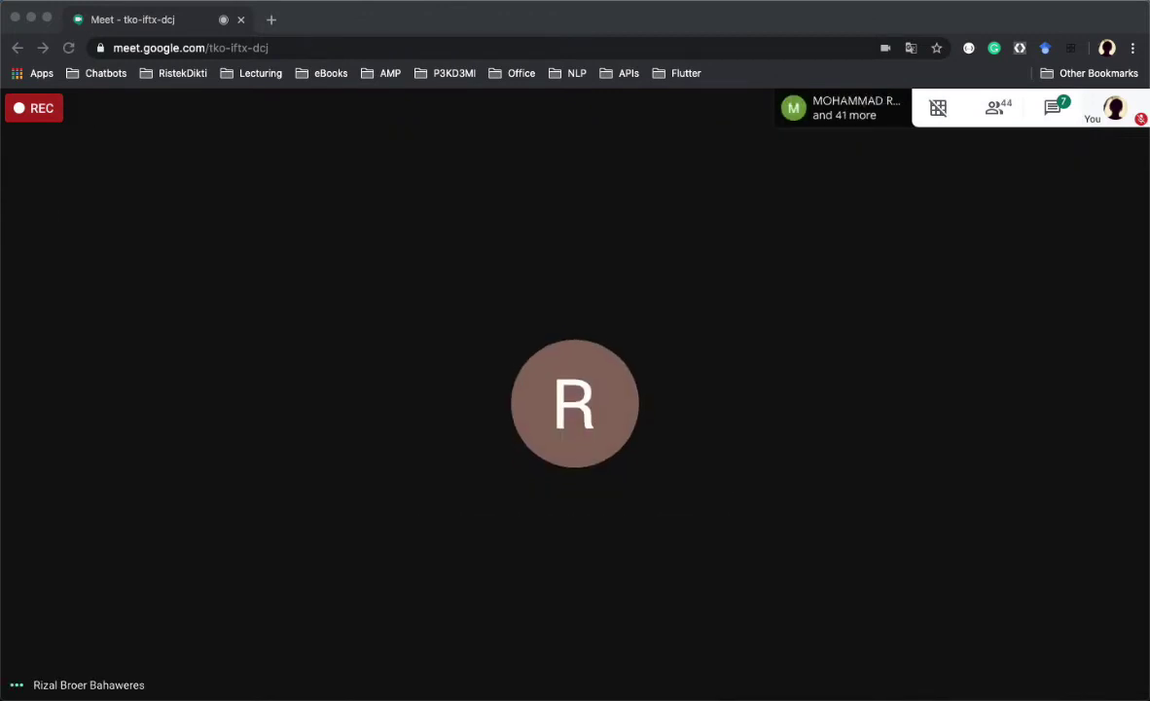
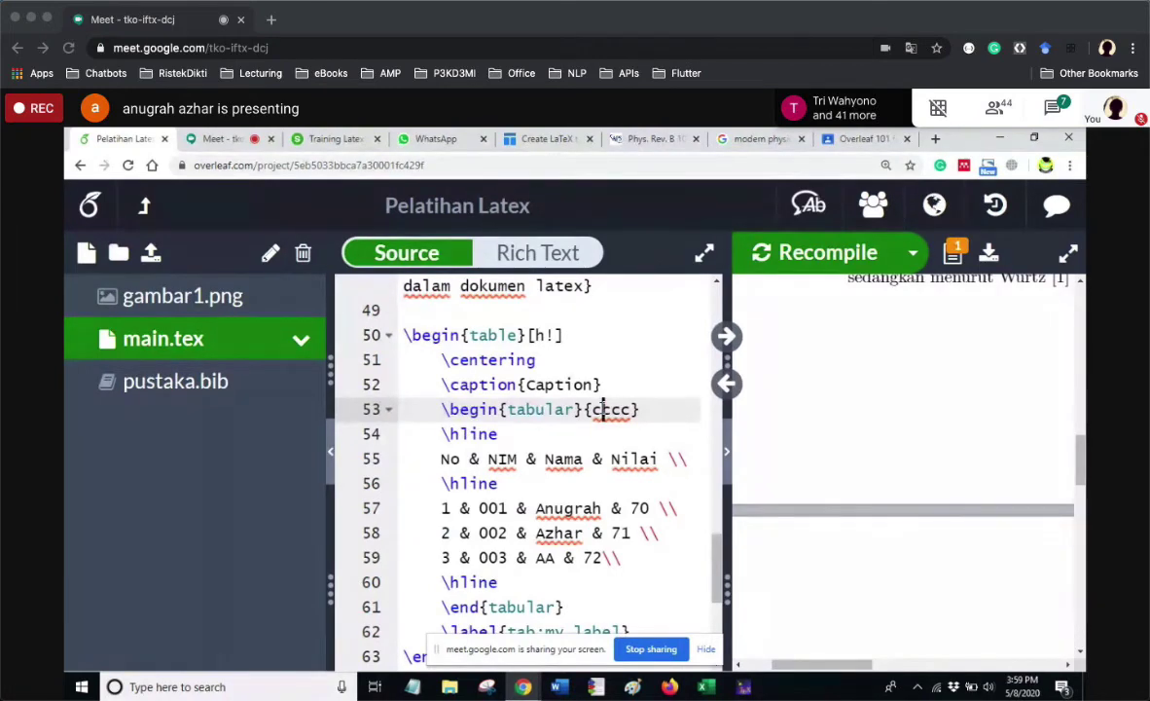
Add a vertical line after the first column of the tabular in main.tex, making its column specification c|ccc, and save.
type("|")
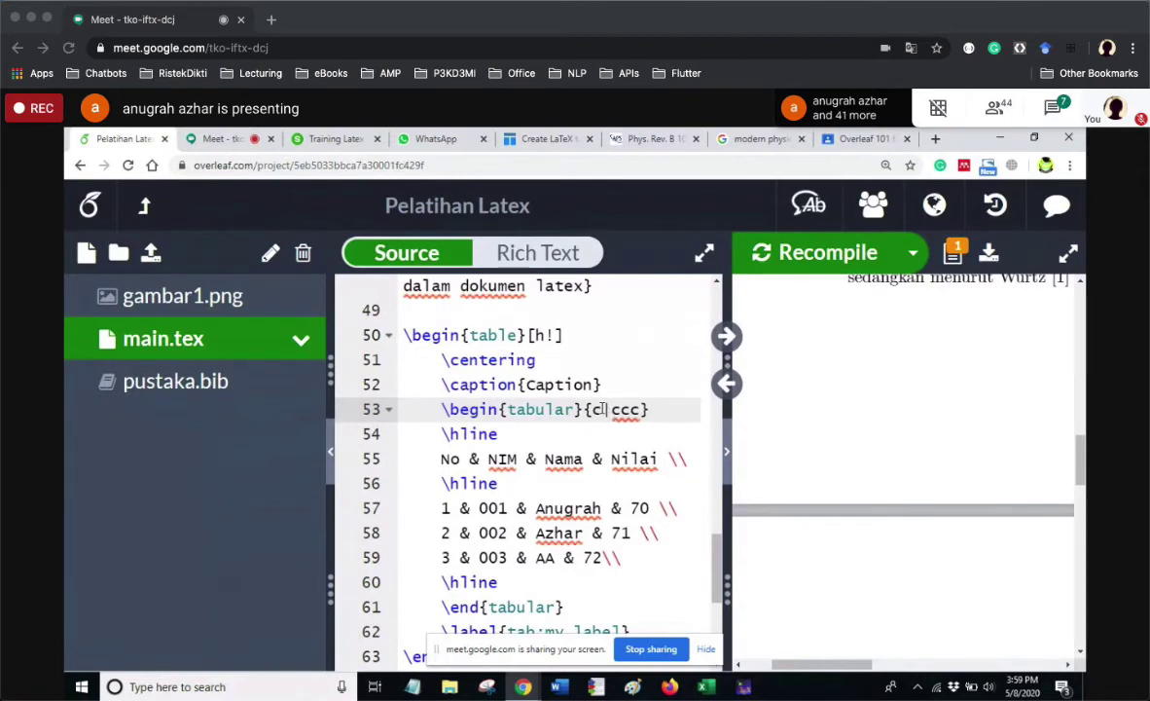
key("Right")
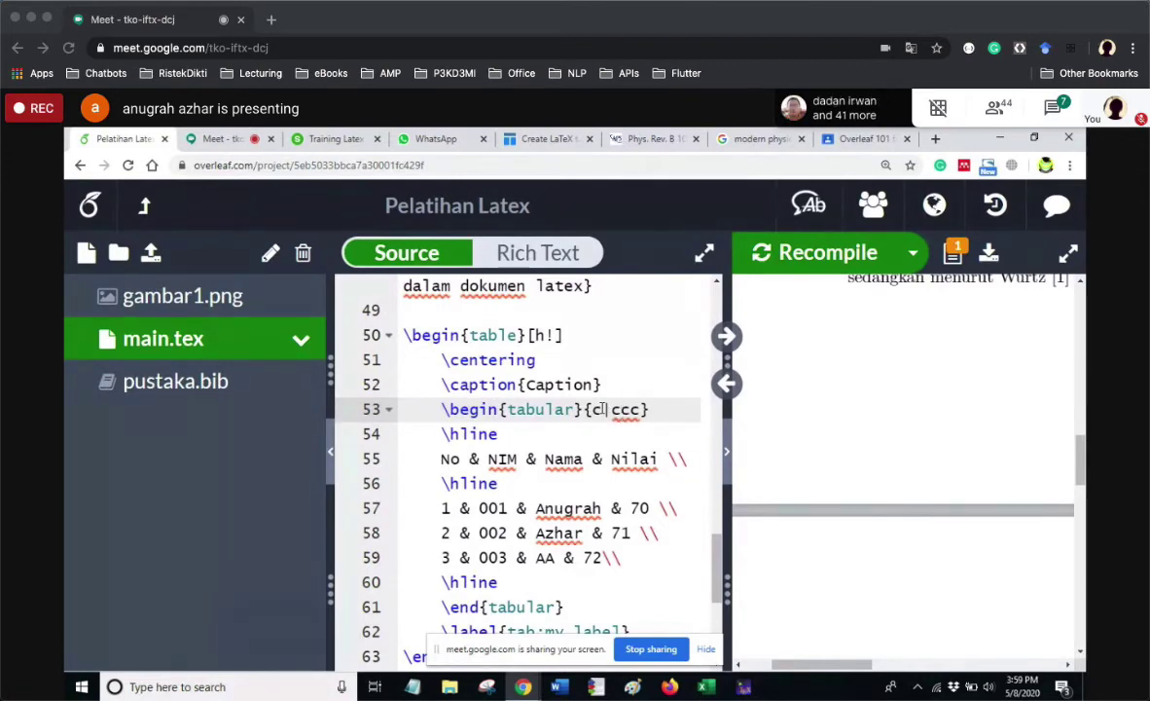
key("ctrl+s")
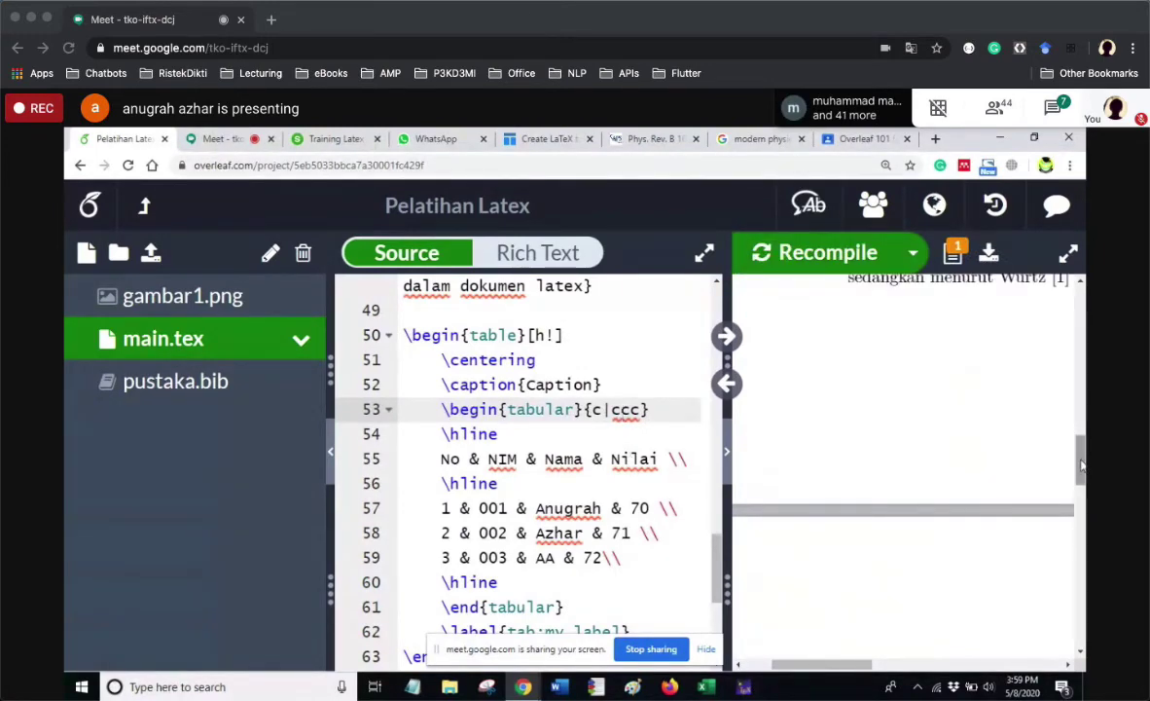
Remove the vertical line after the first column of the tabular in main.tex, making its specification cccc, and save.
scroll(1080, 467, "down", 3)
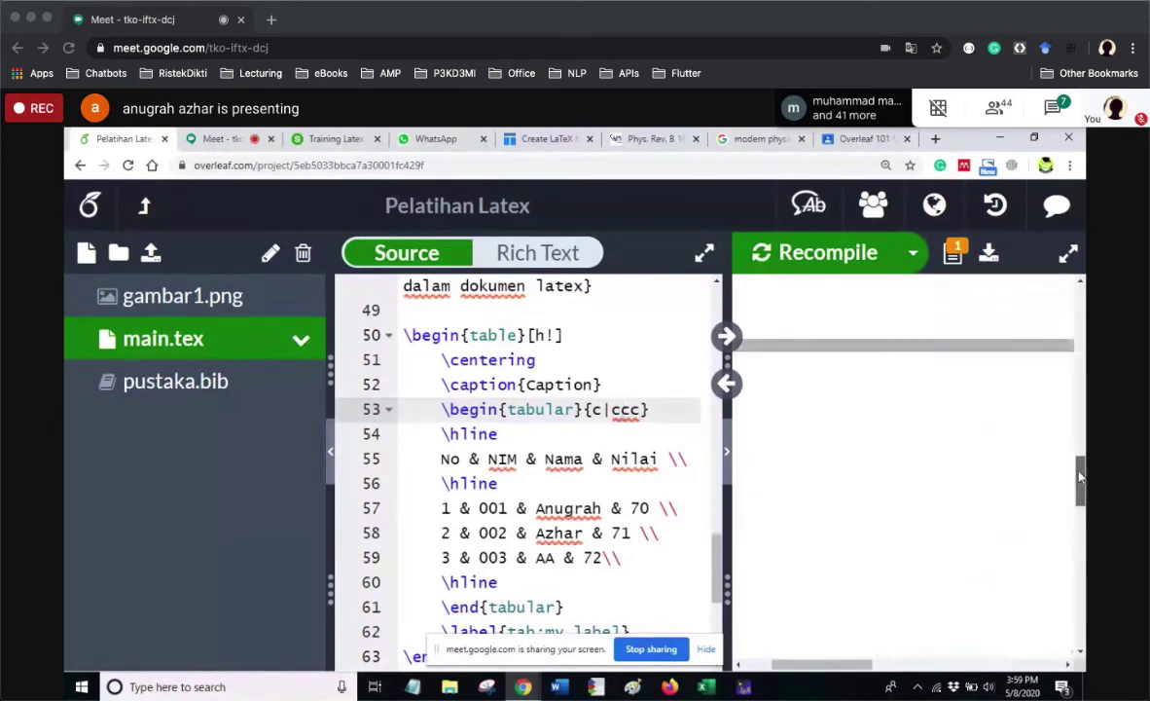
key("ctrl+minus")
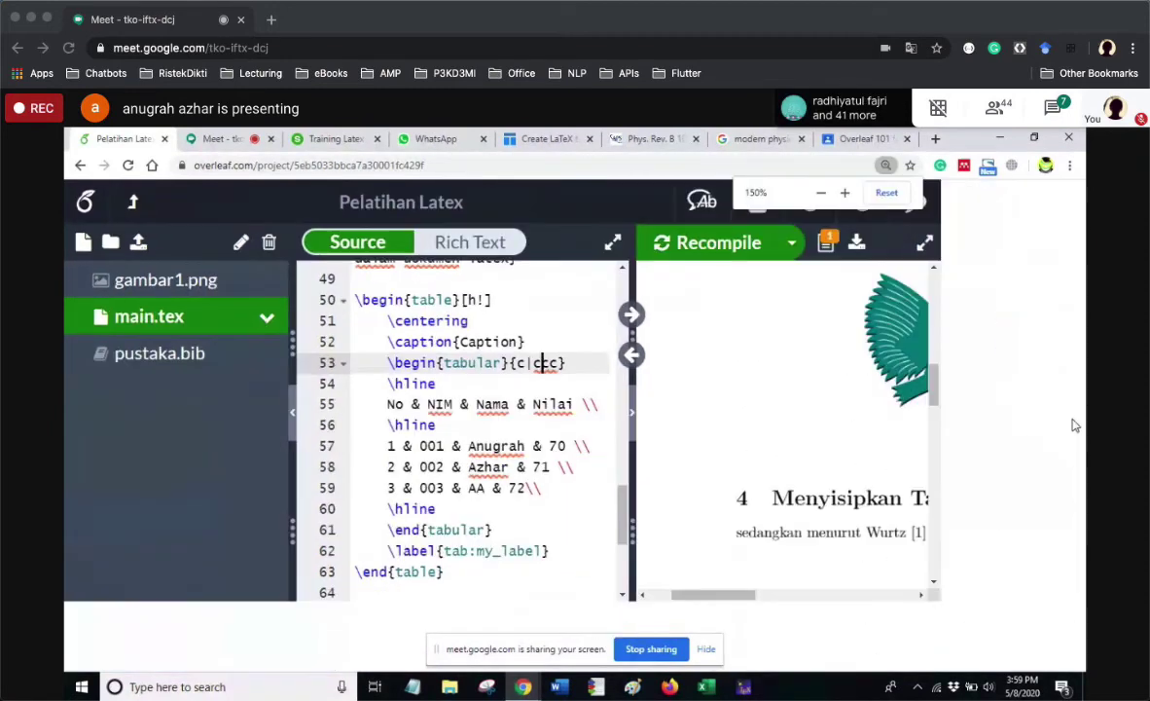
key("ctrl+minus")
left_click_drag(837, 670, 881, 672)
left_click_drag(1080, 409, 1081, 464)
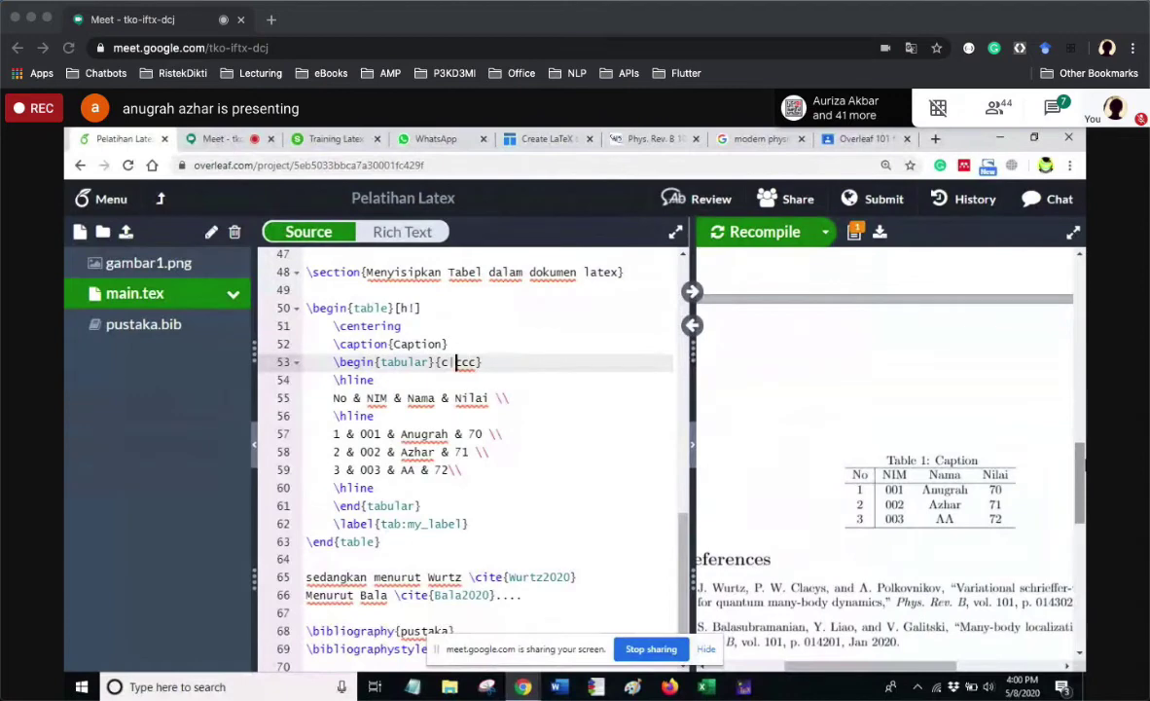
key("BackSpace")
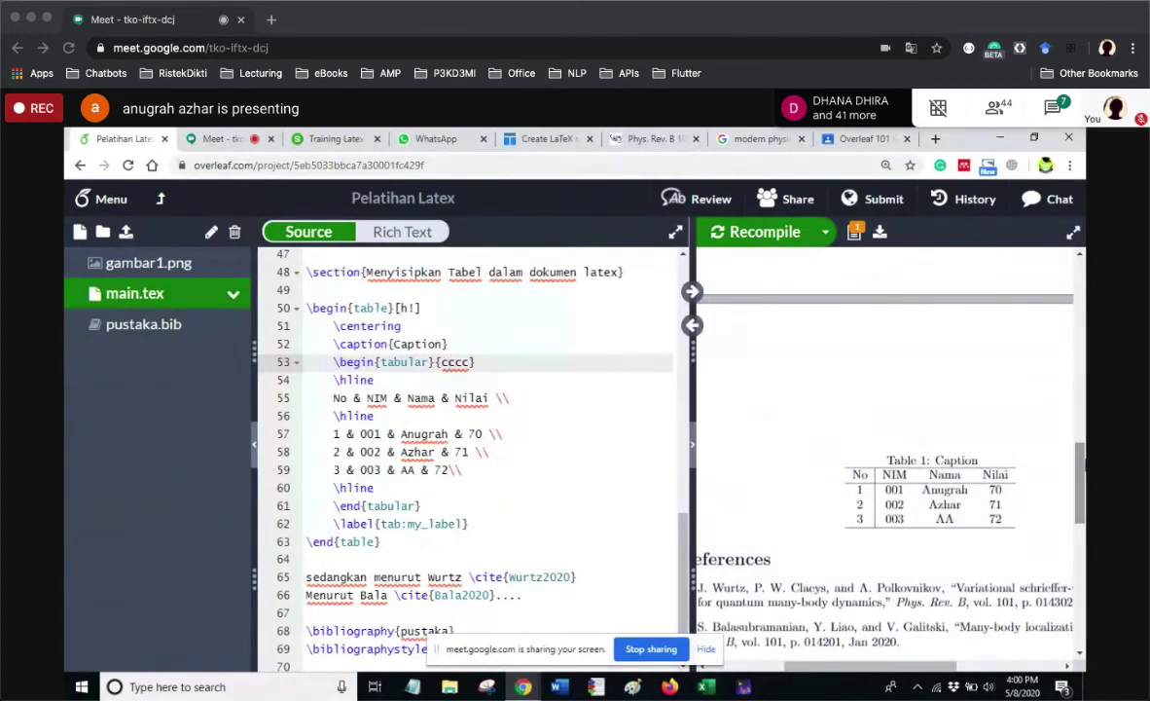
key("ctrl+s")
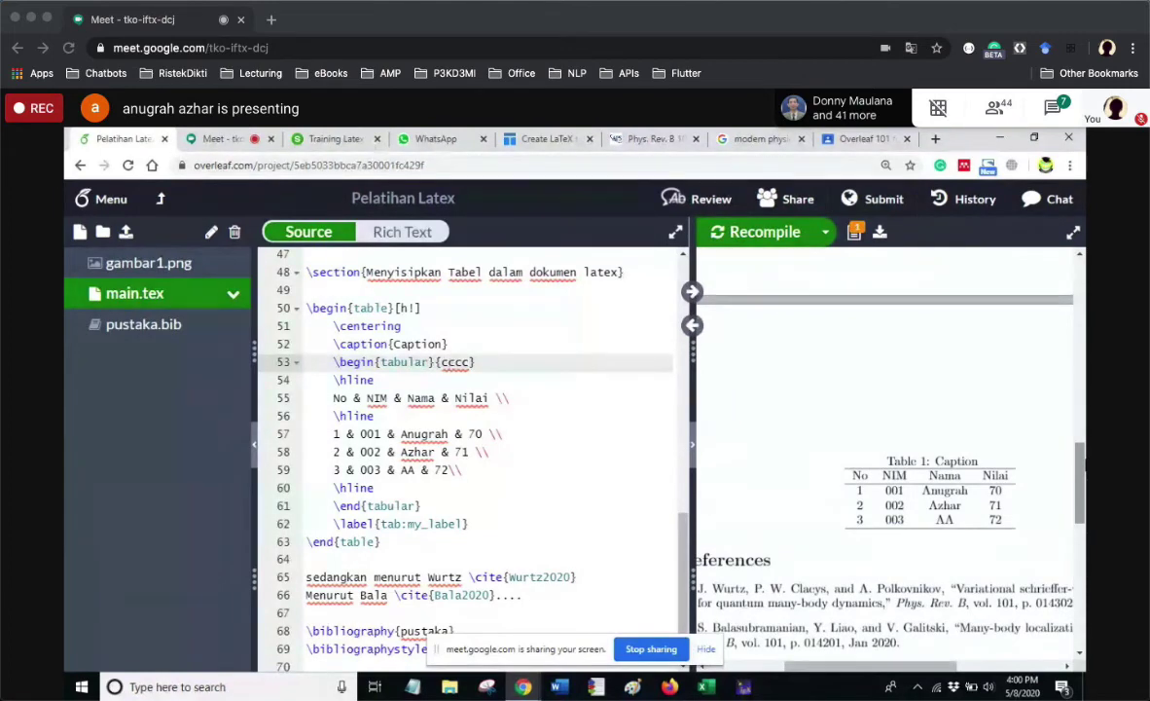
Try the column specification c|ccc on the tabular again, revert it to cccc, and save main.tex.
type("|")
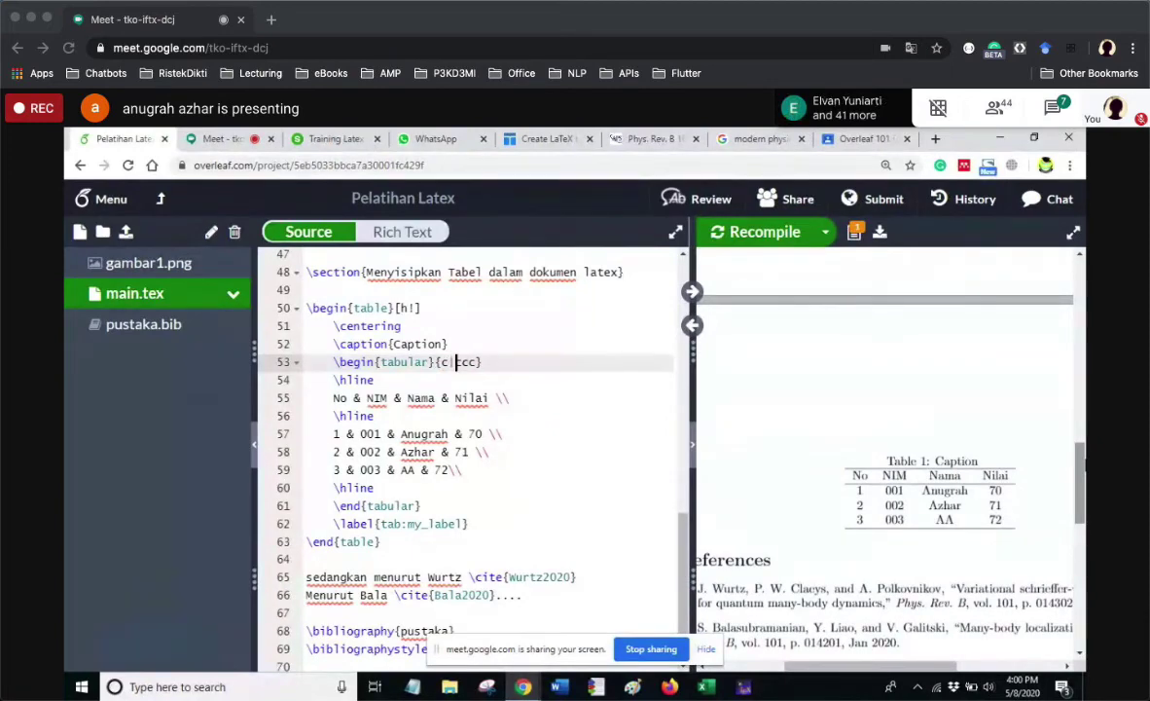
key("BackSpace")
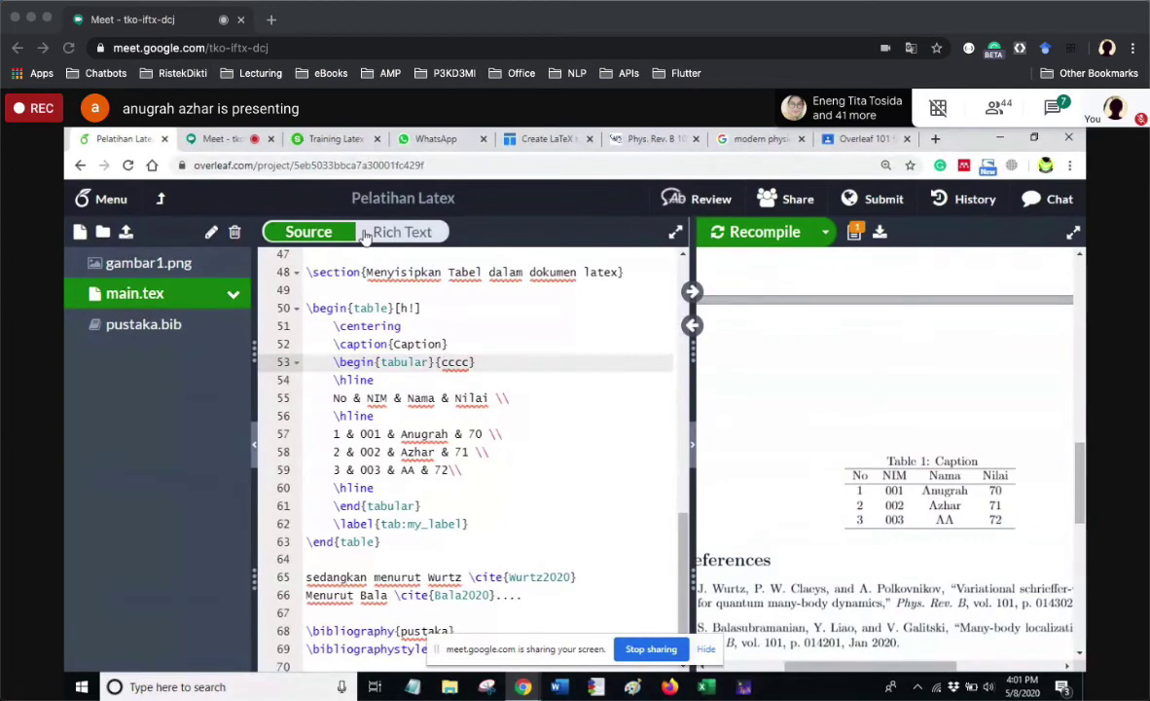
key("ctrl+s")
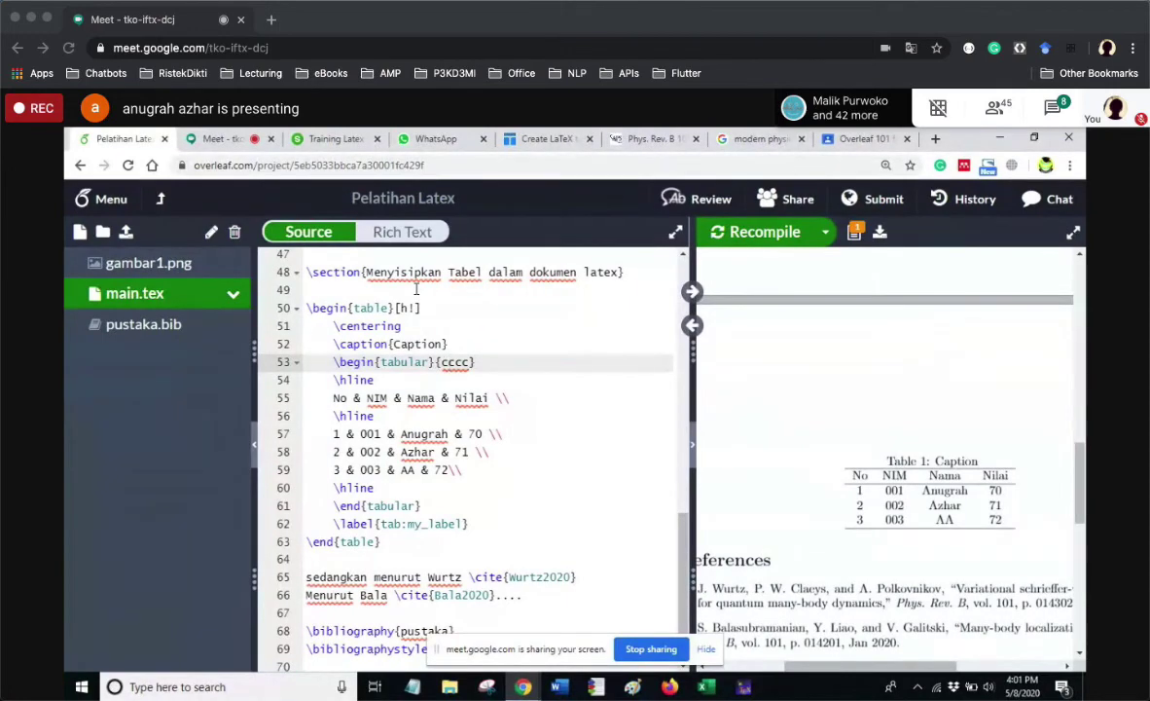
Switch to the Google Meet tab, open the meeting chat, and review the participants' earlier messages and questions.
left_click(321, 134)
left_click(85, 134)
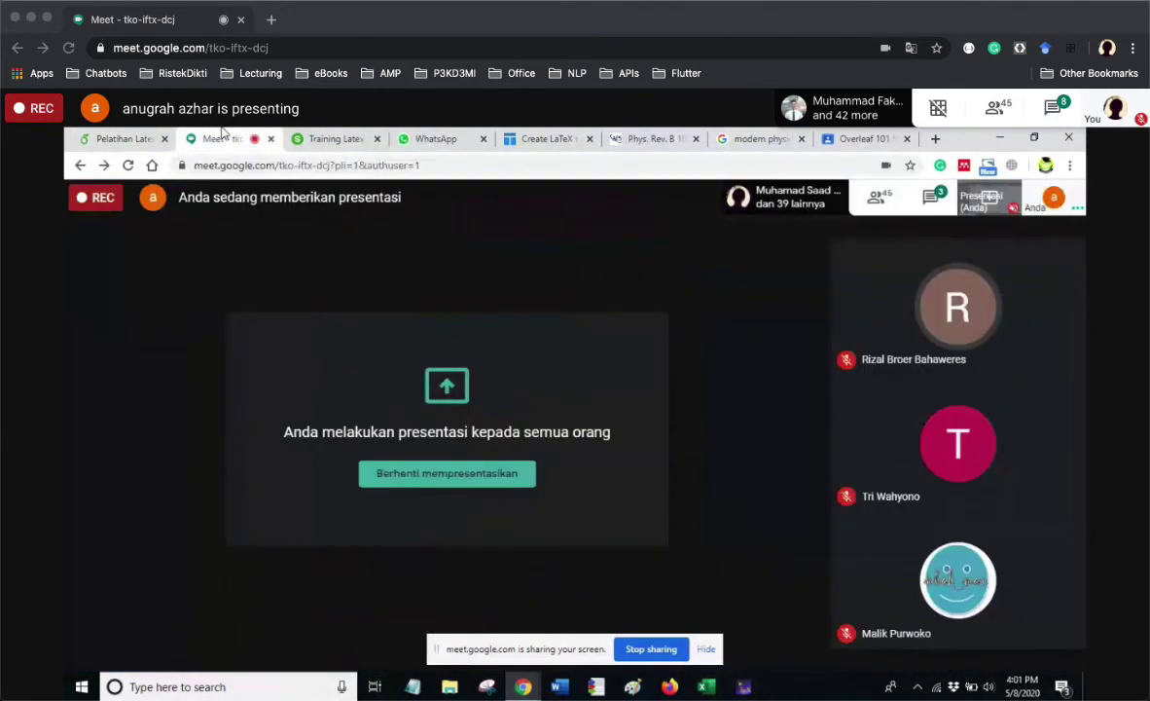
left_click(210, 136)
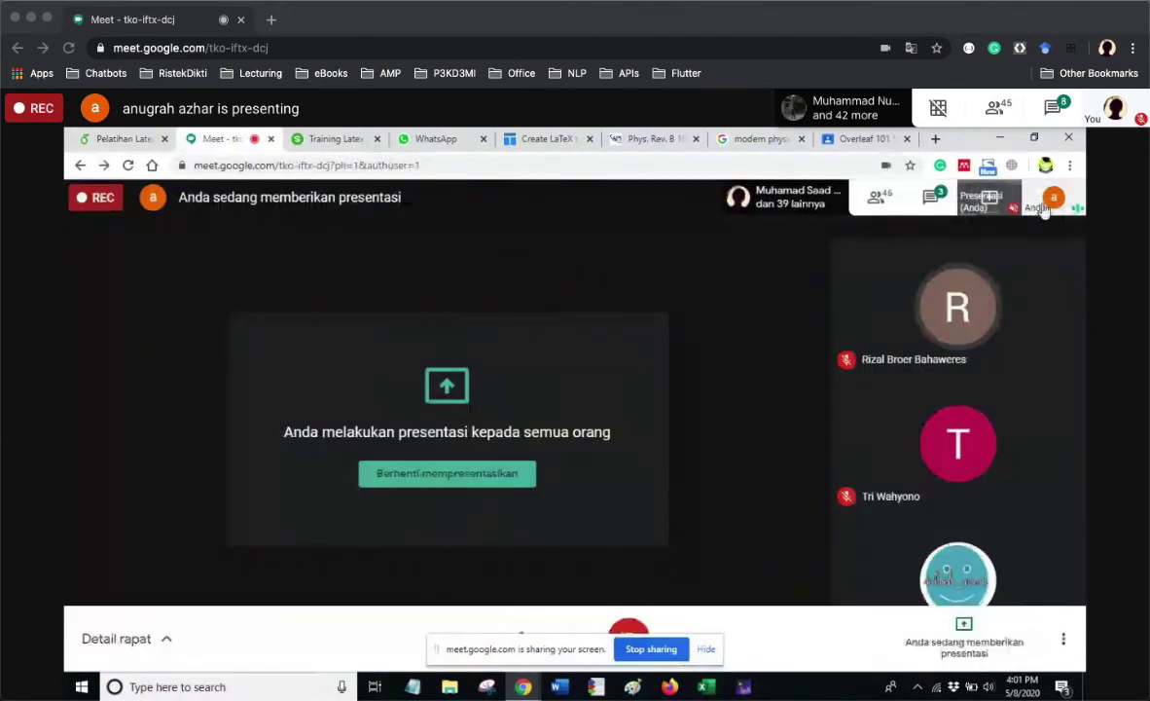
left_click(927, 196)
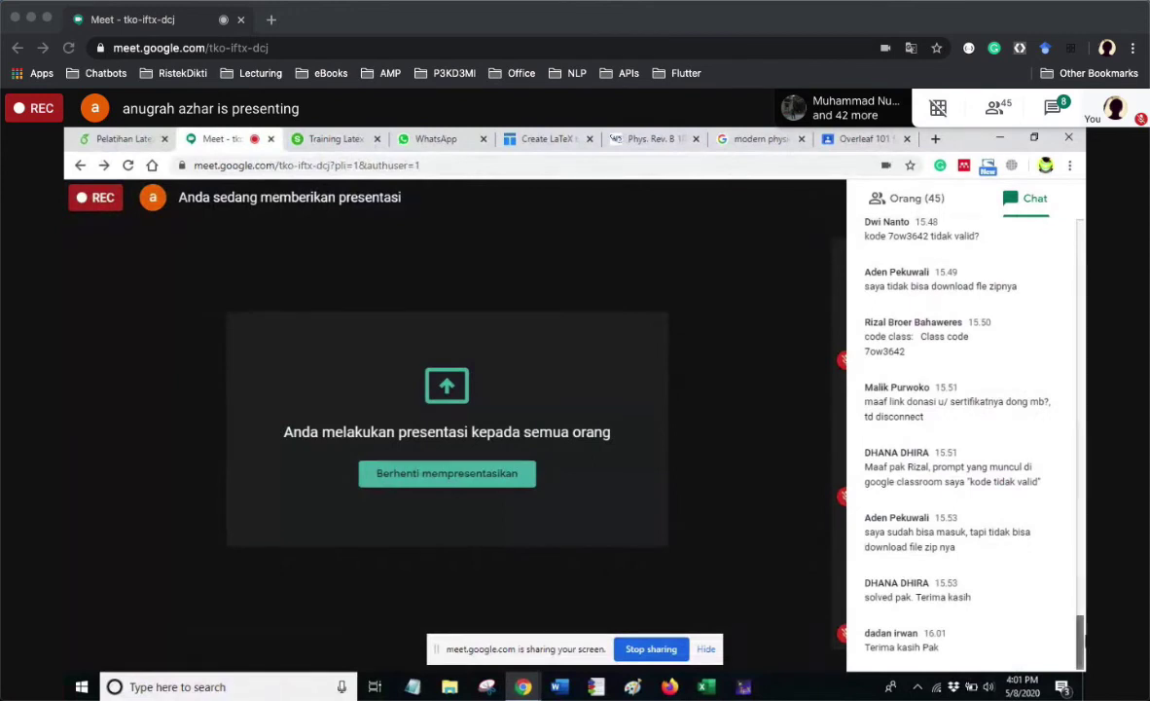
mouse_move(1081, 640)
left_mouse_down()
mouse_move(1080, 623)
mouse_move(1080, 632)
left_mouse_up()
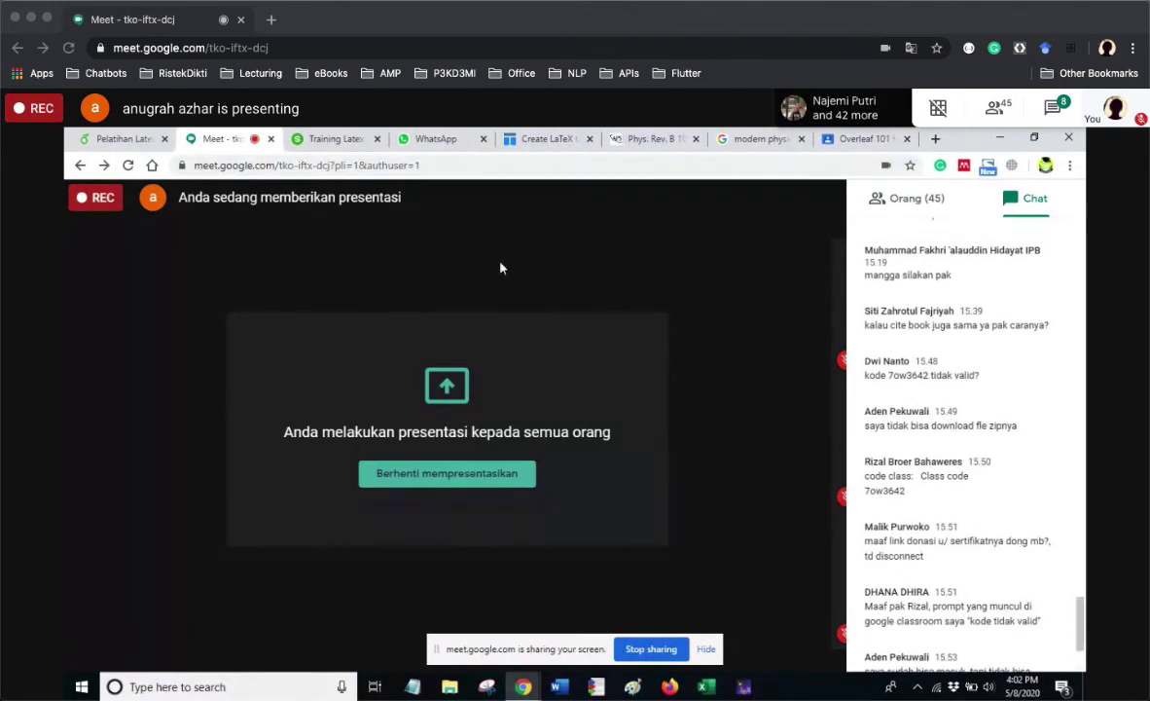
left_click(85, 133)
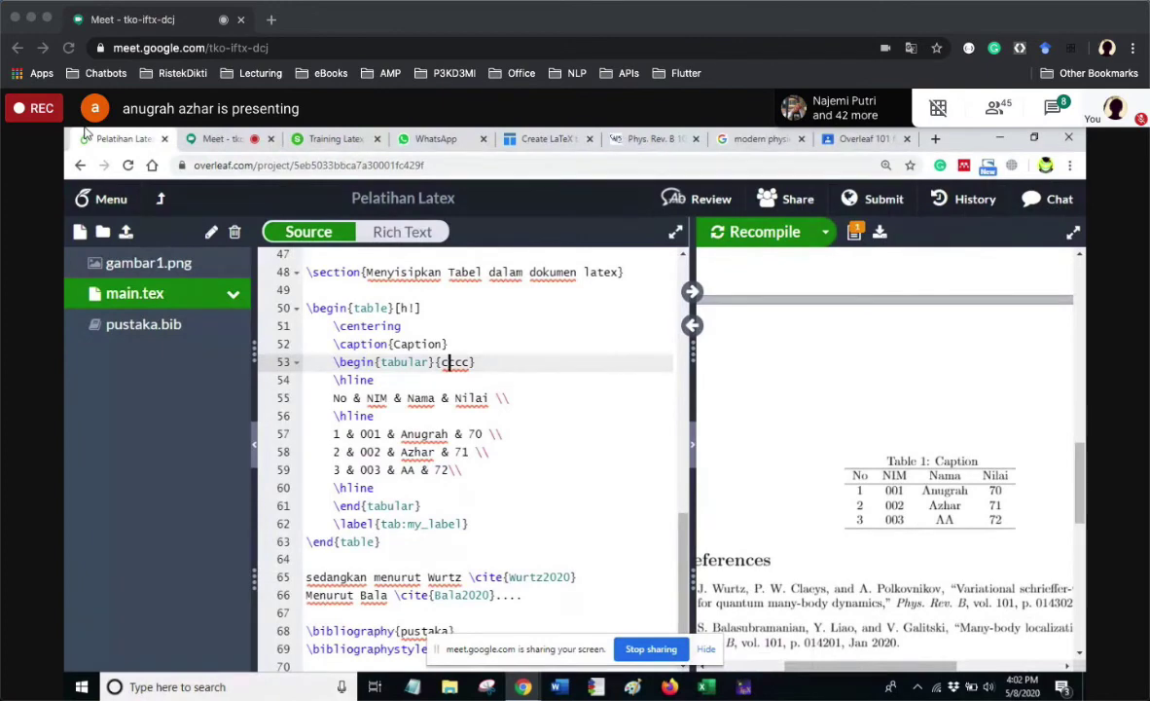
left_click(170, 328)
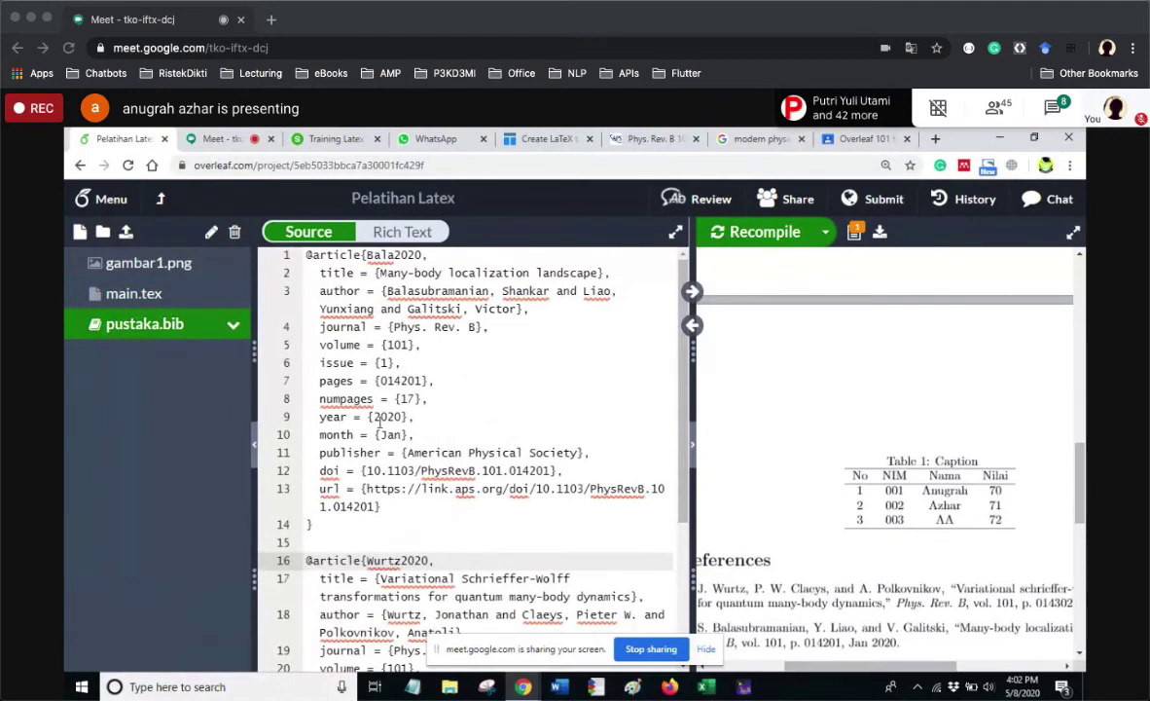
double_click(343, 327)
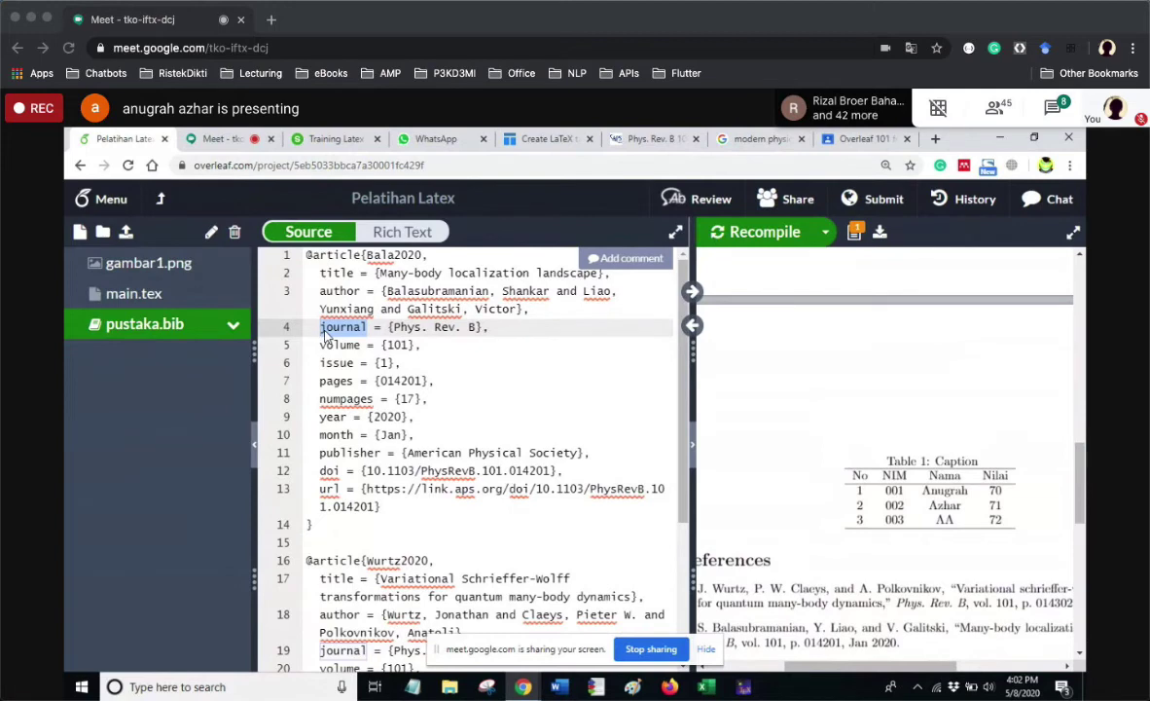
left_click_drag(306, 255, 369, 255)
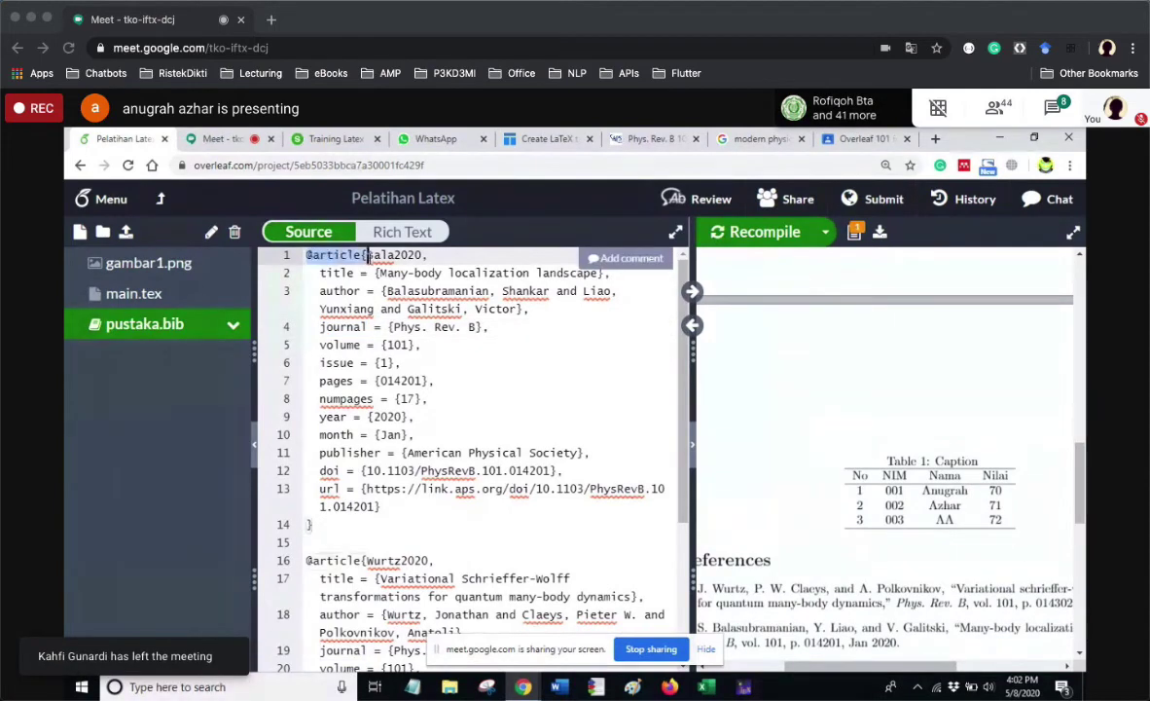
left_click(369, 256)
left_click_drag(306, 255, 330, 526)
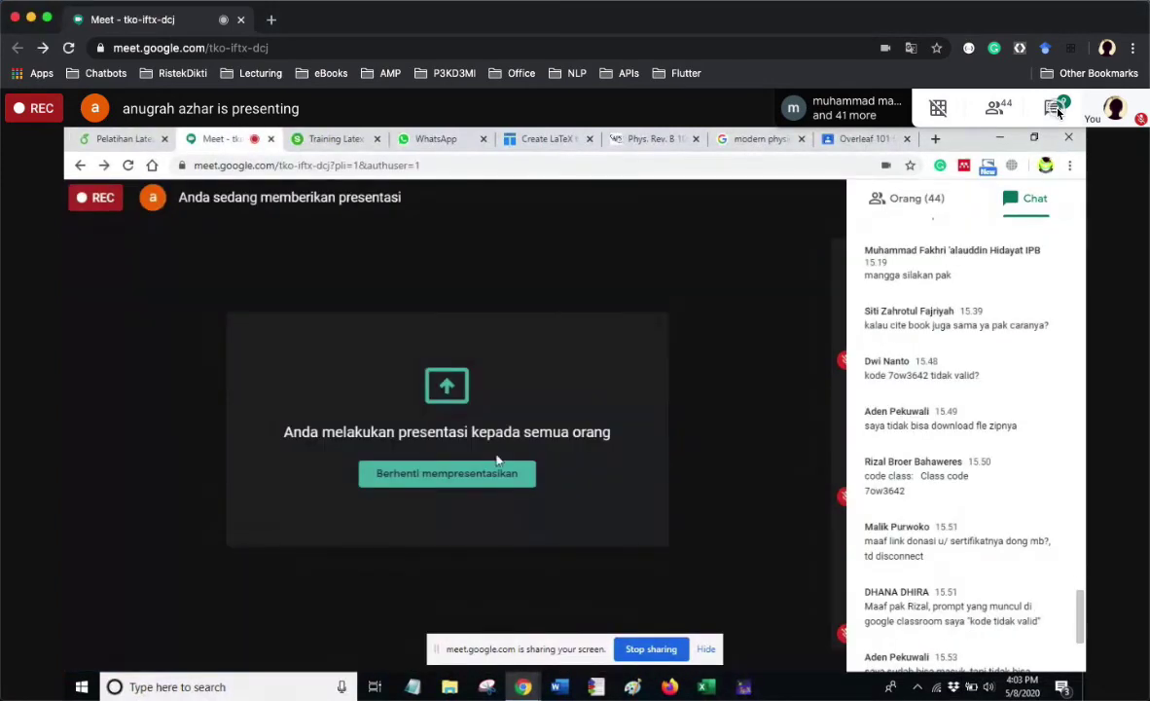
left_click(1057, 114)
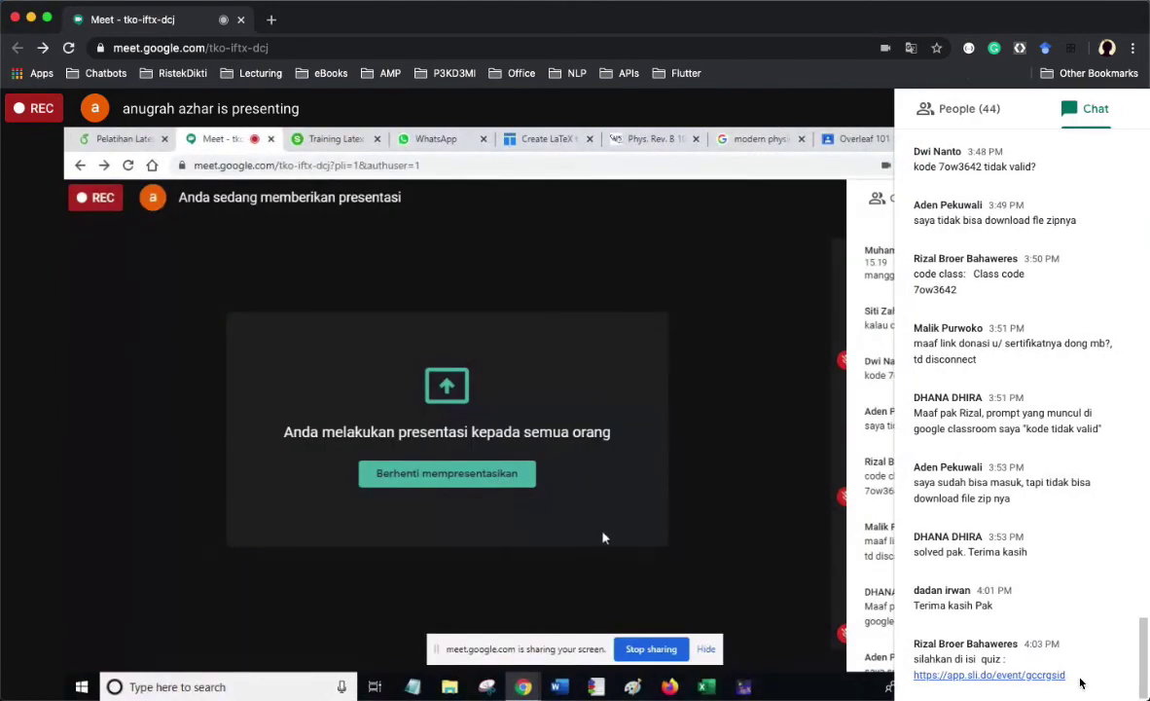
left_click_drag(1076, 681, 916, 676)
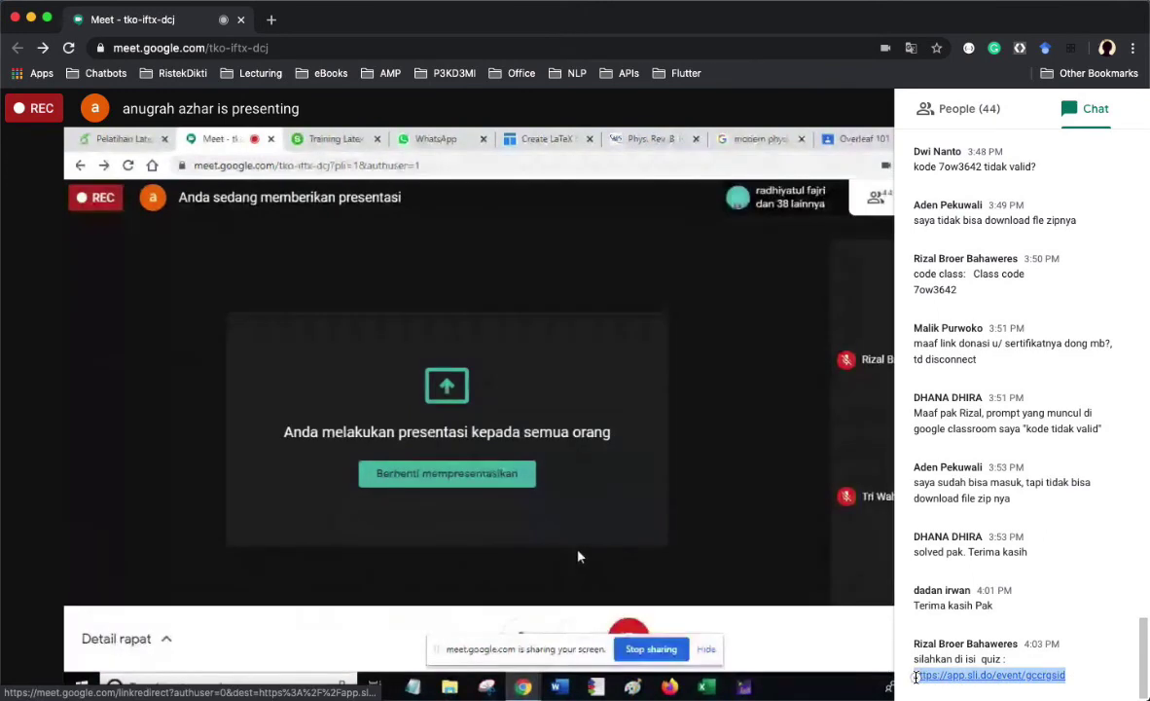
key("super+c")
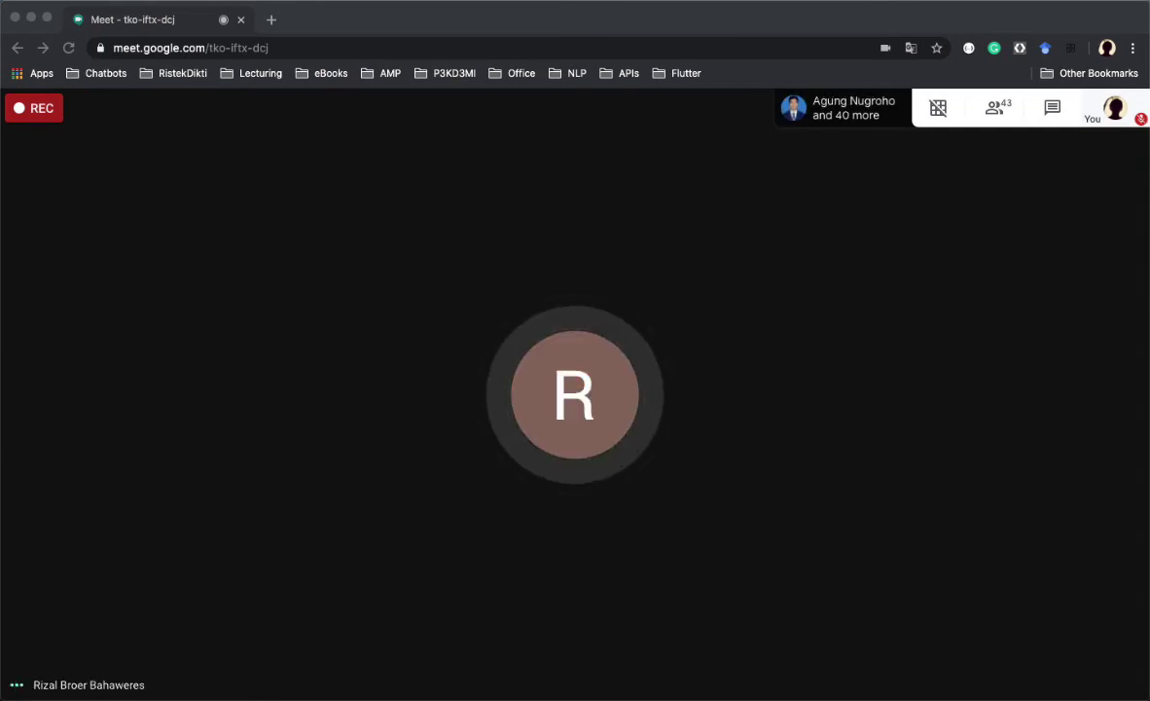
key("super+v")
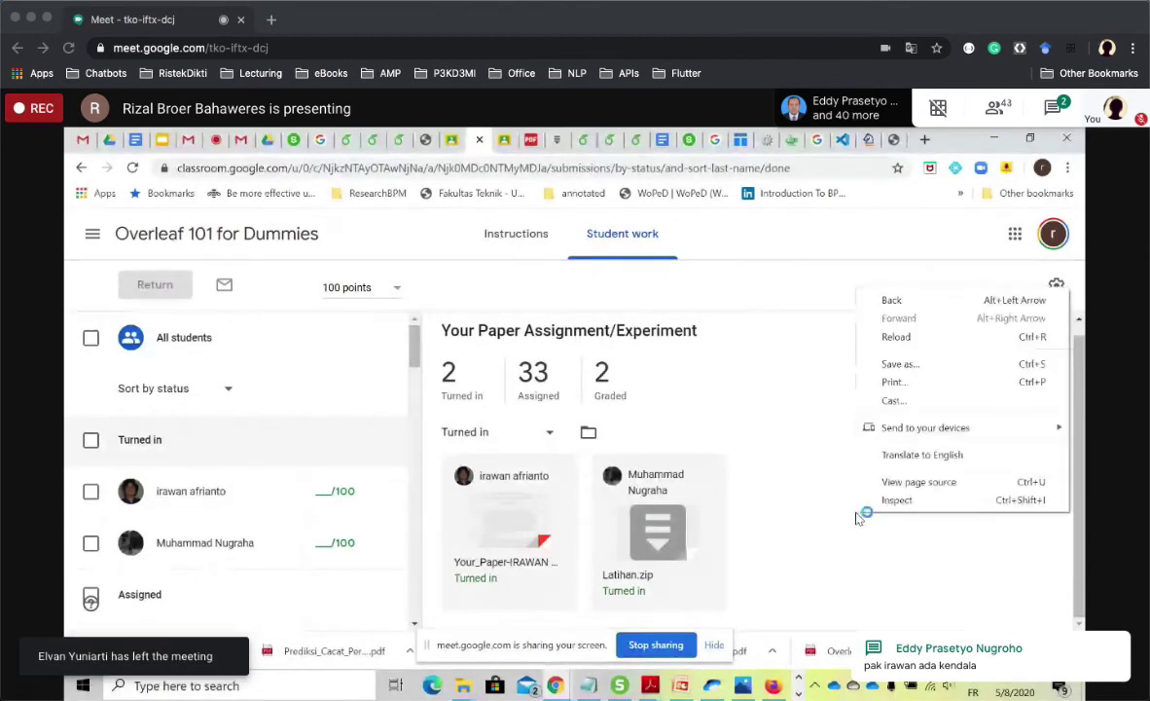
Stop sharing the Classroom submissions, and highlight the paper title and author name in the Latihan project's main.tex.
left_click(656, 645)
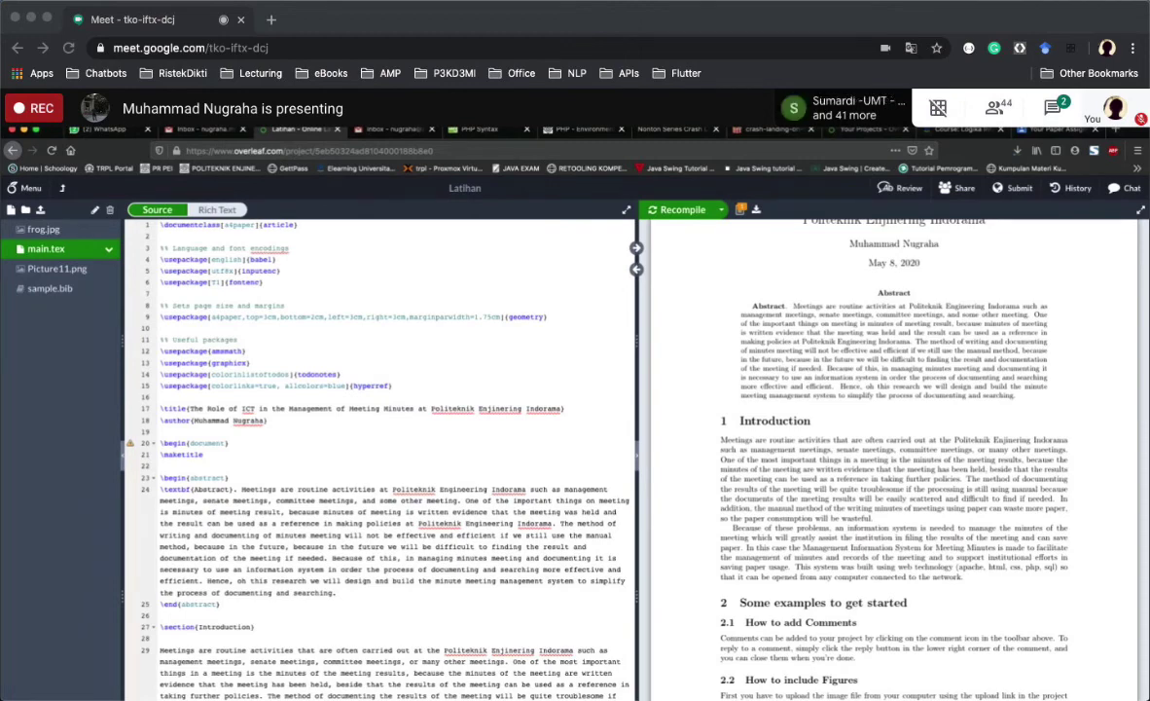
left_click_drag(529, 409, 562, 409)
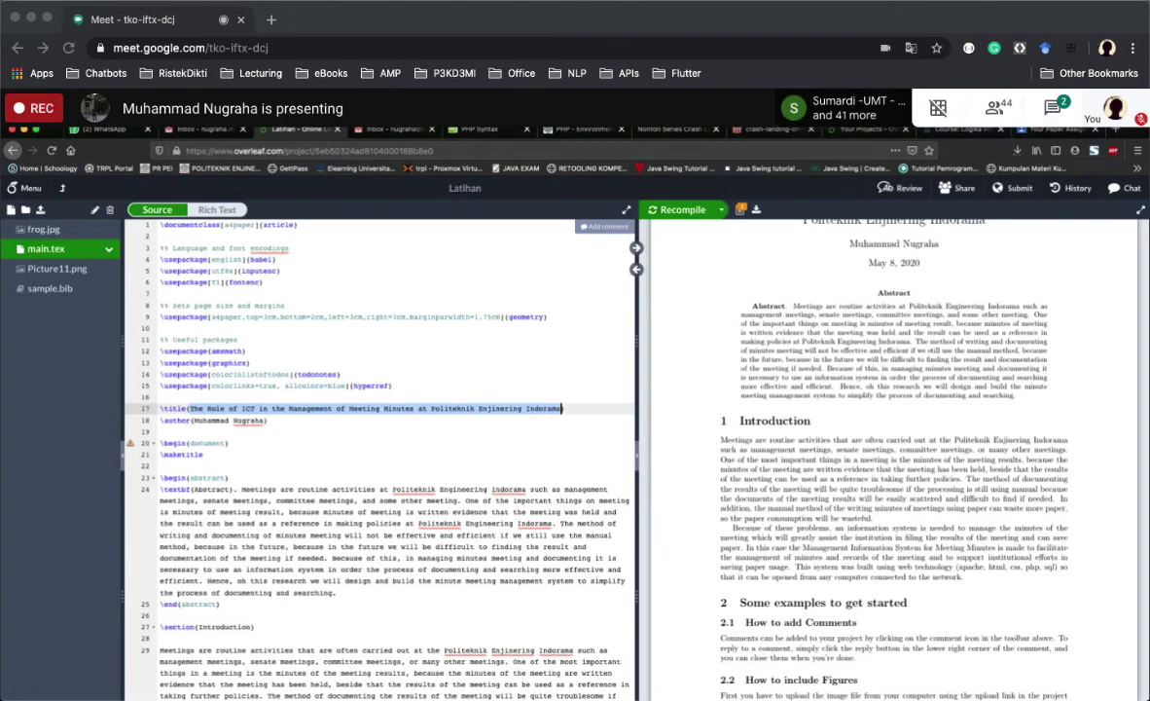
scroll(894, 457, "up", 3)
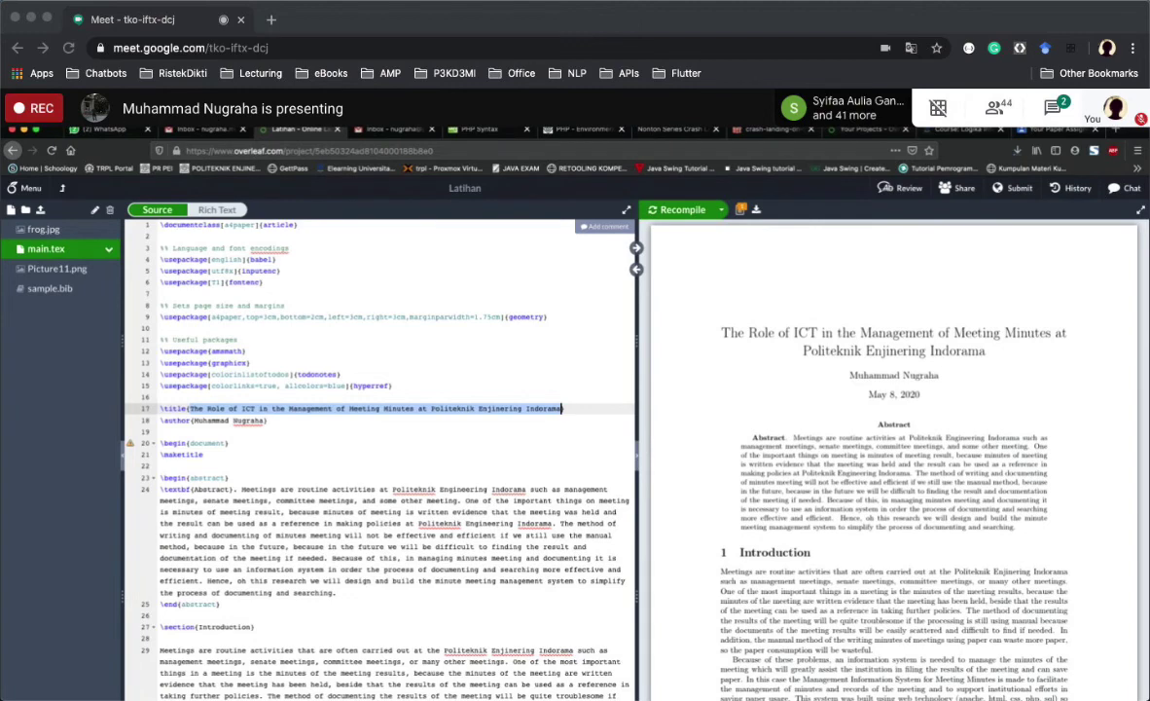
left_click_drag(265, 420, 211, 420)
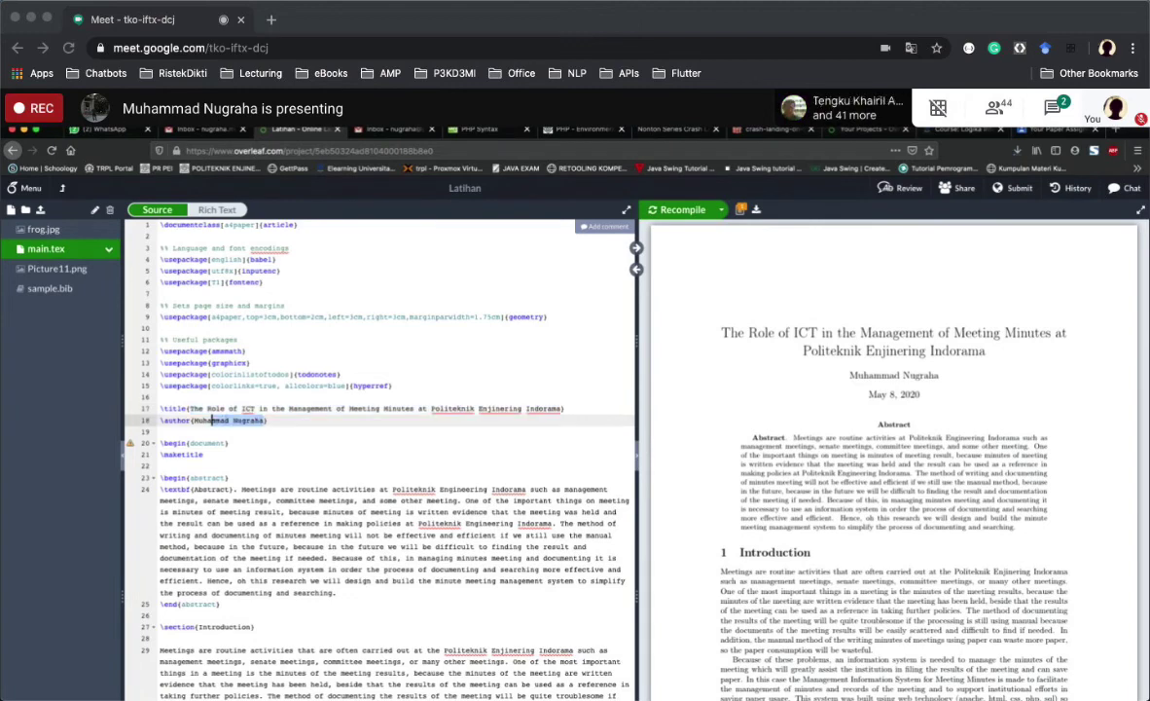
Examine the abstract in the Latihan source and compiled page, including its \textbf formatting, and the \includegraphics line for Picture11.png.
left_click(206, 512)
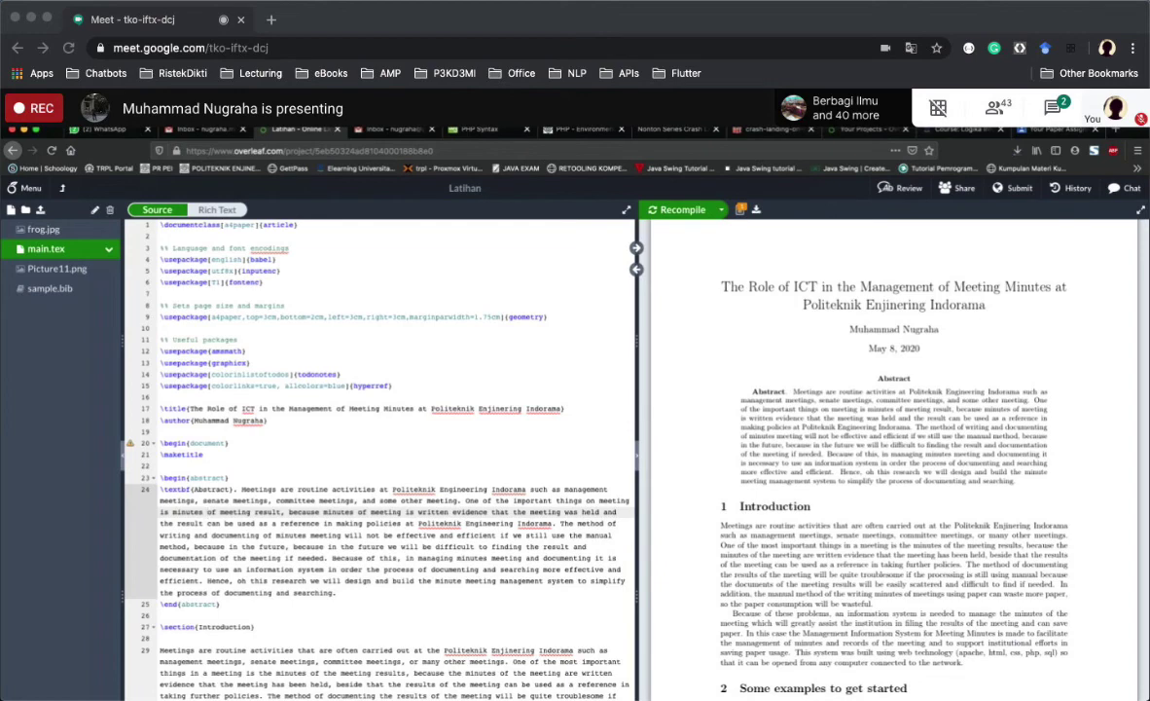
left_click_drag(790, 391, 681, 278)
left_click(677, 273)
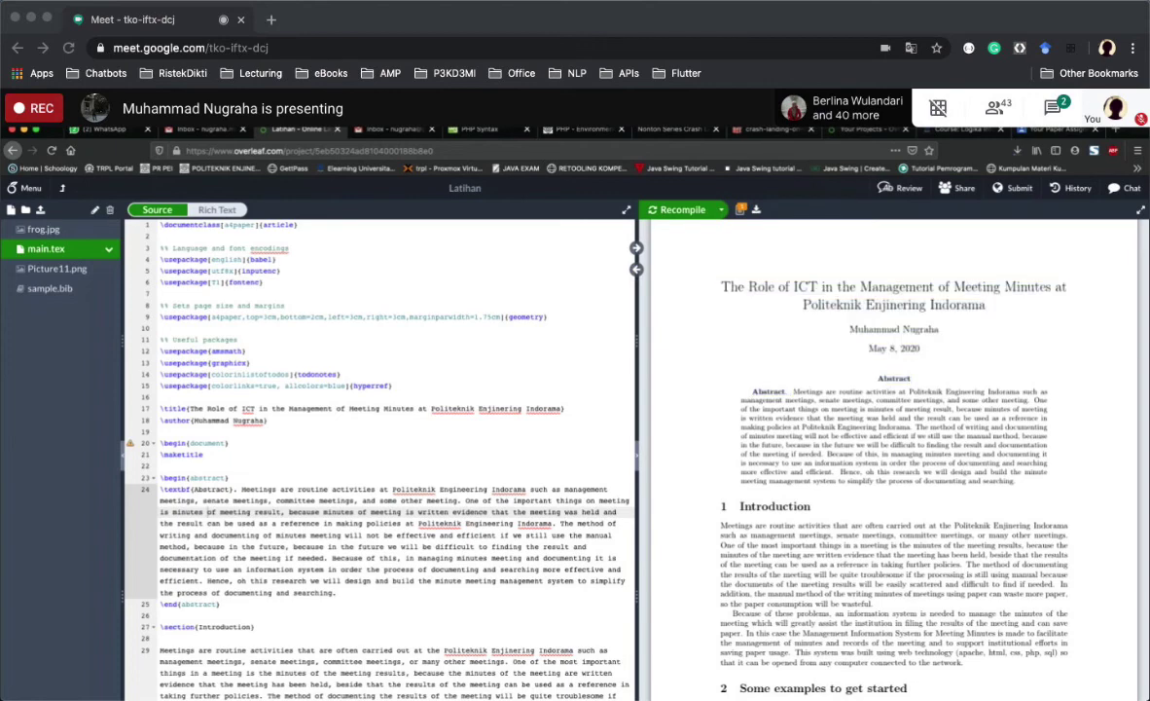
left_click_drag(237, 489, 159, 490)
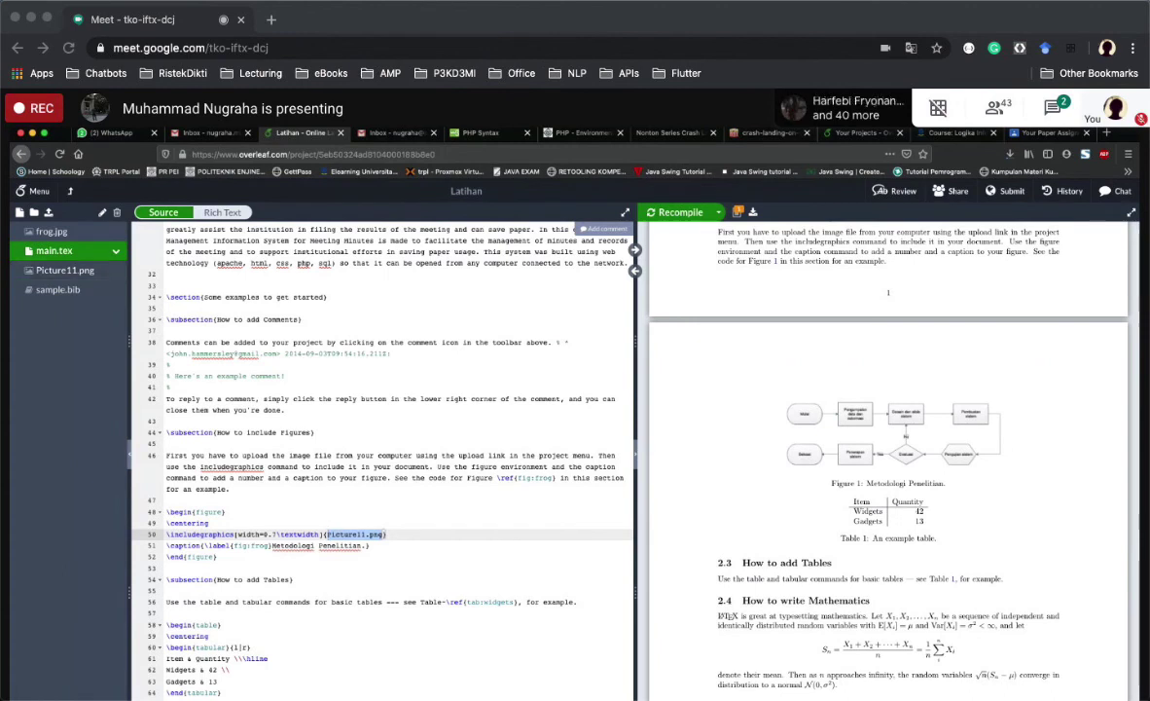
left_click_drag(278, 534, 273, 534)
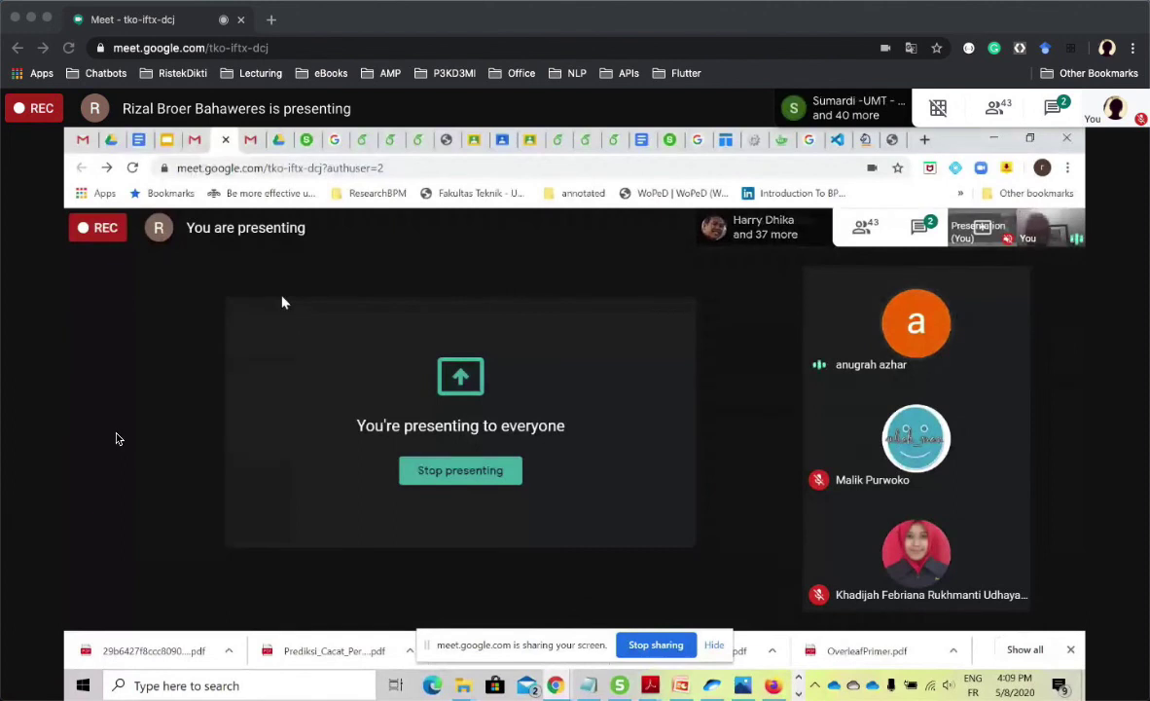
Open the Slido quiz link from the Google Meet chat in a new tab and switch to that tab.
left_click(136, 142)
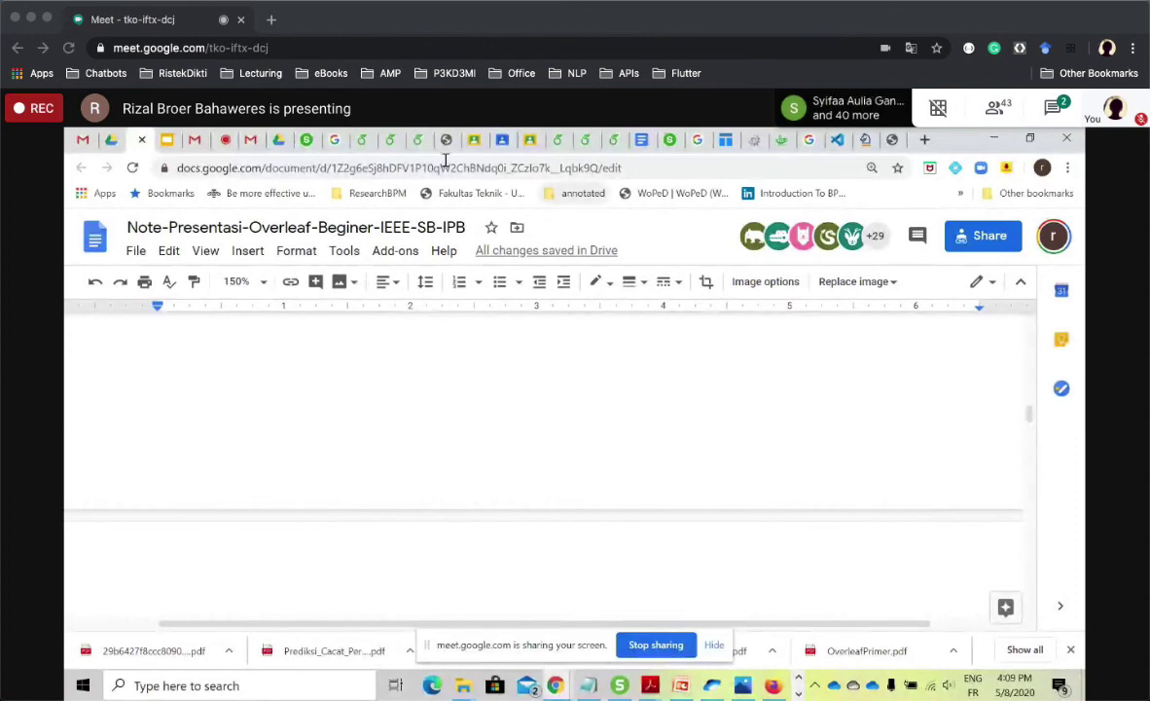
left_click(227, 141)
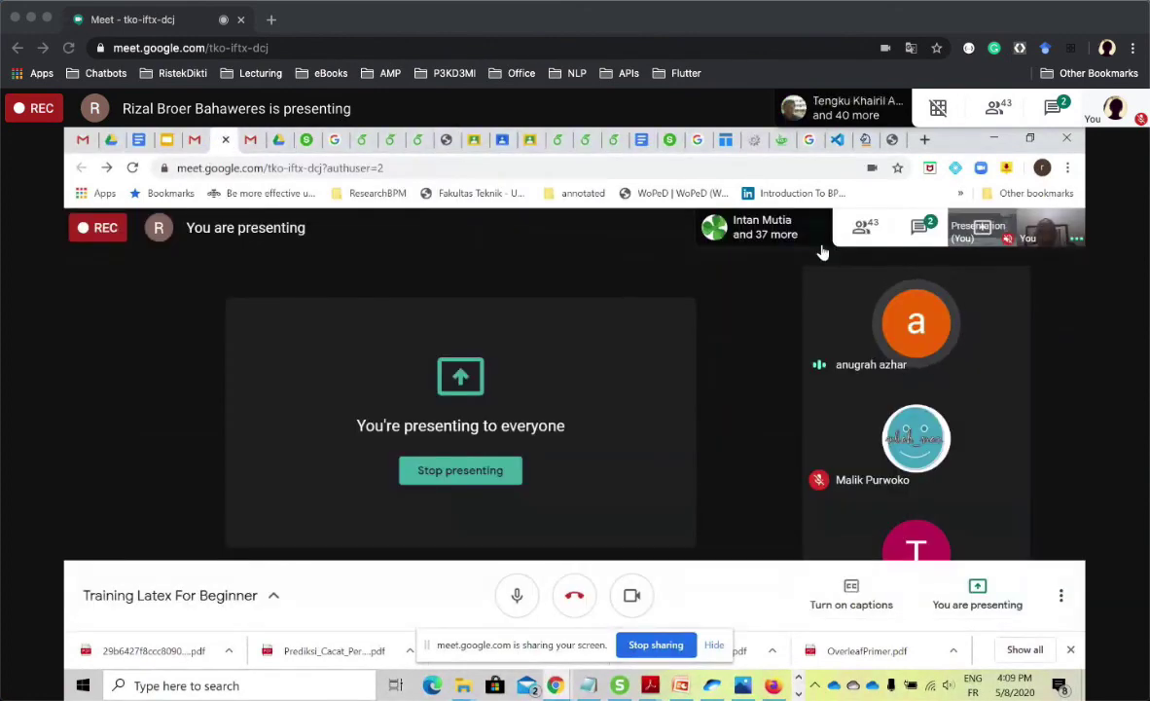
left_click(926, 230)
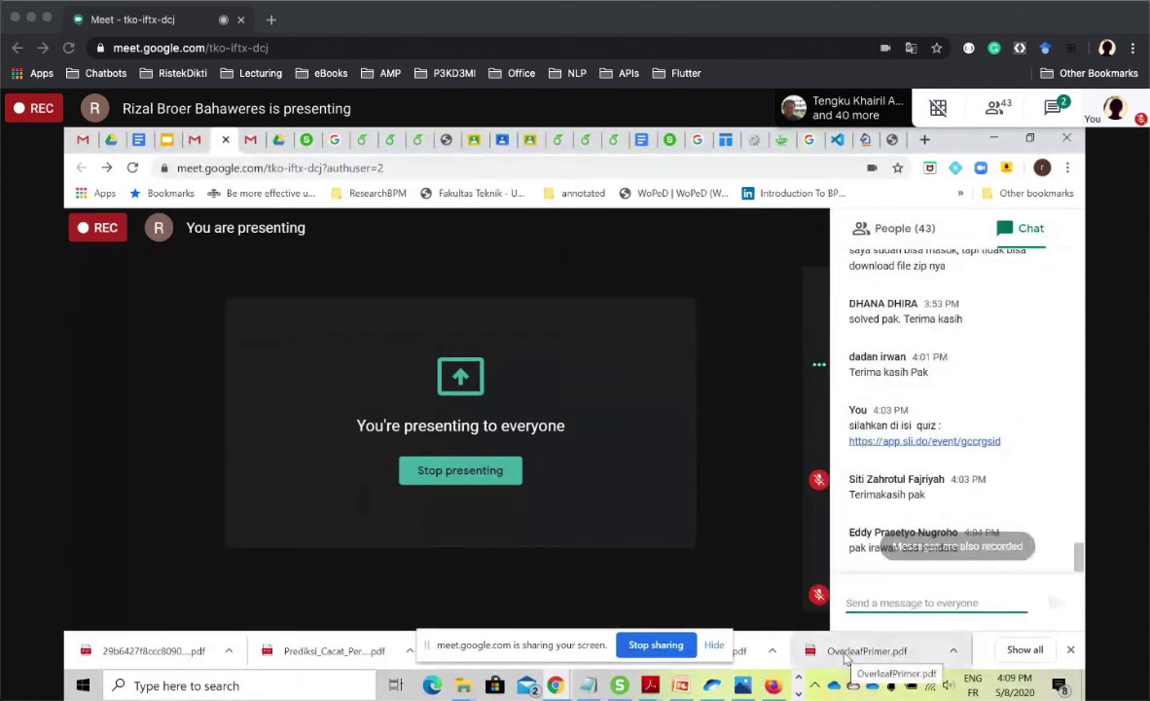
right_click(873, 448)
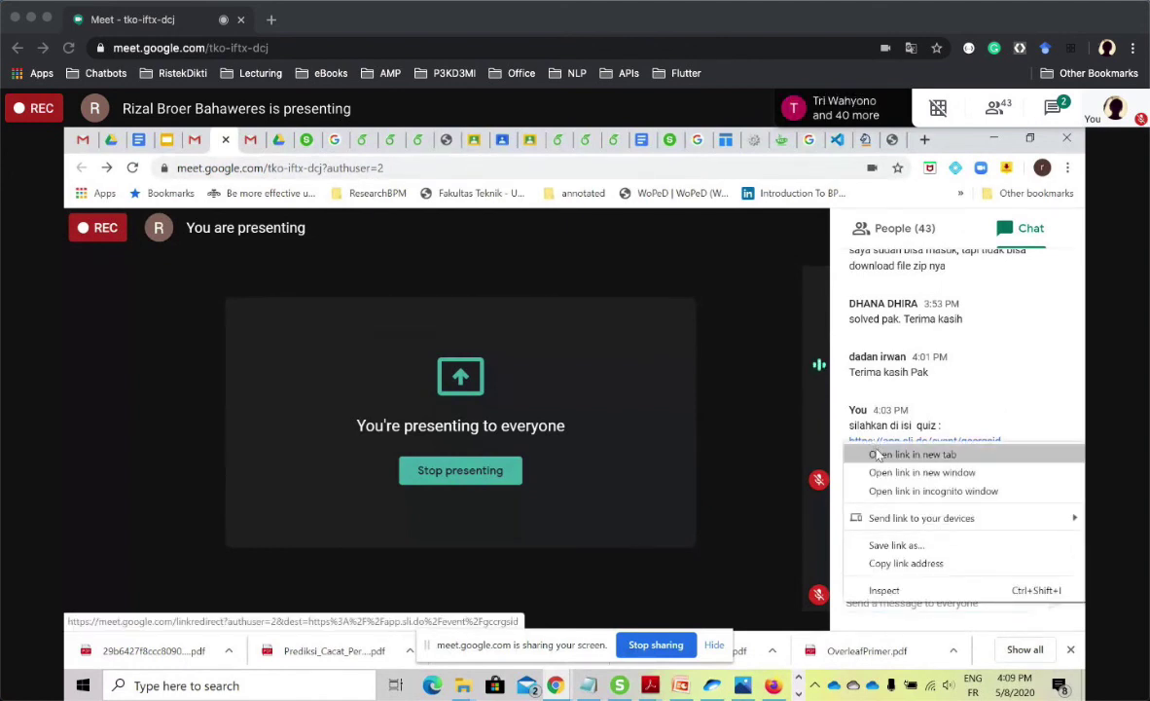
left_click(879, 456)
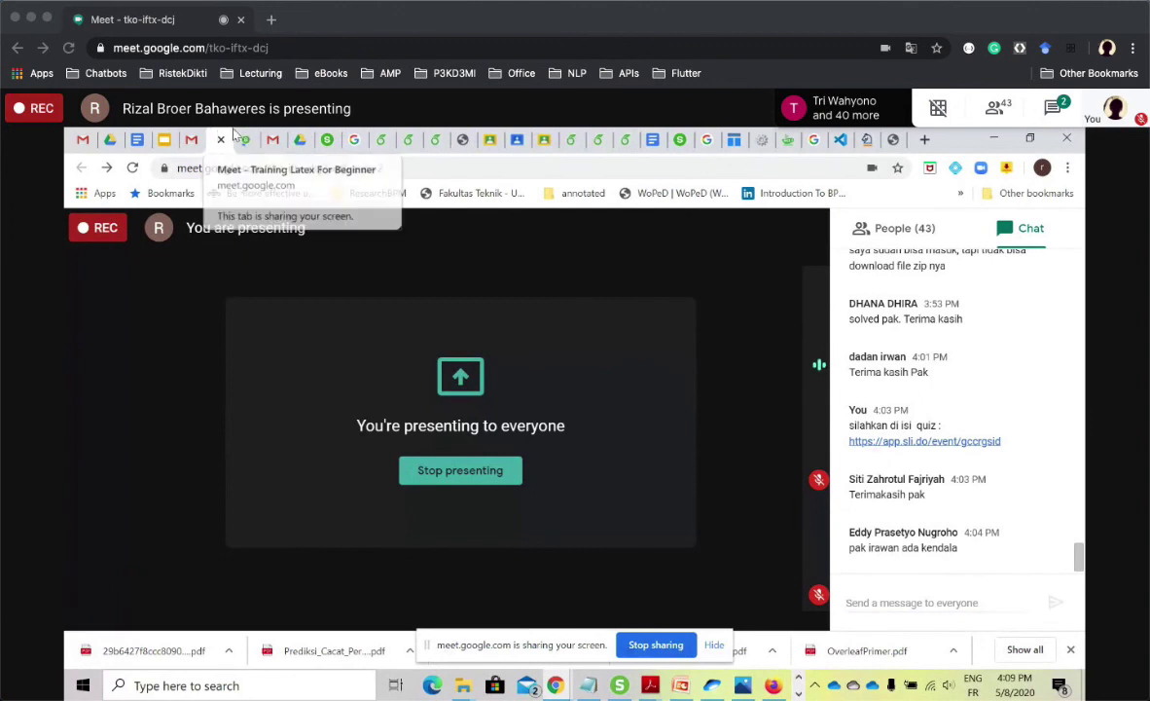
left_click(246, 139)
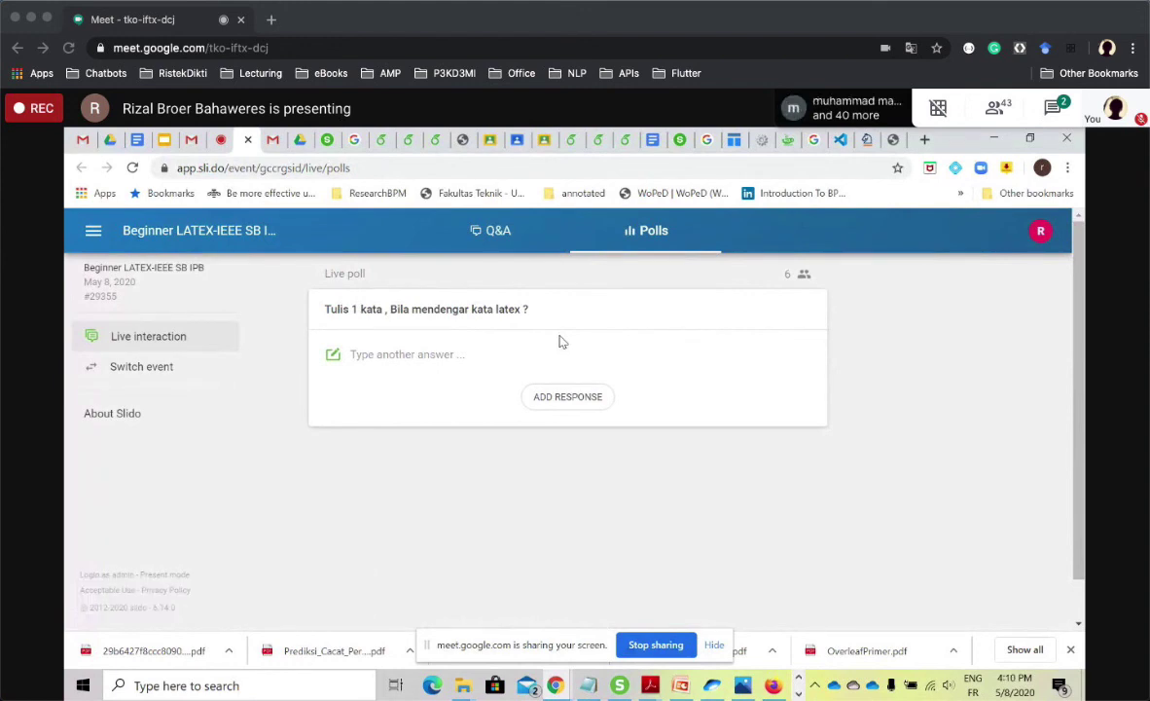
Submit "cangih" as another answer to the live Slido poll about the word latex, and stop sharing the screen in the meeting.
left_click(459, 354)
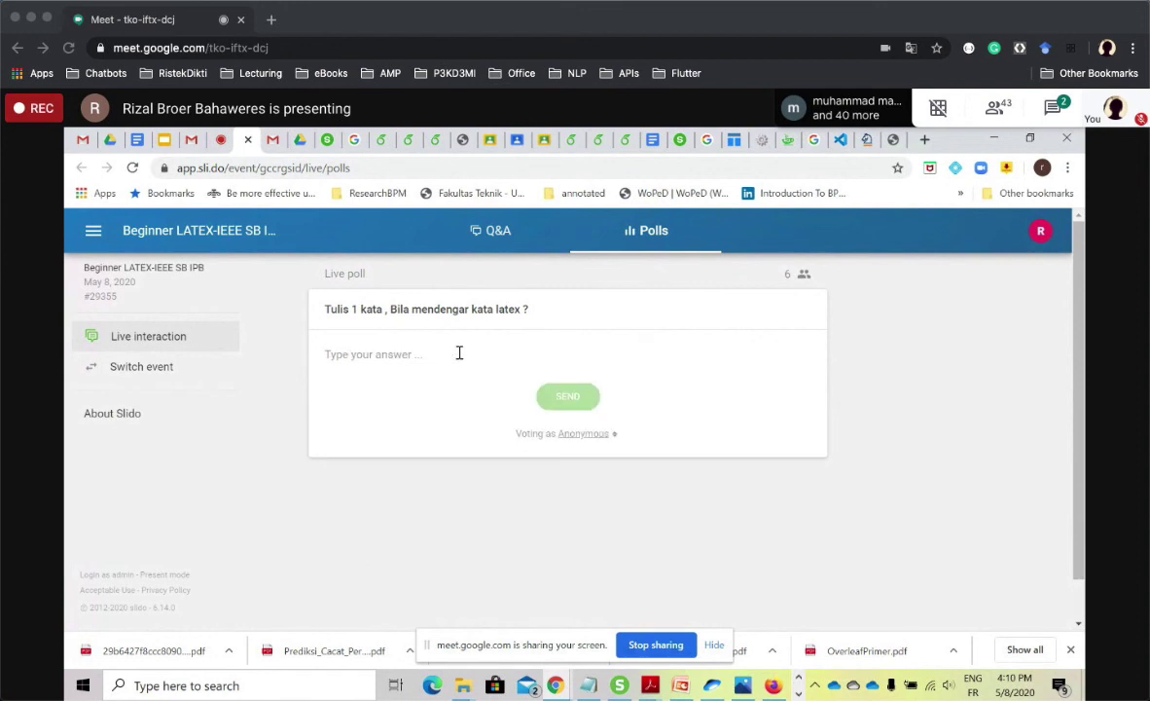
type("cang")
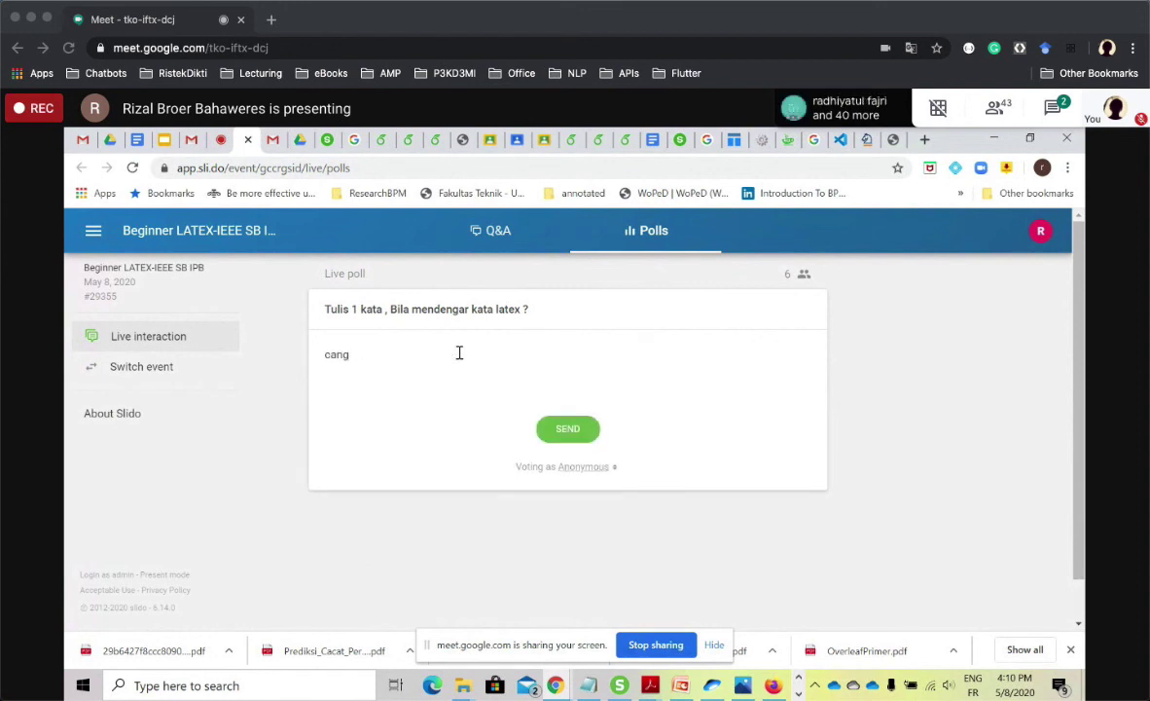
type("ih")
left_click(589, 429)
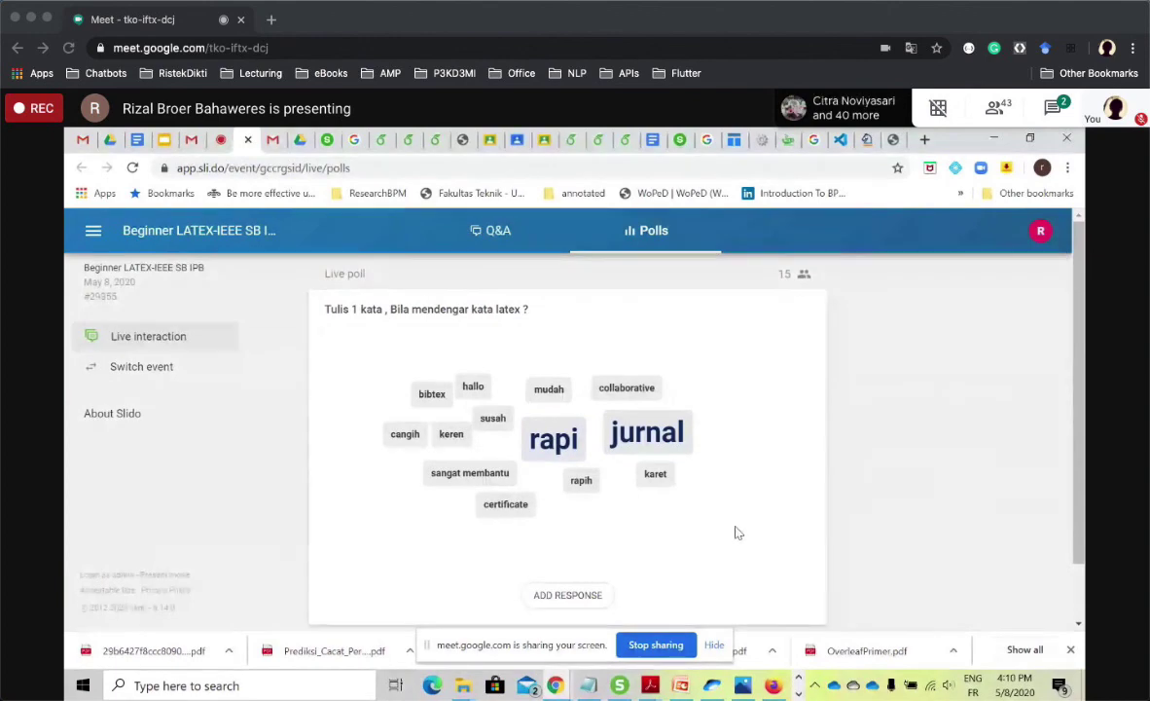
left_click(660, 646)
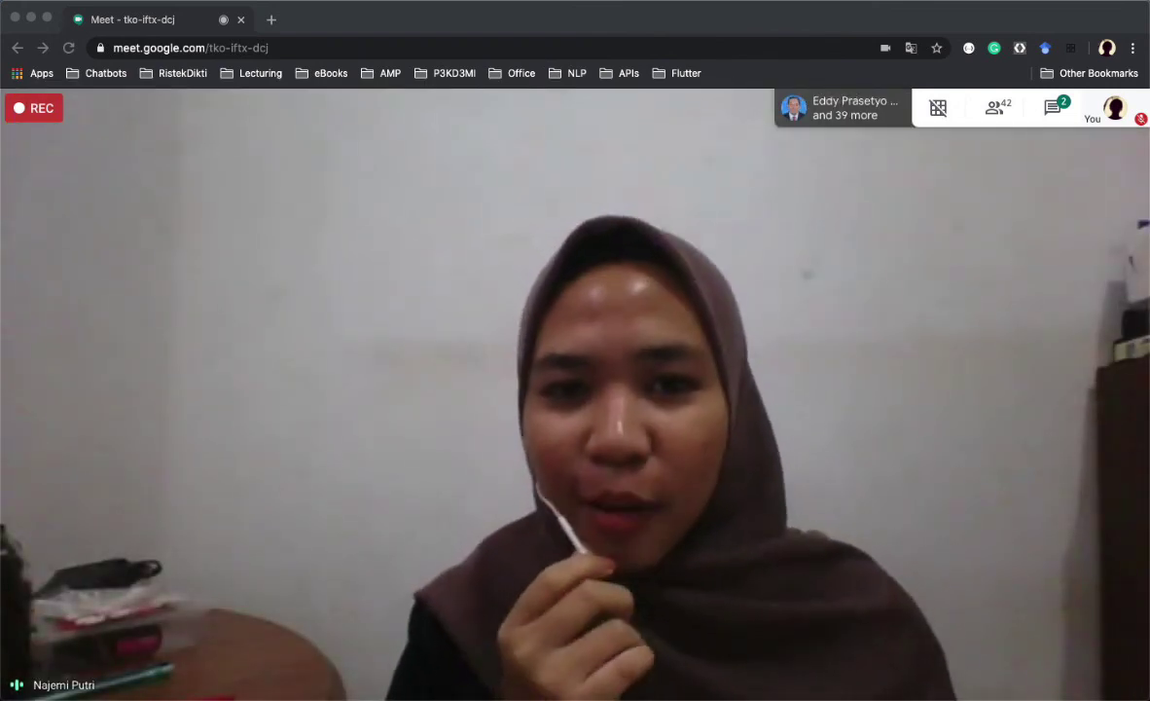
left_click(472, 9)
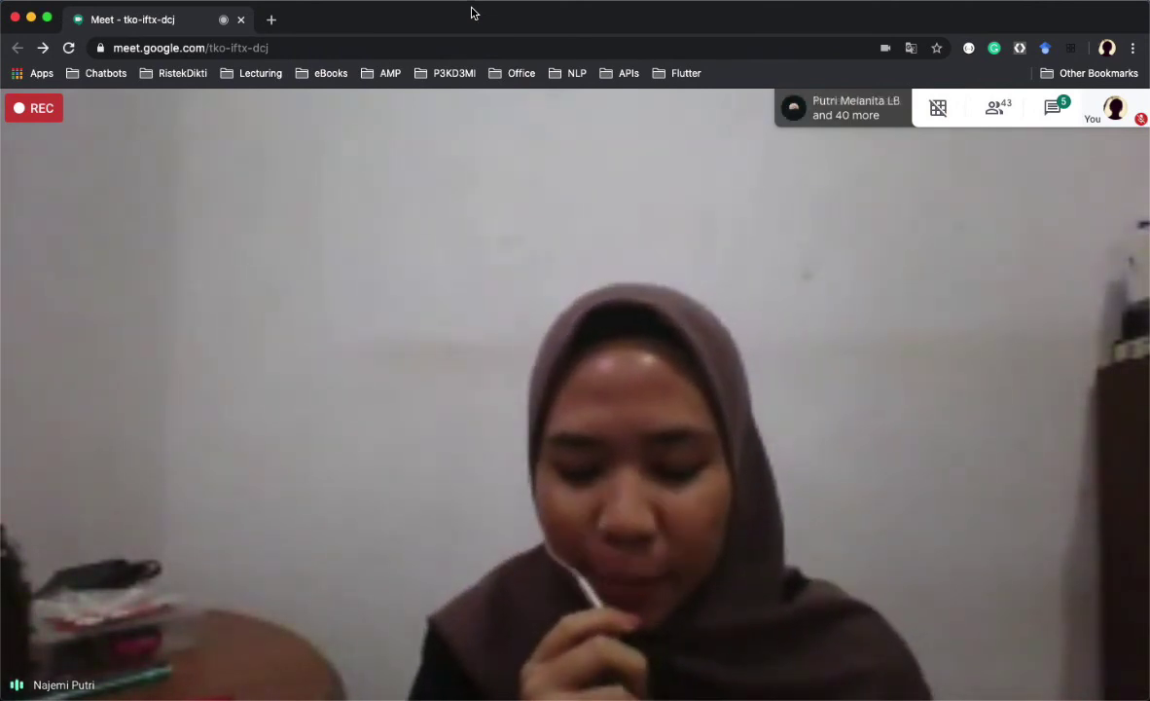
mouse_move(343, 180)
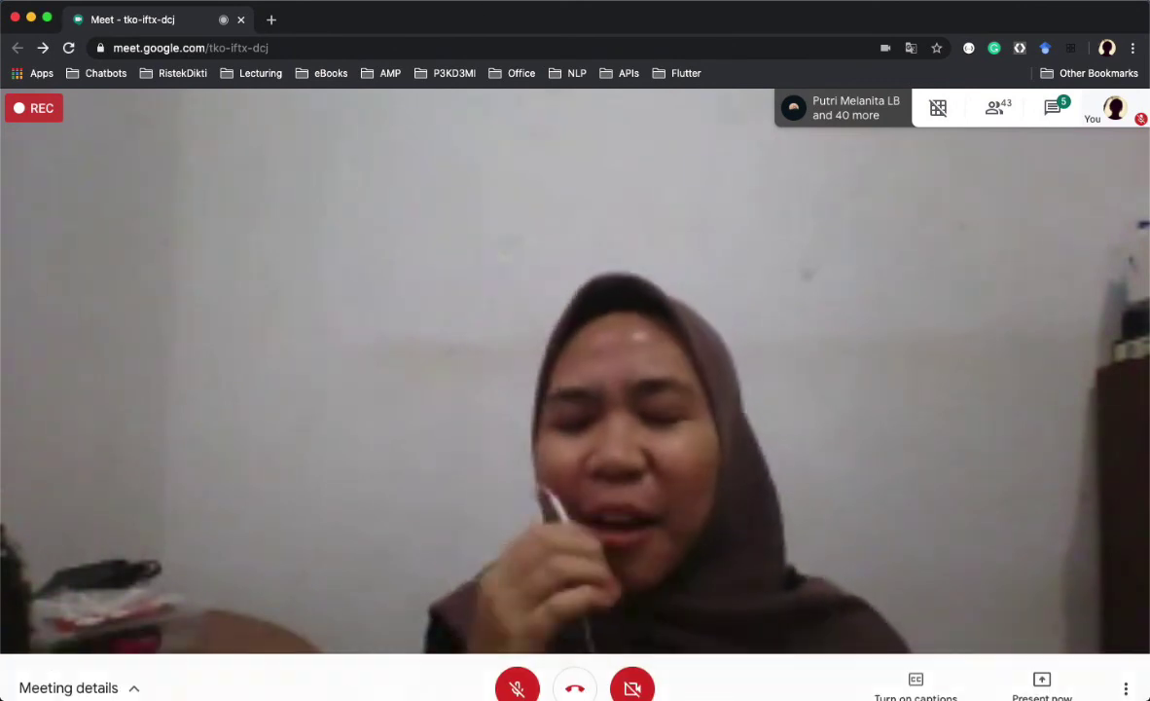